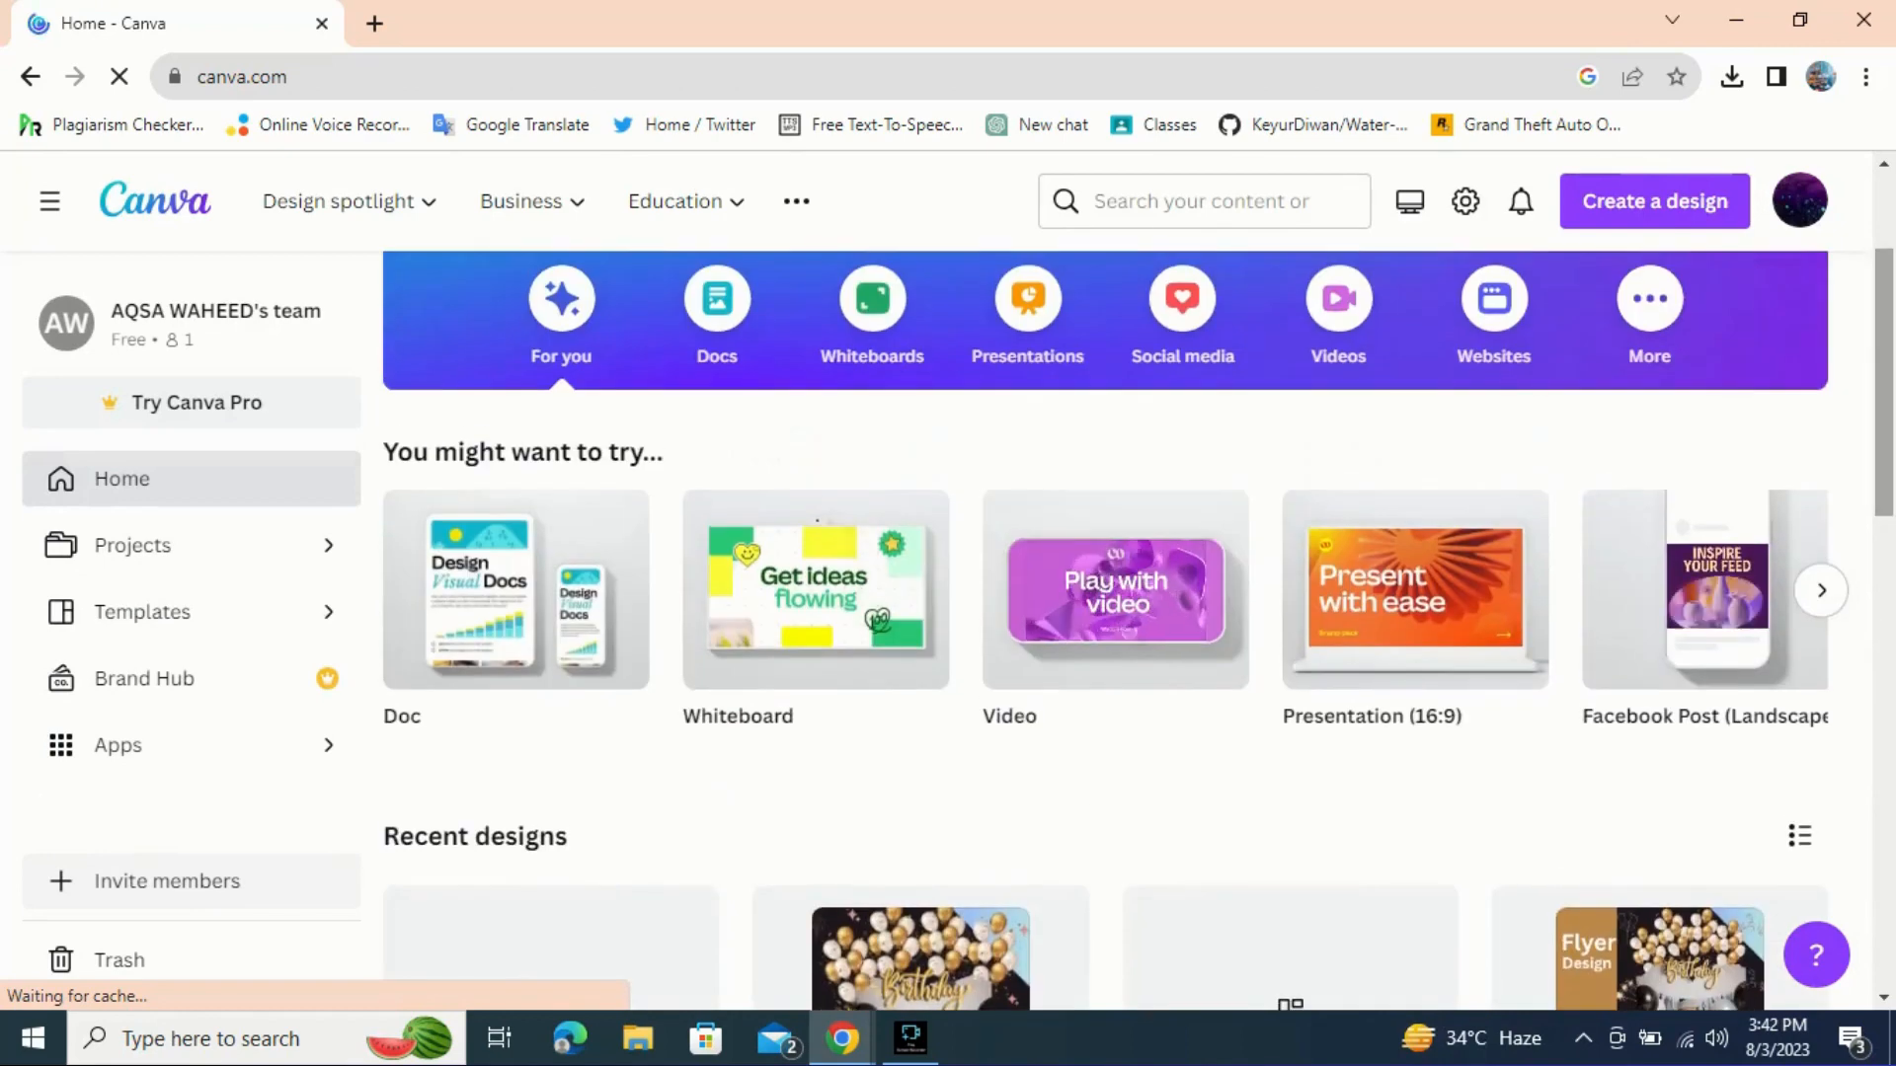
- Find the Flyer (A4 21 × 29.7 cm) format among the suggested design types and create a blank design
click(1820, 596)
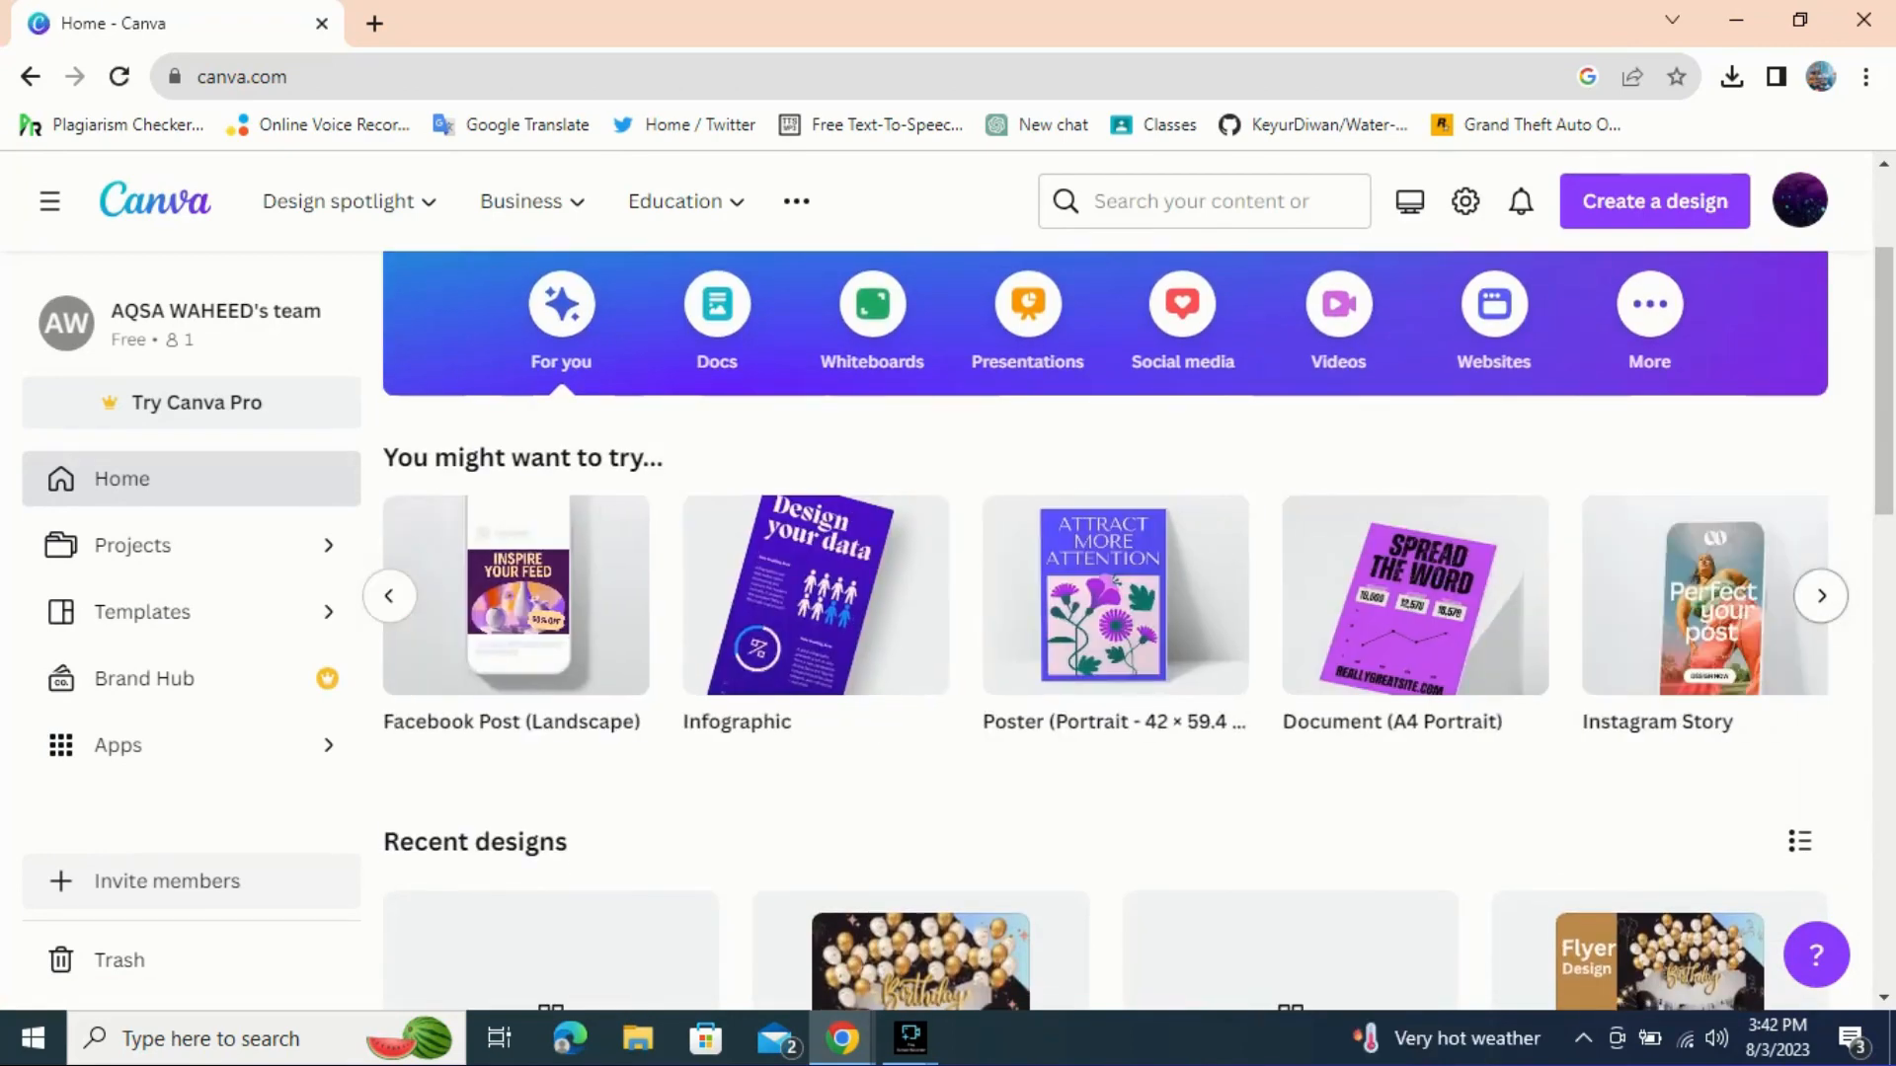
click(1820, 596)
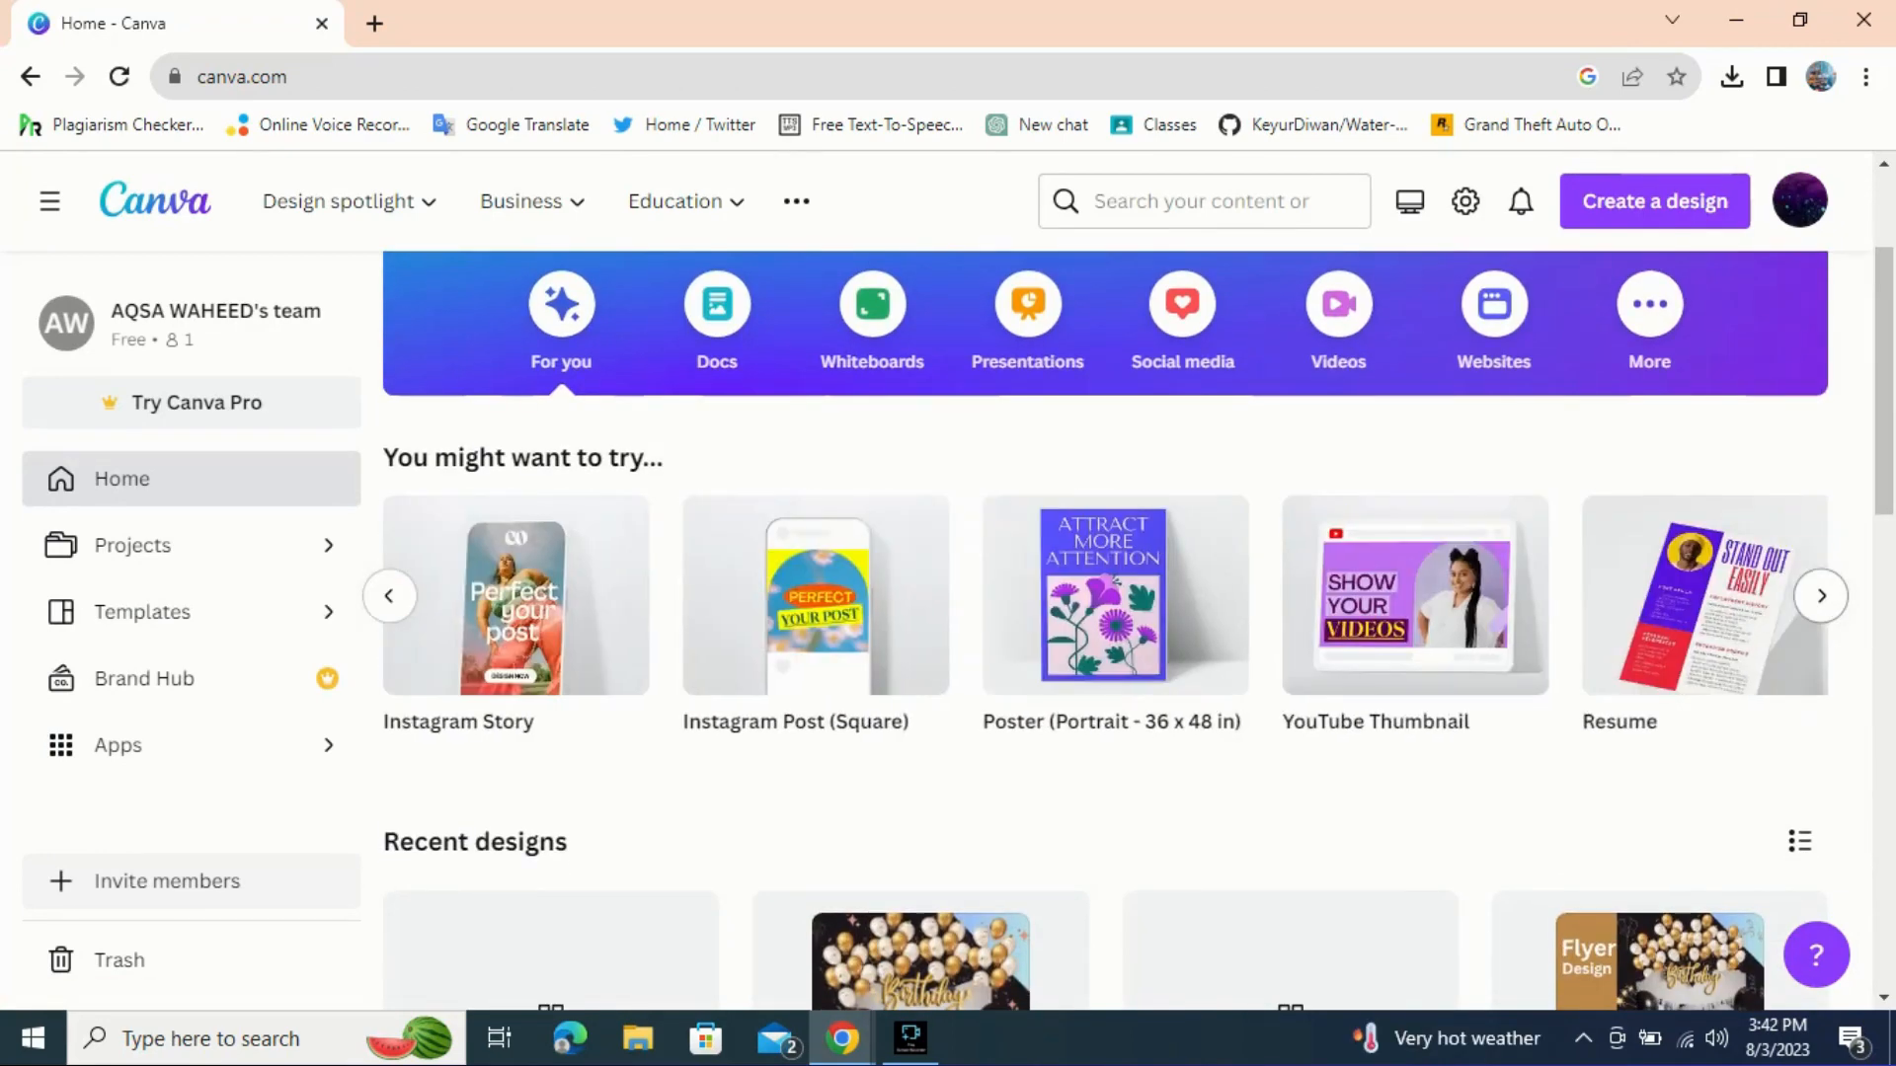
click(1821, 596)
click(1821, 596)
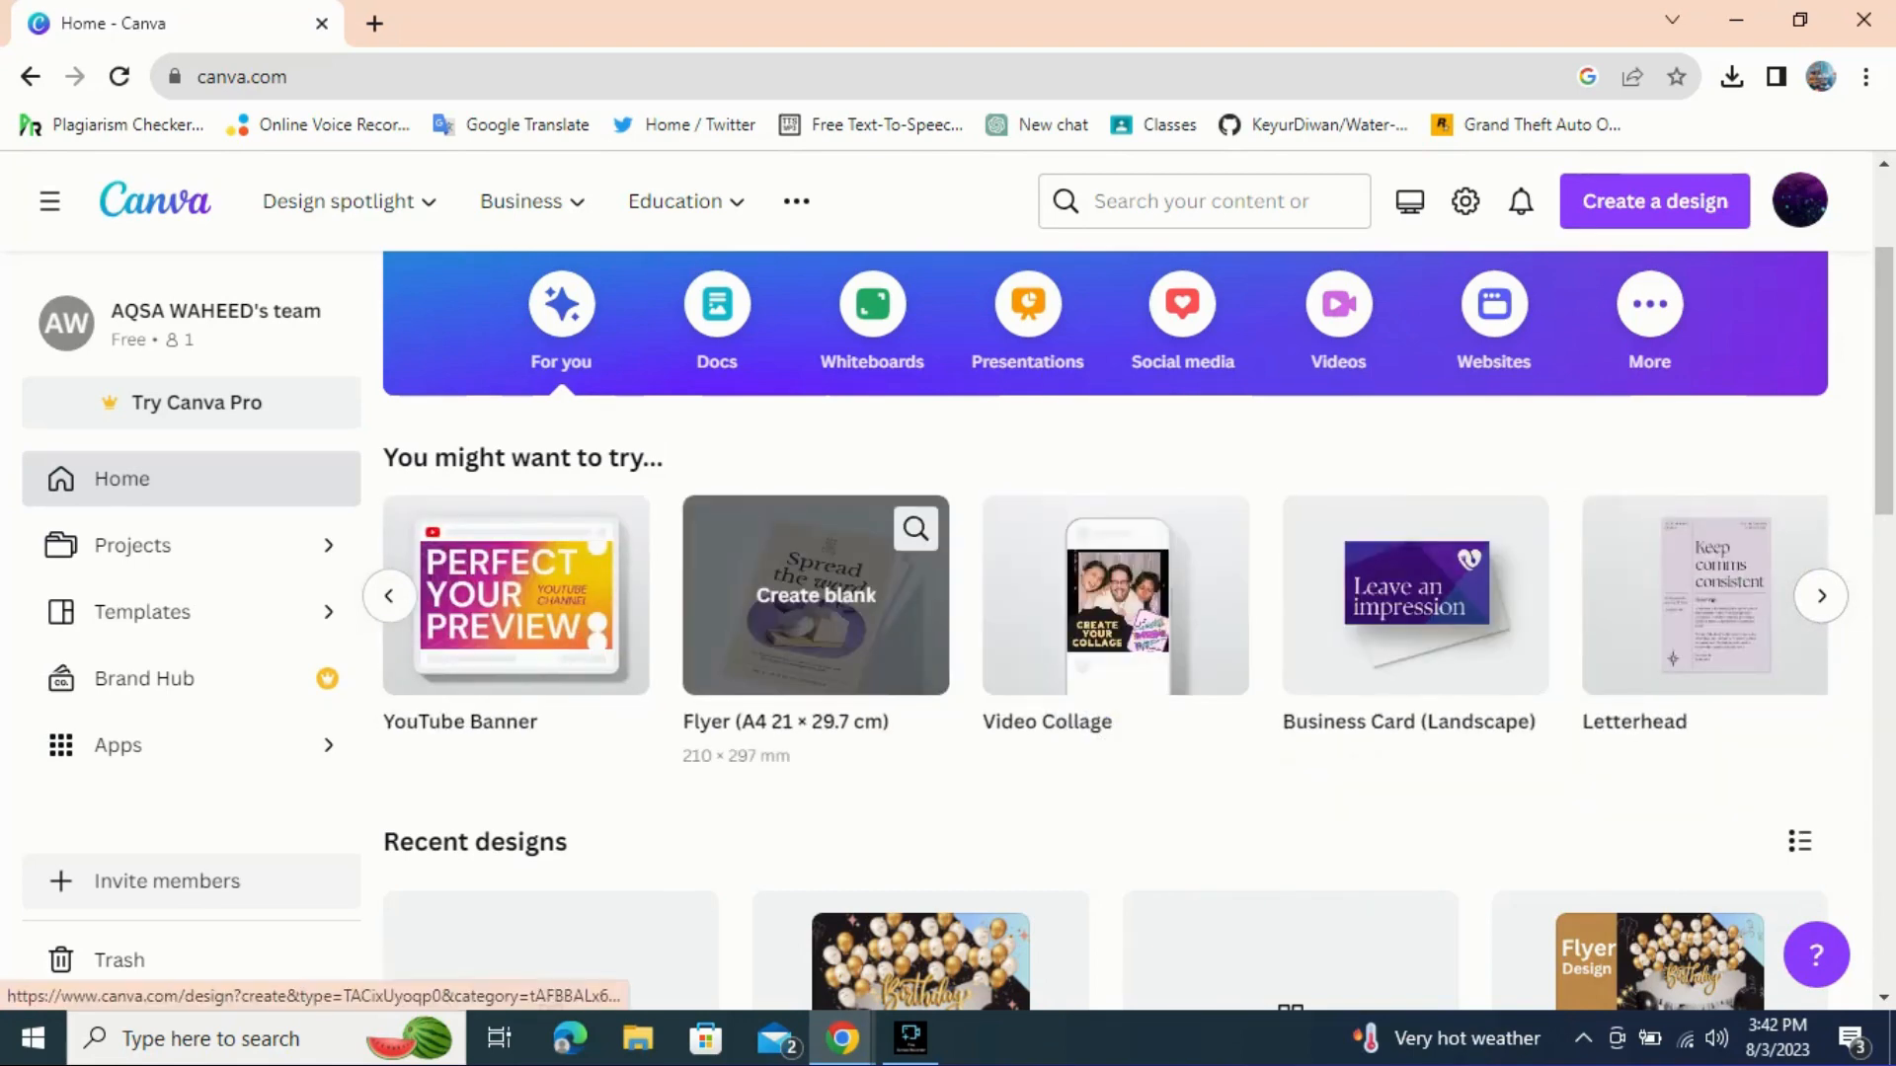
click(816, 594)
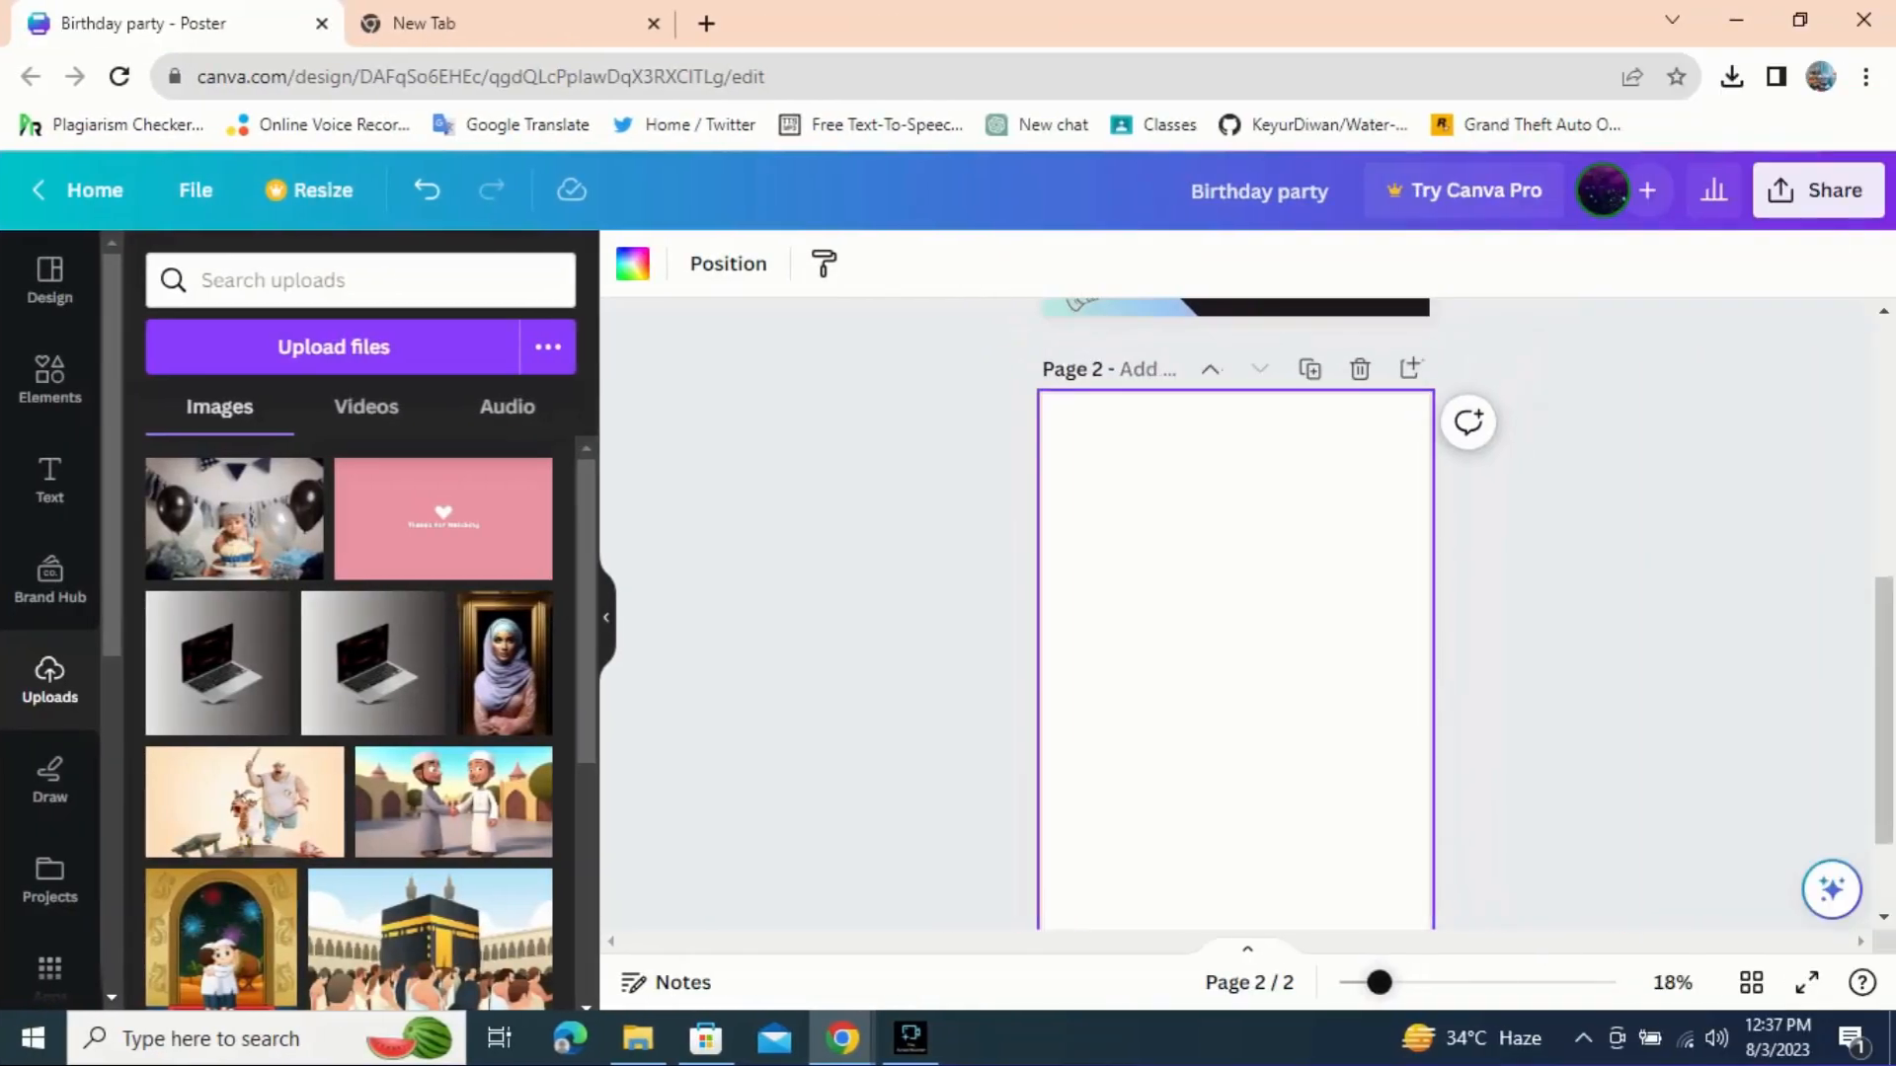
- Paste the copied blue-green gradient triangle into the upper-right corner of the blank page 2
scroll(1236, 632, down, 1)
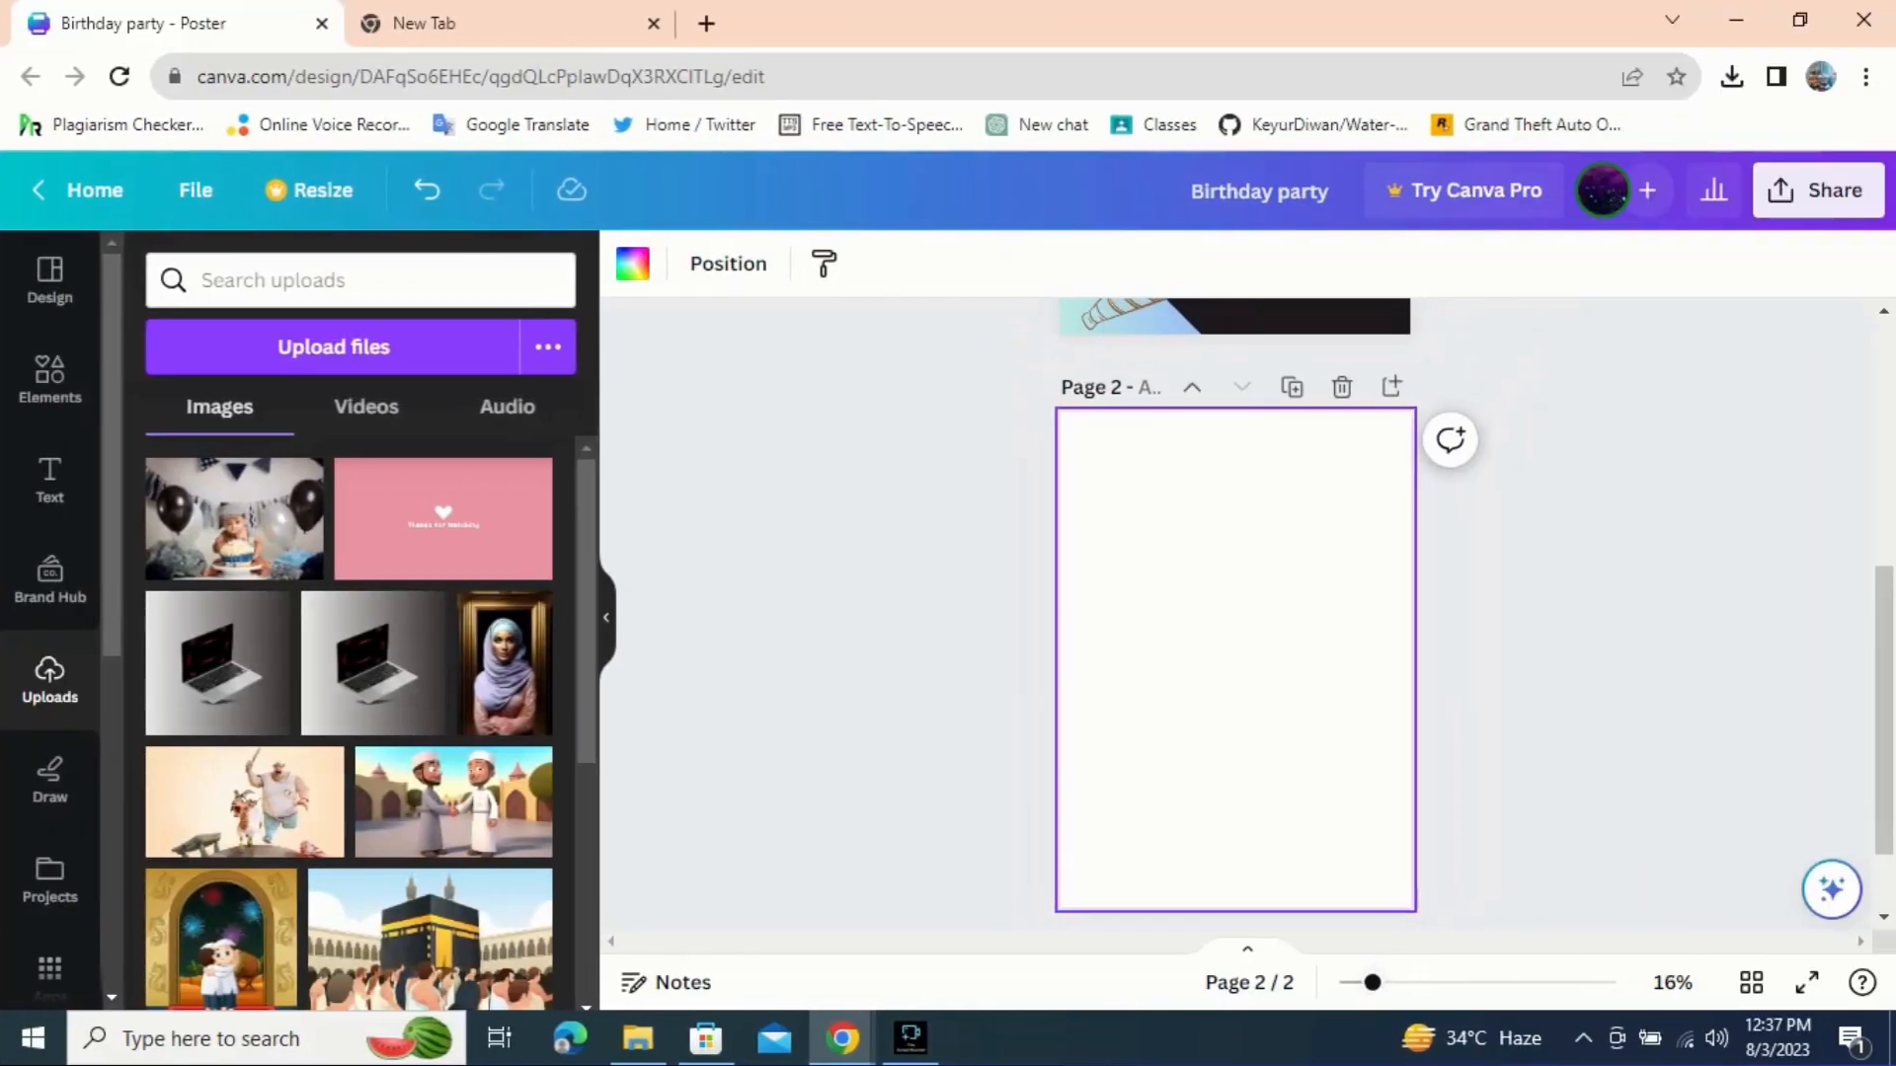
scroll(1236, 632, down, 1)
right_click(1386, 531)
click(1481, 681)
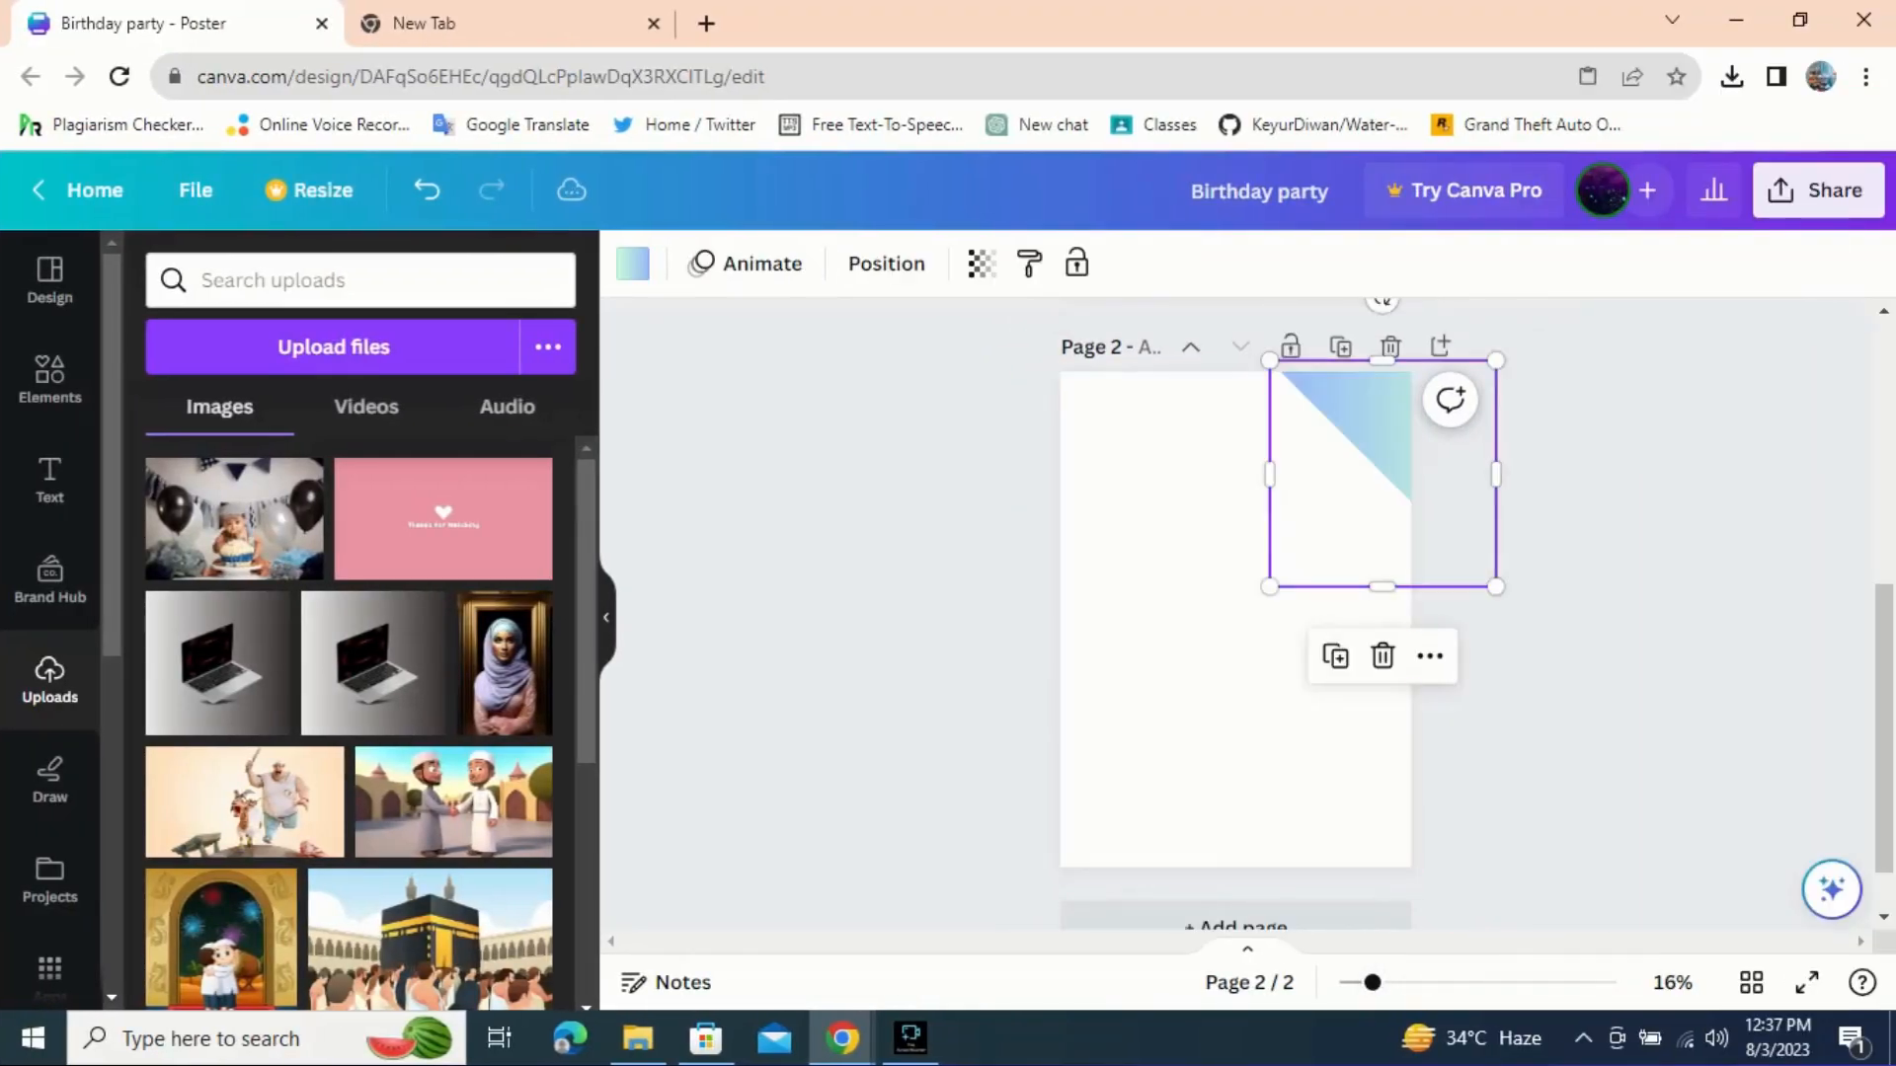
- Paste a second gradient triangle and fit it into page 2's lower-left corner, rotated to 0°
right_click(1166, 701)
click(1258, 851)
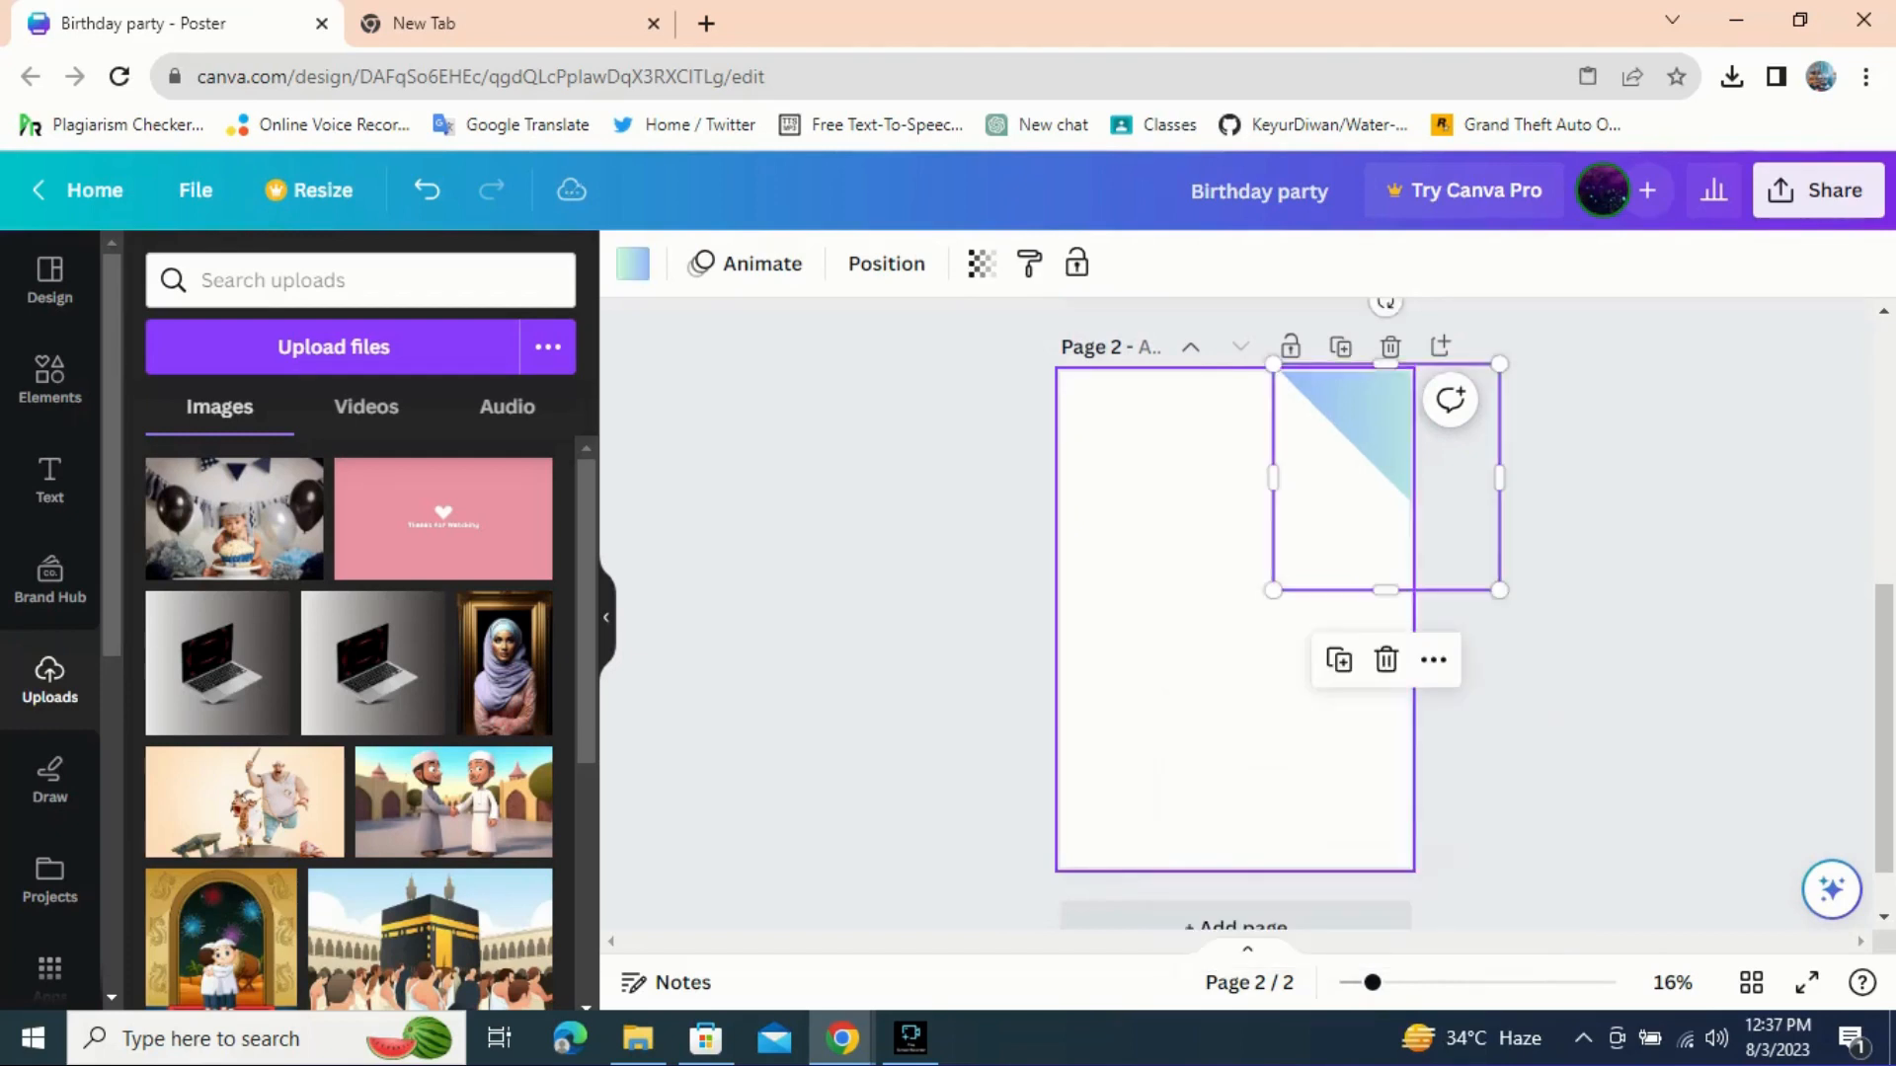
drag(1384, 474, 1184, 738)
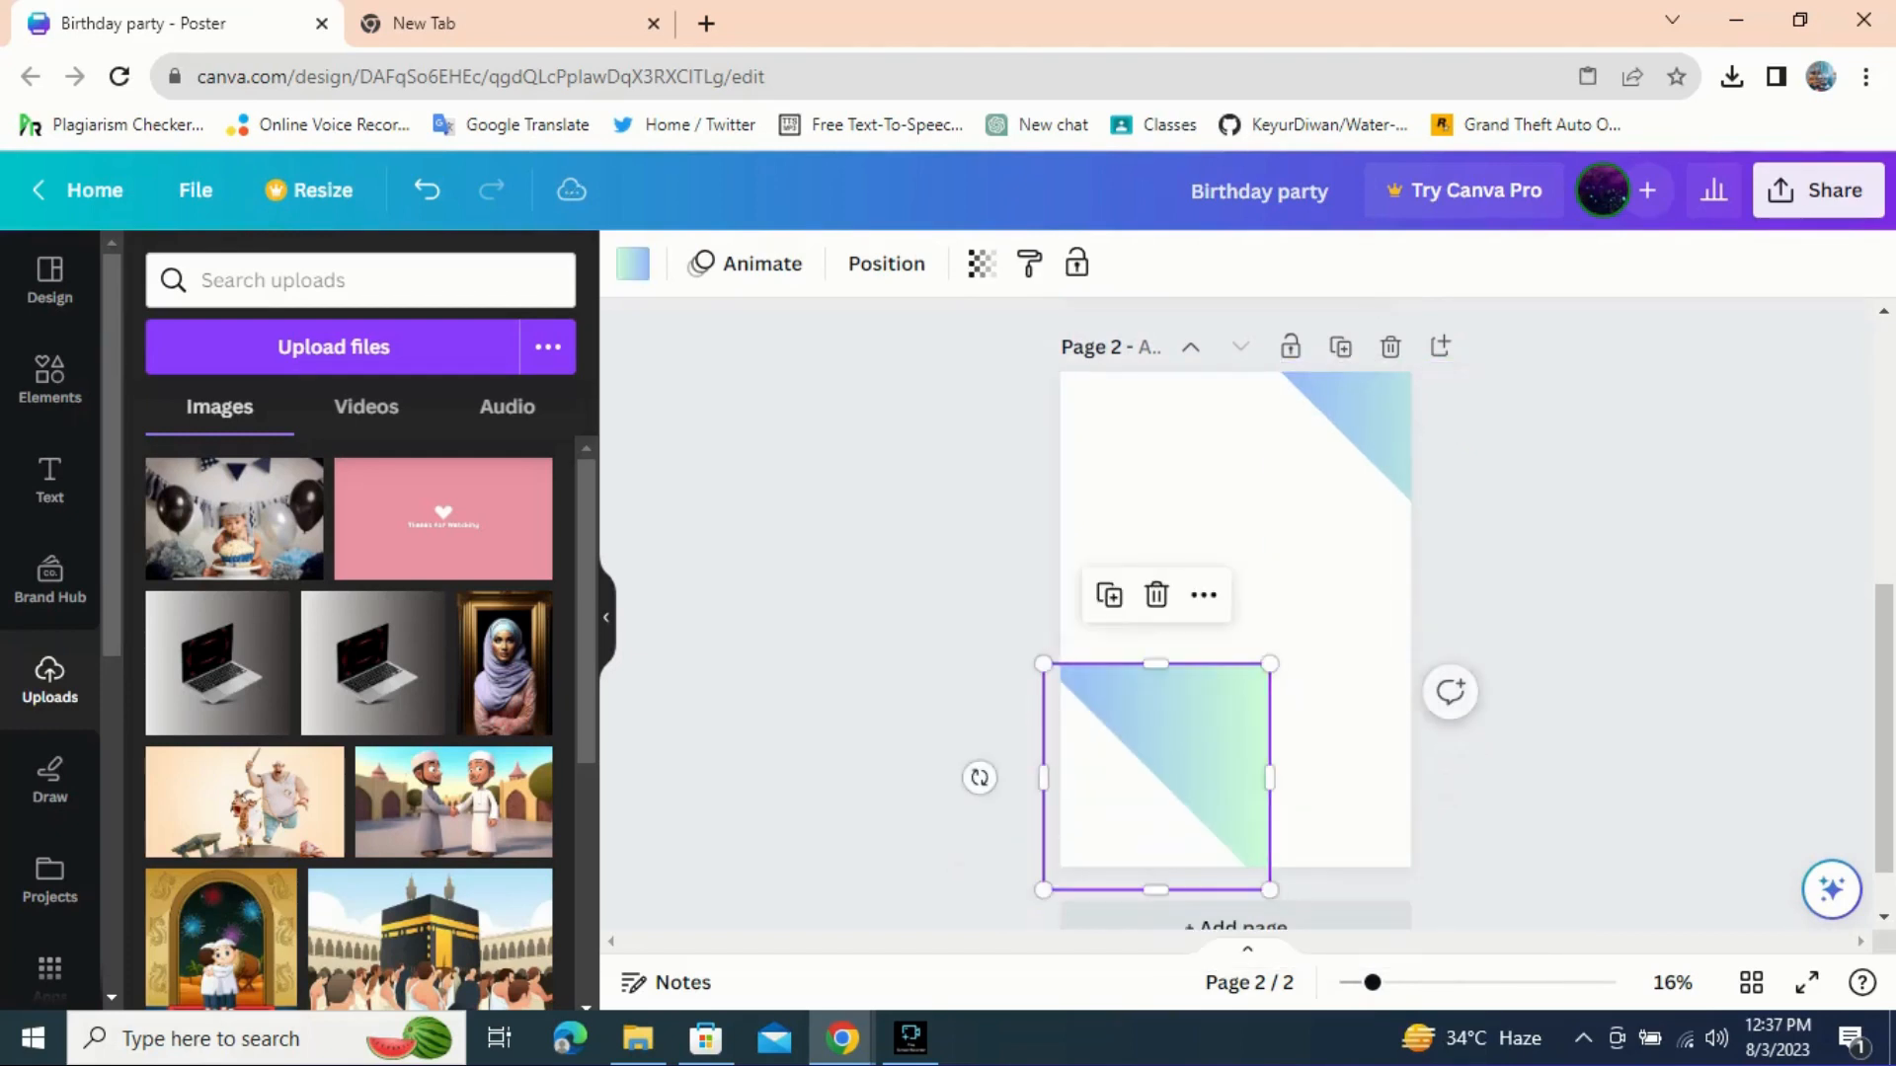
drag(980, 777, 1248, 829)
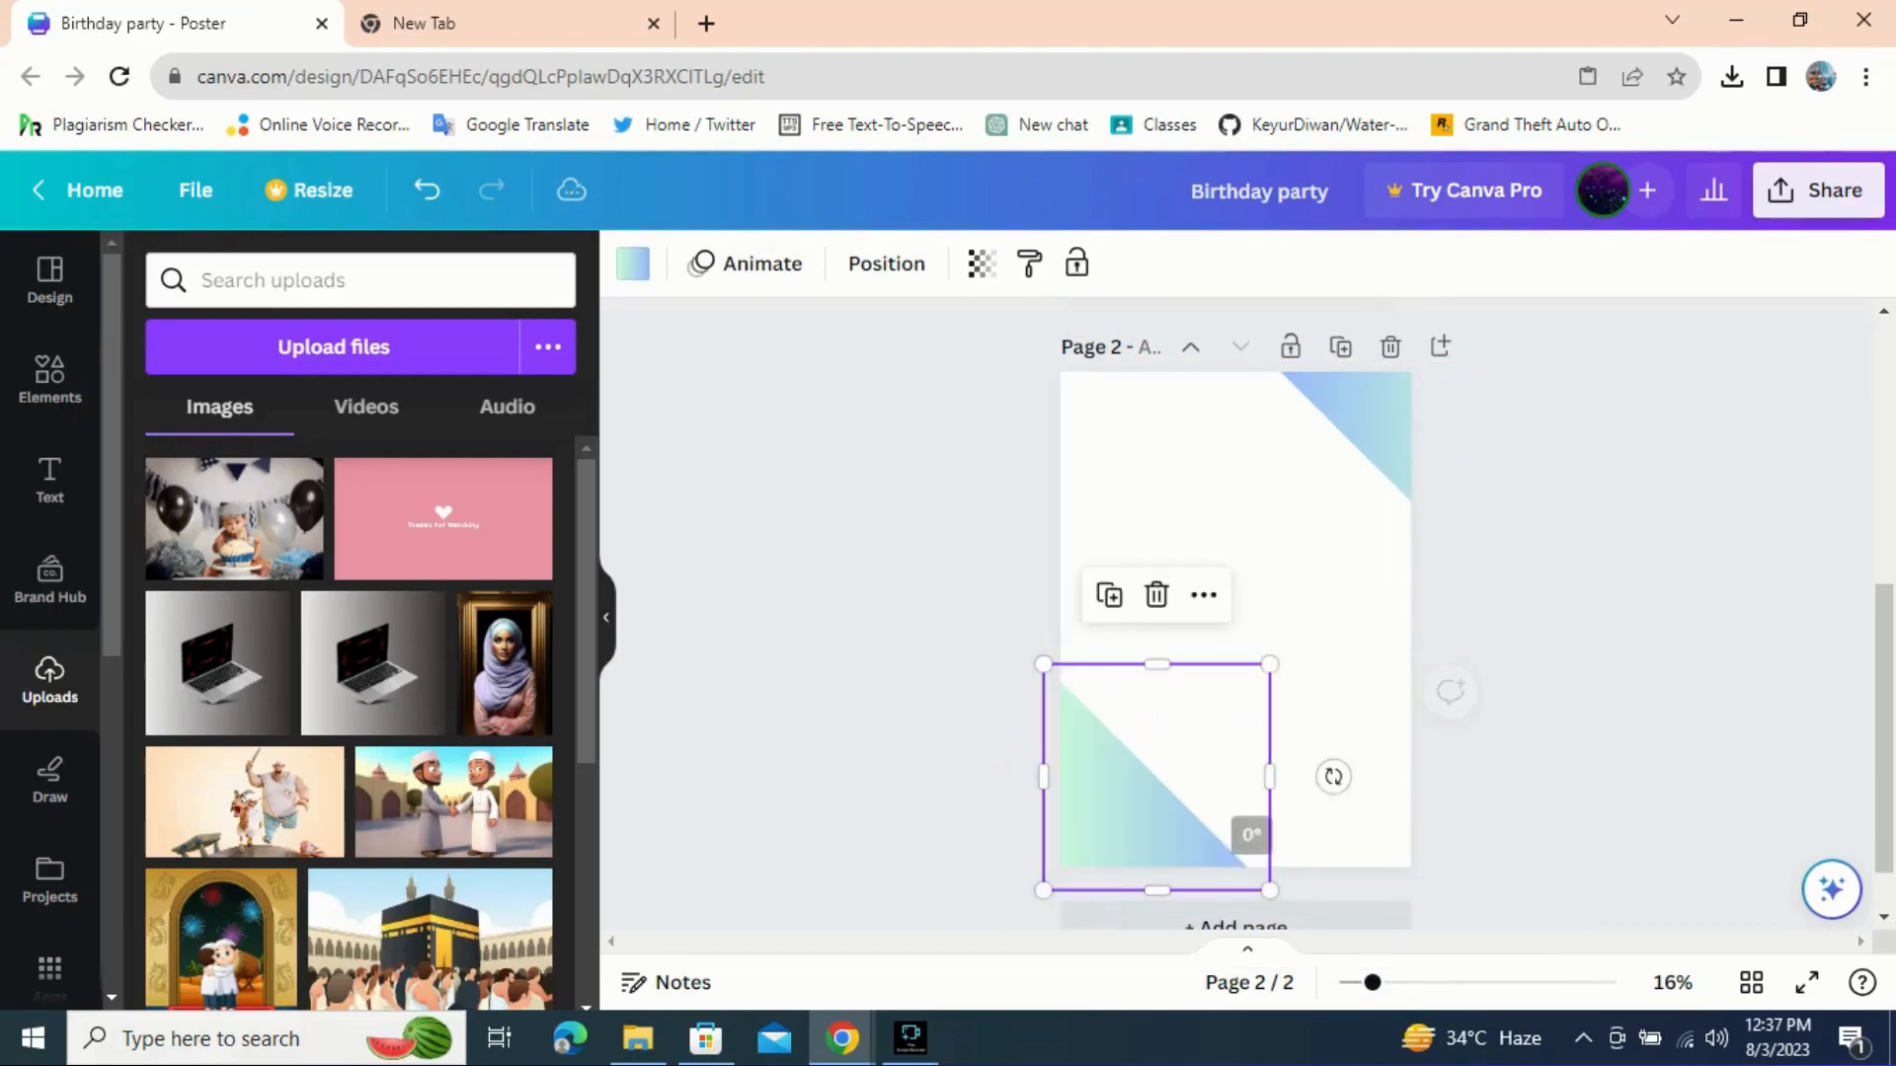
drag(1128, 812, 1120, 826)
- Set page 2's background to black from the document colors
click(1271, 674)
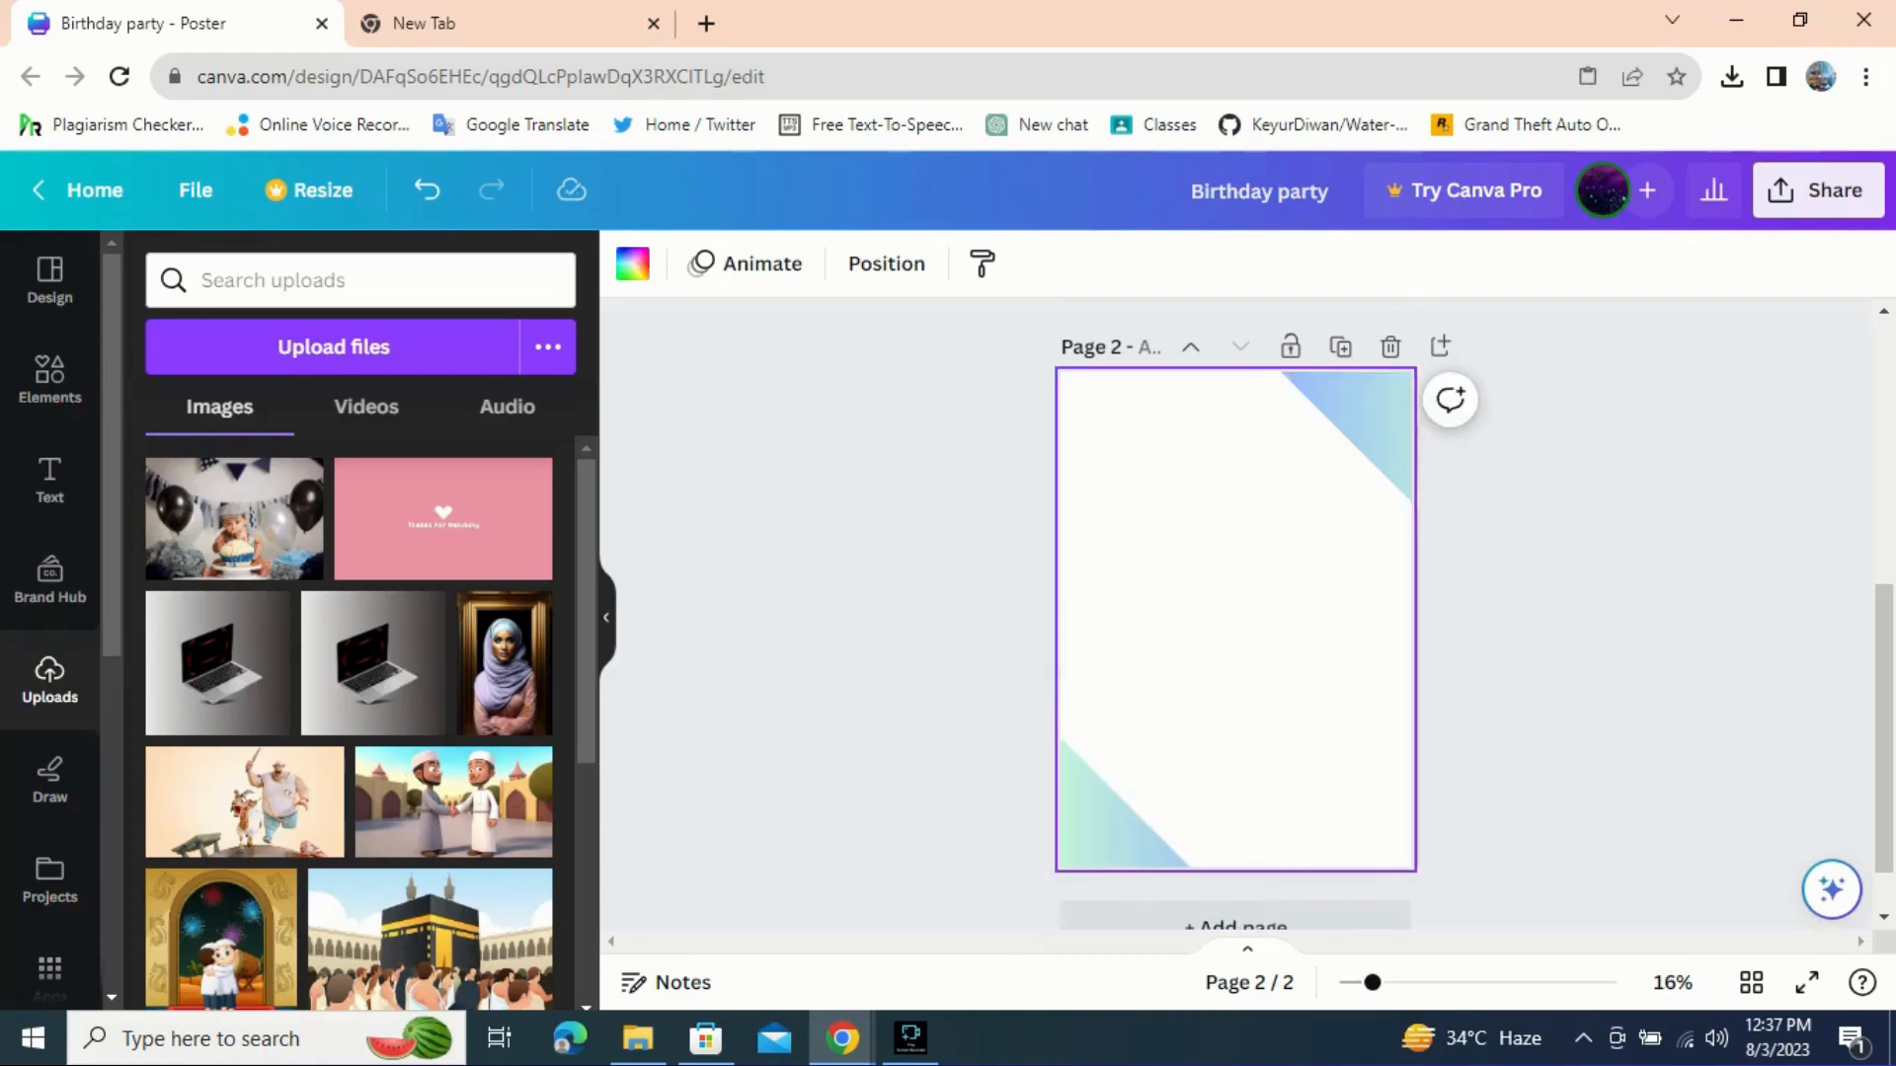
click(633, 264)
click(312, 431)
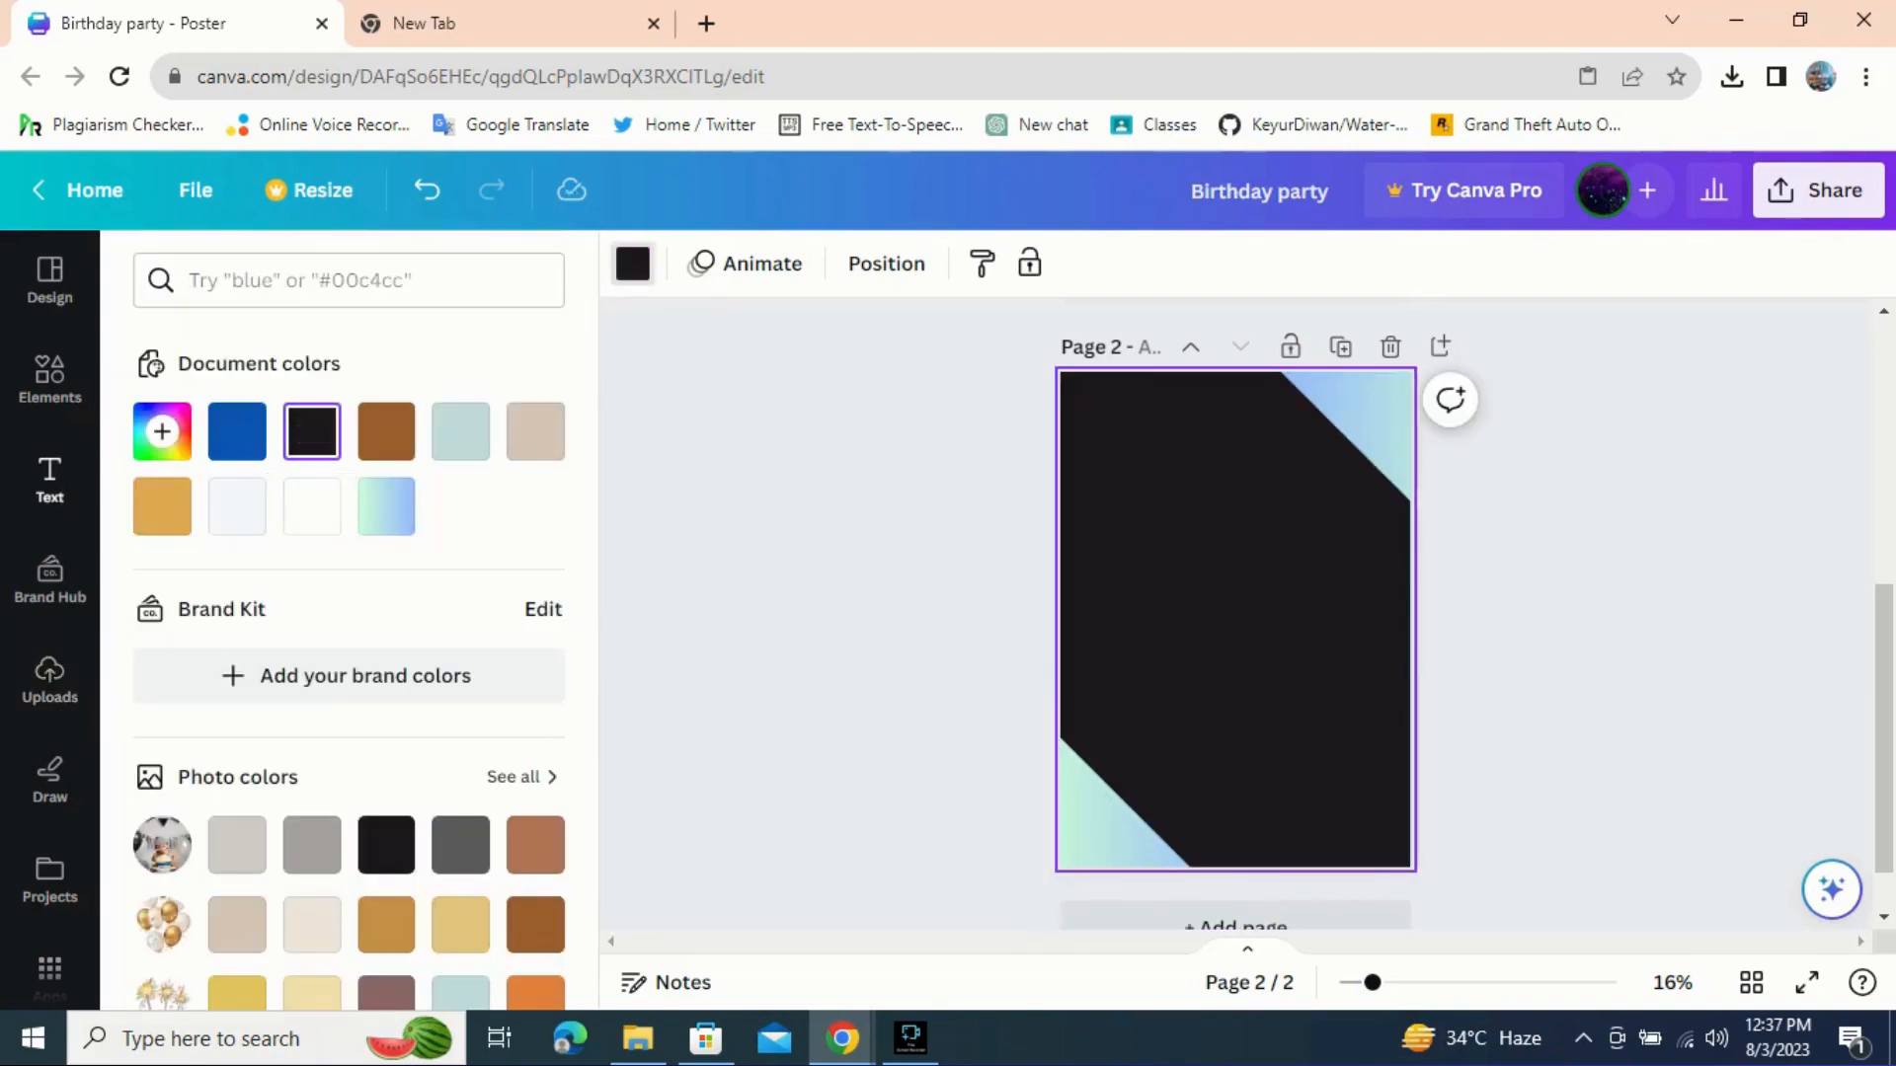
- Add the torn-edge photo frame from the recently used elements and place it slightly above page 2's centre
click(49, 680)
click(50, 379)
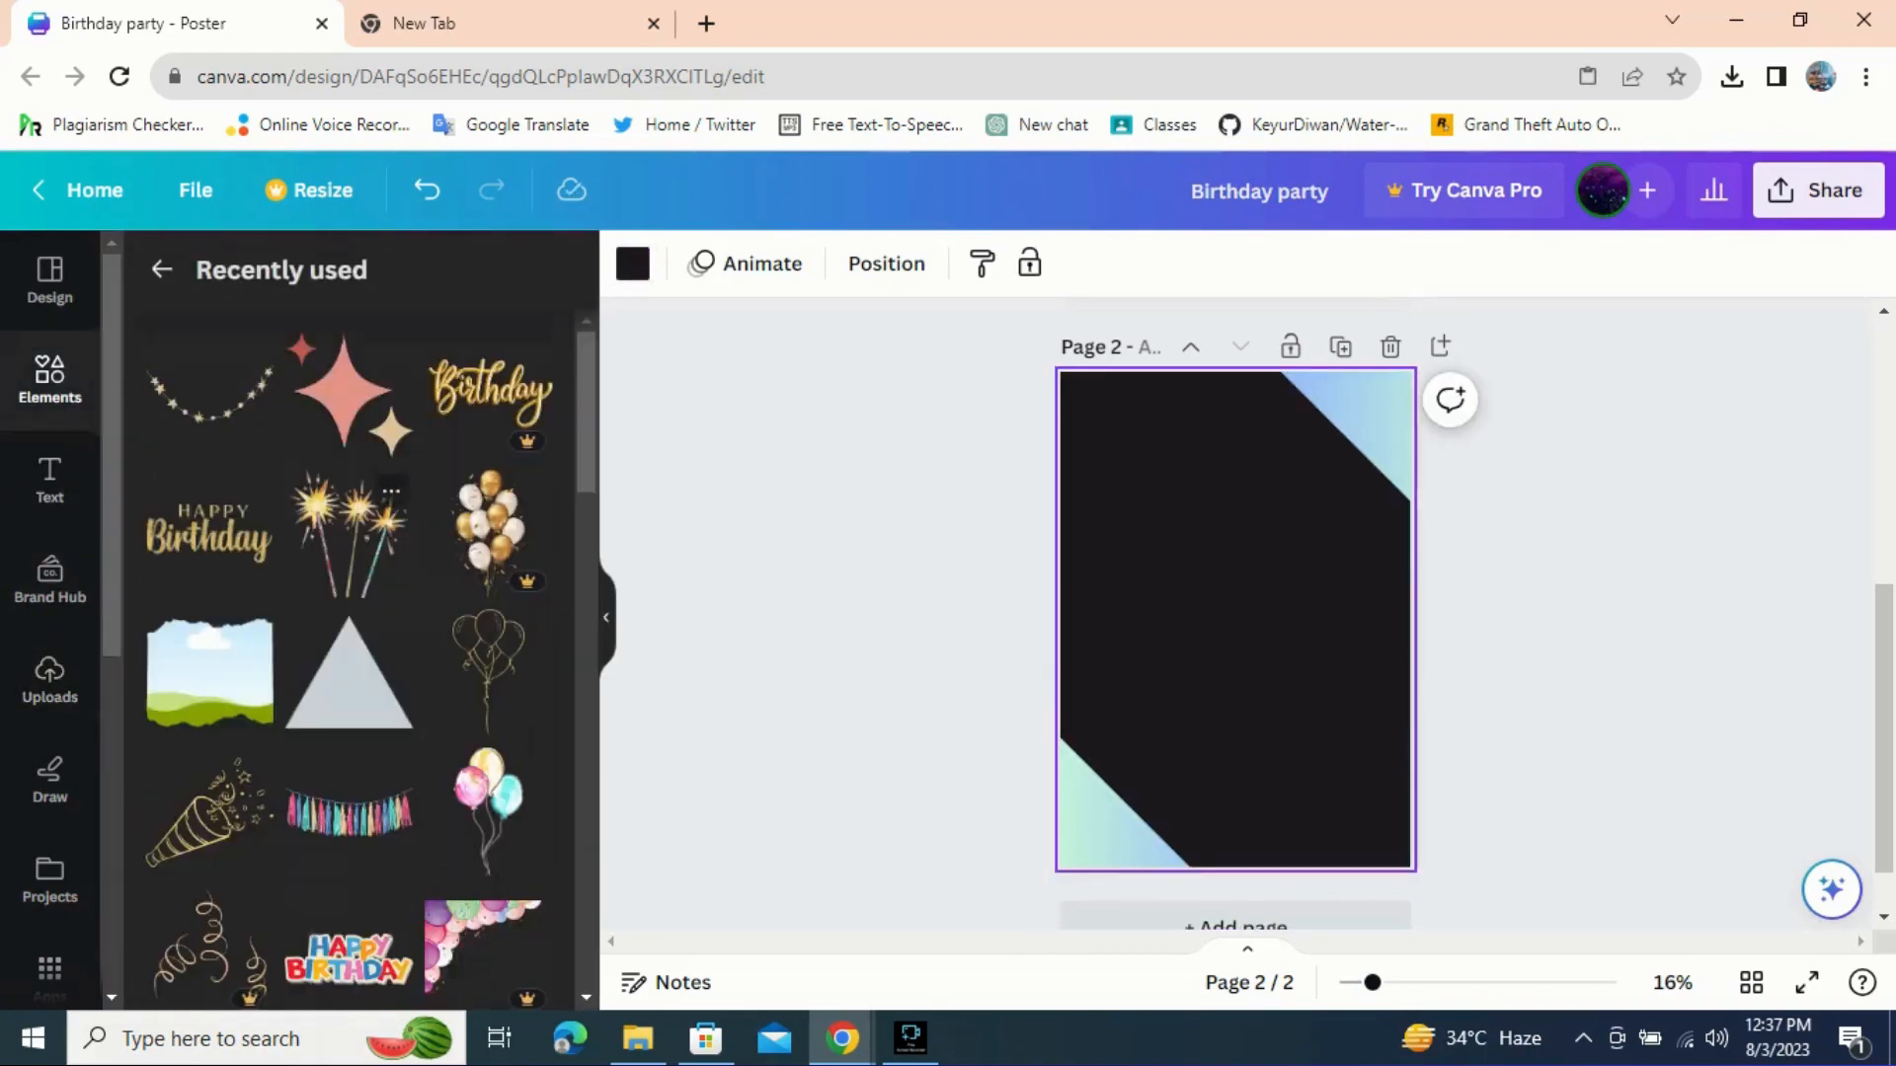
click(209, 673)
click(49, 680)
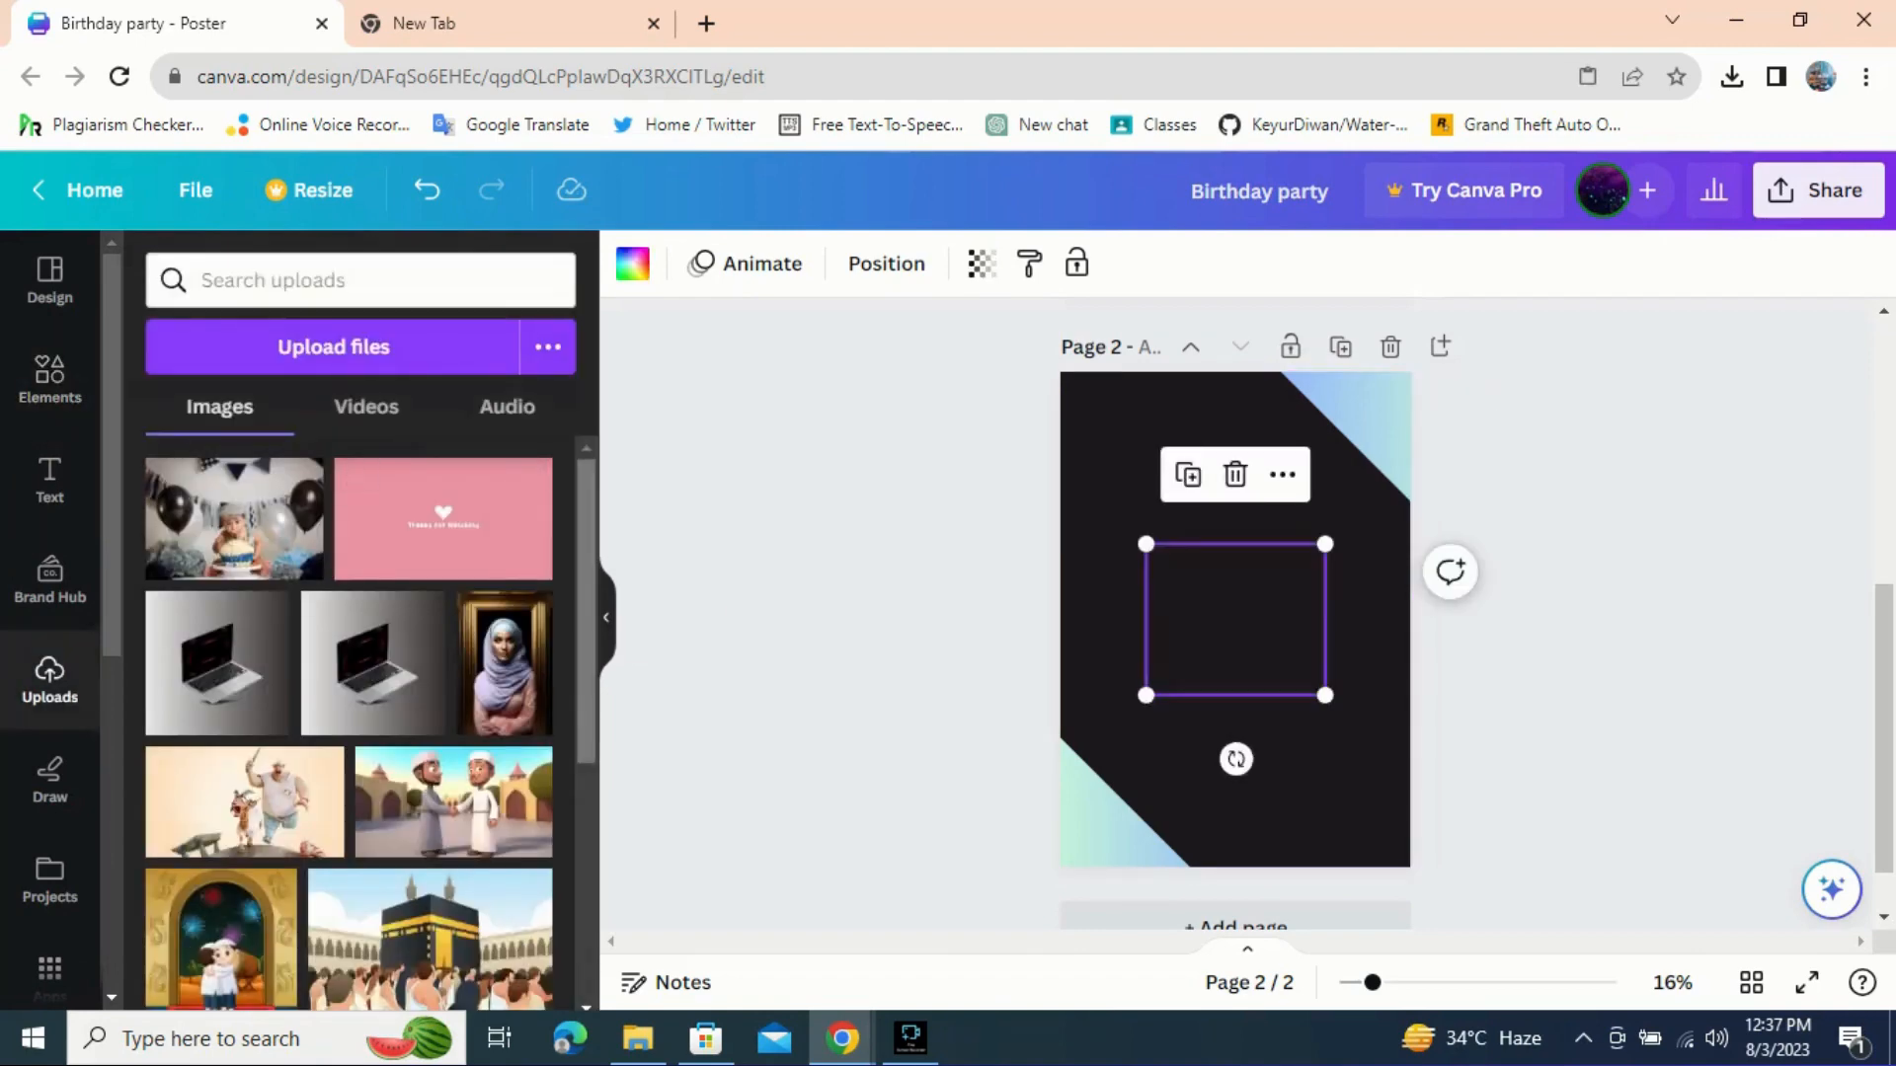
scroll(348, 723, down, 5)
scroll(349, 724, up, 3)
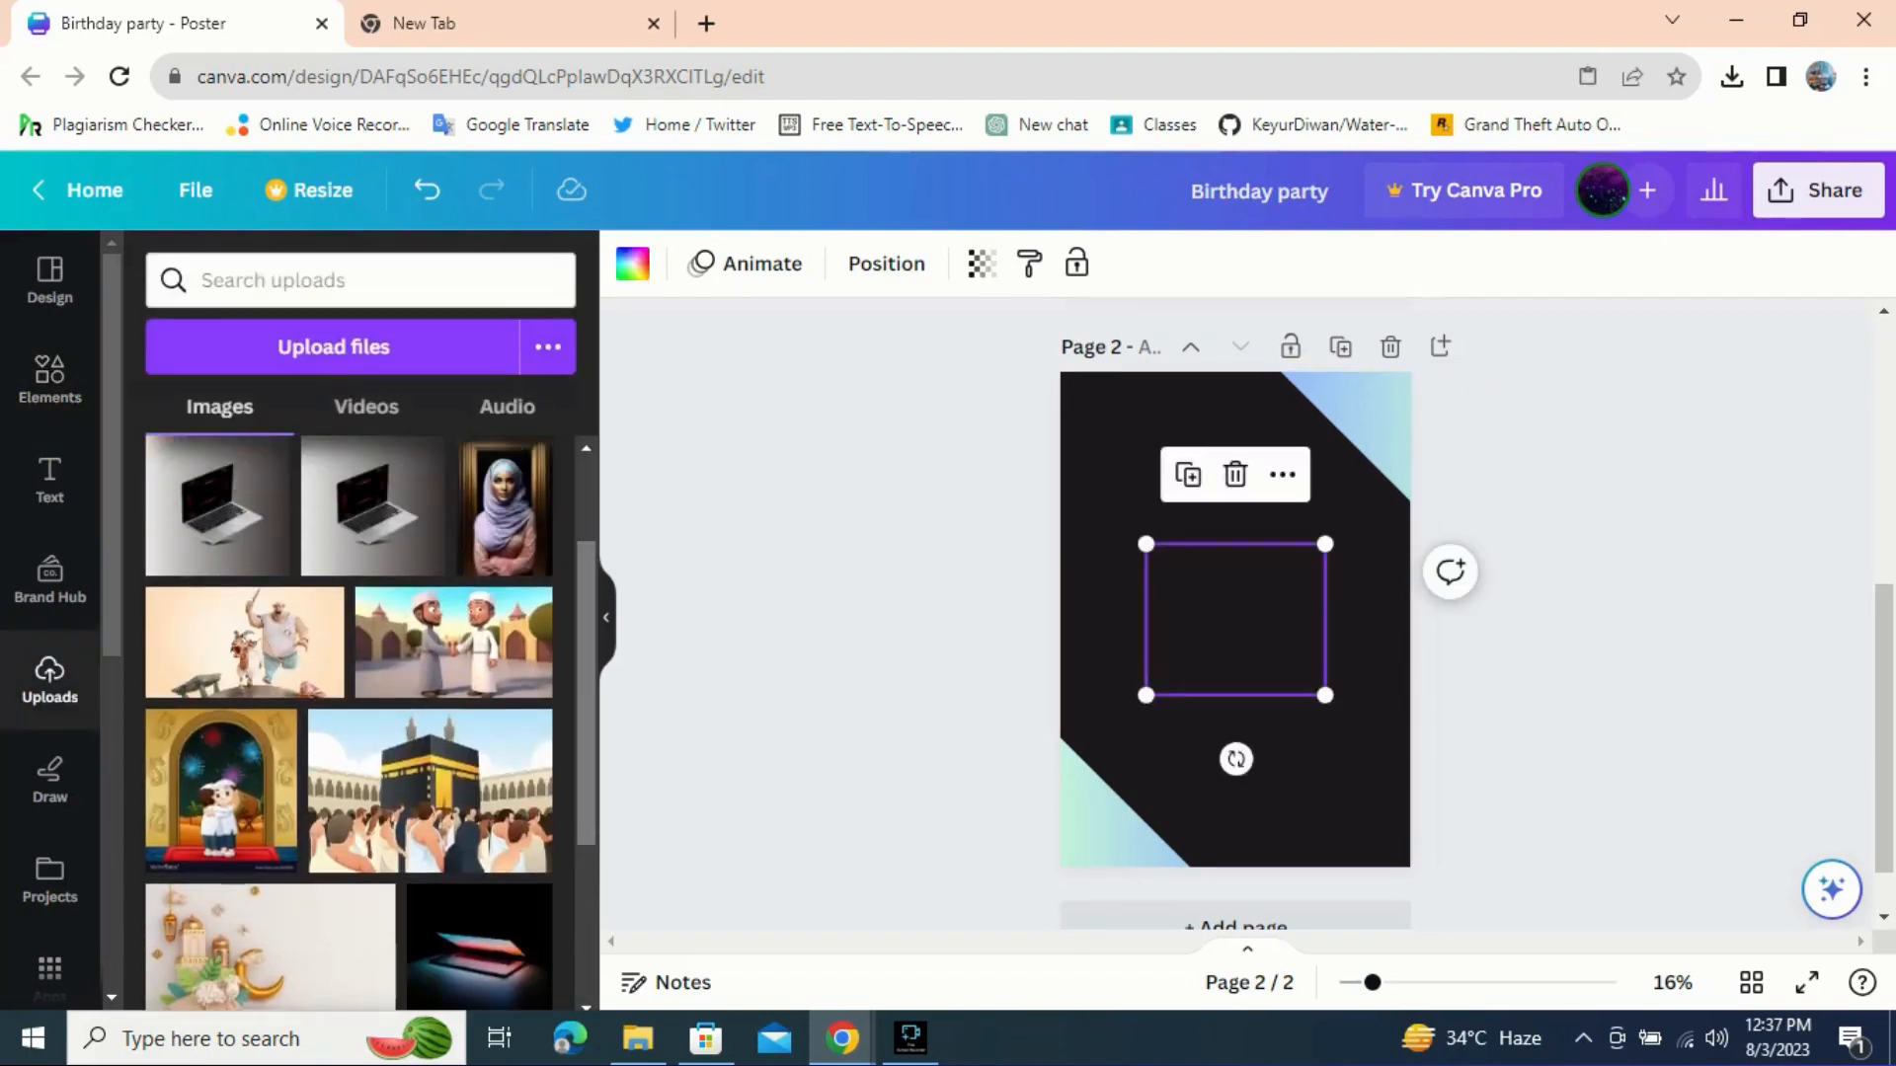
scroll(348, 723, up, 2)
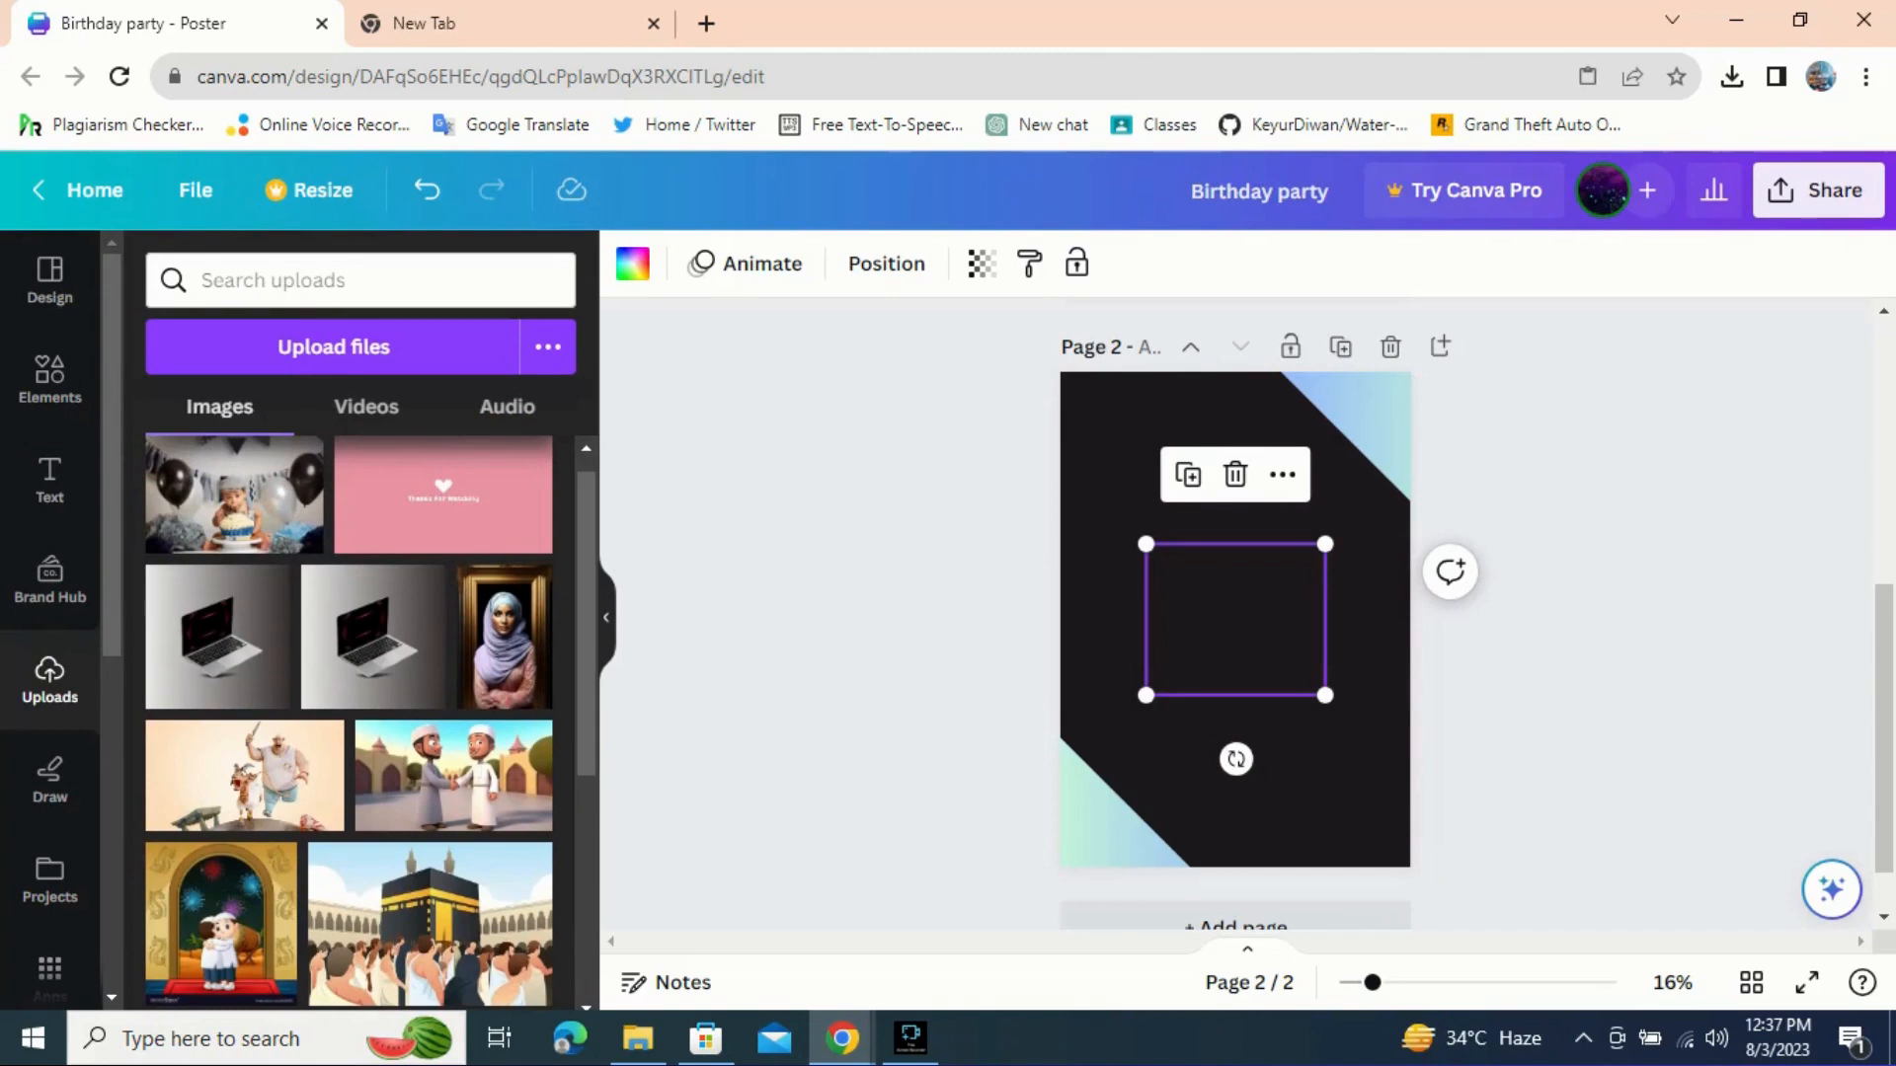
drag(1235, 619, 1235, 567)
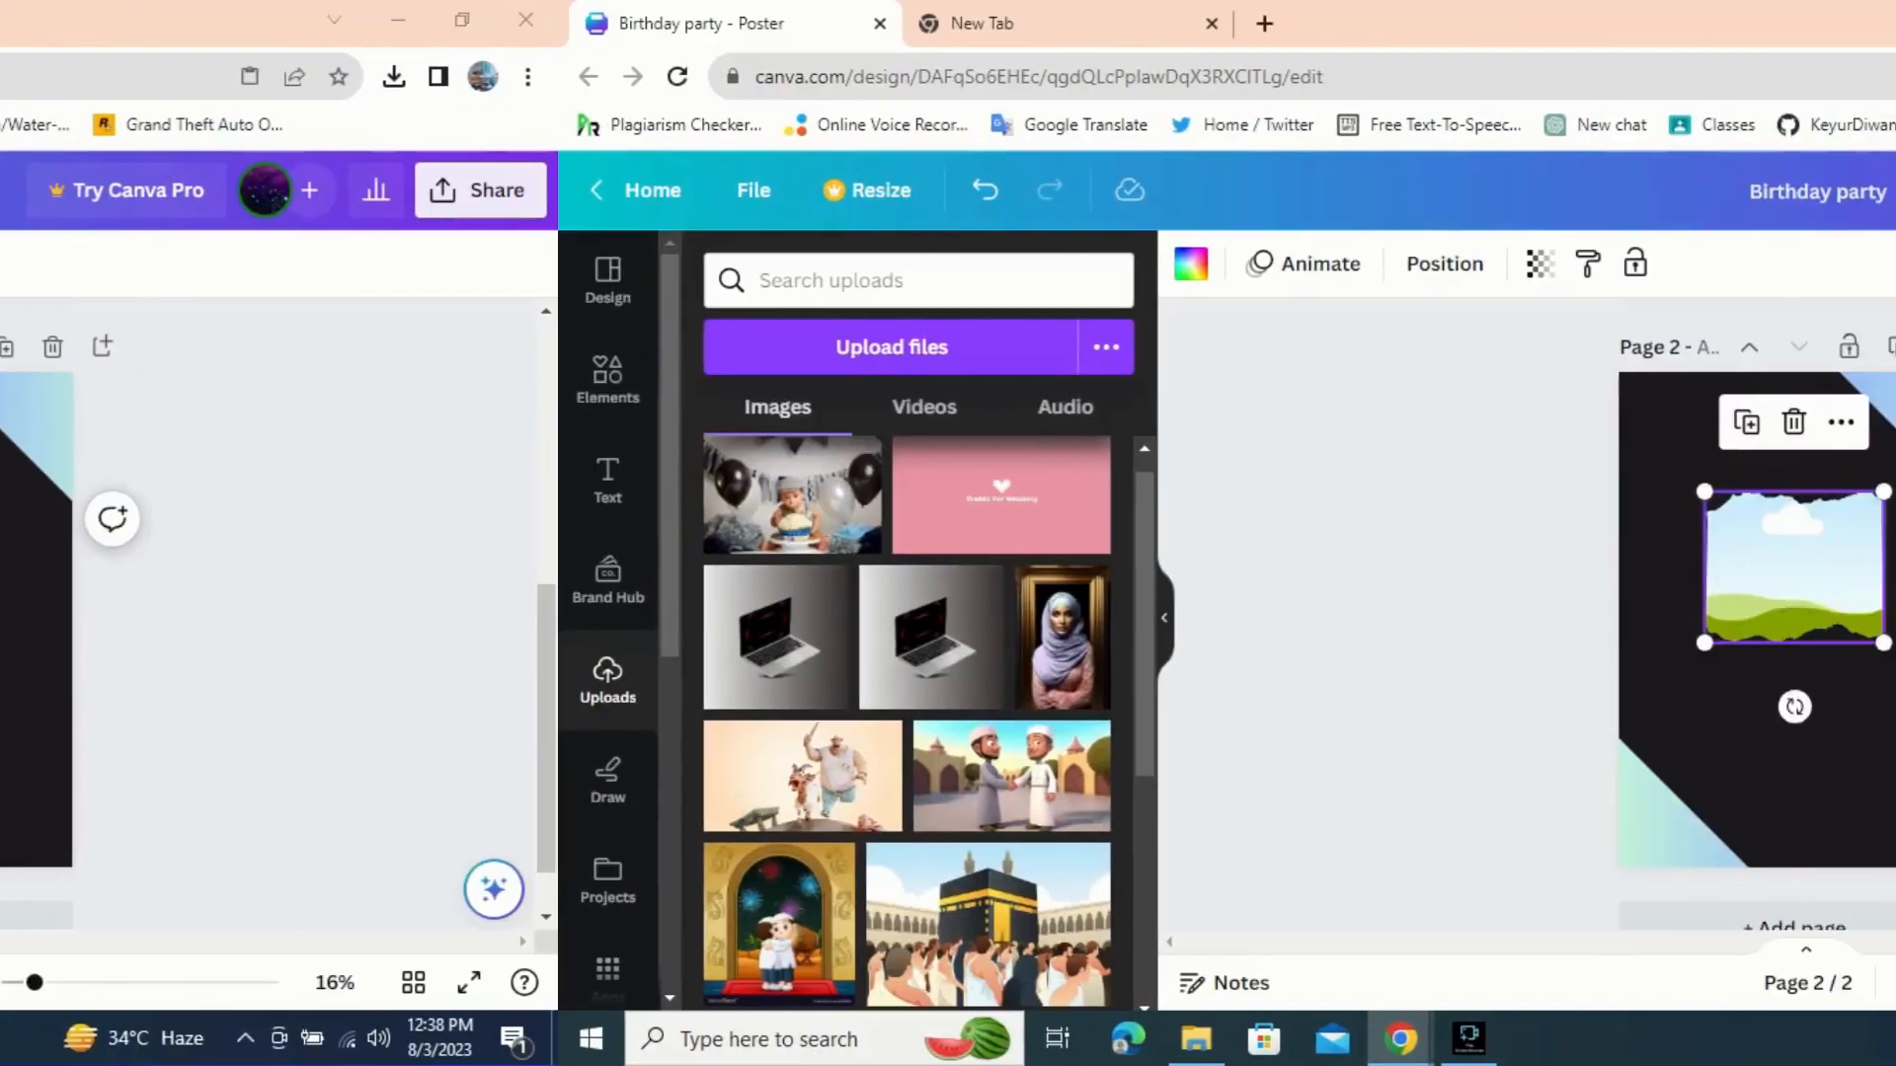
mouse_move(1235, 567)
mouse_down()
mouse_move(1263, 571)
mouse_move(1235, 574)
mouse_up()
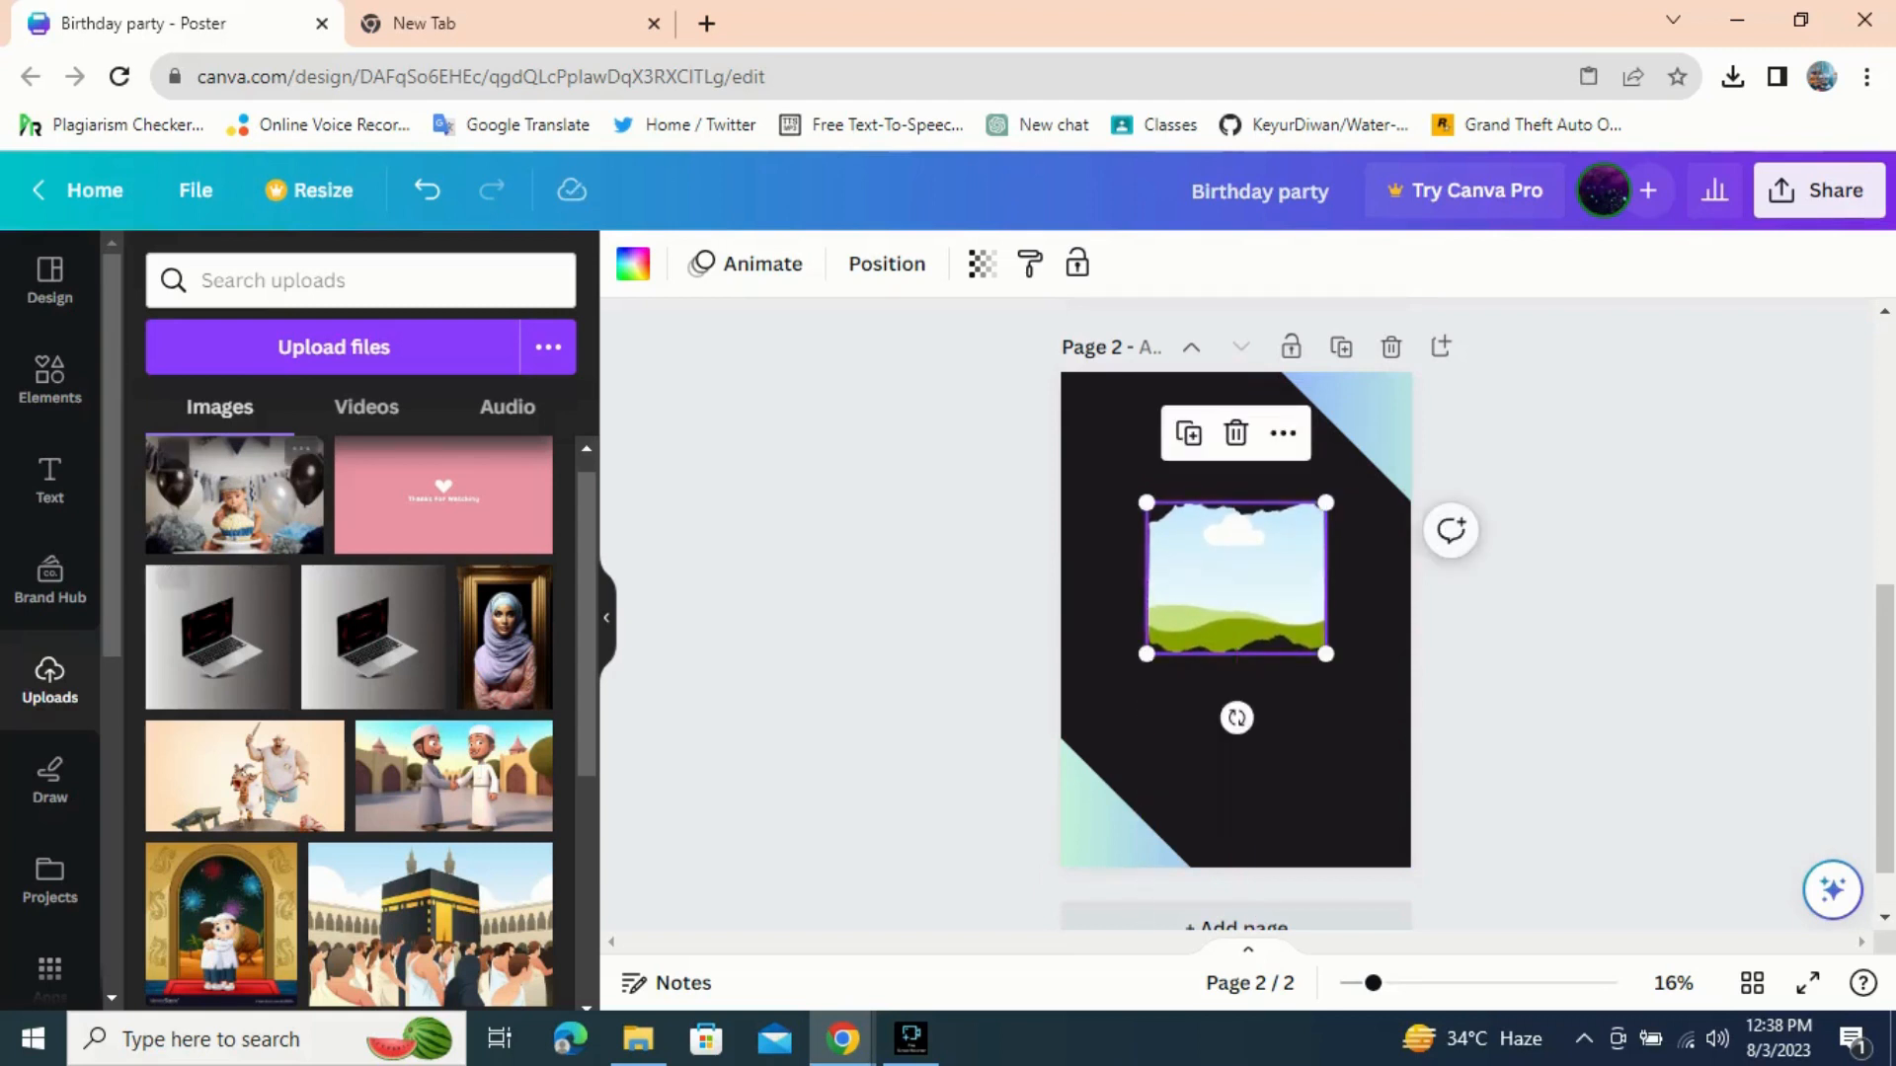
- Fill the torn-edge frame with the uploaded baby-and-cake photo, then enlarge the frame slightly and center it horizontally
click(234, 494)
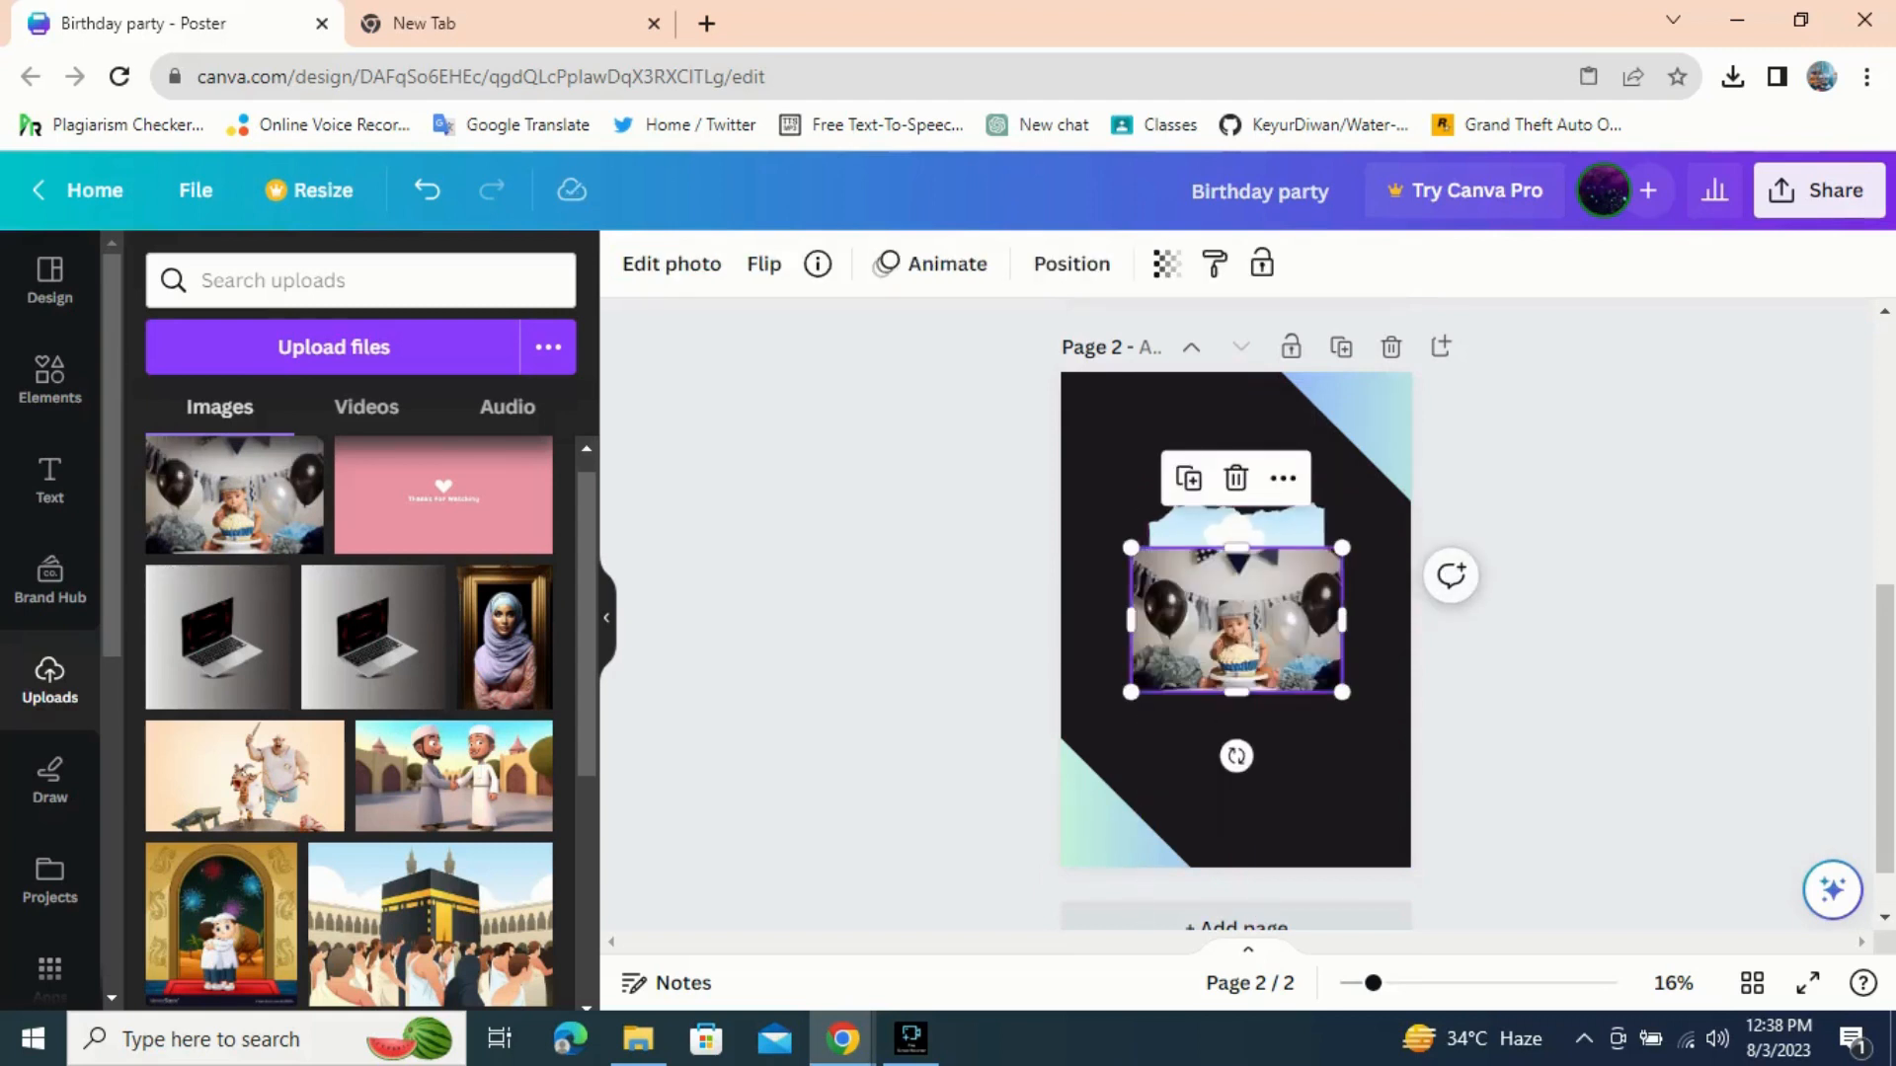
drag(1236, 620, 1236, 583)
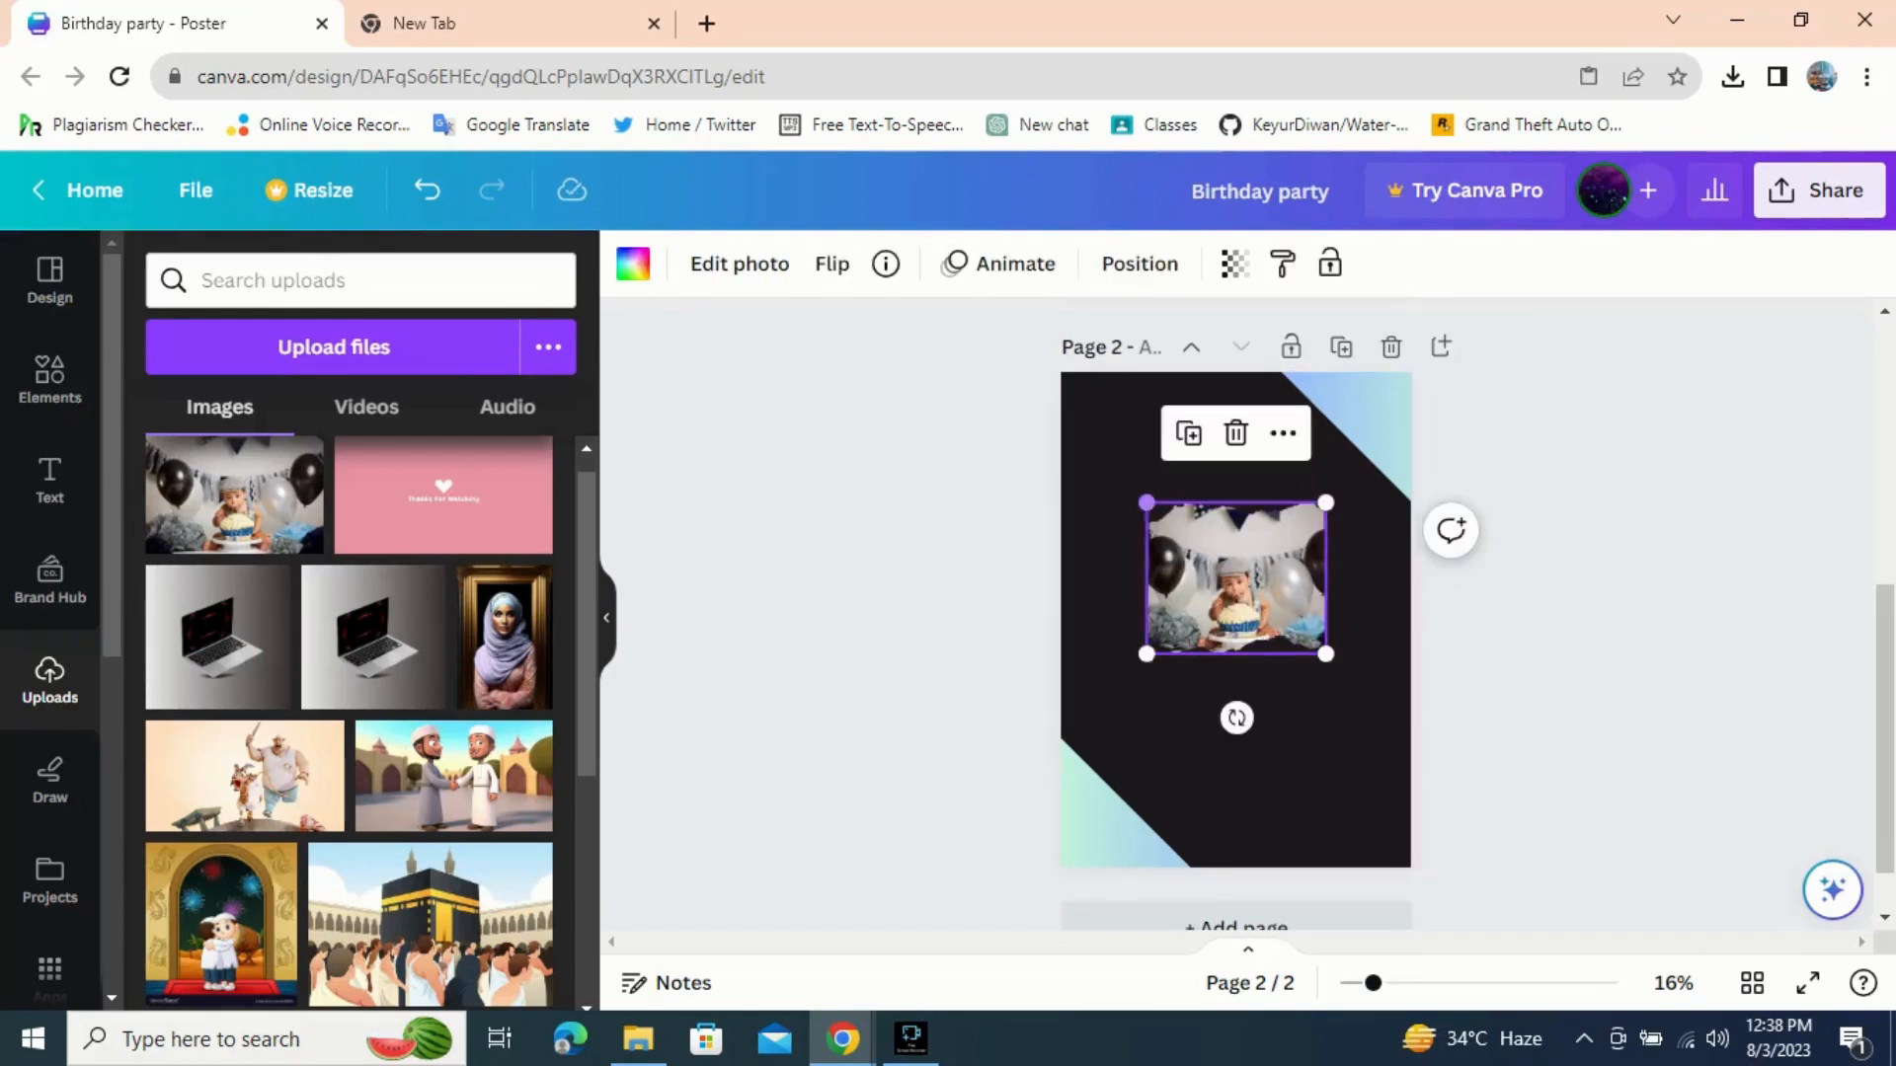
drag(1146, 503, 1122, 481)
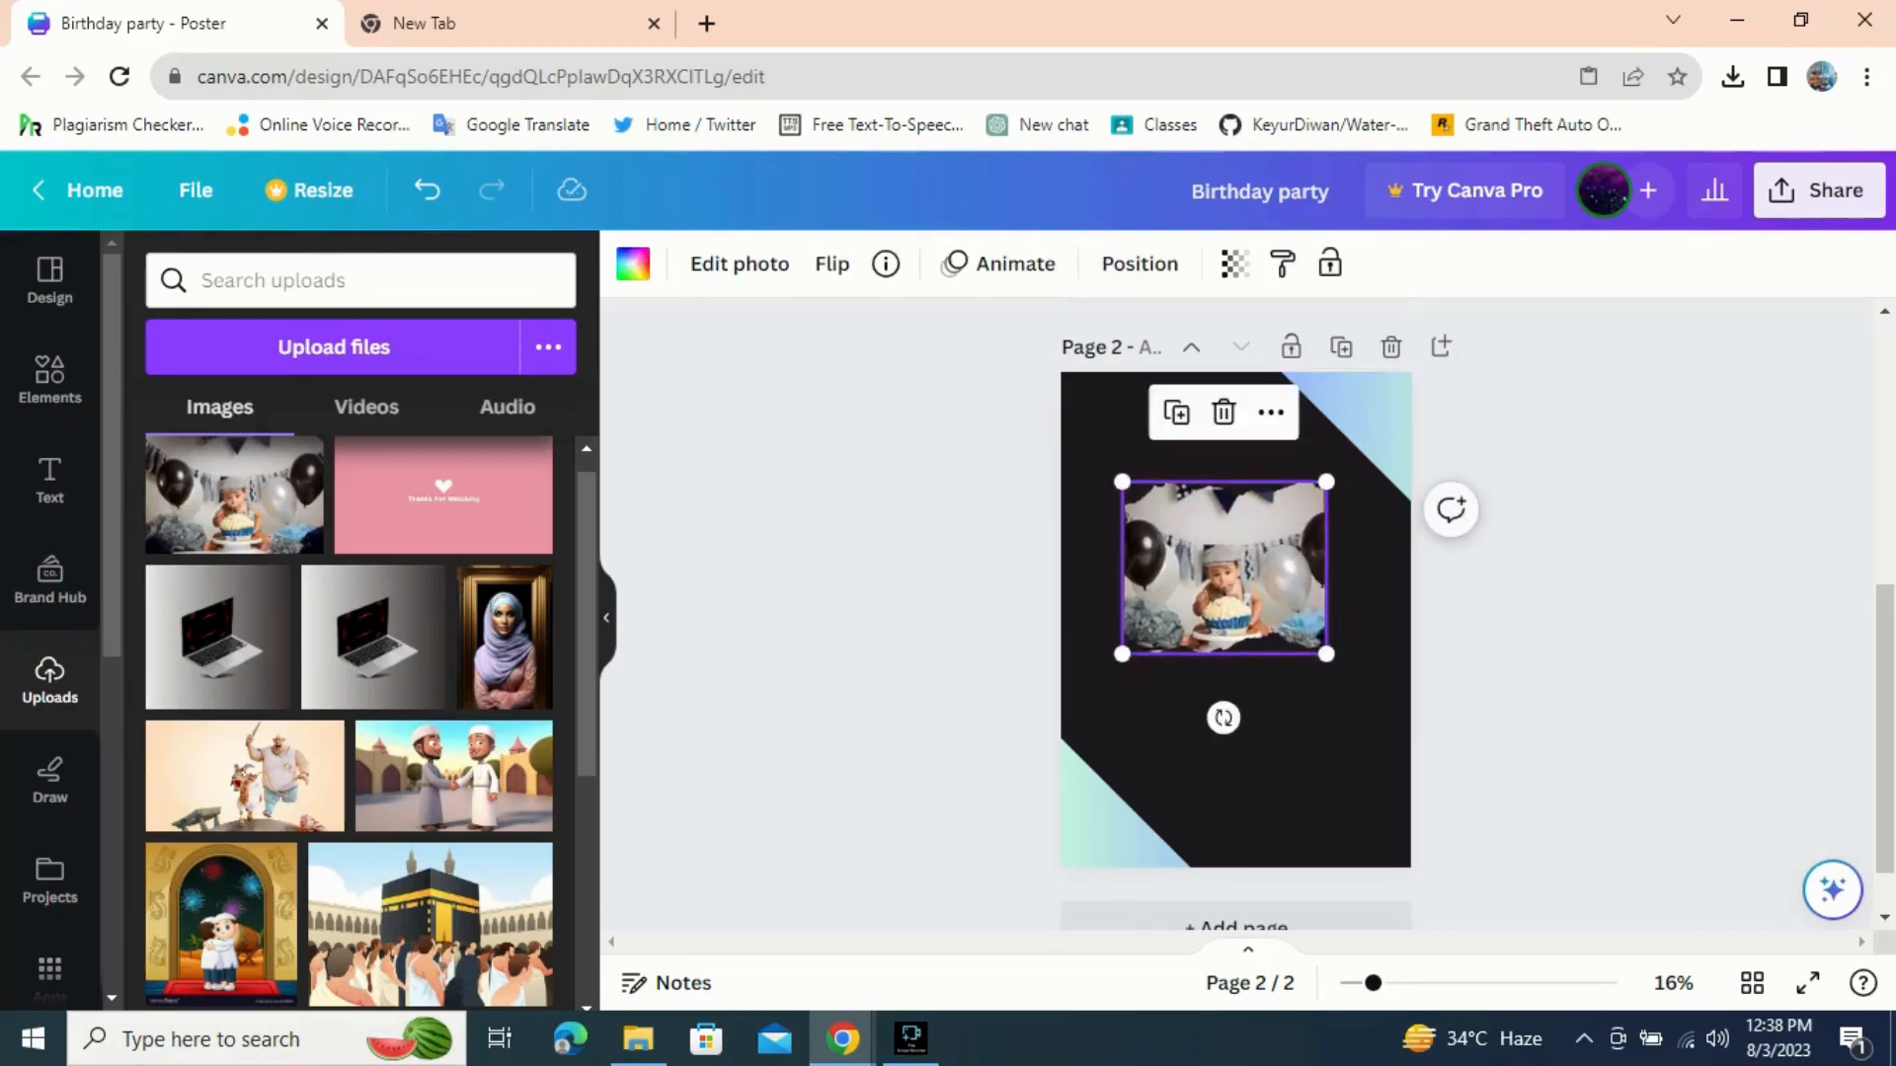
drag(1224, 567, 1236, 561)
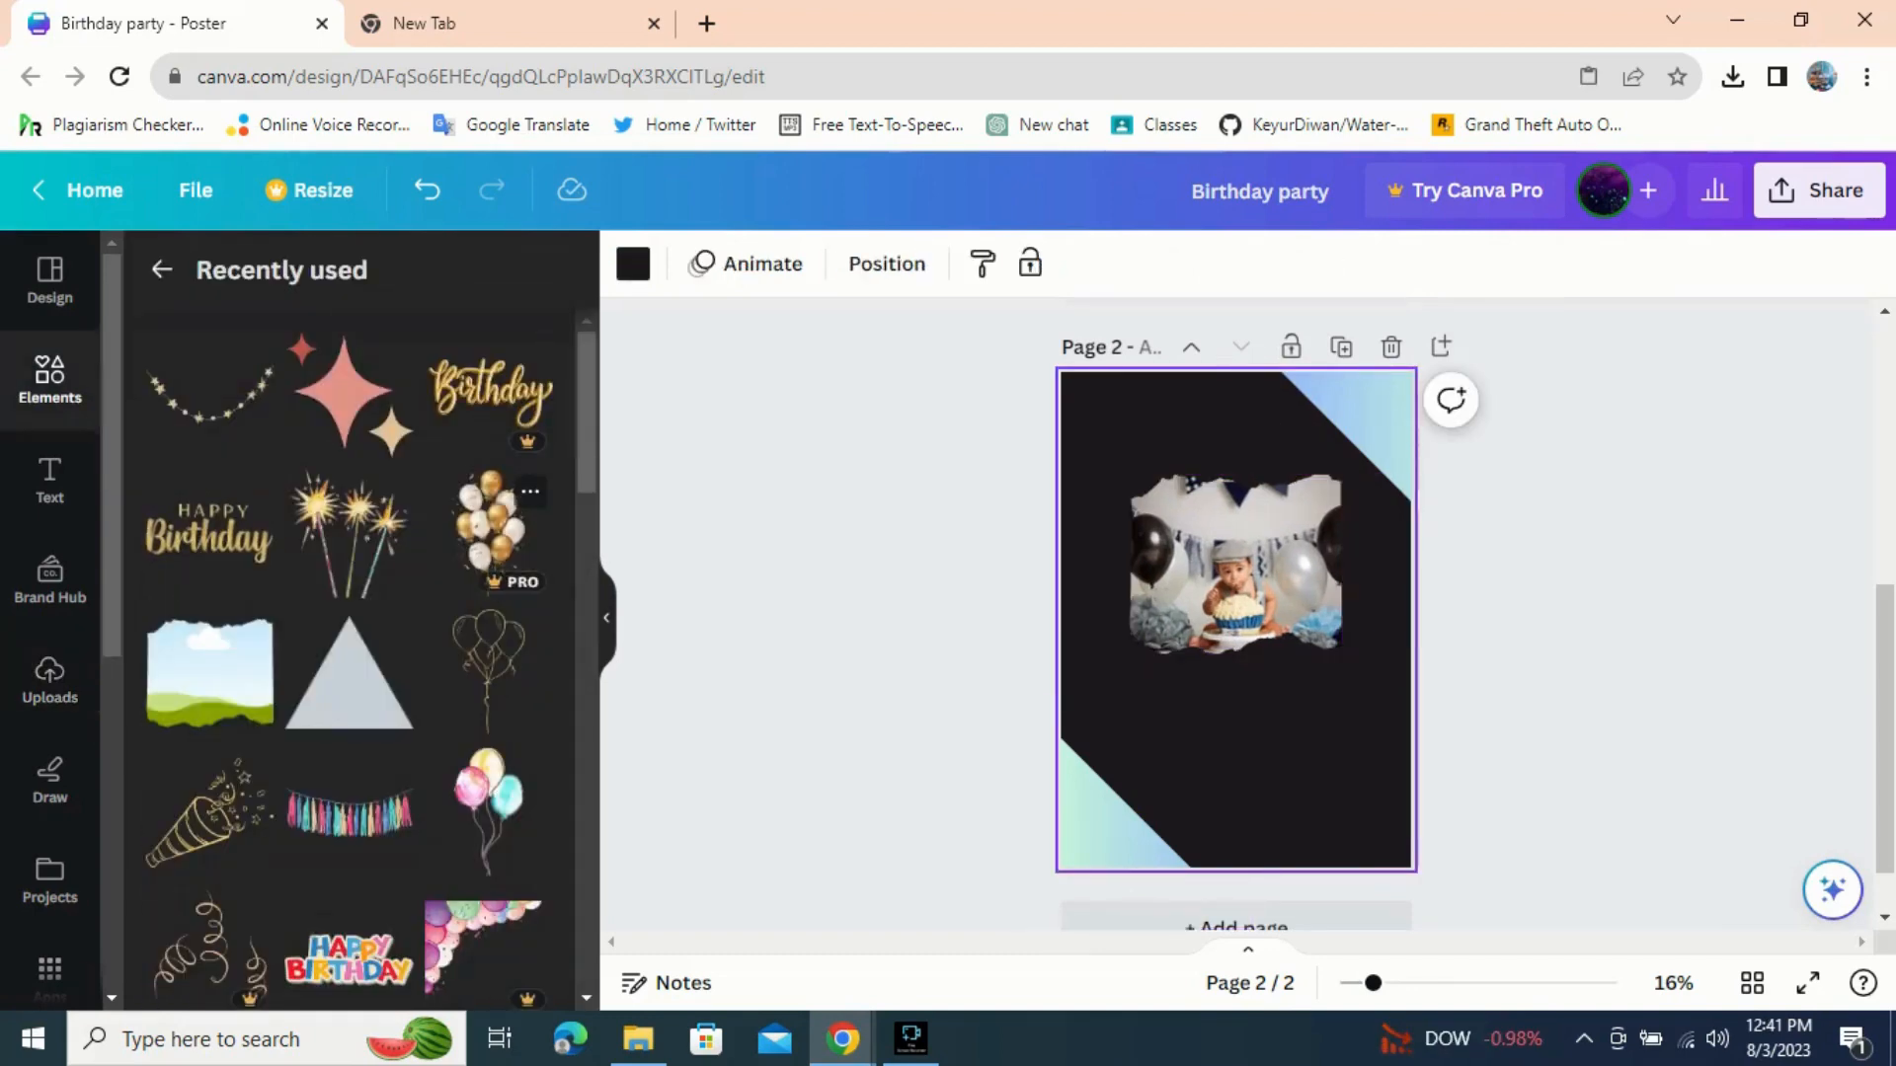
- Add the gold-and-white balloon bunch from the recently used elements and place it above the photo's upper-left corner
click(491, 523)
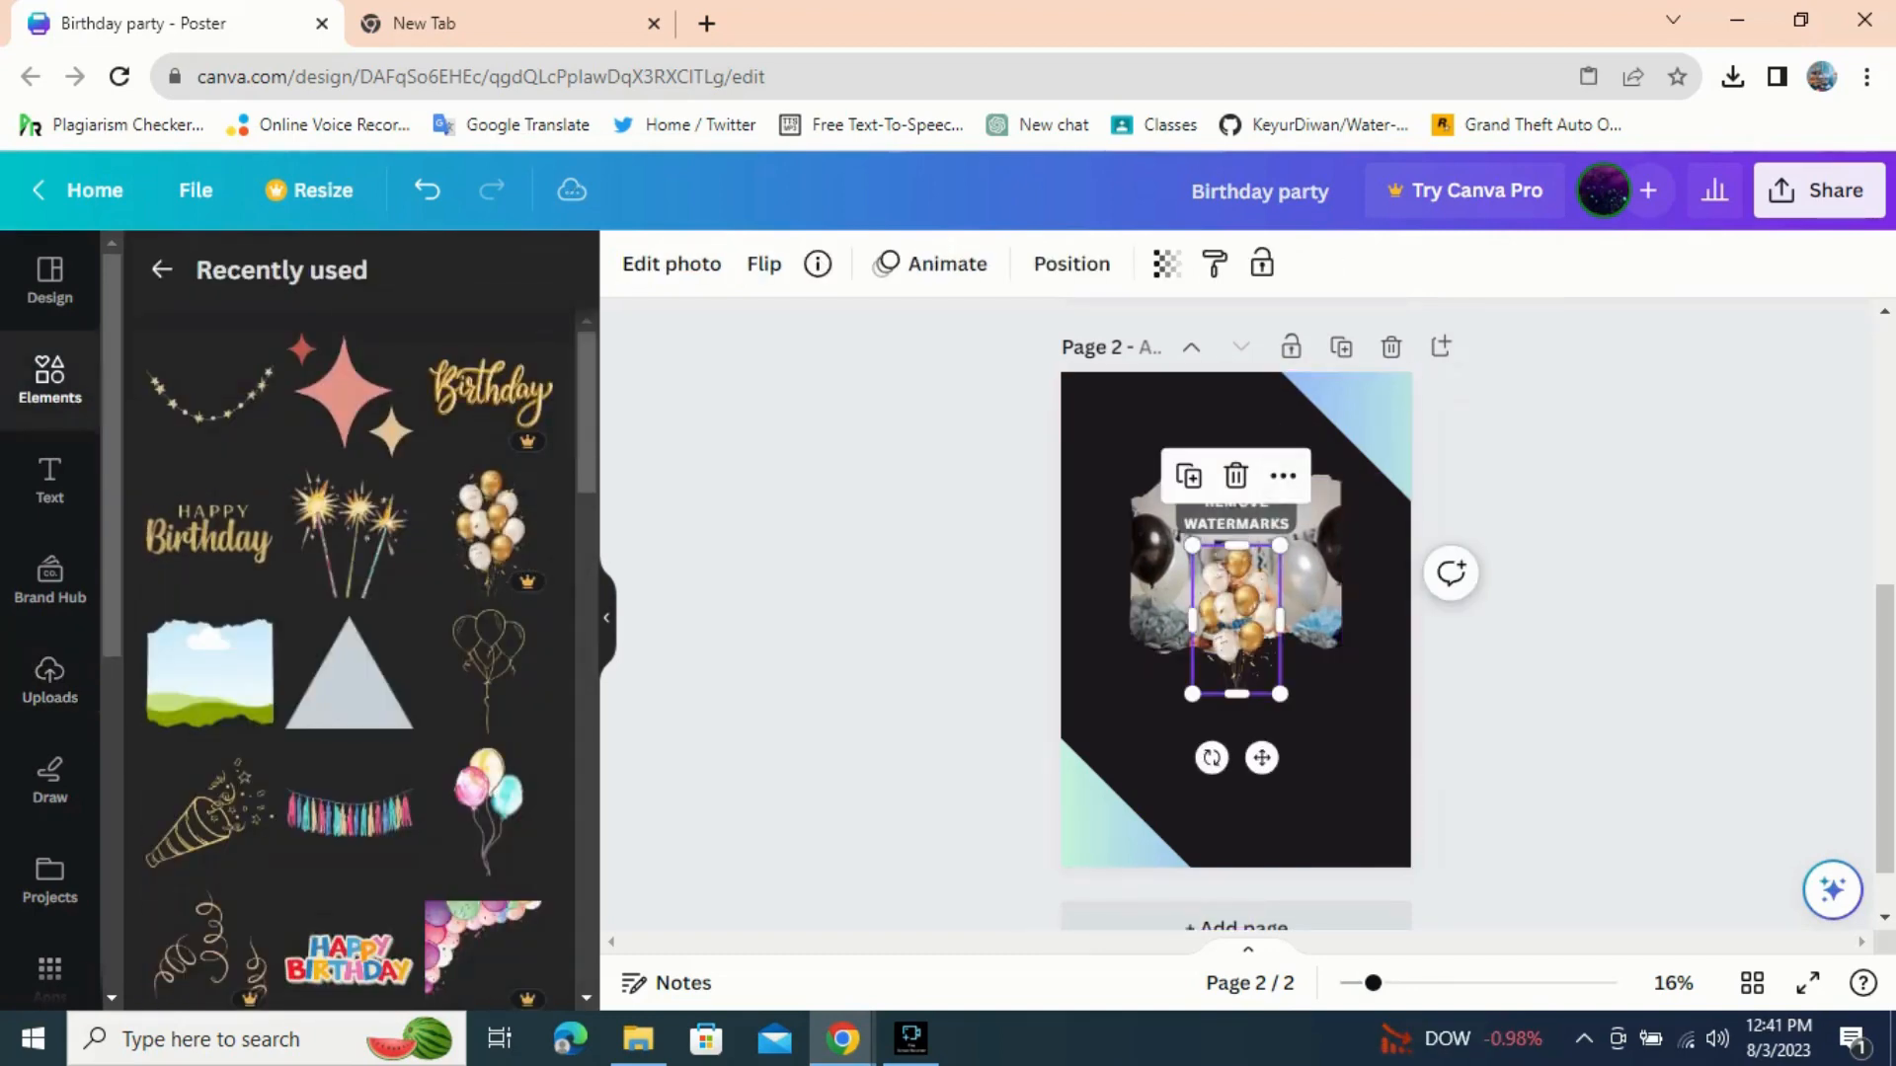
scroll(1236, 642, up, 4)
scroll(1236, 642, up, 2)
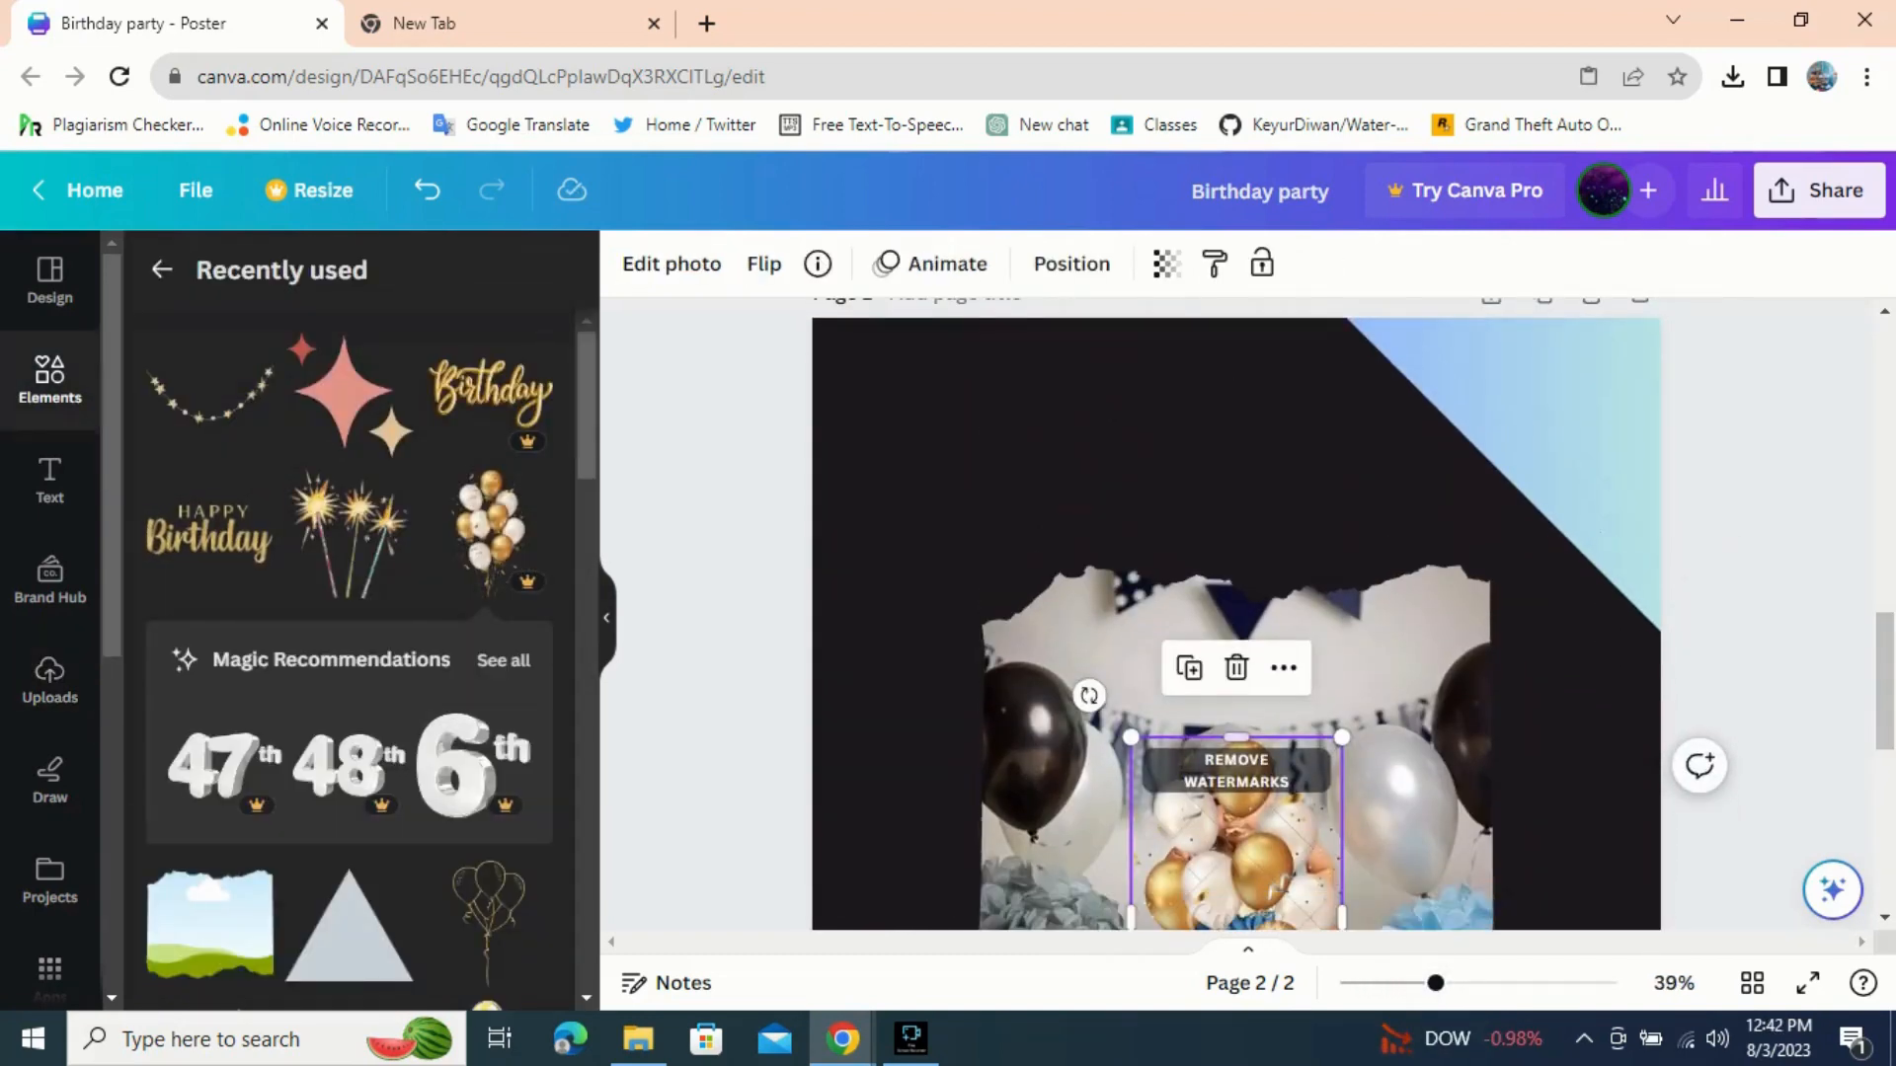
drag(1236, 839, 976, 432)
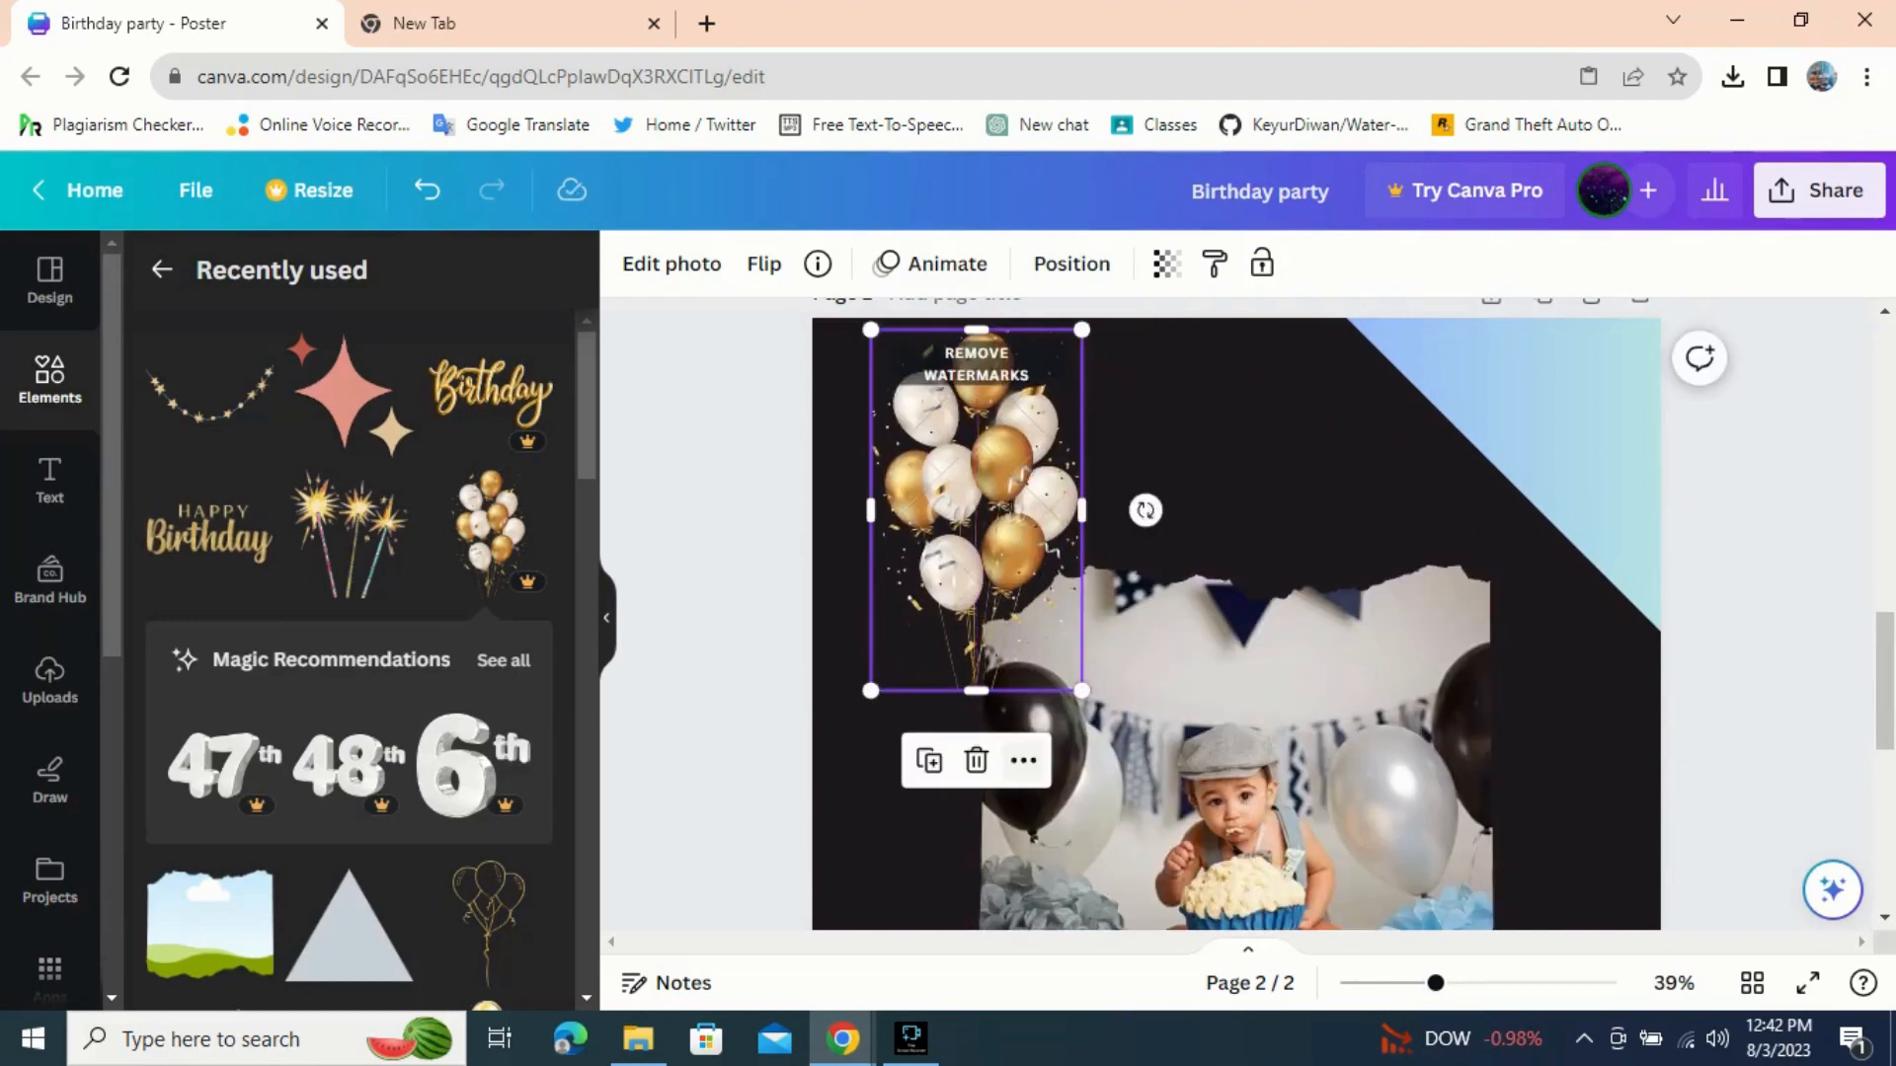
drag(975, 510, 984, 537)
- Add more gold-and-white balloon bunches to form an even row of four across the top of page 2
click(491, 525)
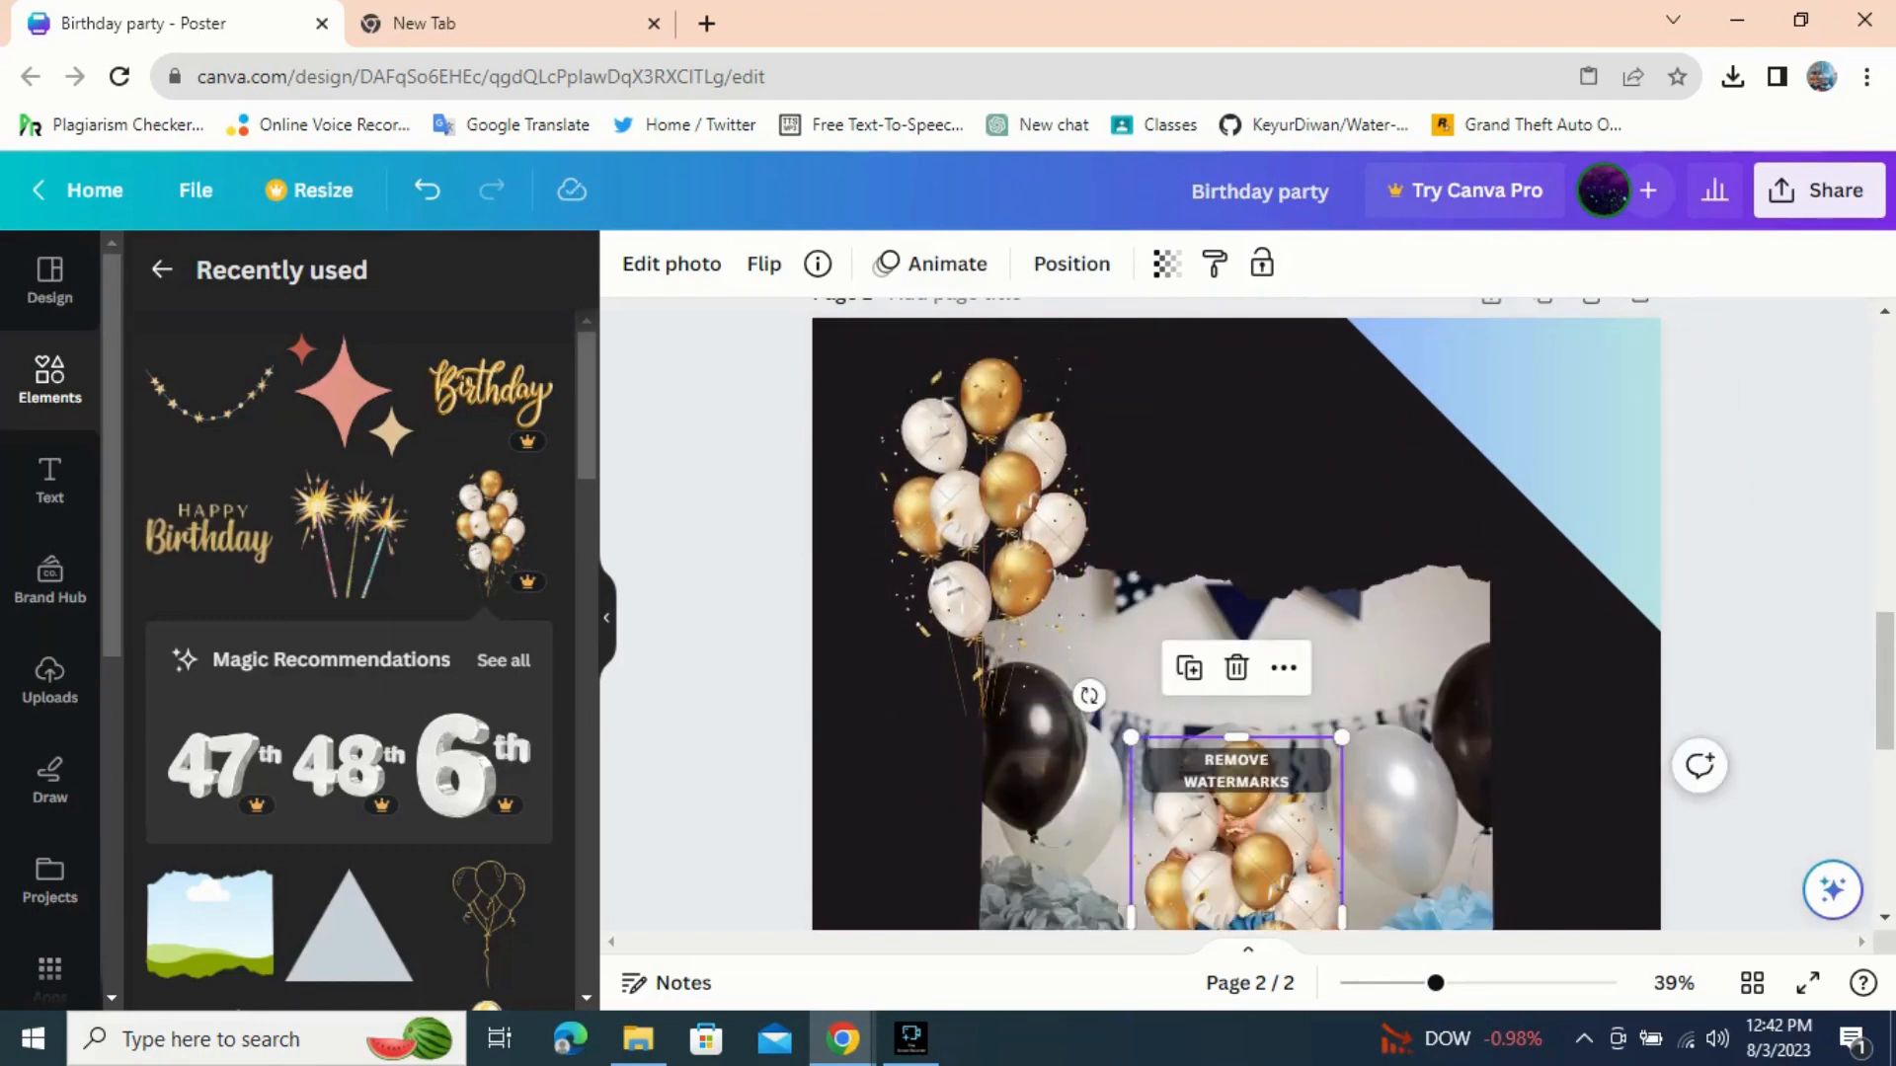
drag(1236, 840, 1508, 448)
click(1637, 473)
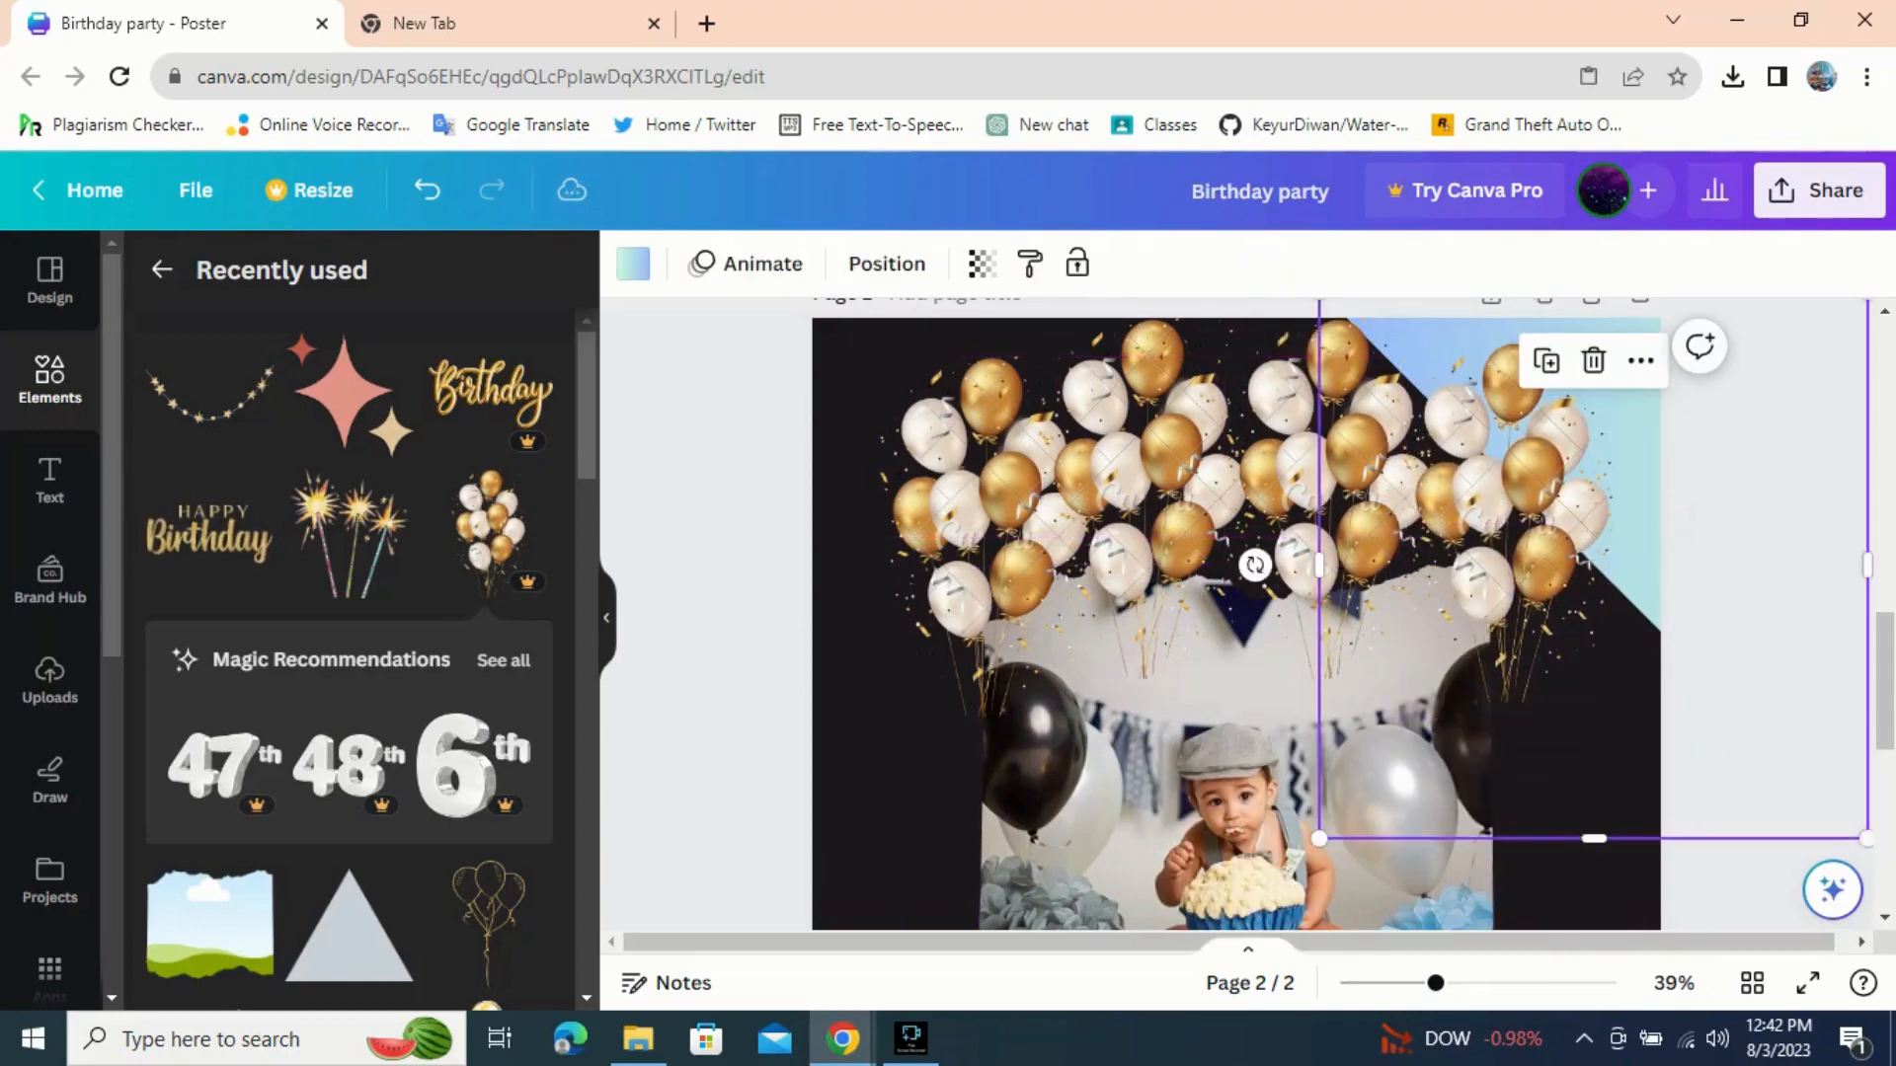
click(1531, 484)
click(1599, 780)
click(987, 553)
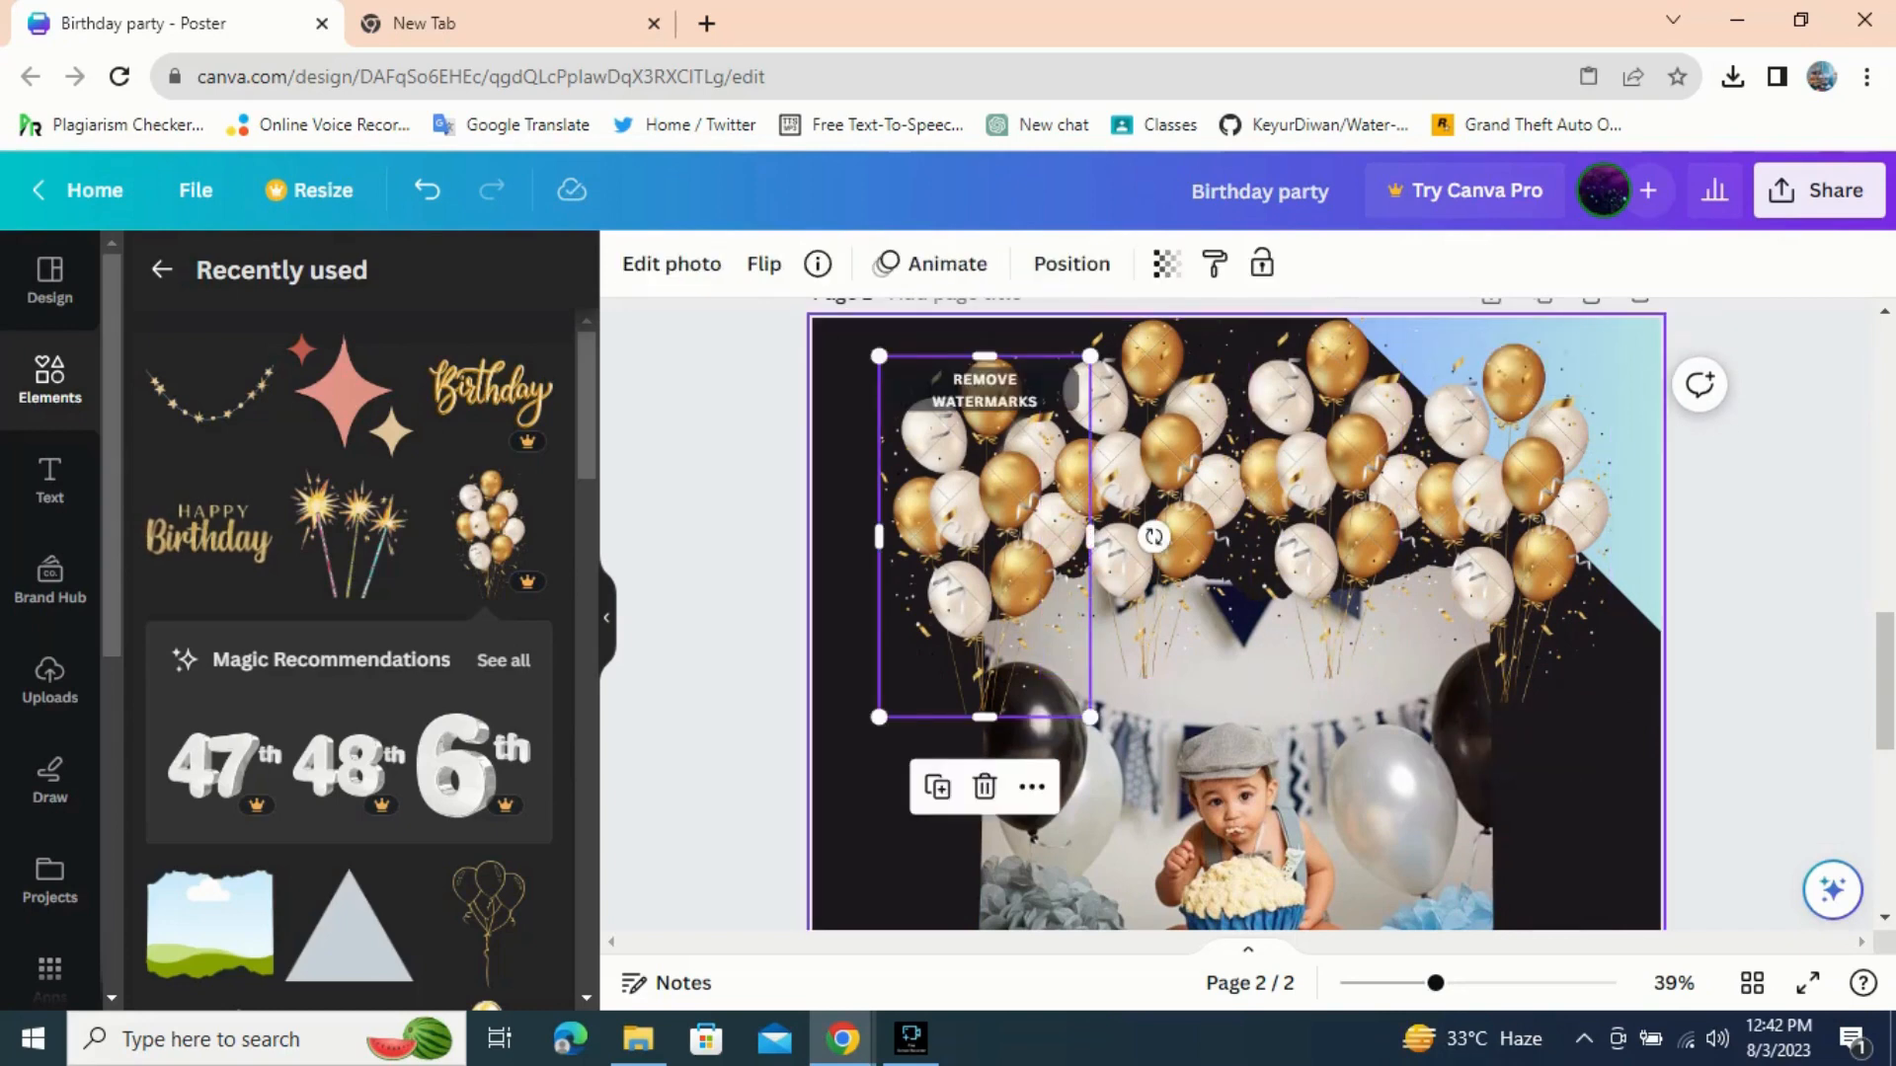
click(908, 790)
drag(1508, 521, 1505, 536)
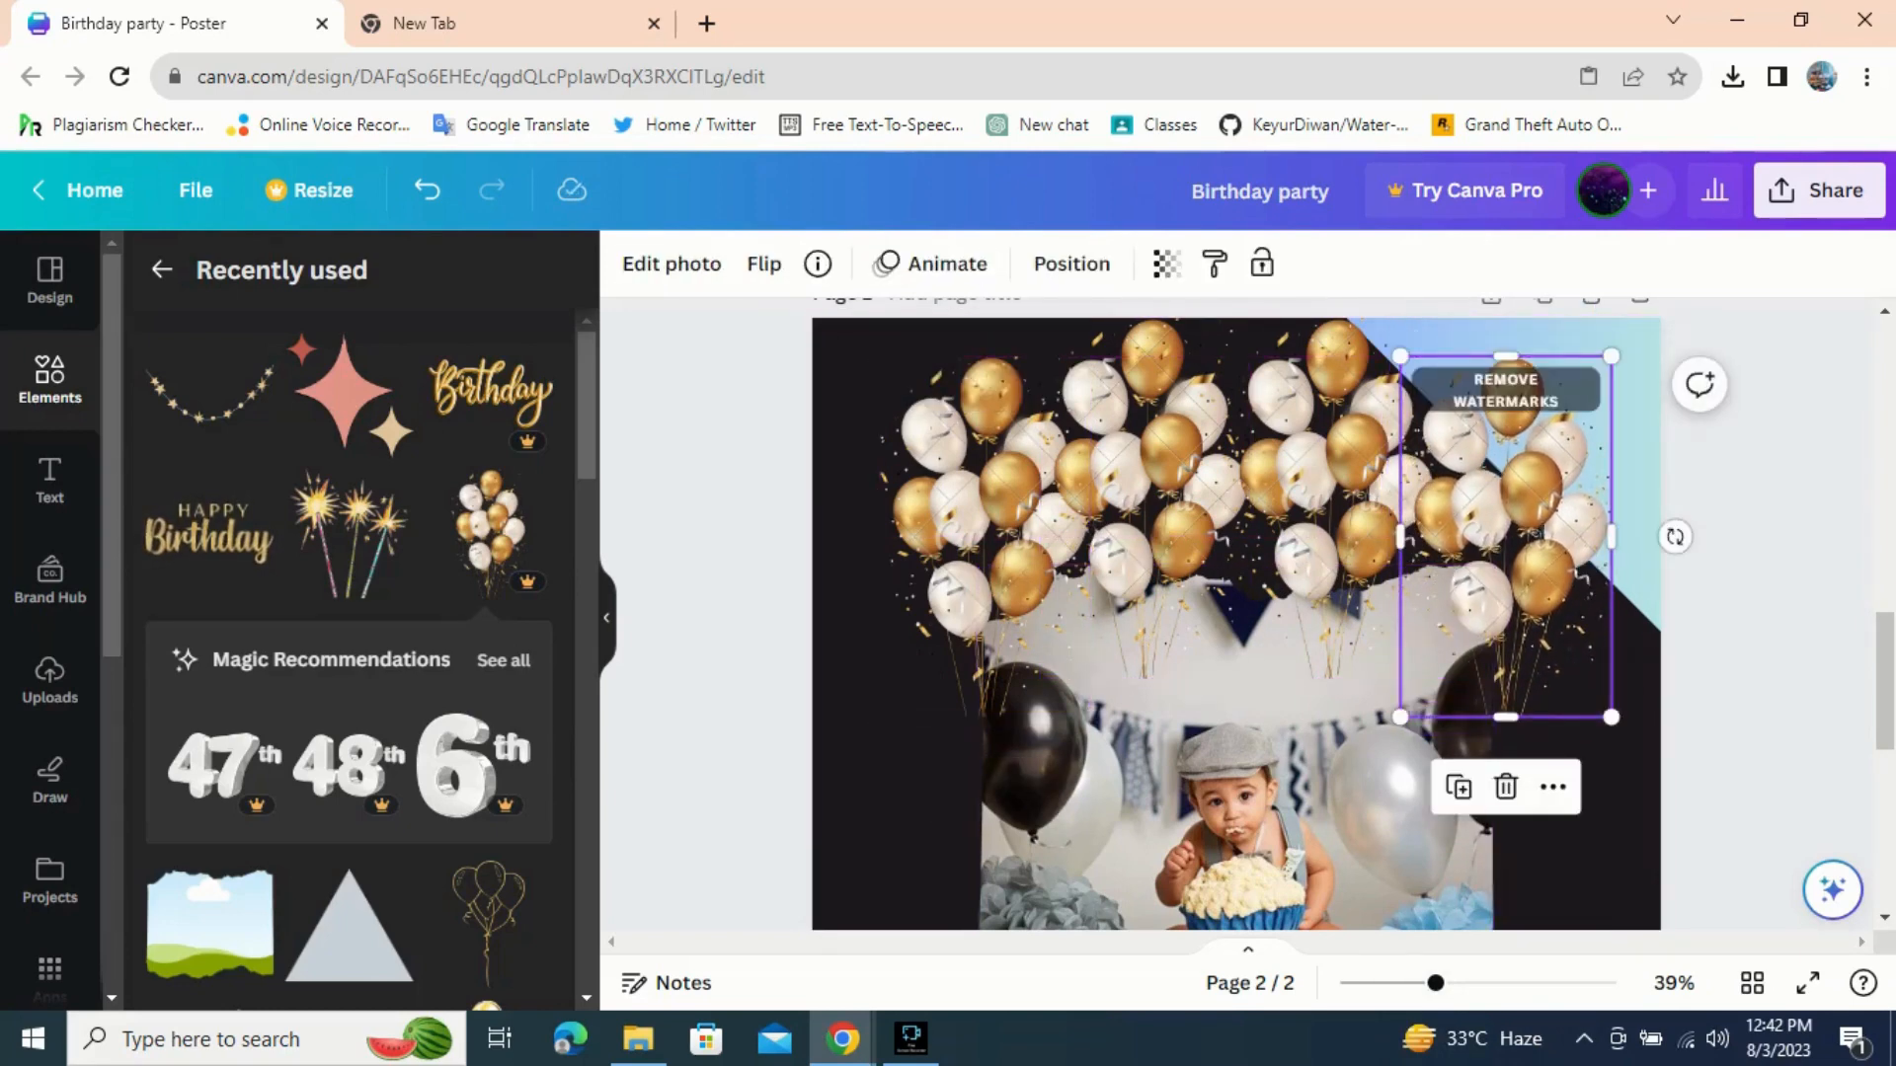
- Tilt the two outer balloon bunches outward and raise the middle bunches to form an arch above the photo
scroll(1505, 536, down, 3)
scroll(1505, 536, down, 1)
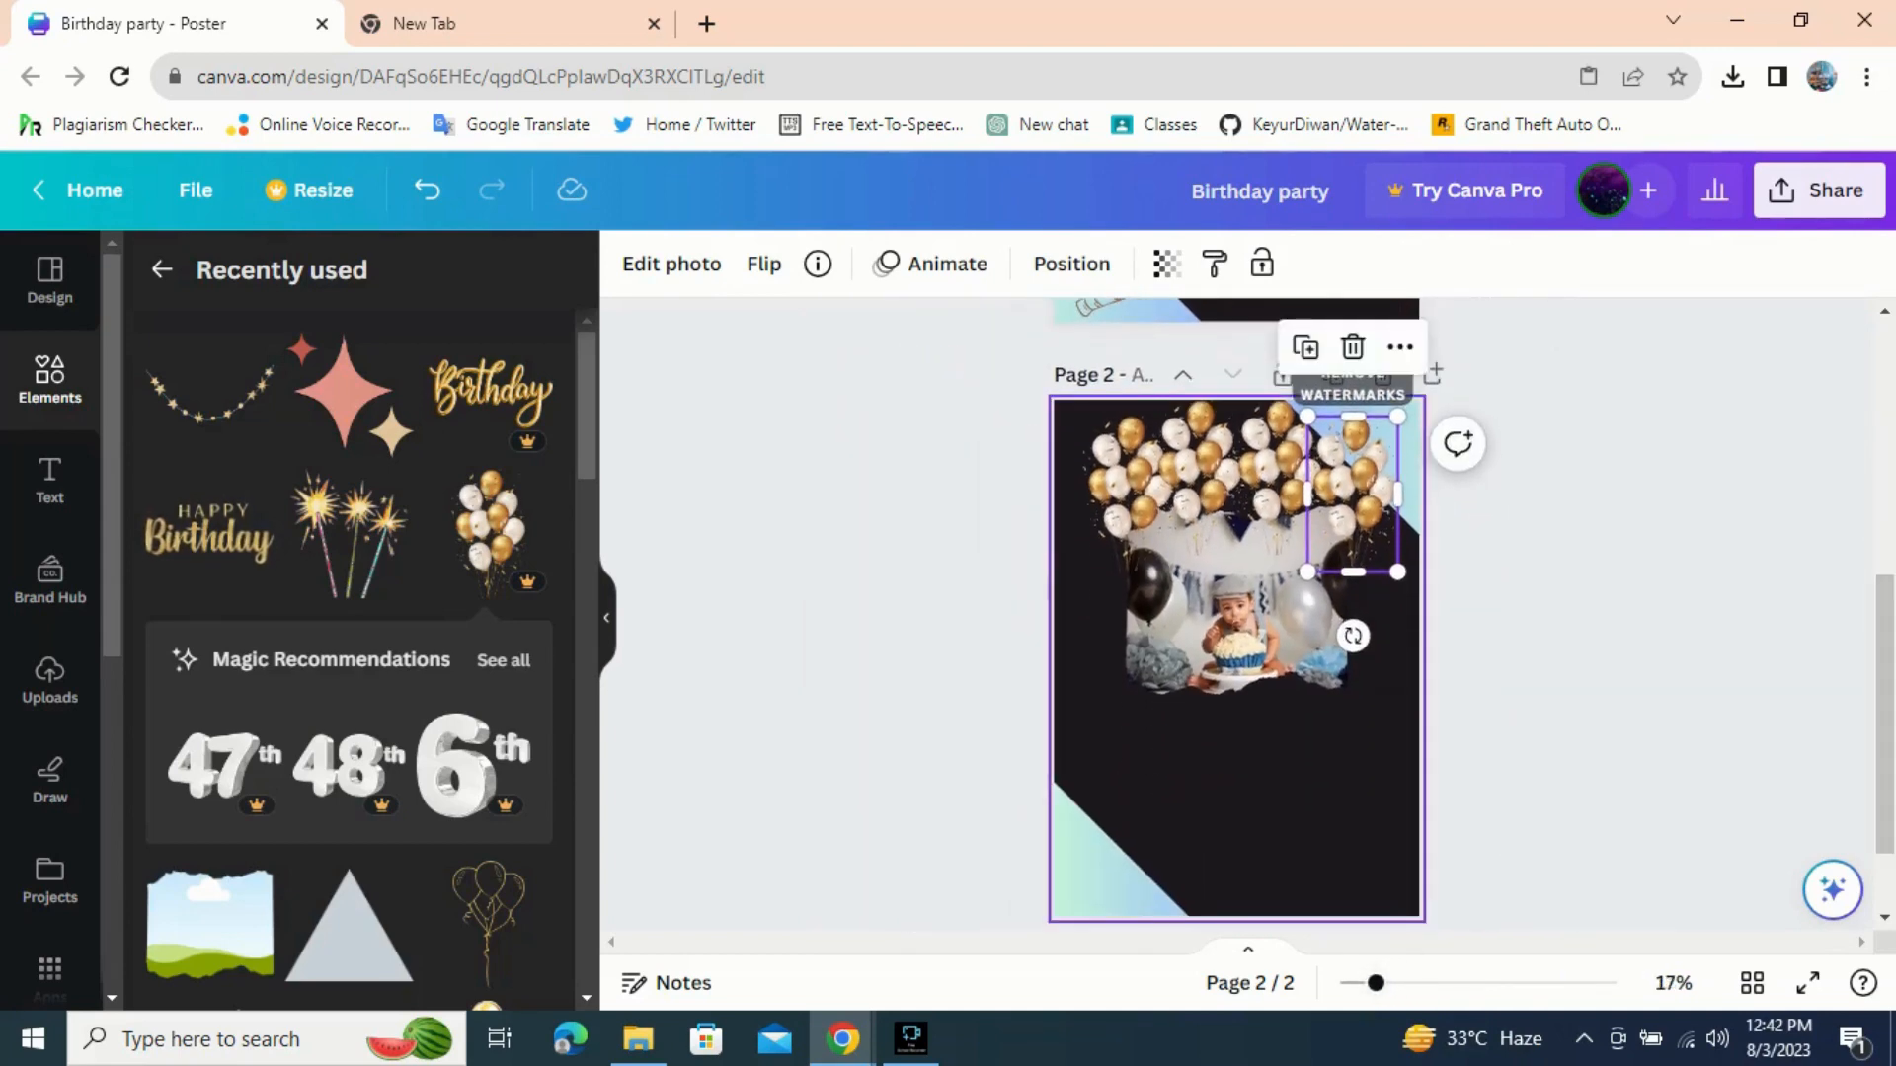
drag(1353, 636, 1330, 633)
click(1127, 492)
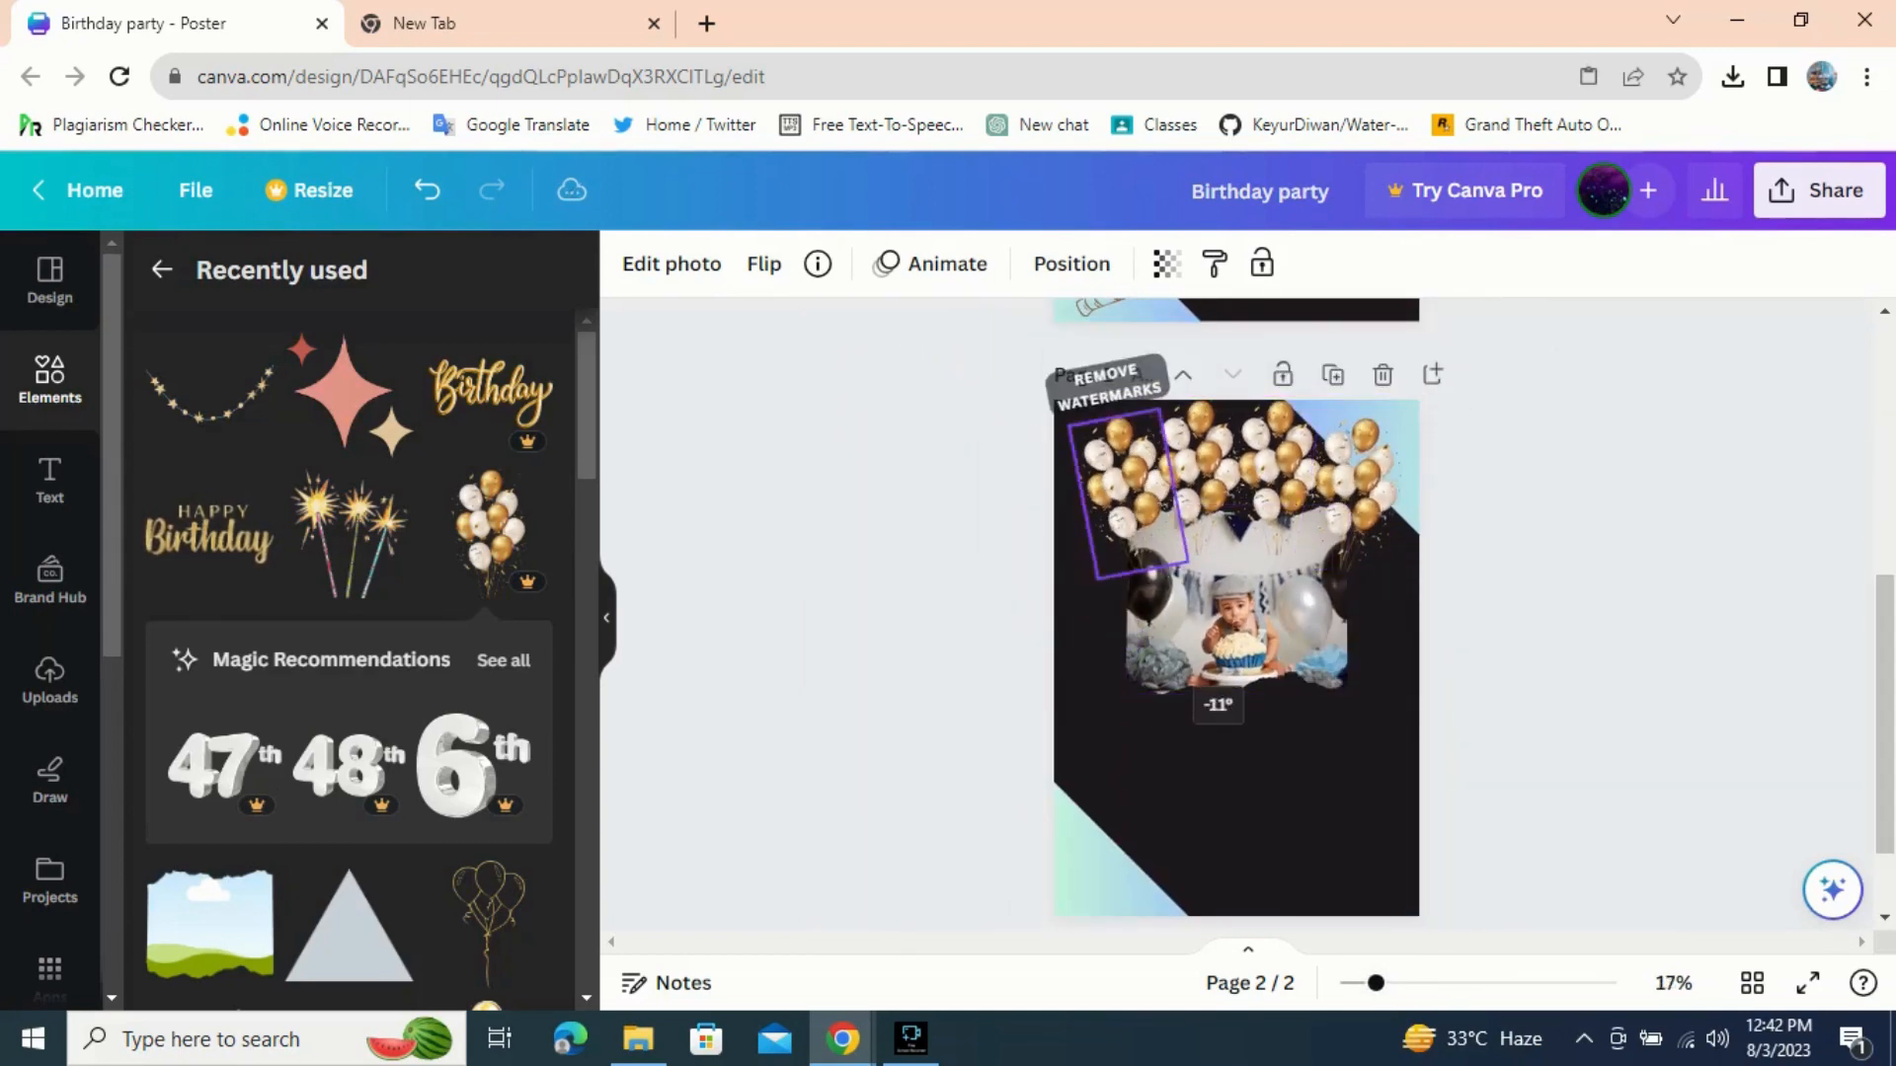
drag(1128, 491, 1263, 458)
drag(1354, 488, 1273, 467)
click(1258, 775)
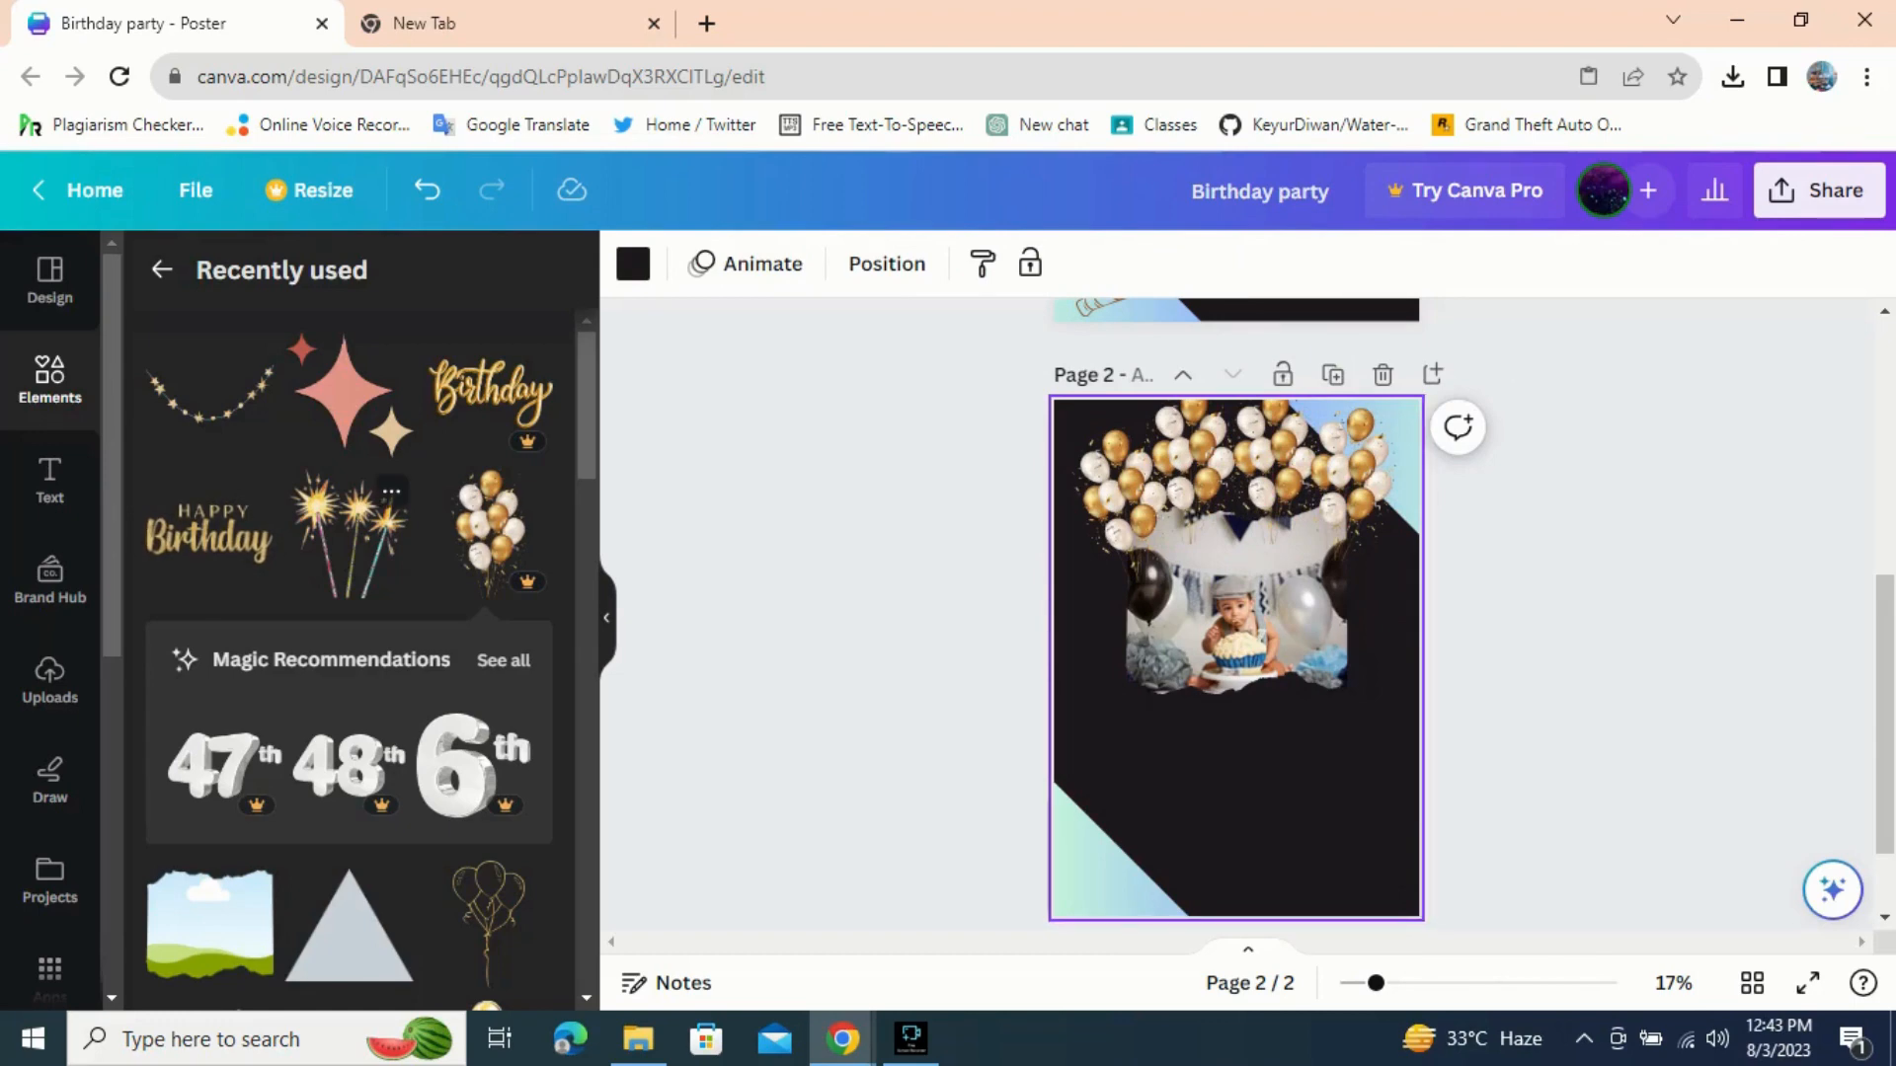
- Add the sparkler candles element, tilt it outward and place it beside the photo's left edge
click(349, 538)
drag(1212, 759, 1248, 761)
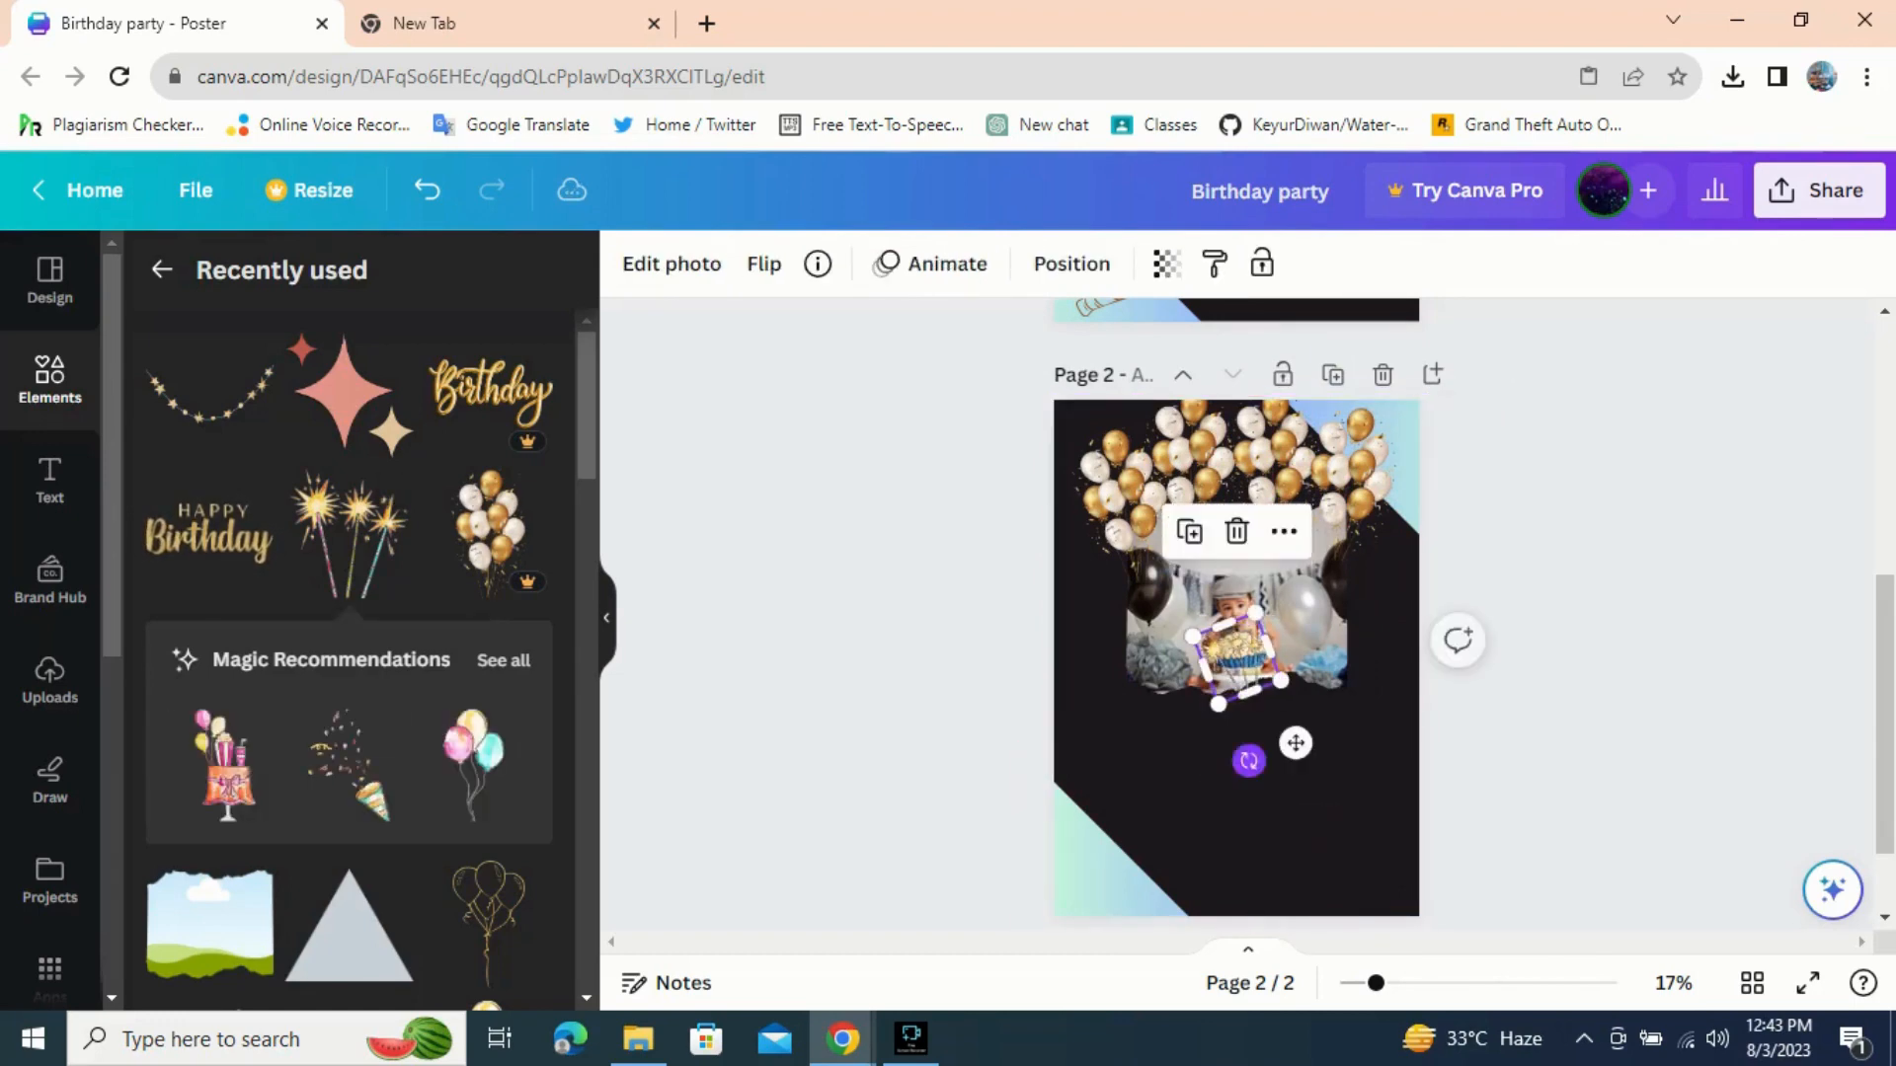
drag(1237, 659, 1109, 577)
drag(1375, 984, 1444, 983)
drag(953, 741, 987, 726)
- Add a second set of sparkler candles at the photo's lower-right edge and tilt it outward
click(350, 536)
drag(1223, 805, 1542, 804)
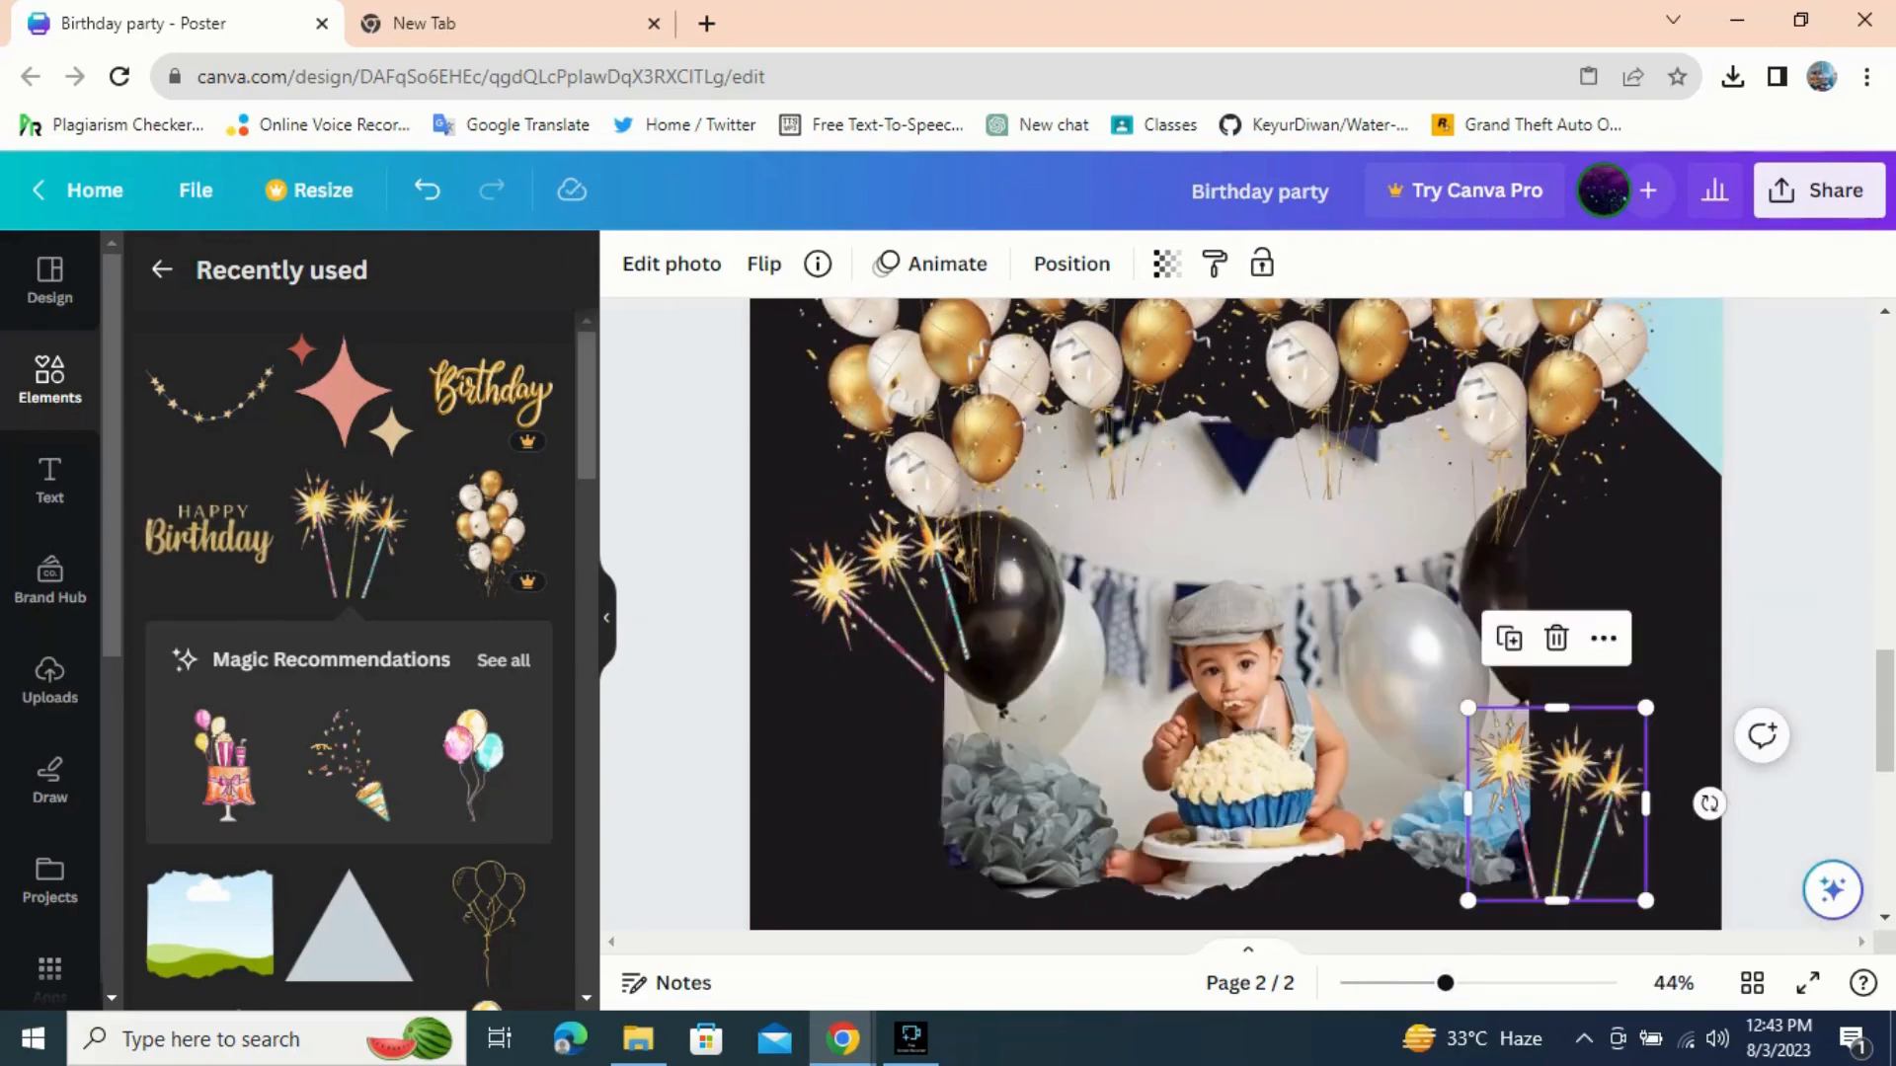
drag(1709, 803, 1716, 847)
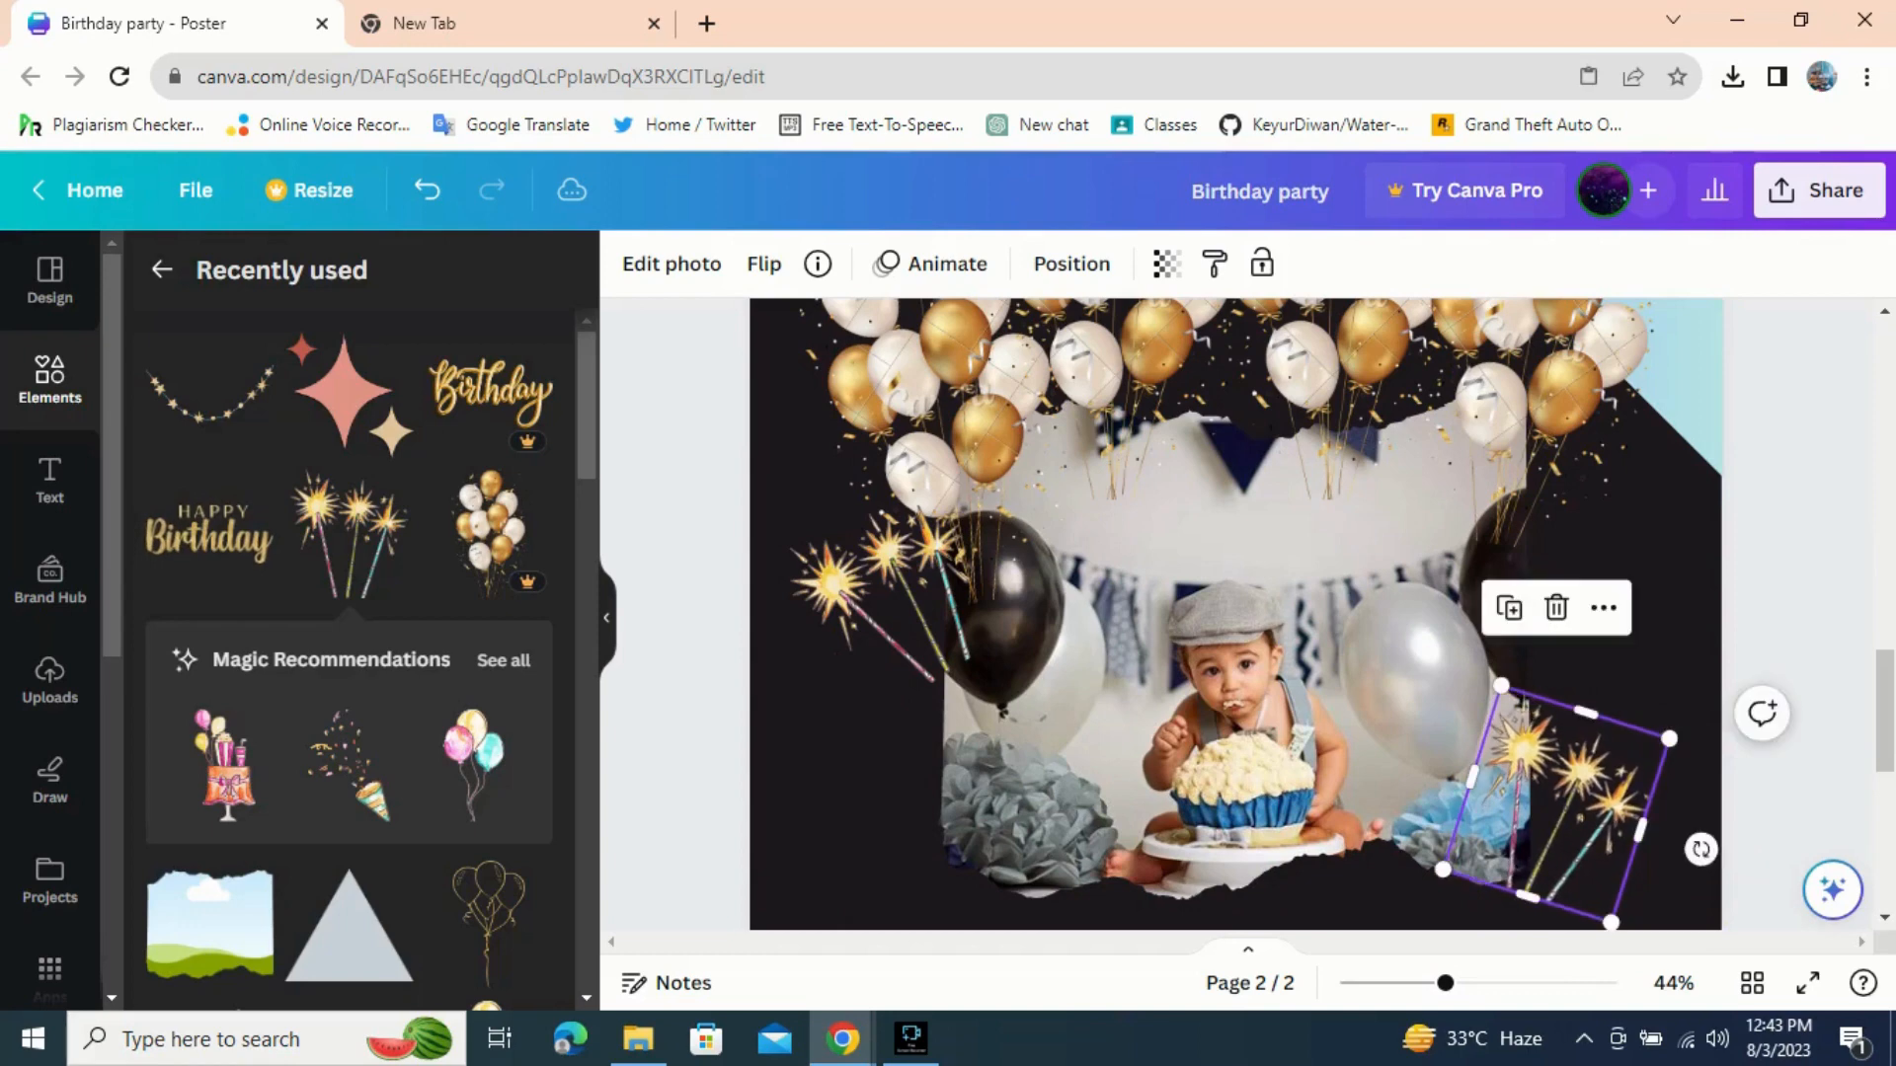
- Layer the baby photo in front of the lower-right sparklers and tilt the sparklers further outward beside the photo's edge
click(1259, 592)
click(1188, 470)
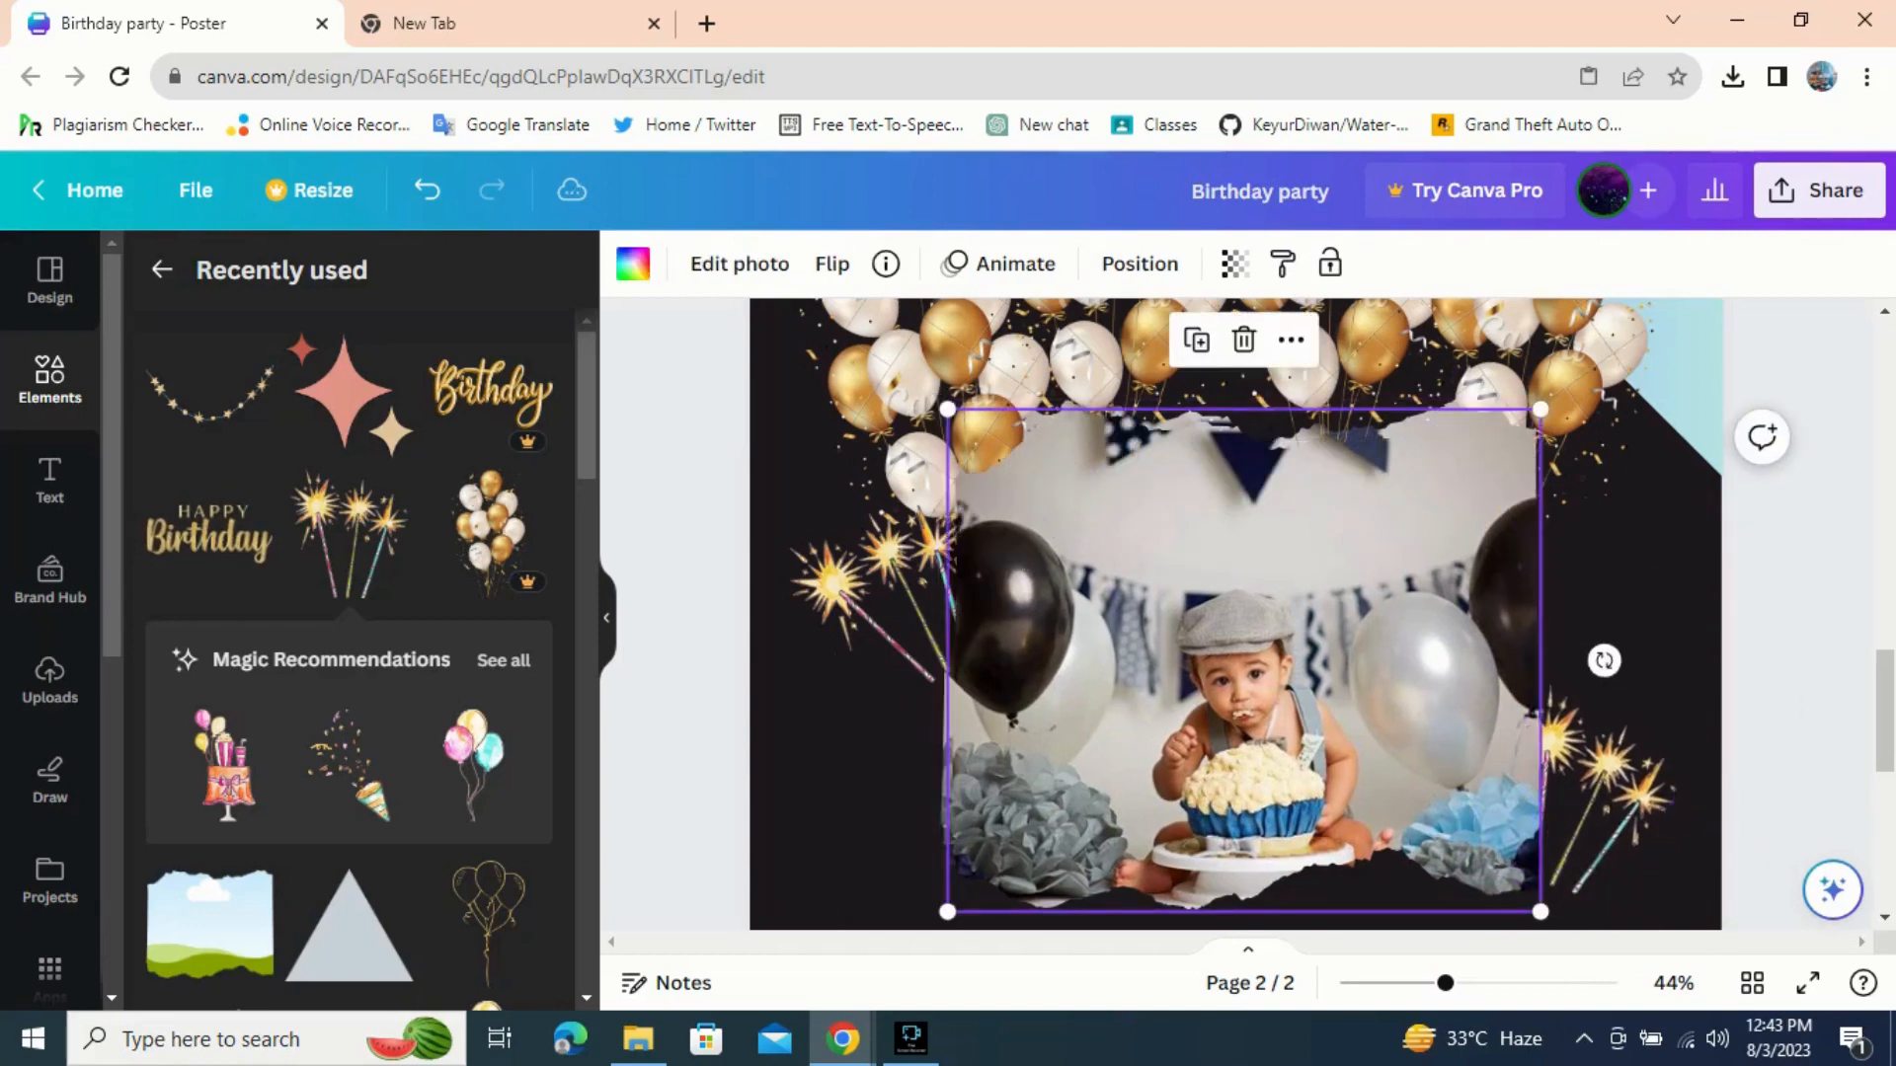
click(897, 593)
click(1604, 795)
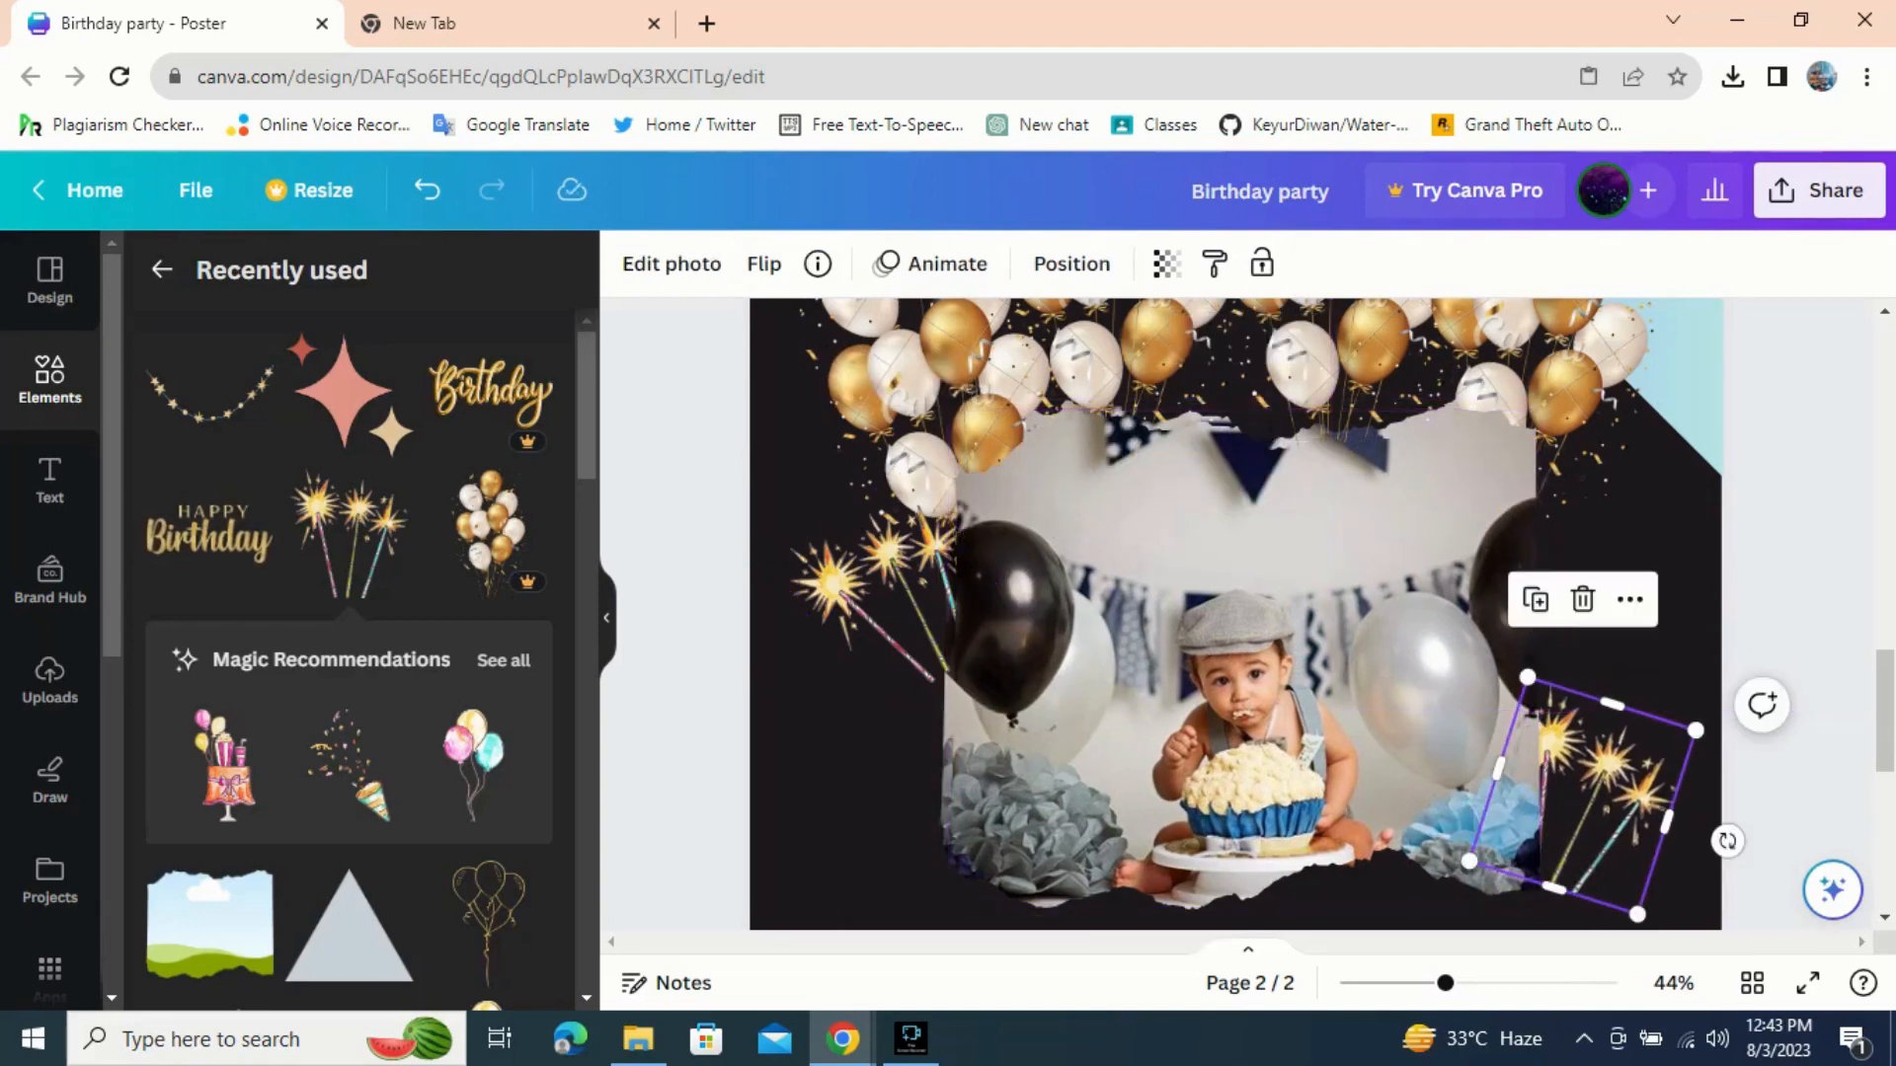
mouse_move(1604, 794)
mouse_down()
mouse_move(1614, 783)
mouse_move(1591, 803)
mouse_up()
scroll(1592, 803, down, 1)
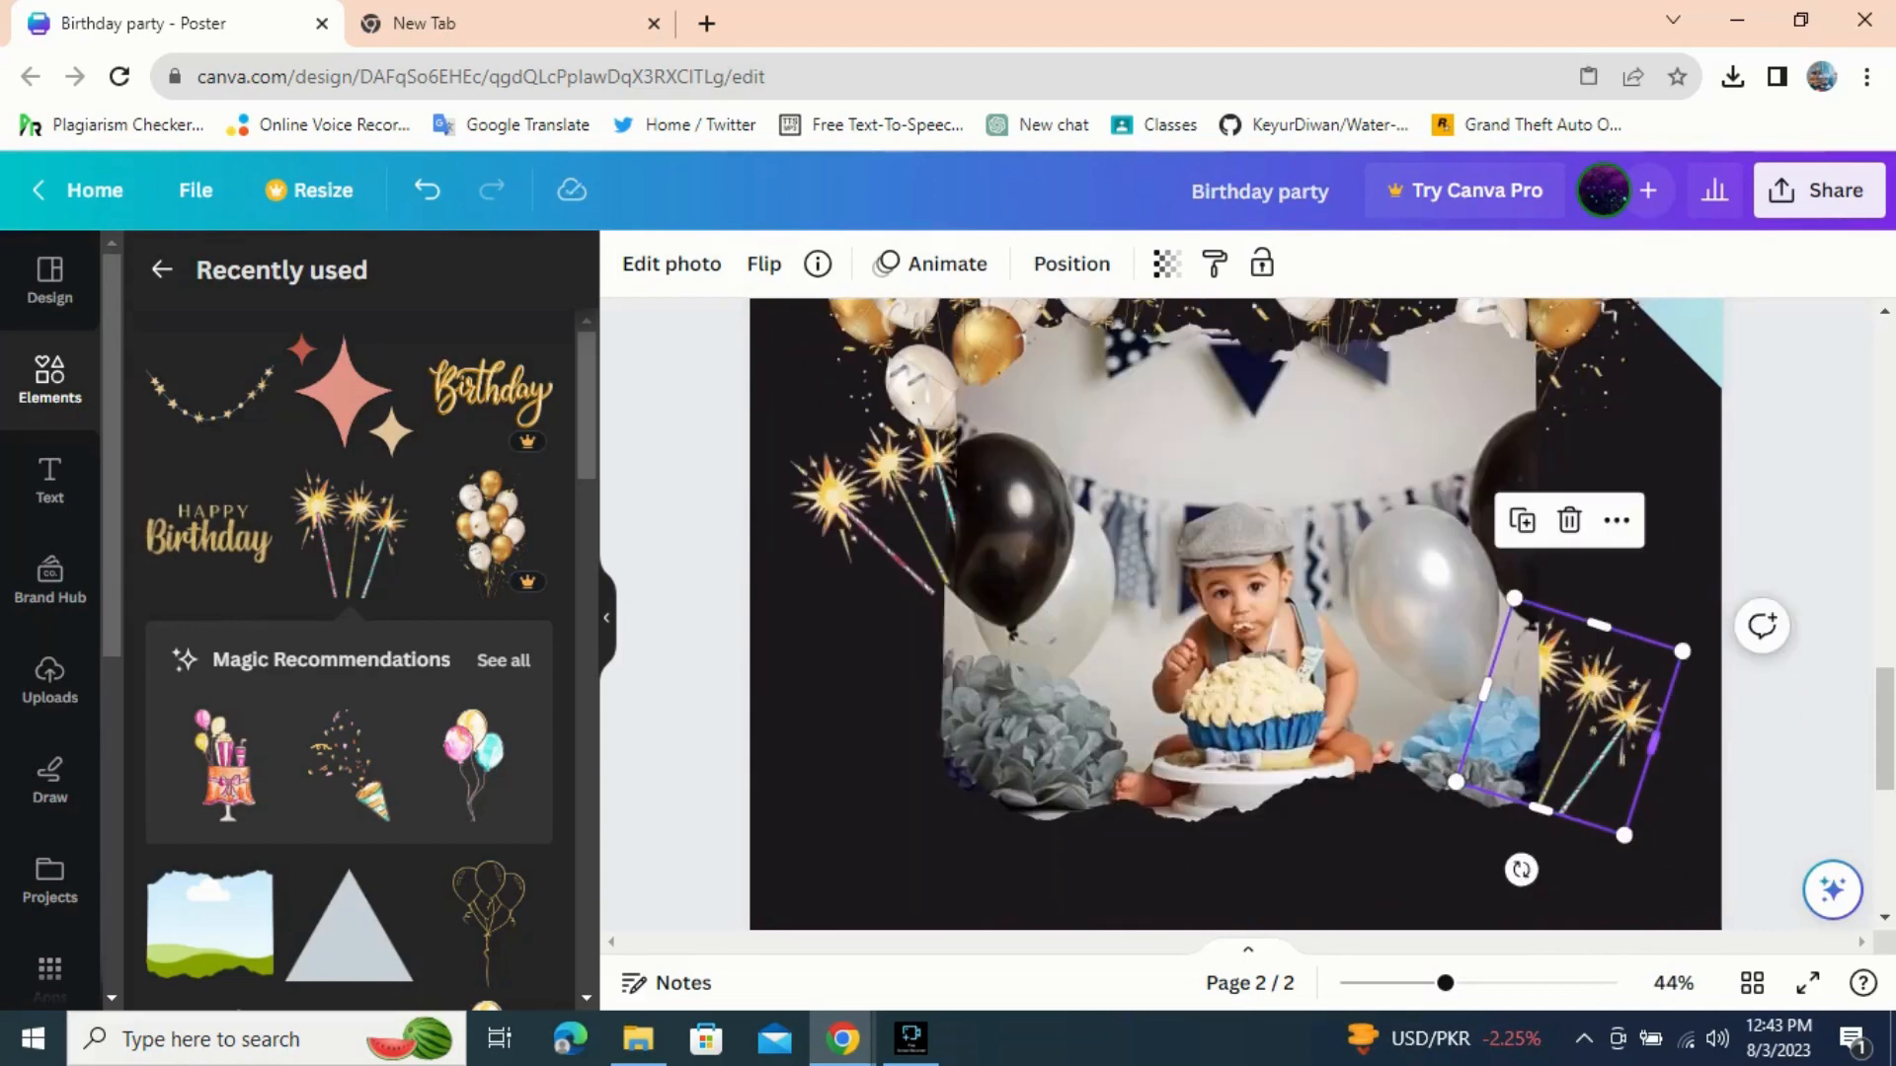
drag(1521, 870, 1485, 854)
drag(1580, 735, 1596, 736)
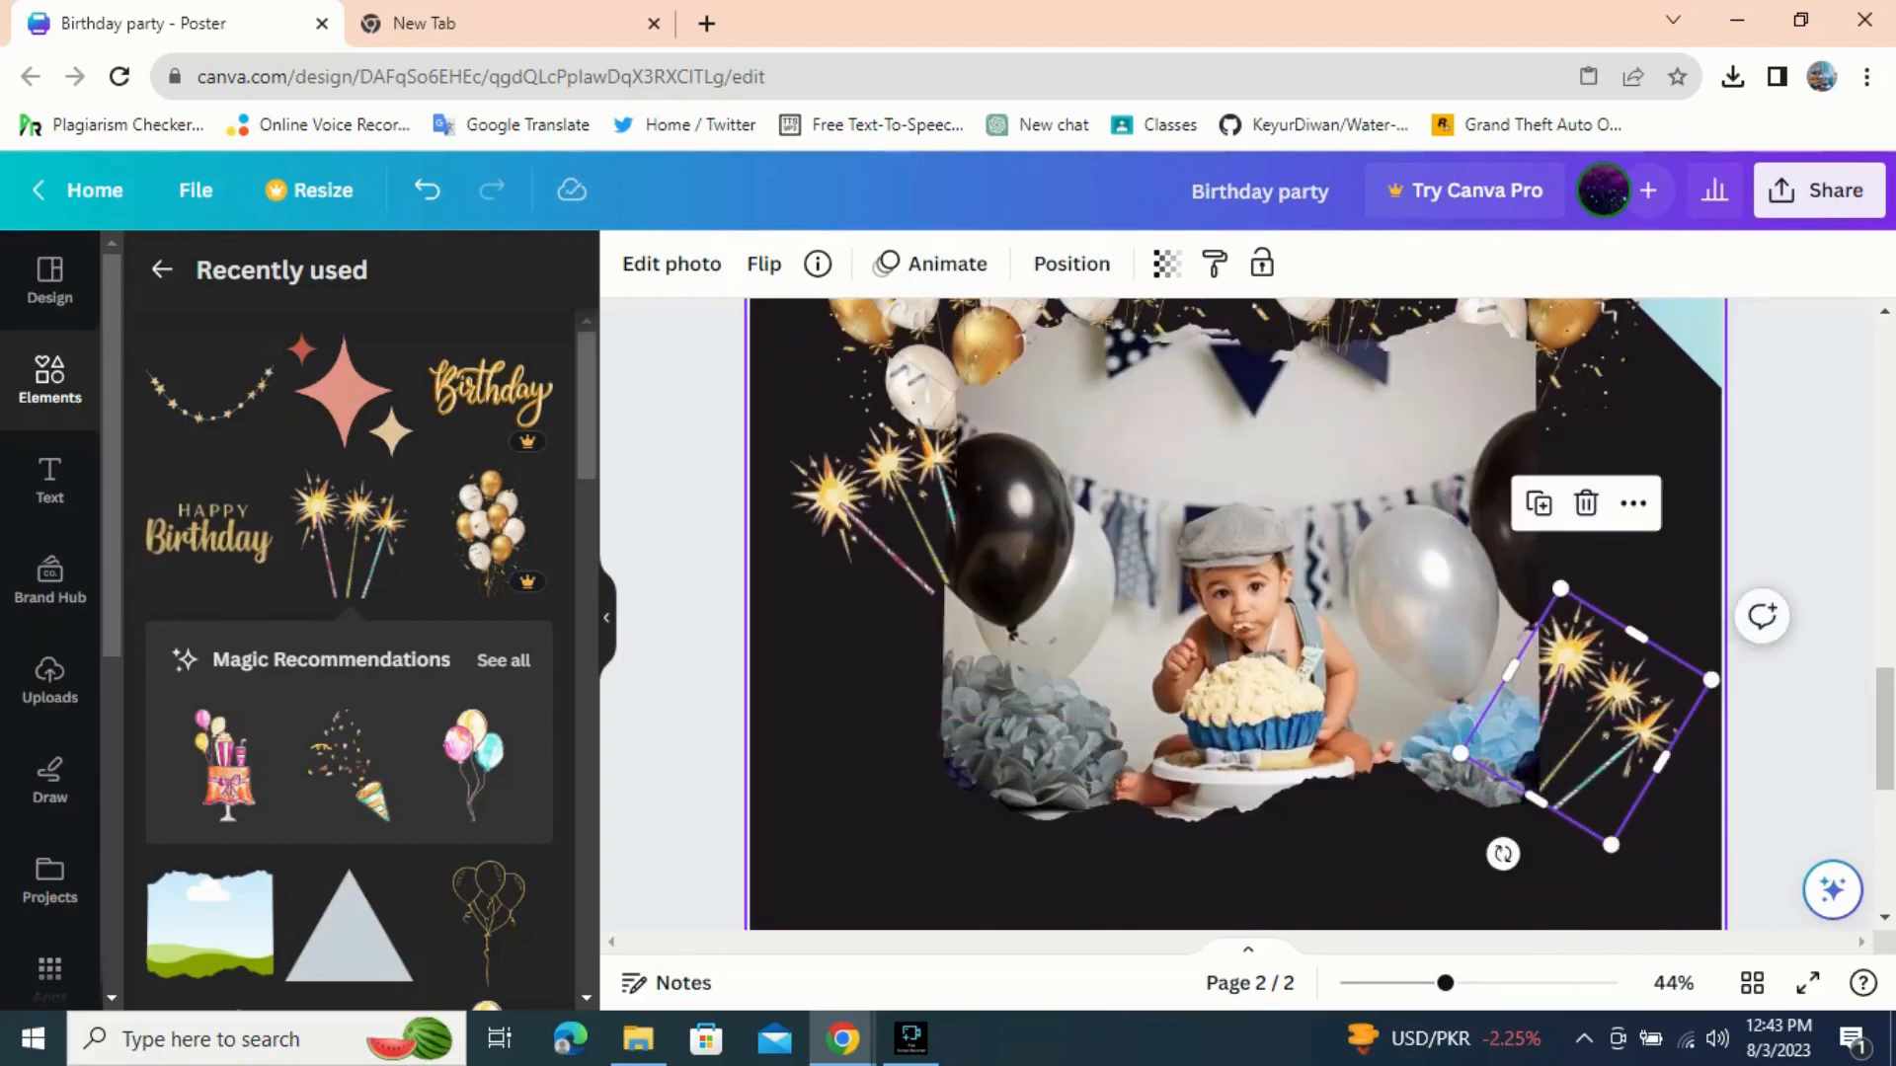
click(1619, 877)
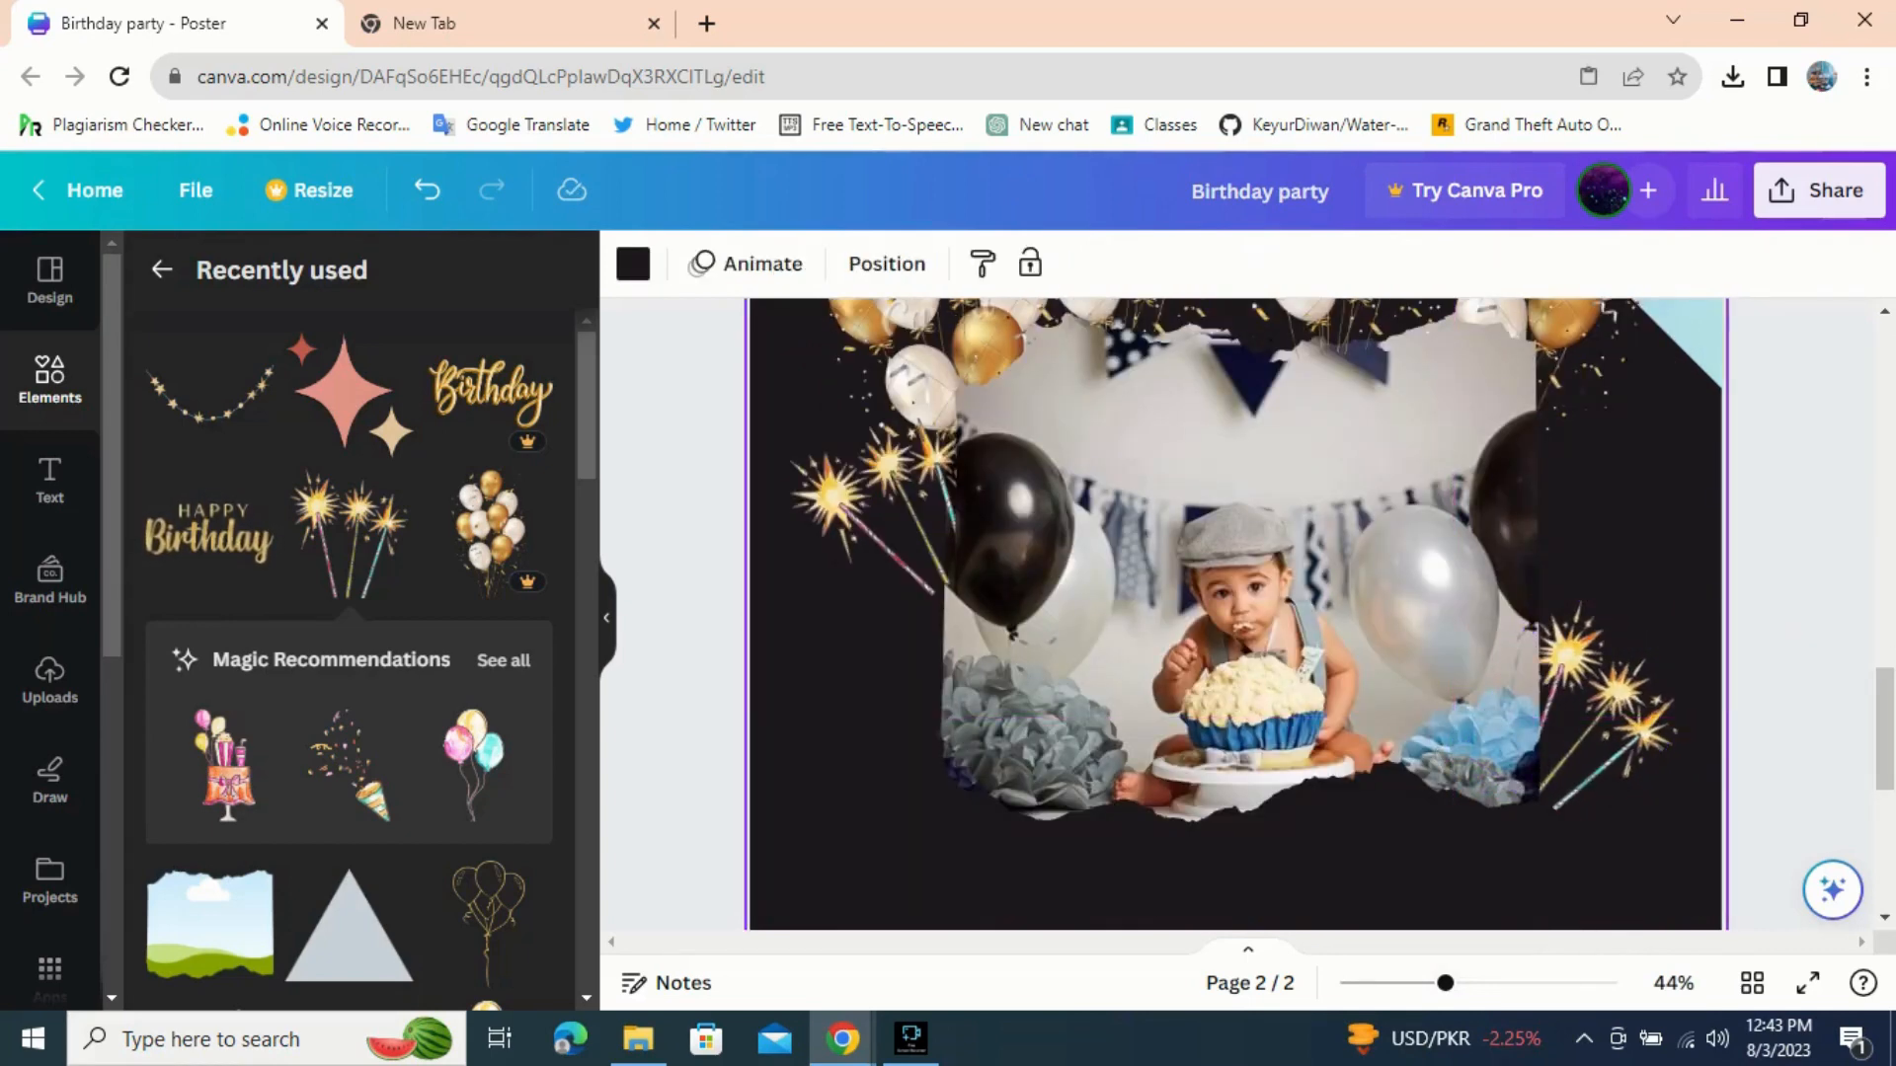
- Add the gold Birthday lettering and place it over the upper part of the photo, just under the balloons
click(491, 393)
scroll(1236, 632, up, 2)
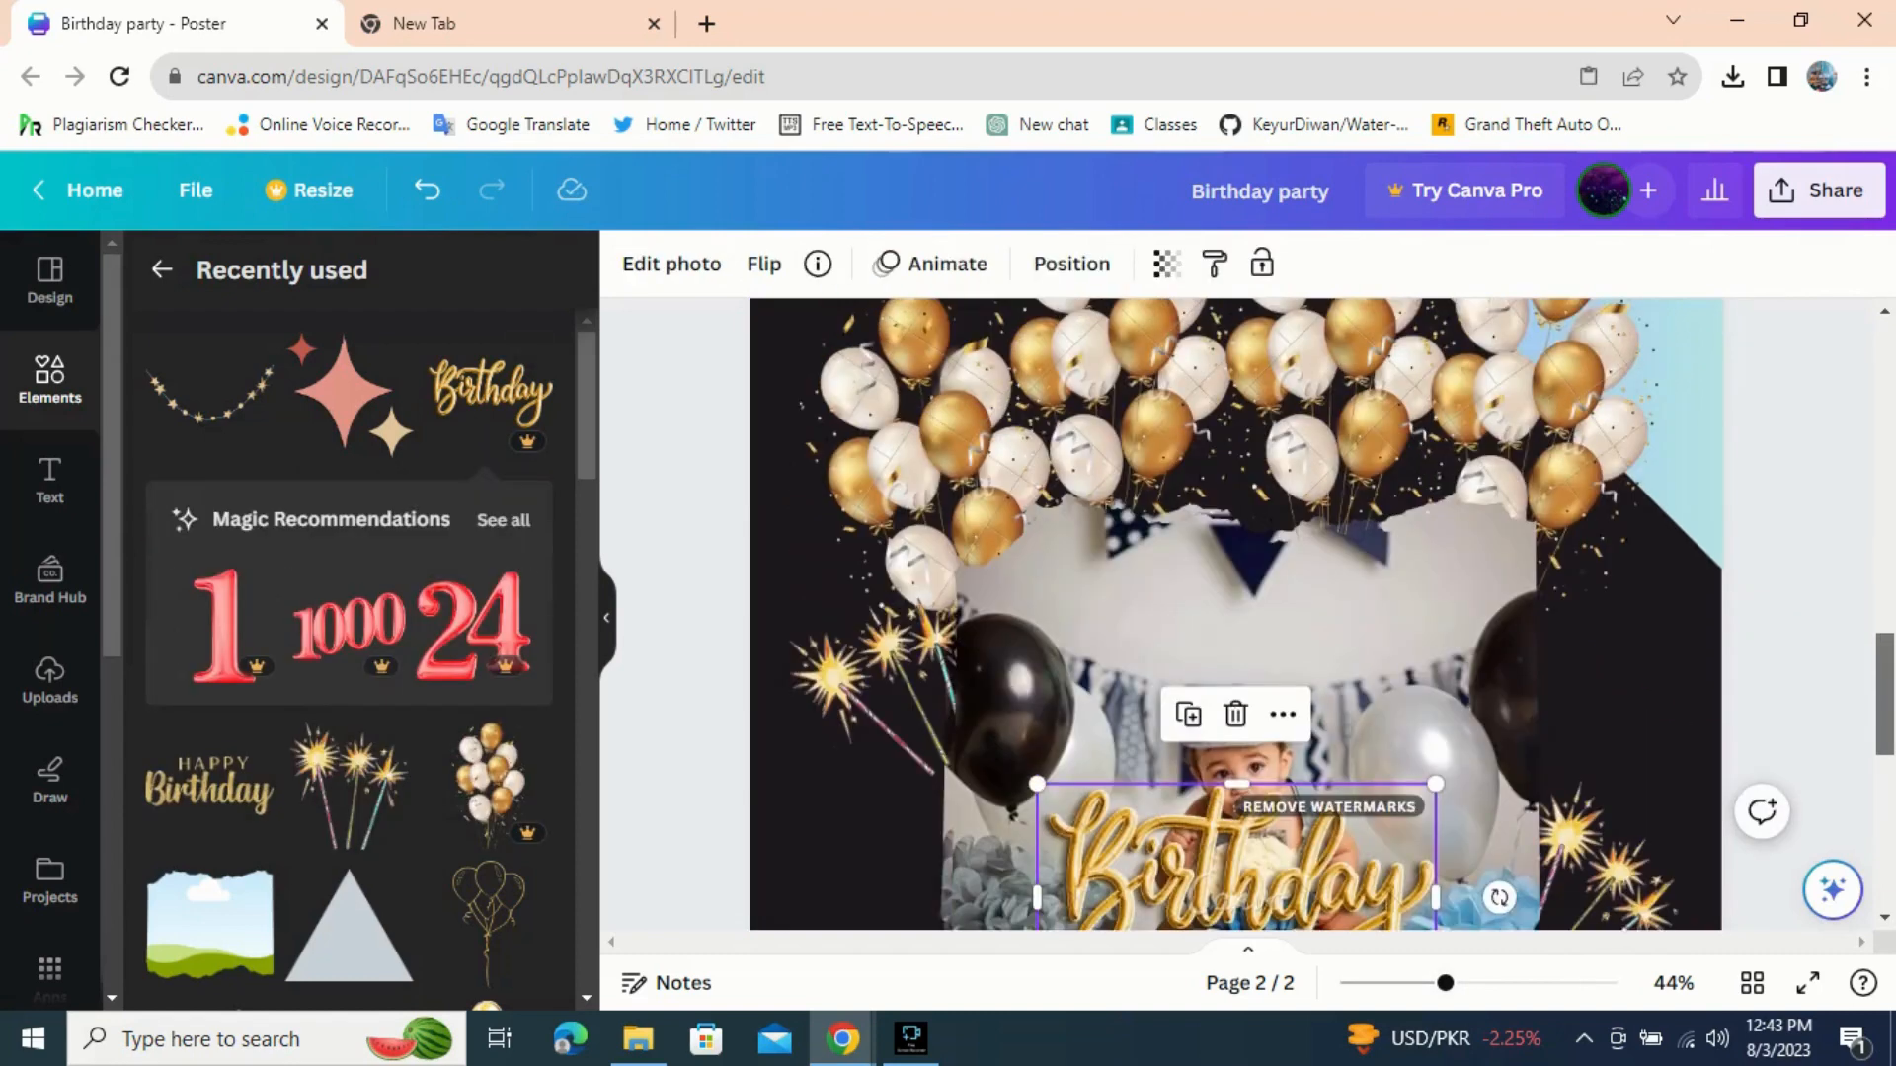
drag(1235, 859, 1241, 573)
- Add the pink and gold star sparkle element, shrink it and place it left of the photo, below the sparklers
click(349, 393)
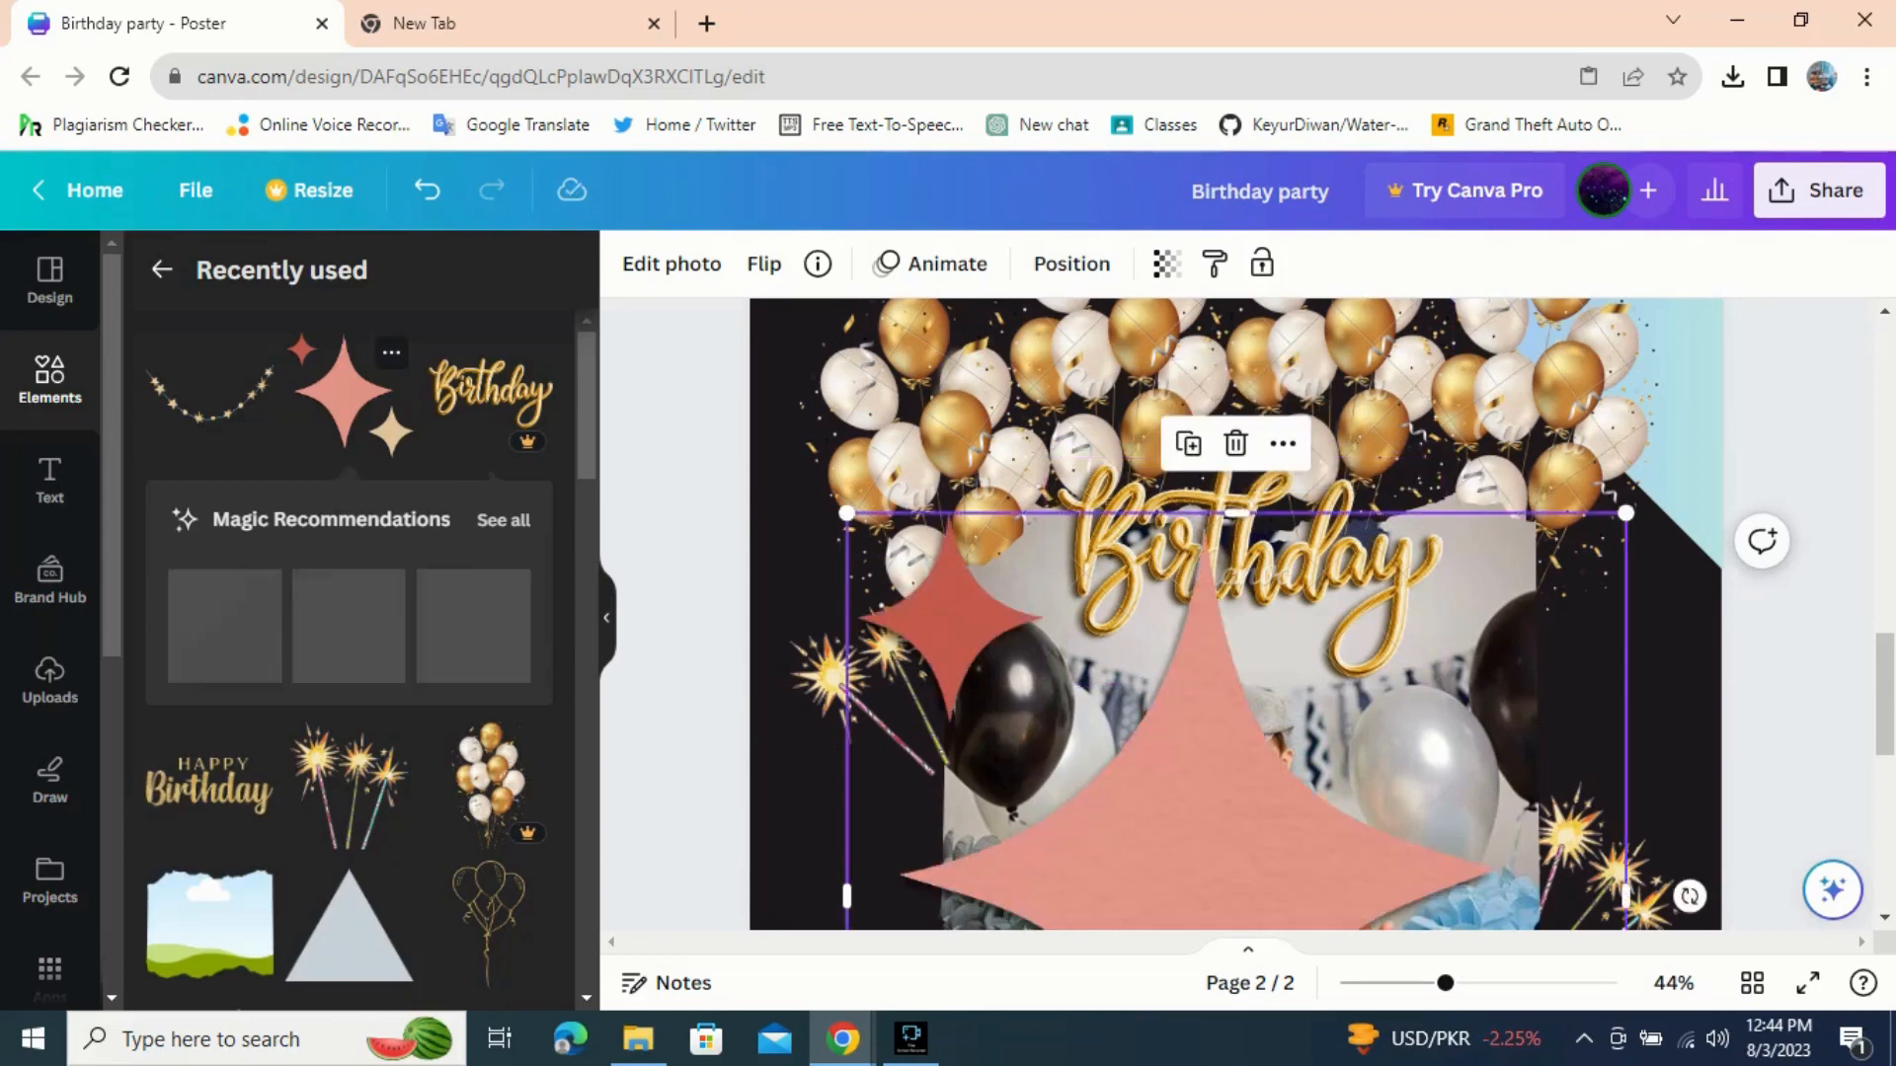
drag(1626, 512, 1259, 877)
drag(1096, 907, 1000, 780)
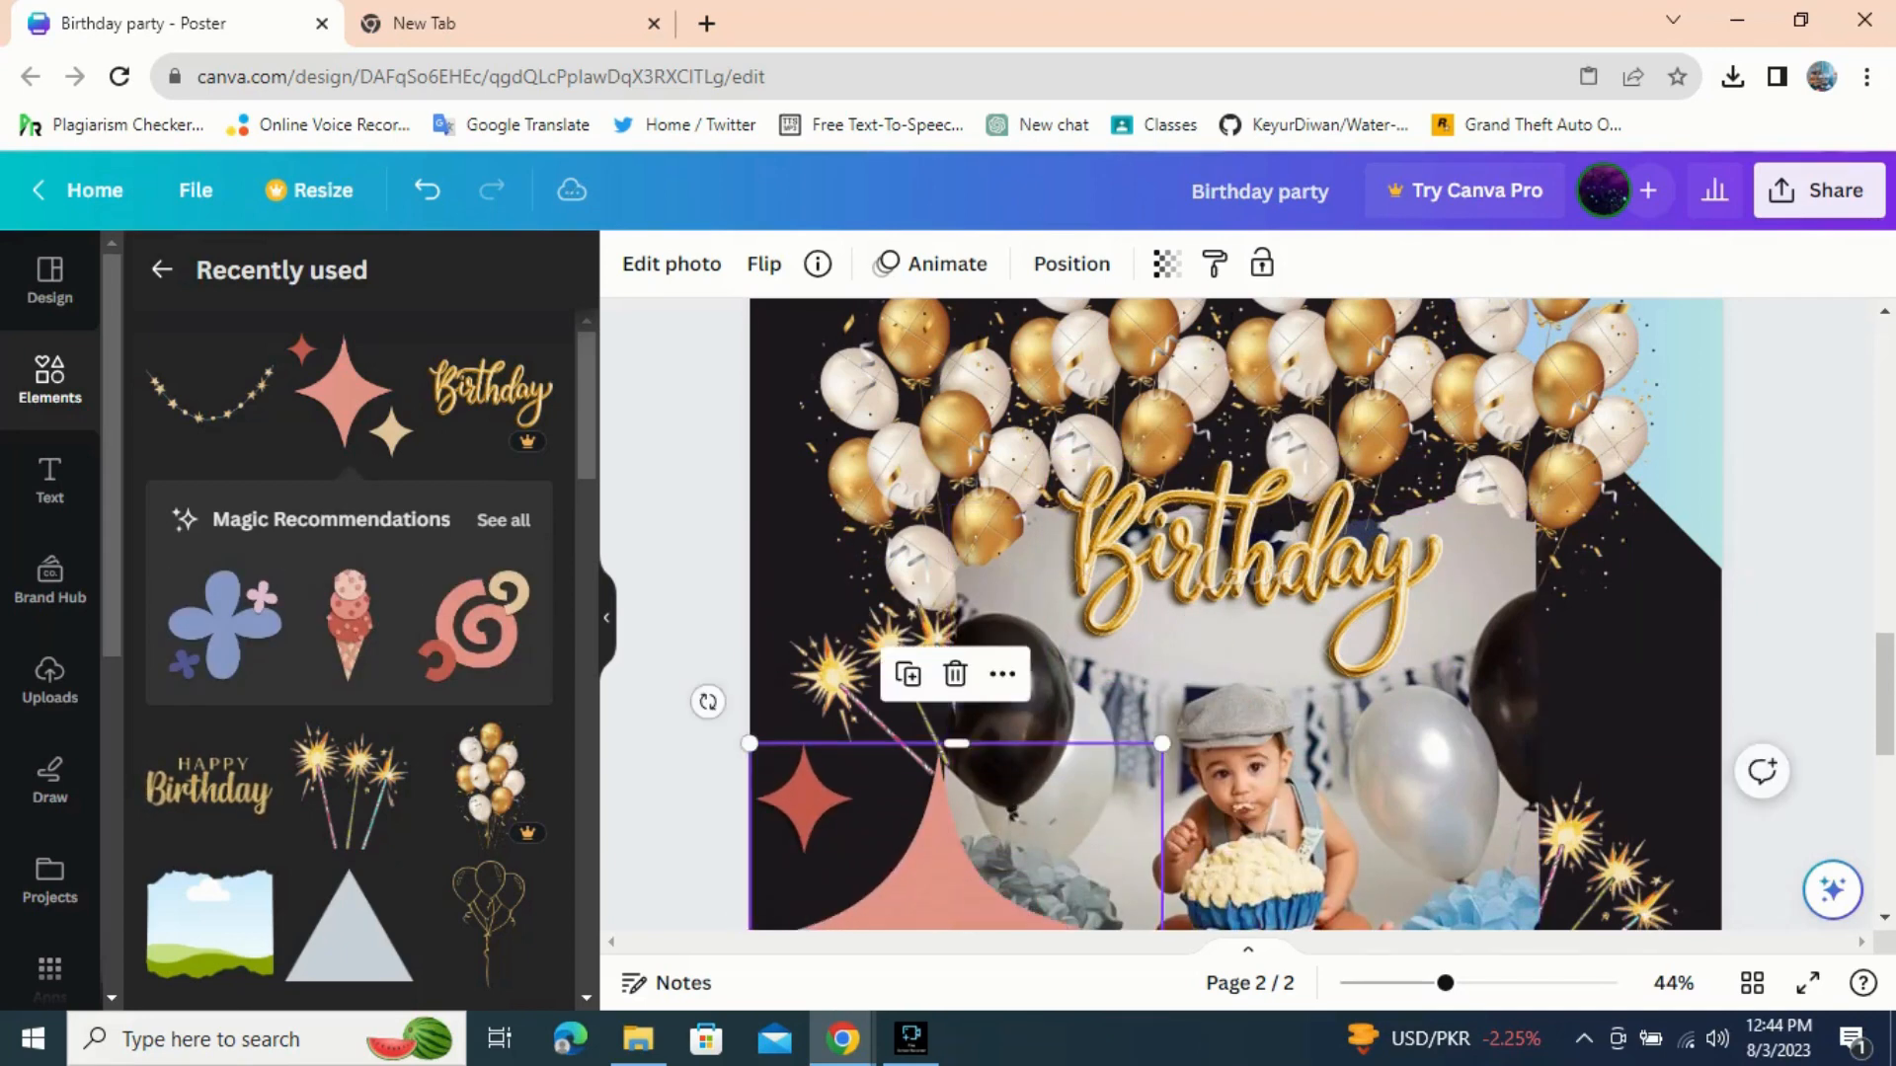
scroll(1000, 780, down, 4)
drag(1160, 783, 877, 501)
click(893, 513)
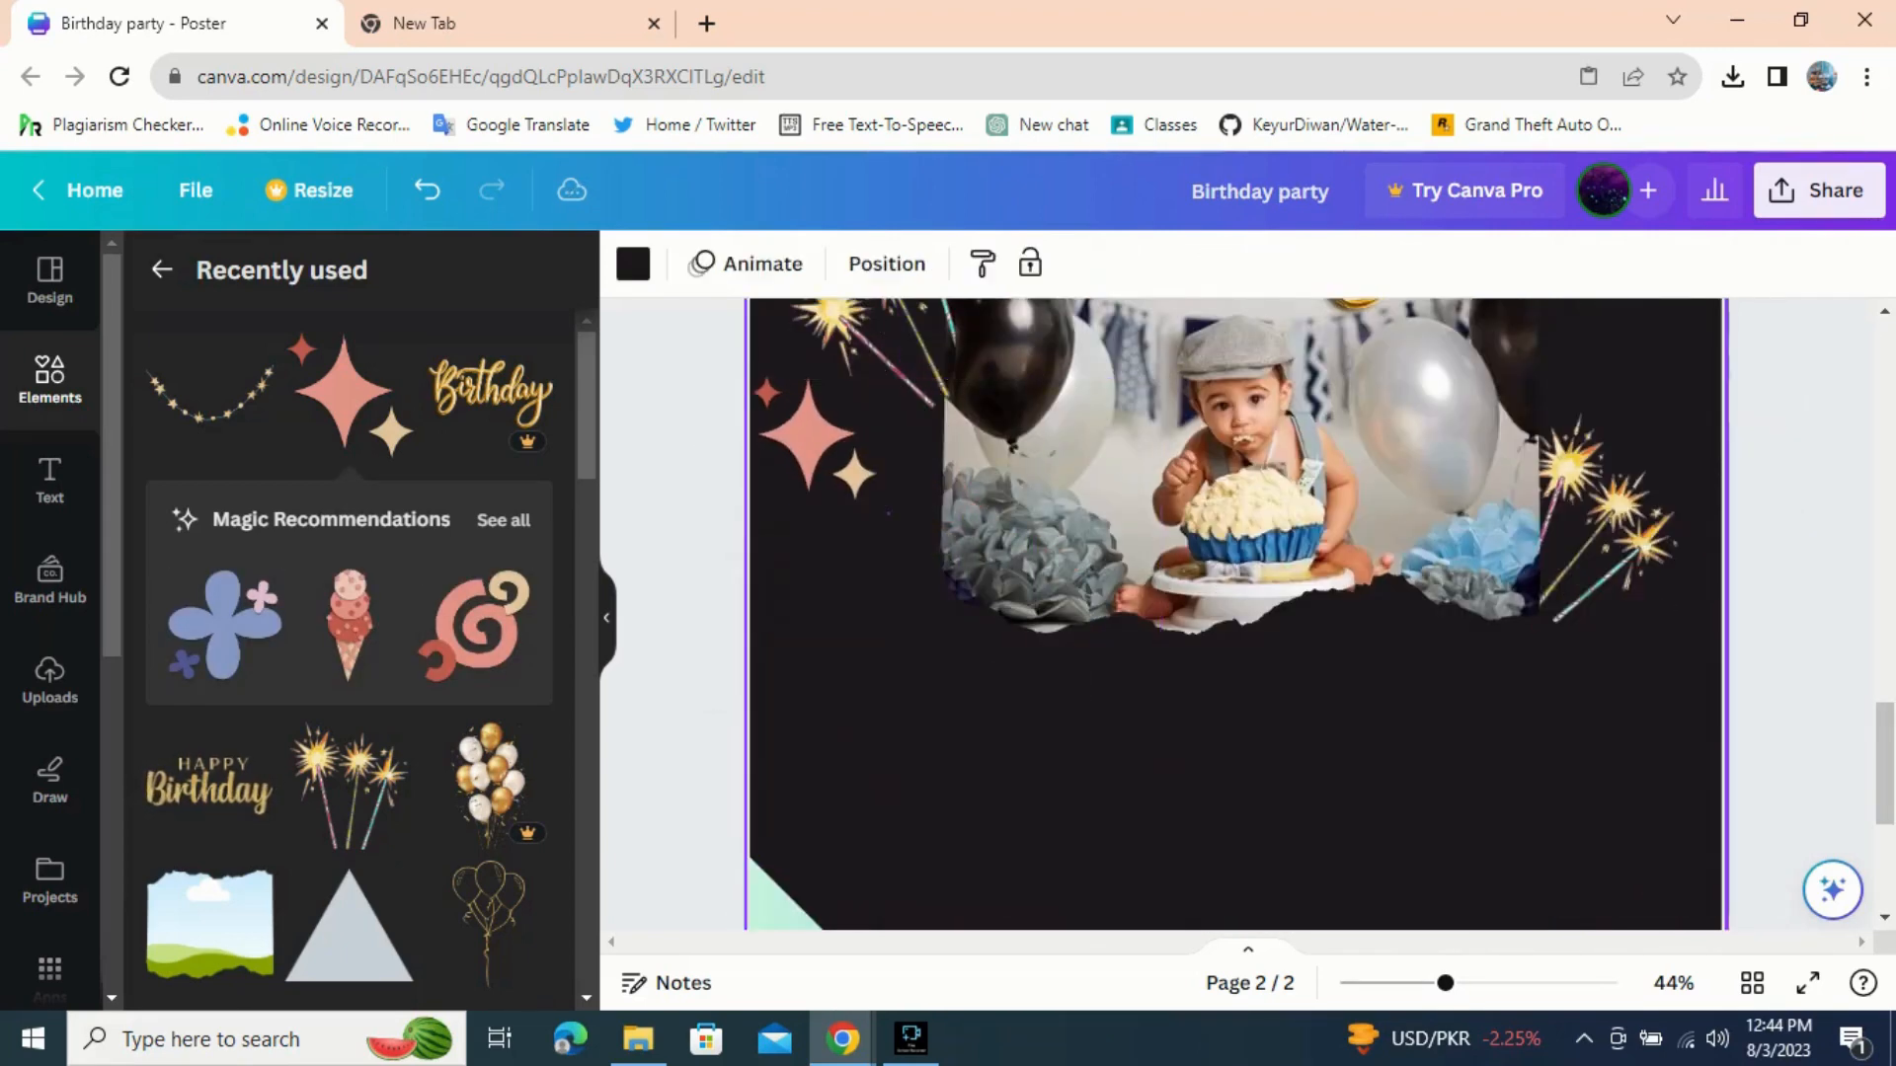
click(811, 439)
drag(876, 375, 826, 432)
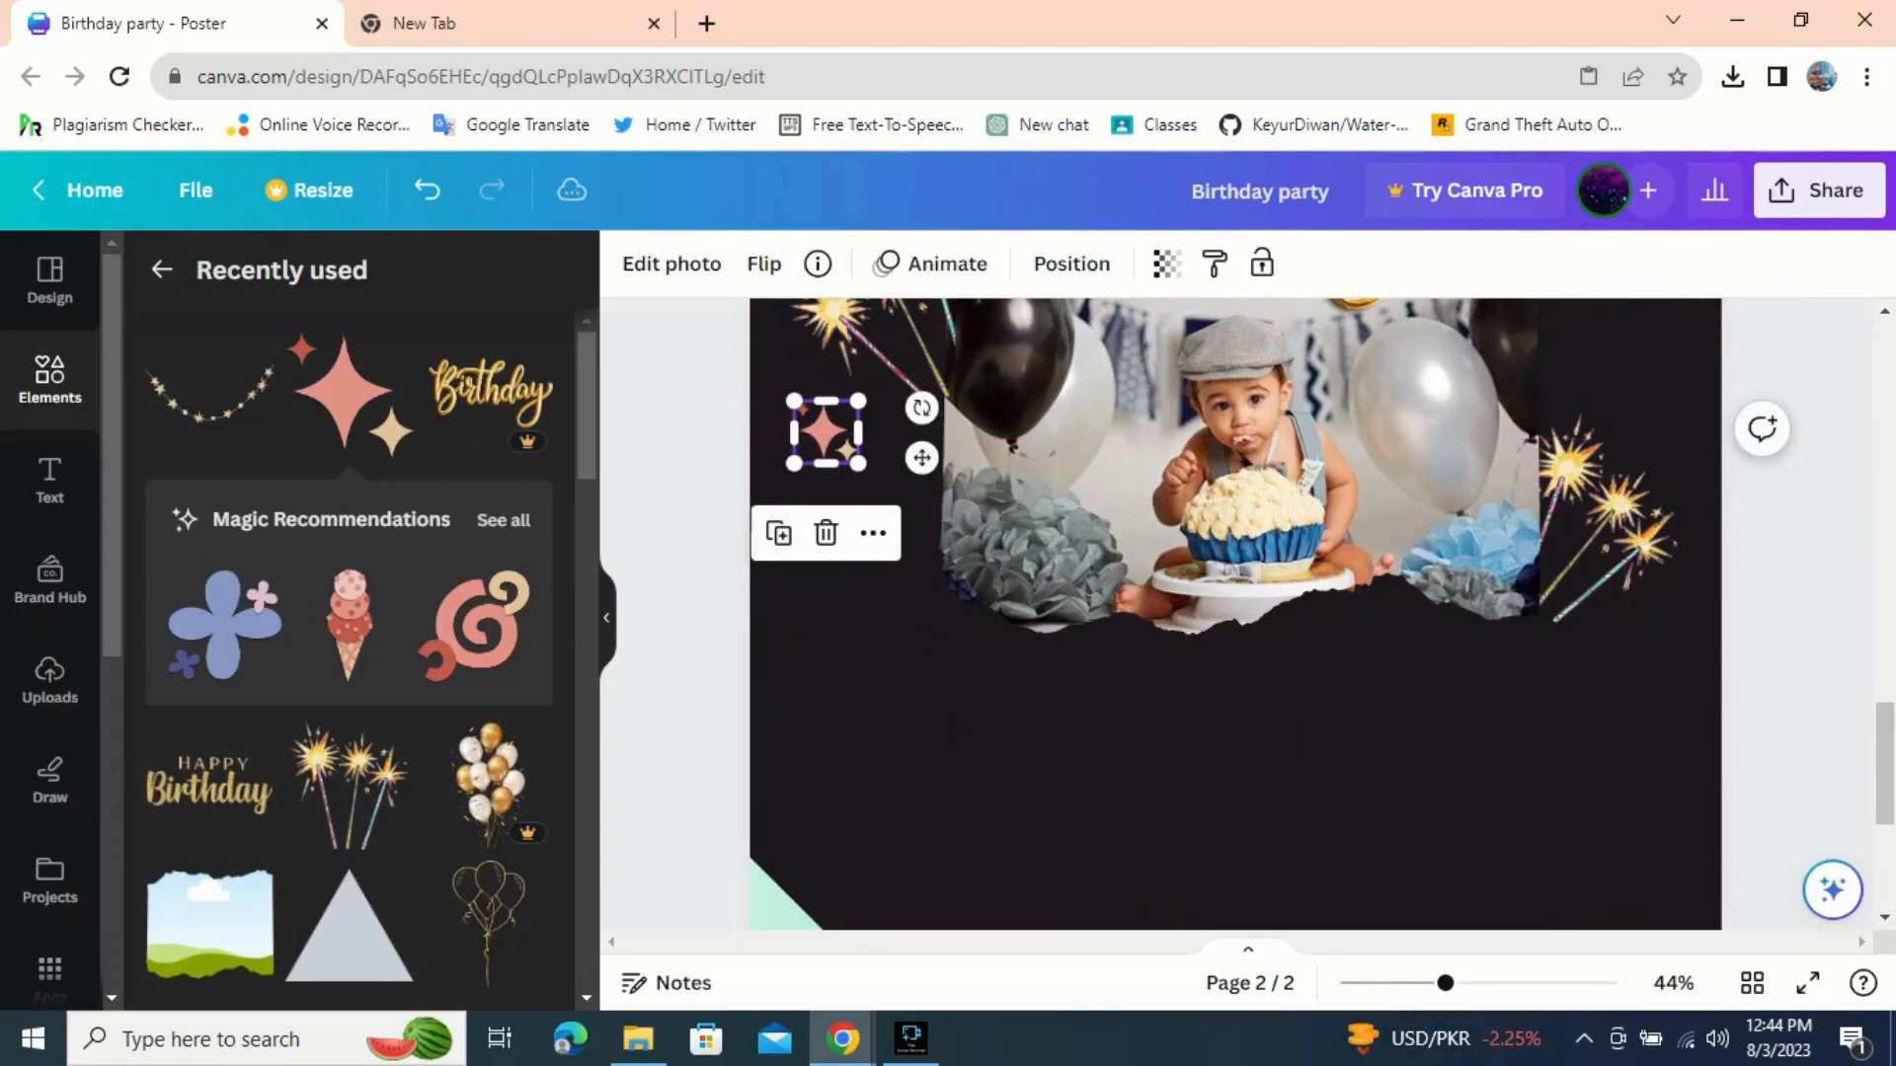
scroll(1234, 612, up, 3)
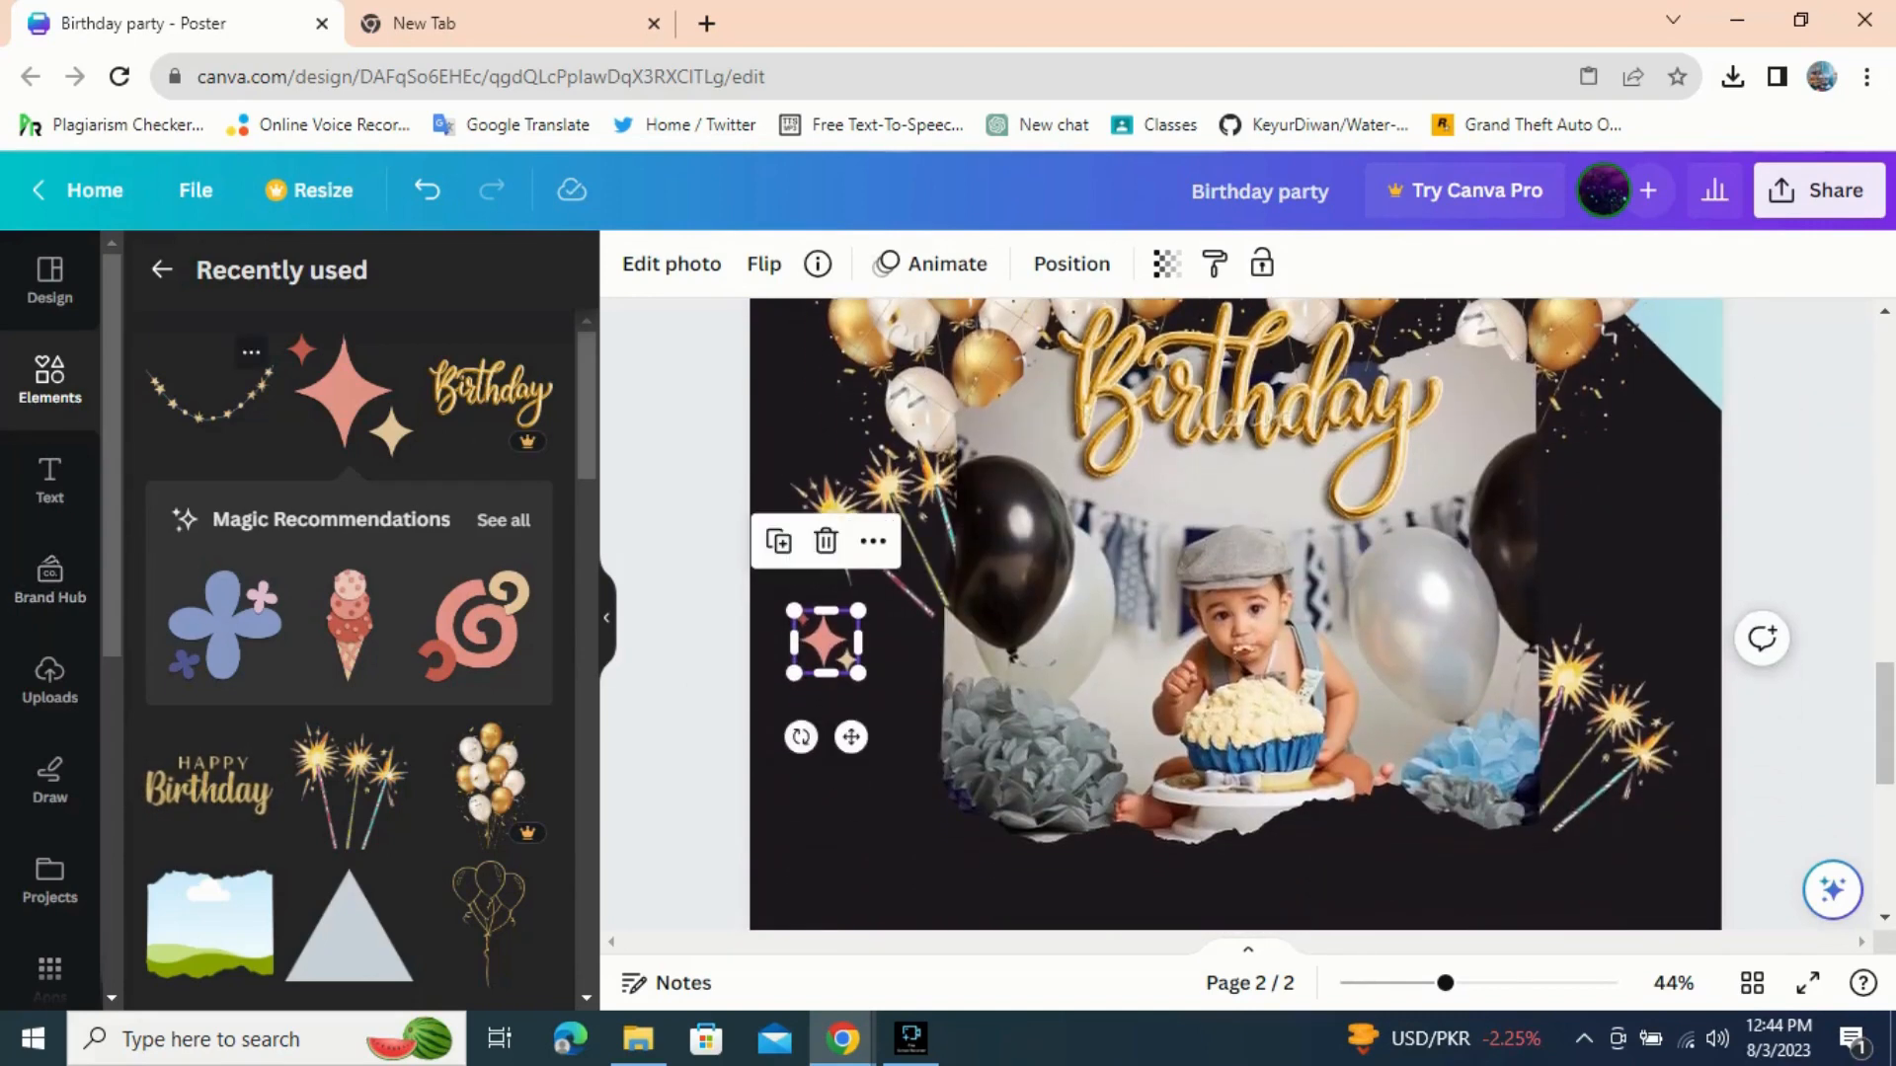
- Add the gold star garland and place it over the upper part of the photo
click(209, 395)
drag(1238, 740, 1244, 434)
click(1629, 533)
- Add the gold party popper outline, shrink it and place it over the gradient corner at the page's lower left
drag(1446, 983, 1401, 983)
scroll(350, 651, down, 3)
click(210, 637)
scroll(1234, 612, down, 1)
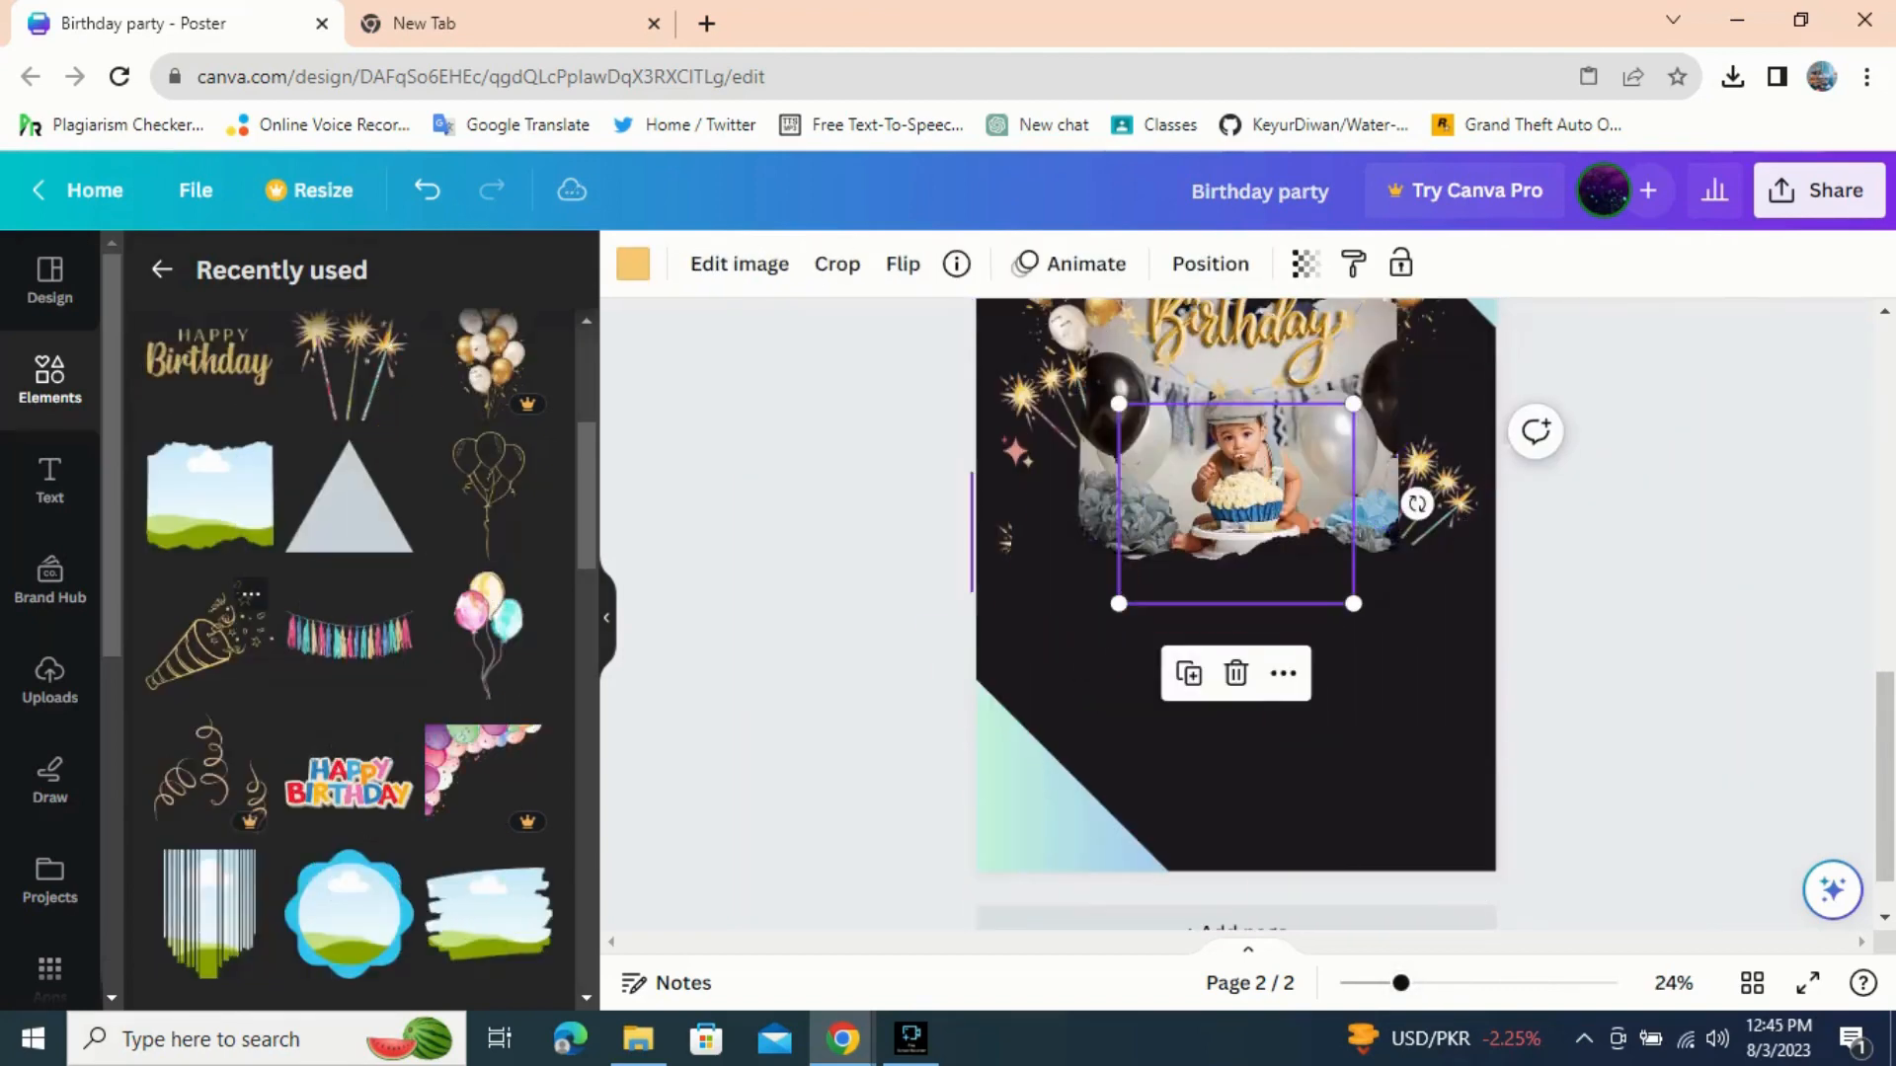
drag(1235, 503, 1123, 755)
drag(1241, 655, 1161, 707)
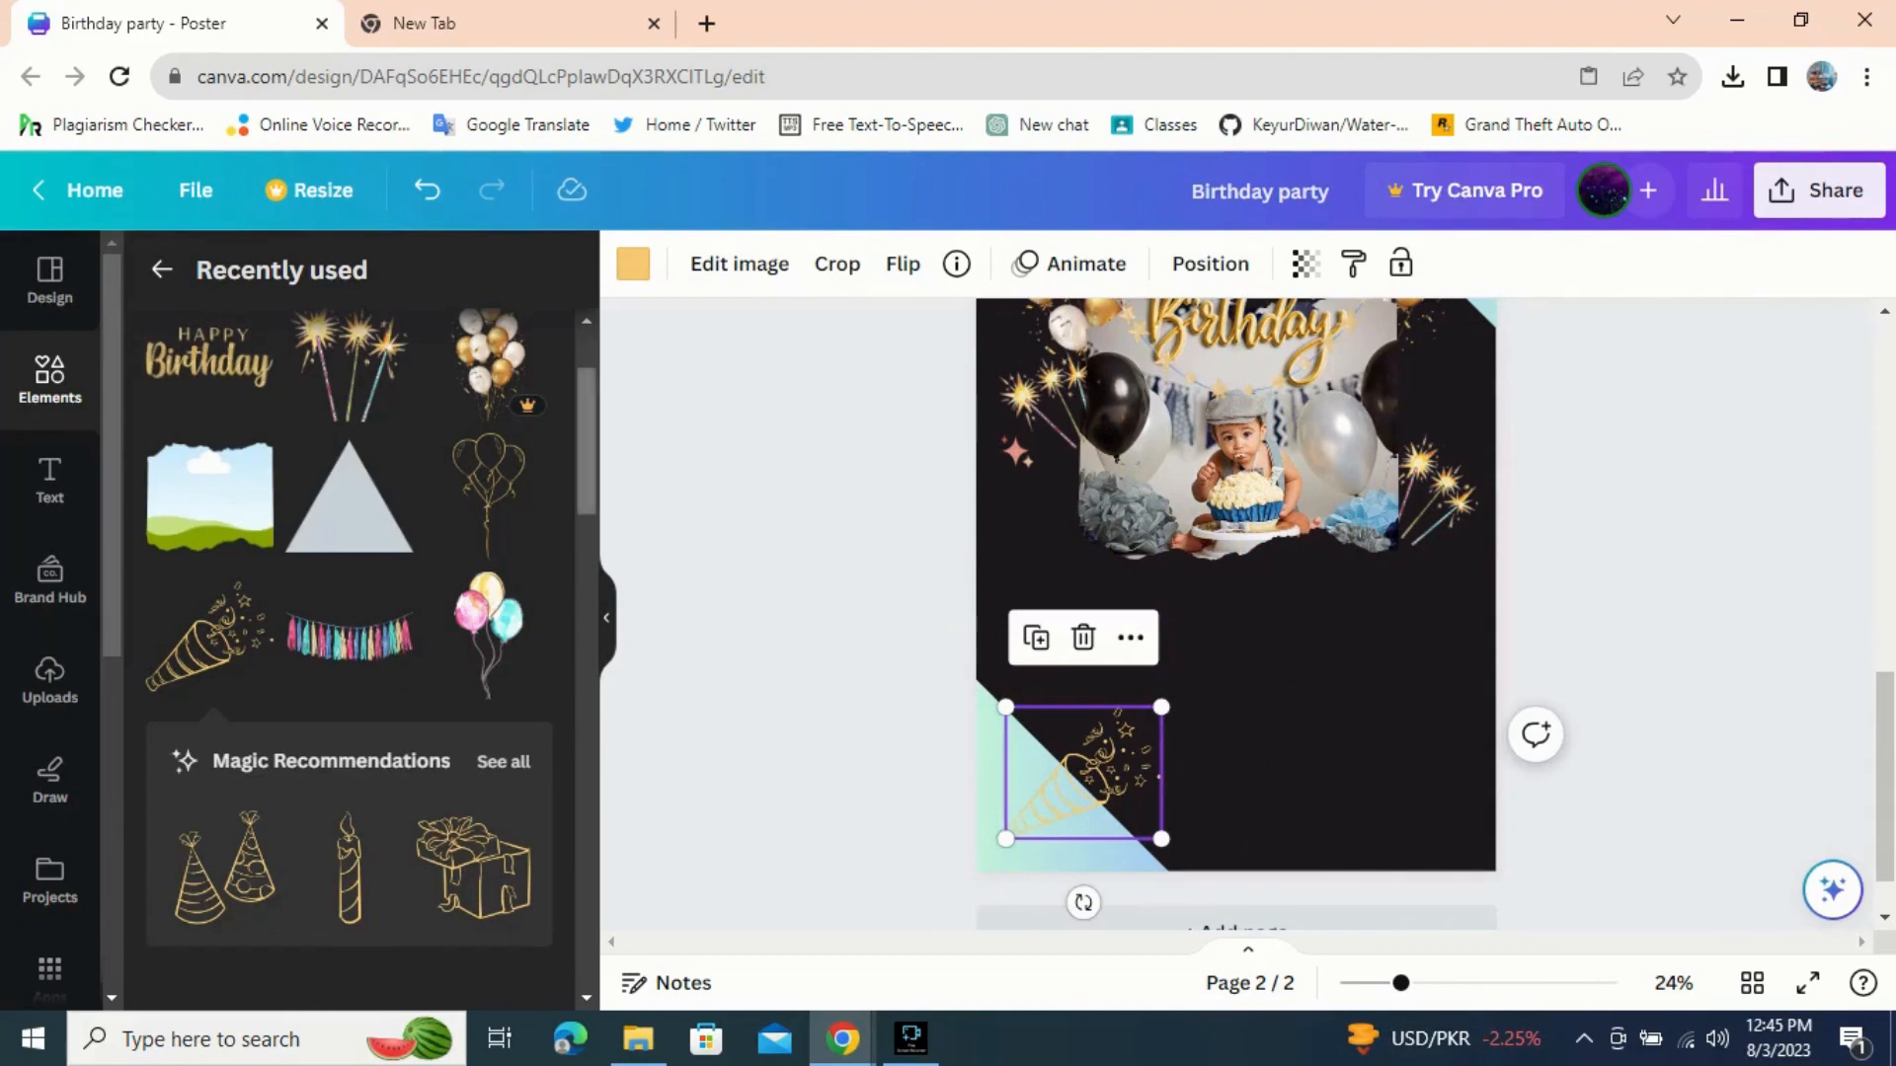
- Add two small sets of gold party hats, one left of the photo's lower edge and one above the right-hand sparklers
click(226, 866)
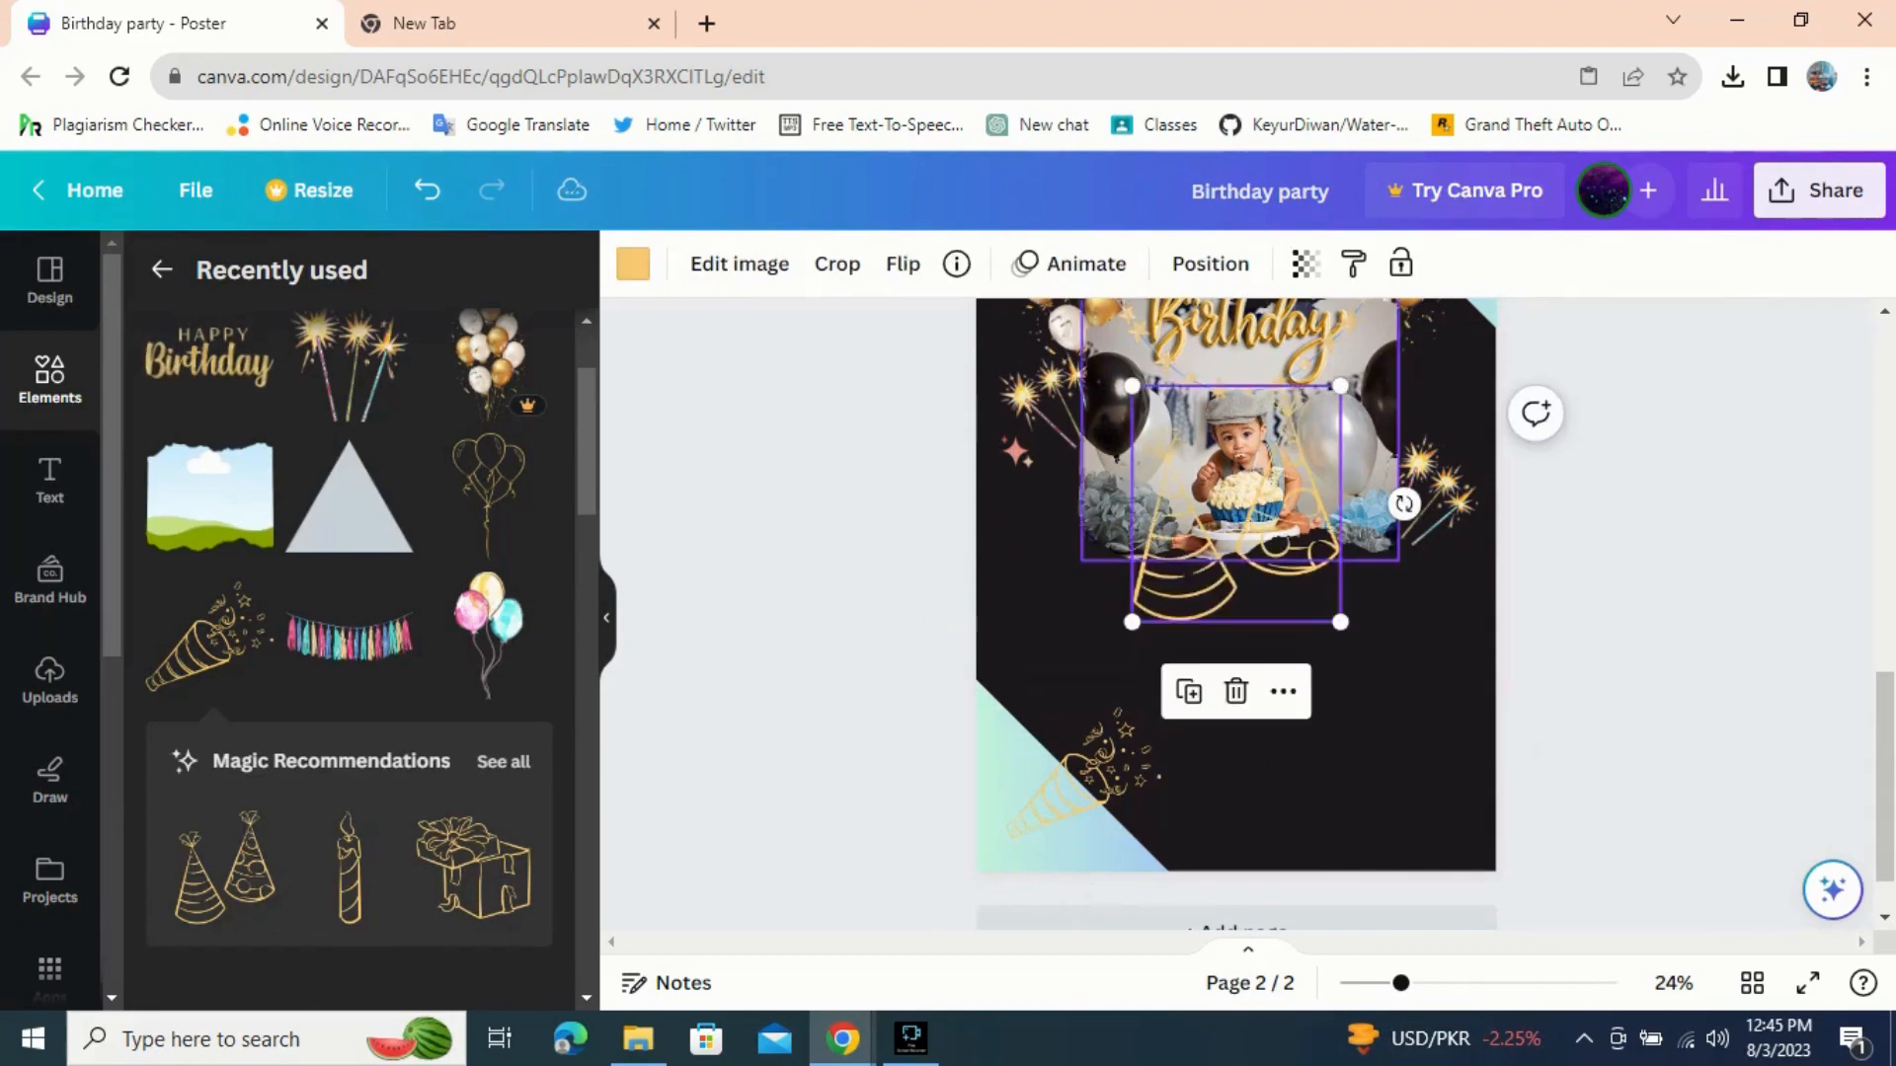
drag(1339, 386, 1161, 590)
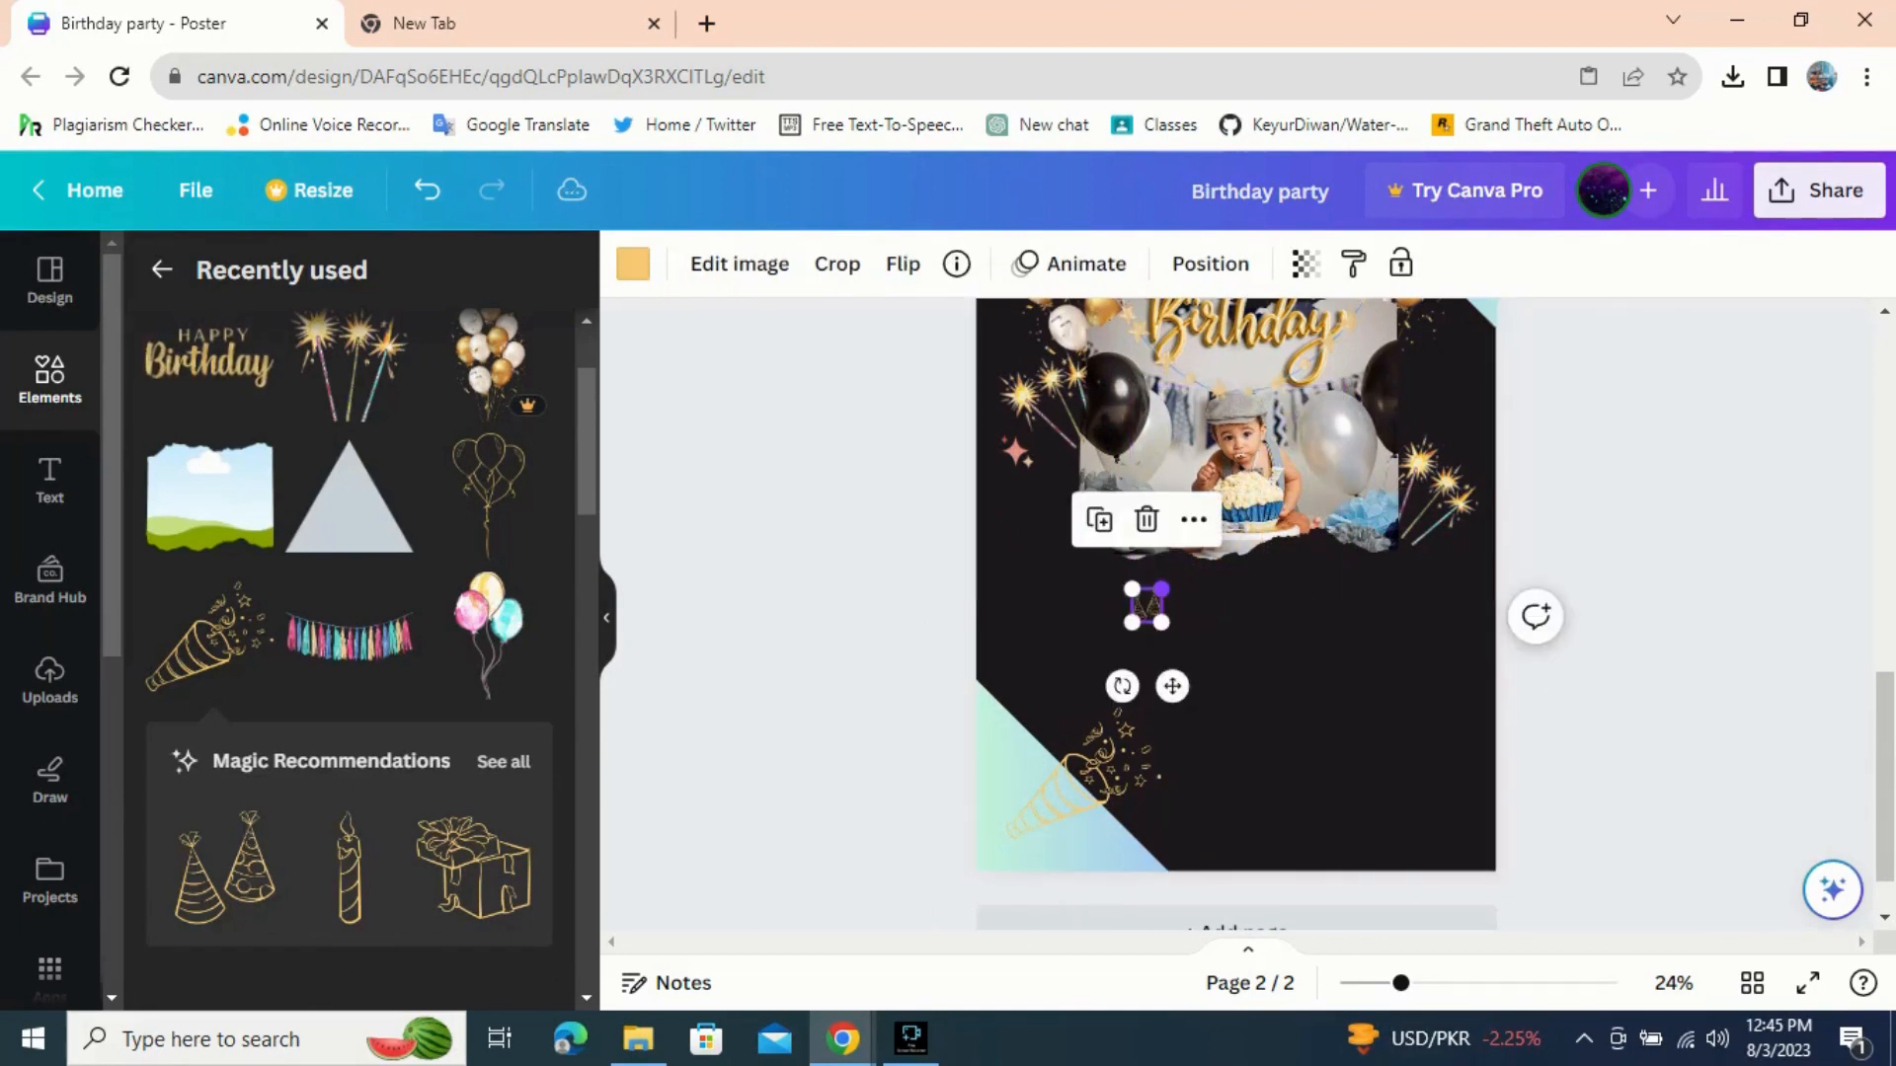
drag(1172, 685, 1056, 637)
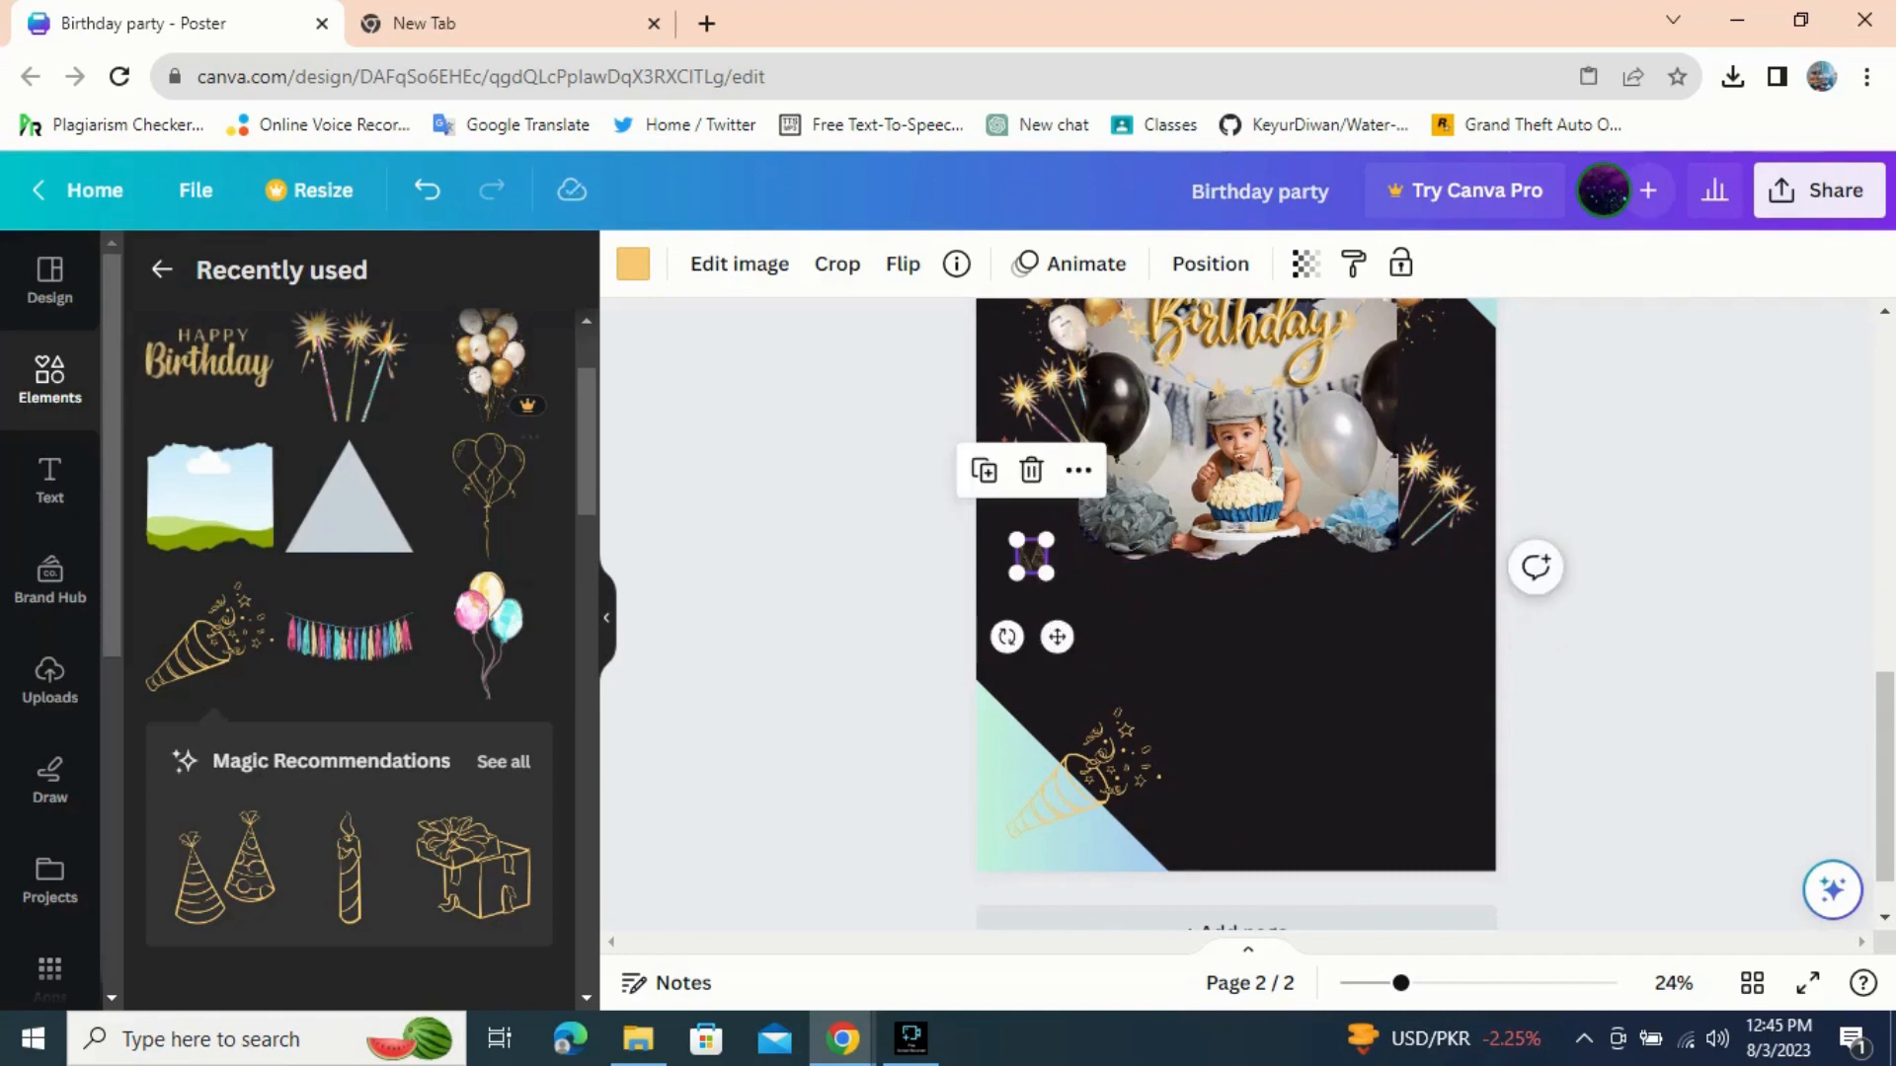
click(225, 866)
click(1238, 594)
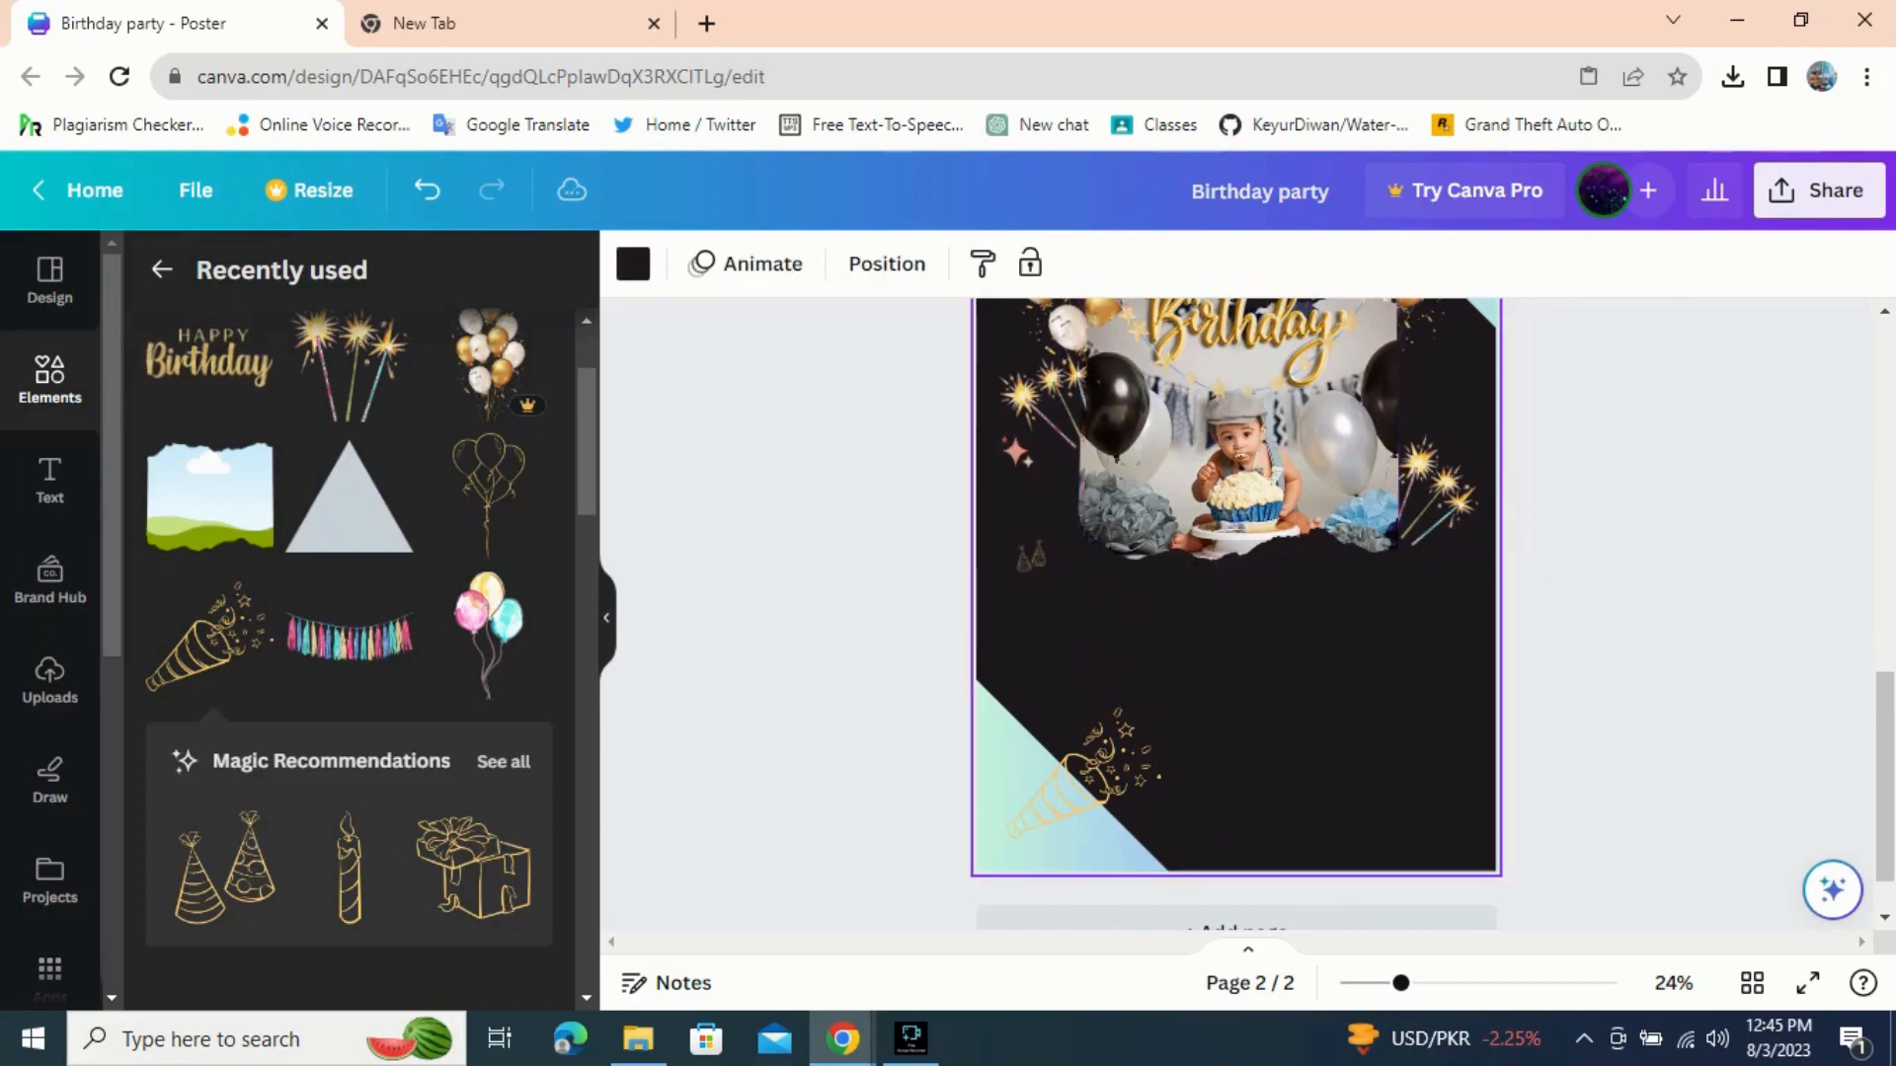
drag(1242, 507, 1450, 417)
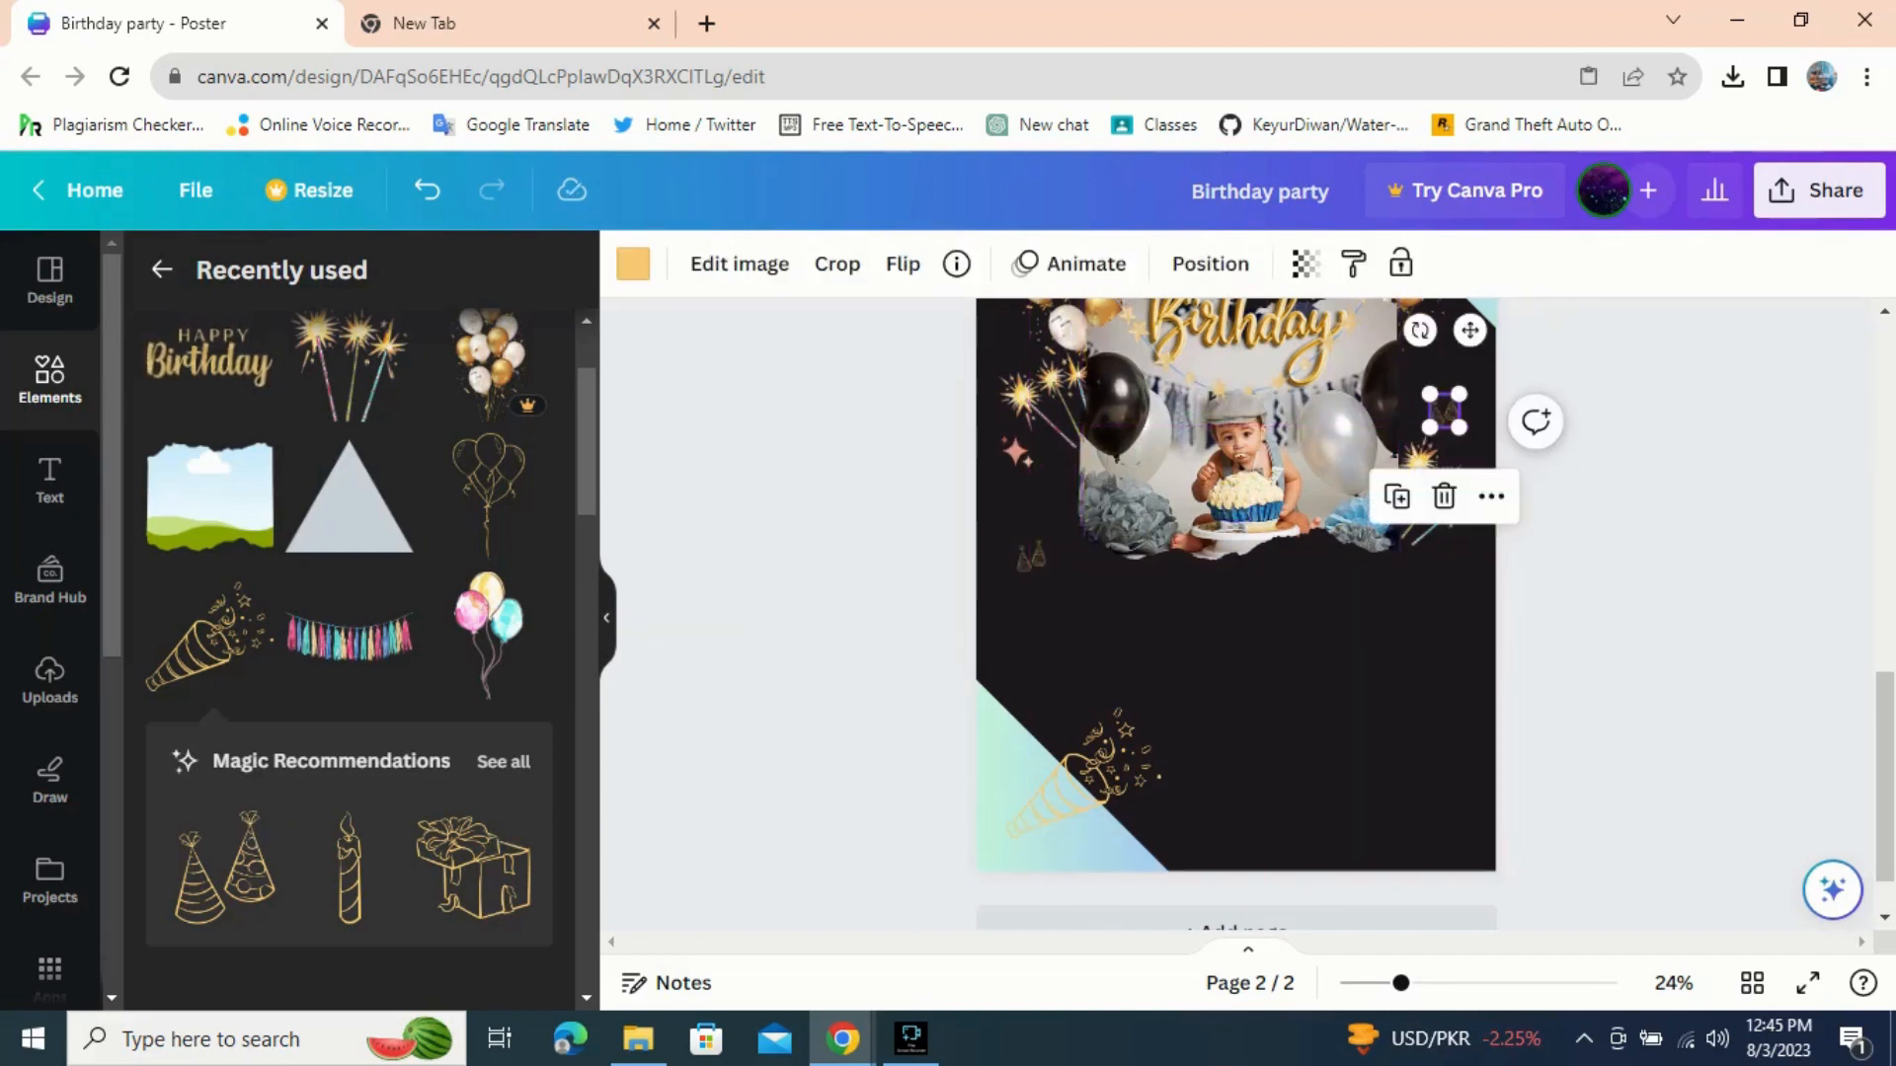
- Add the gold curly streamers element, shrink it and place it below the right-hand sparklers
scroll(227, 632, down, 4)
click(212, 412)
drag(1238, 504, 1419, 611)
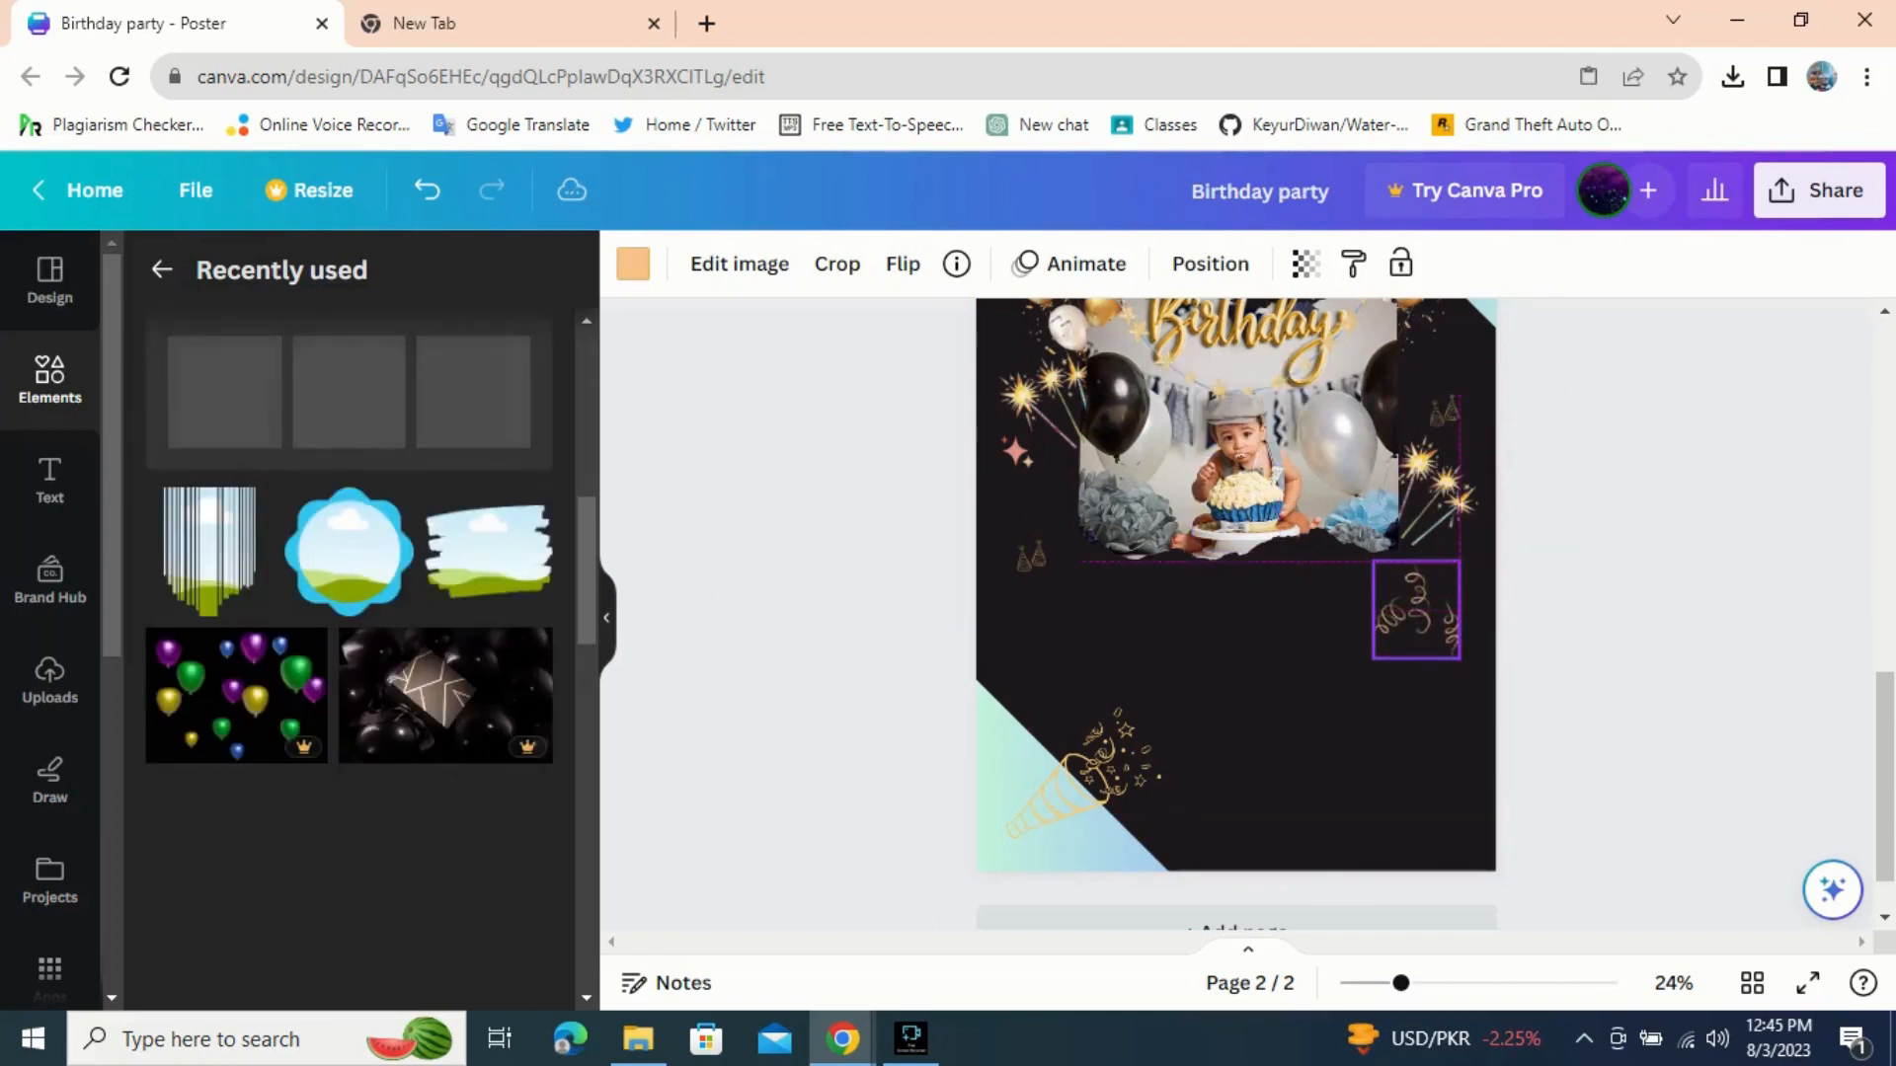
- Duplicate the curly streamers, placing one set above the party popper and the other under the photo's lower edge
right_click(1433, 593)
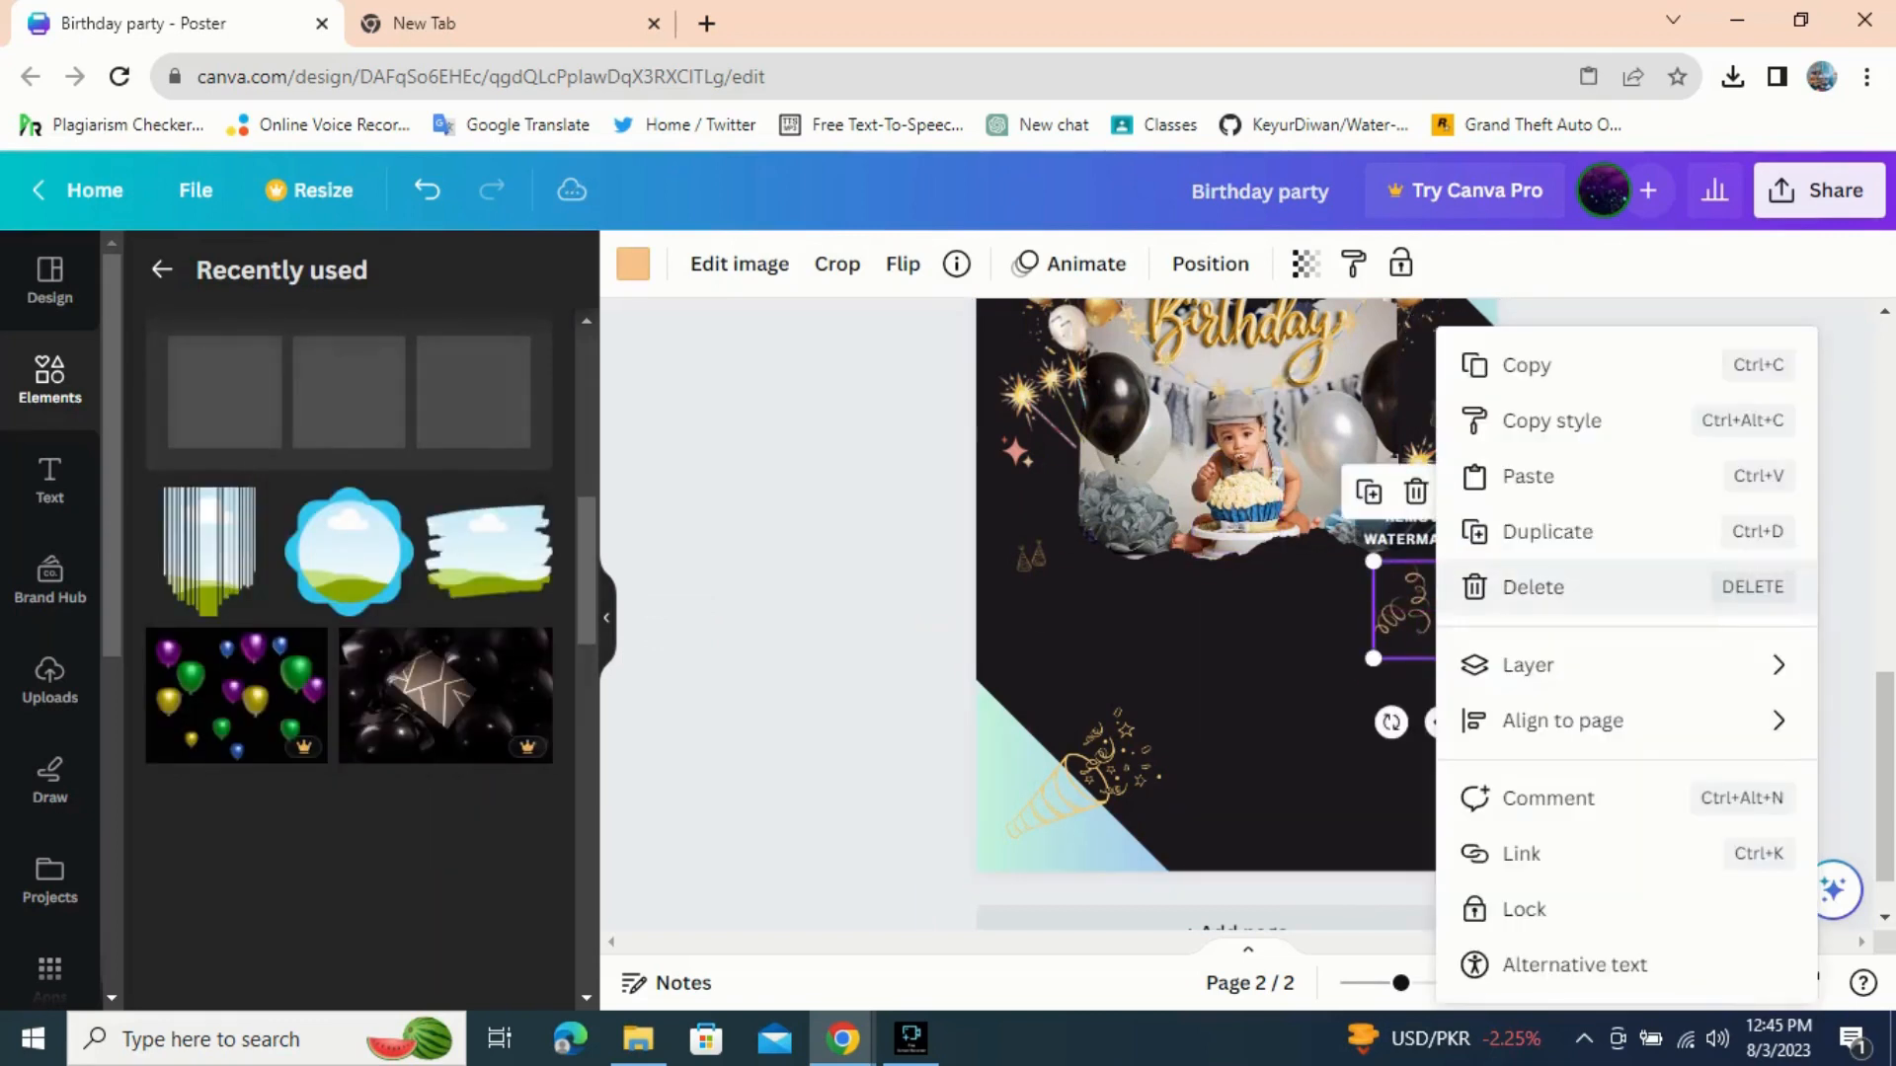
click(1527, 365)
right_click(1098, 607)
click(1190, 758)
drag(1427, 616, 1108, 631)
mouse_move(1085, 780)
mouse_down()
mouse_move(1175, 801)
mouse_move(1086, 789)
mouse_up()
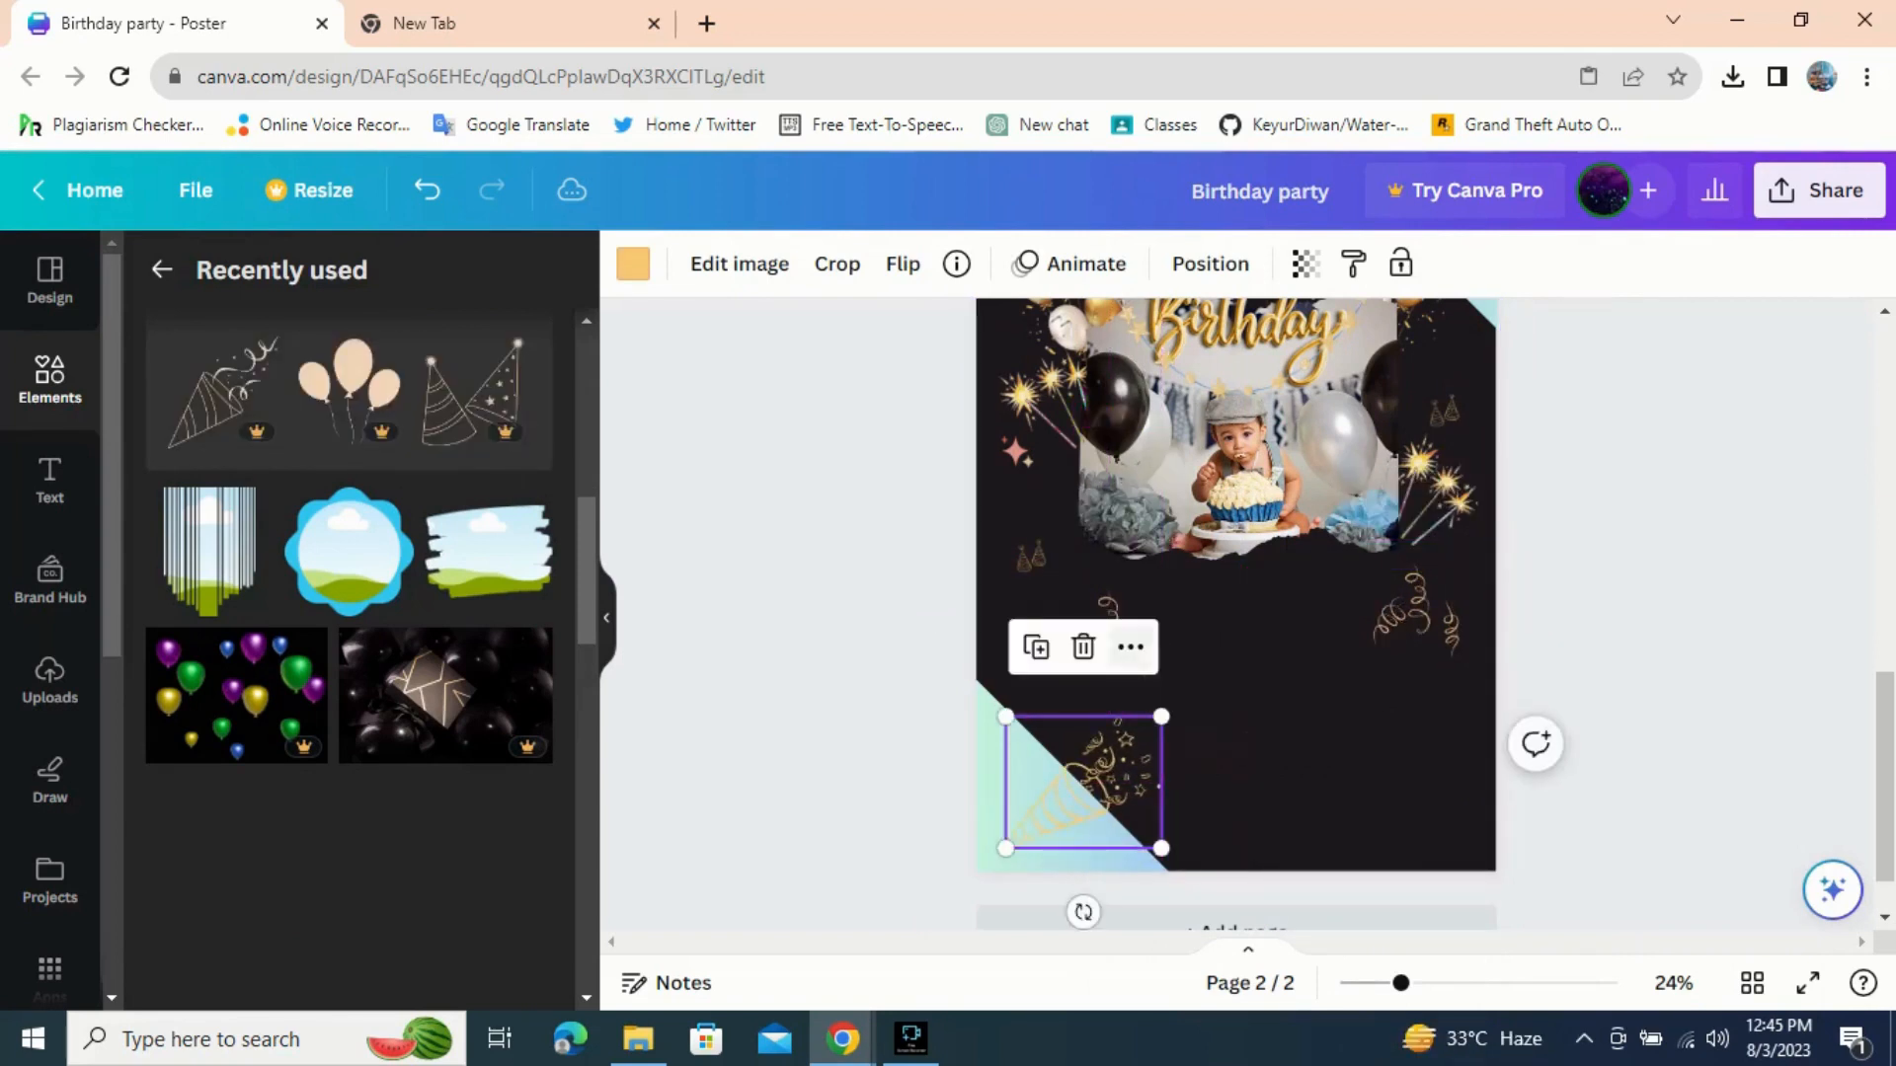
drag(1417, 607, 1298, 578)
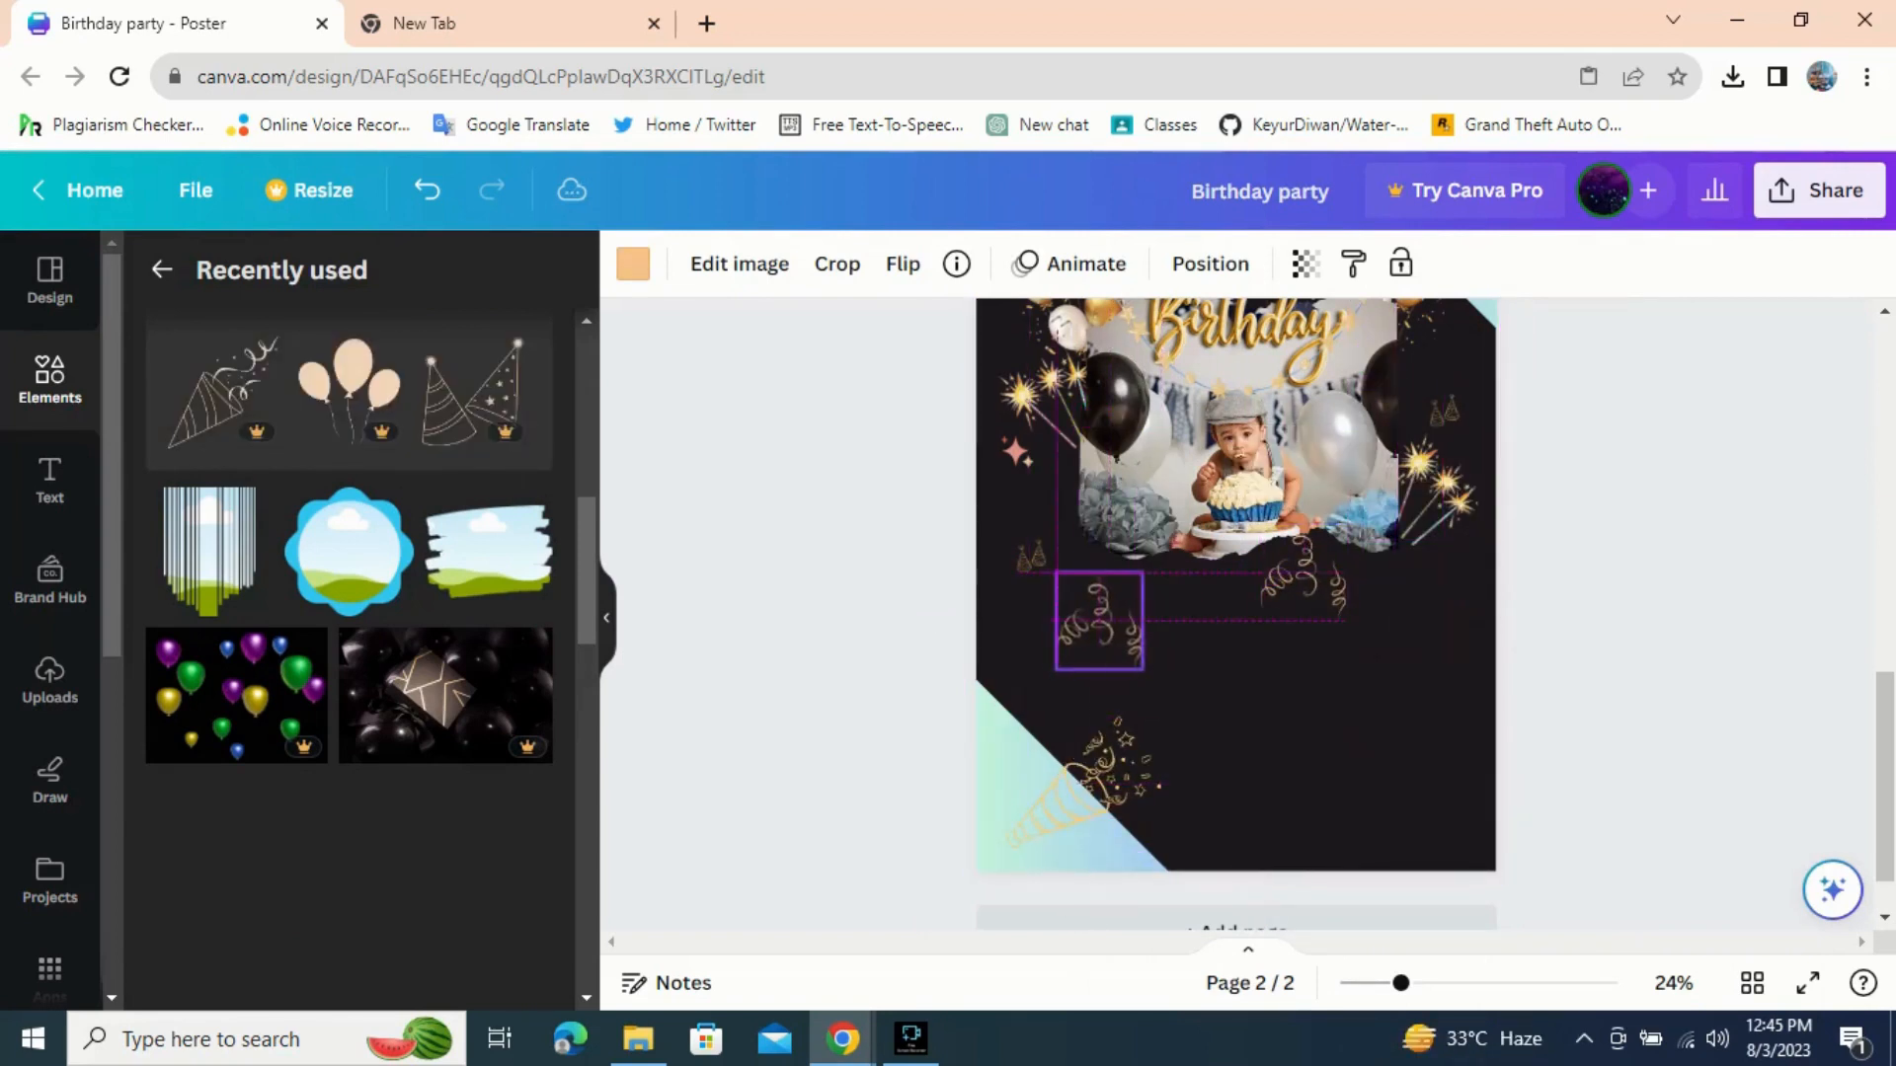
drag(1099, 620, 1041, 657)
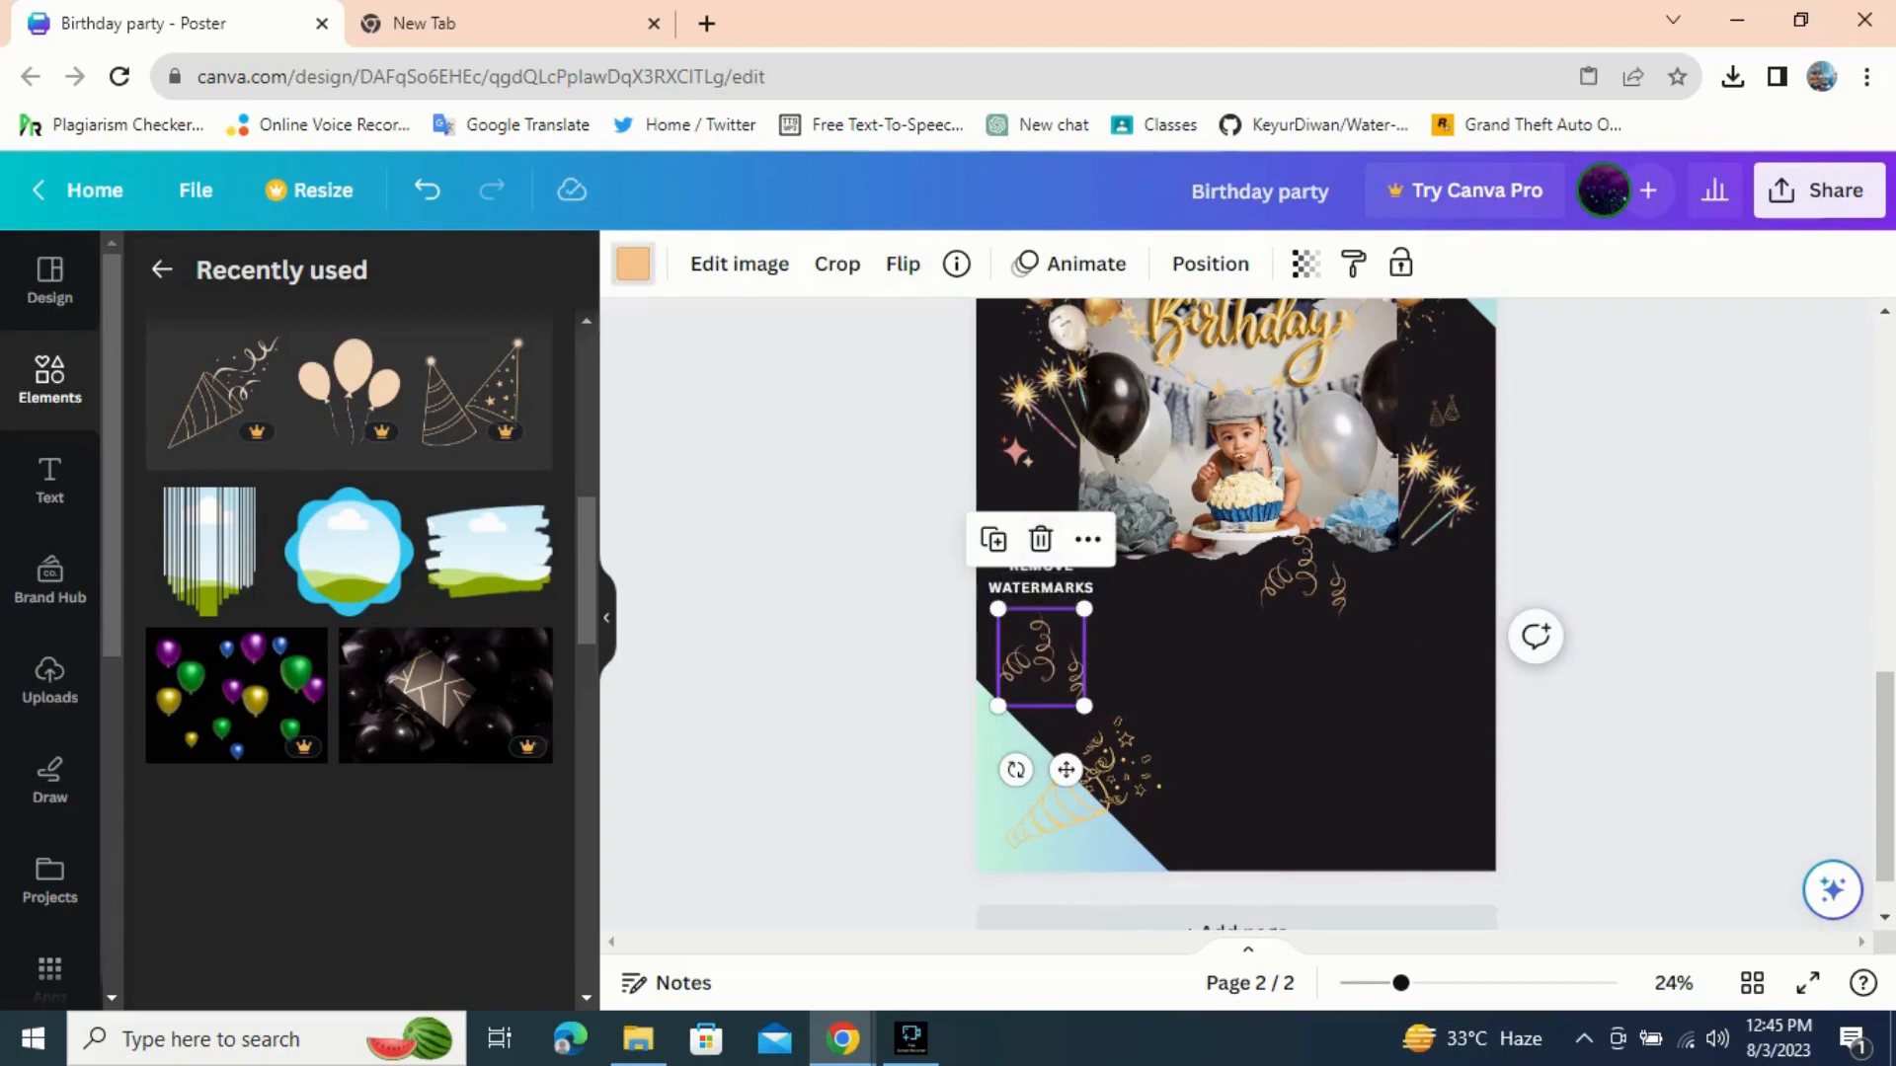
- Recolor the streamers above the party popper light teal and the streamers under the photo beige
click(633, 263)
click(461, 432)
click(1303, 575)
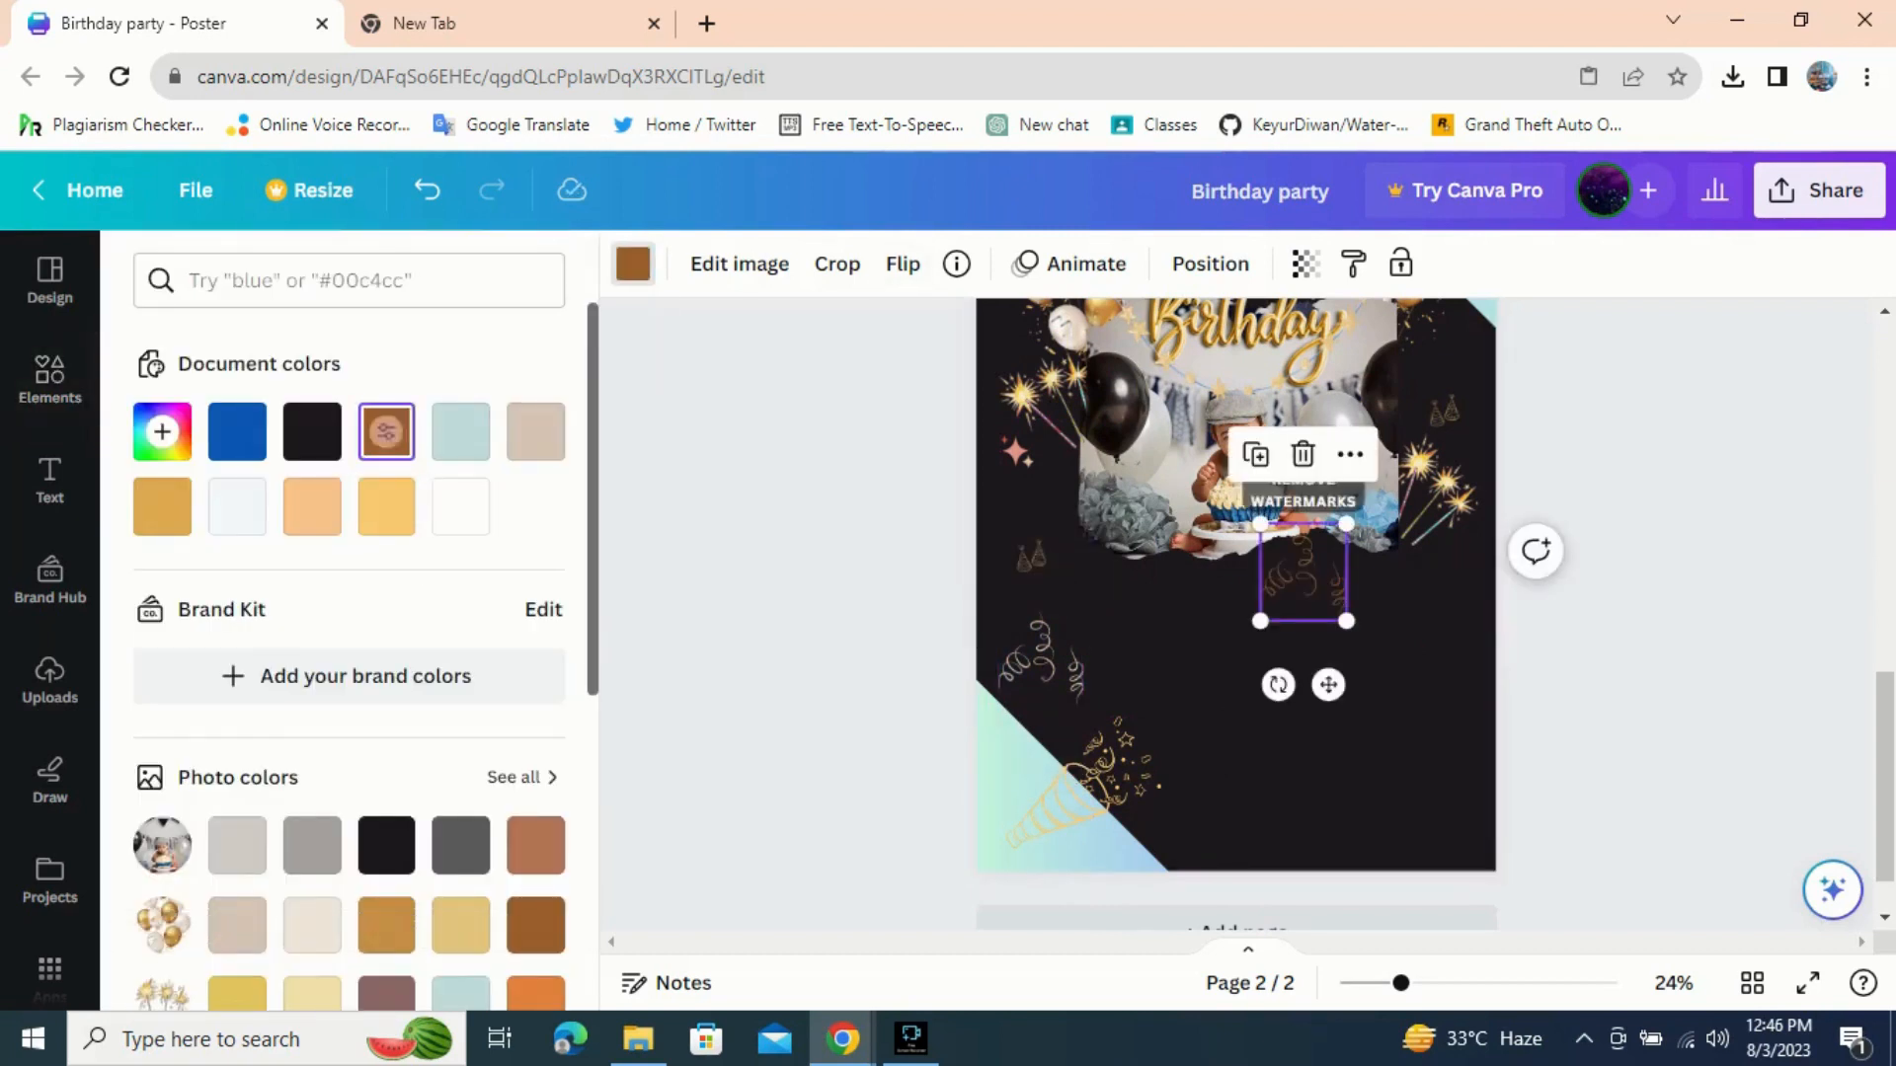
click(534, 431)
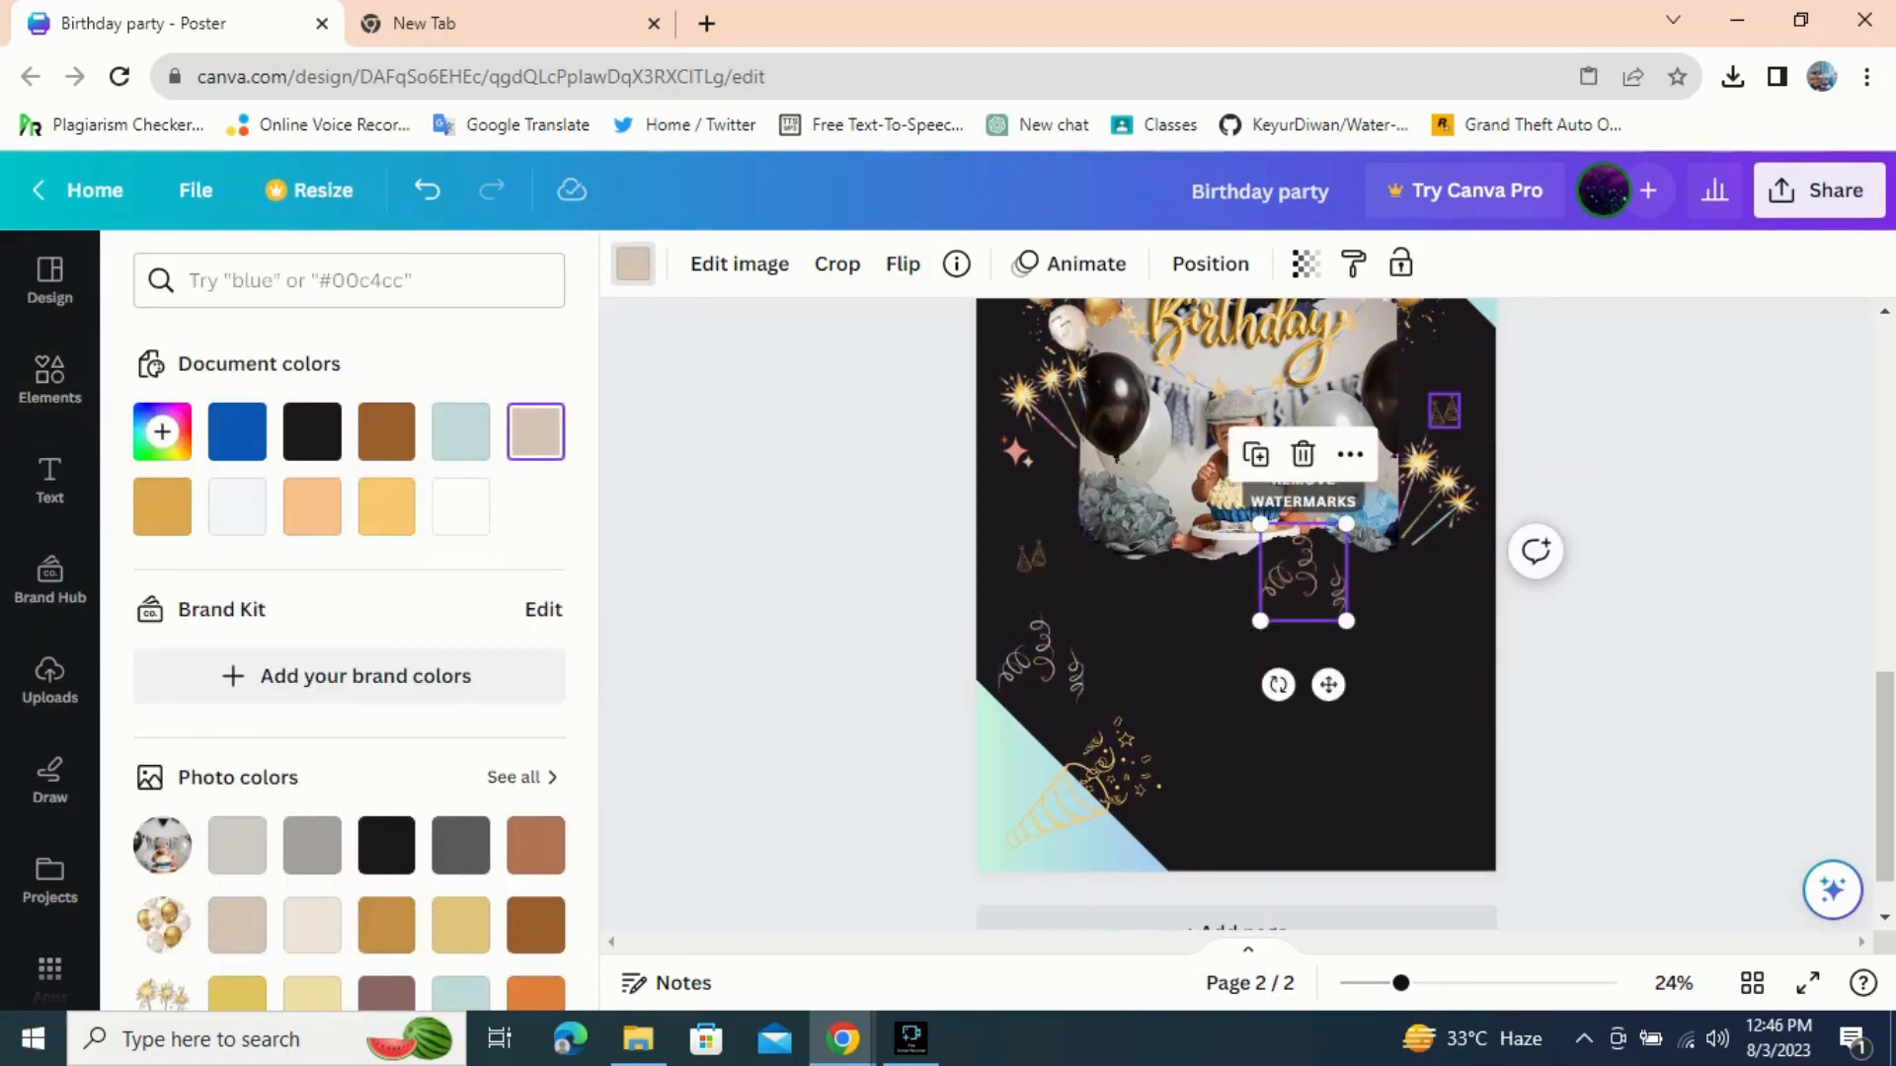
- Recolor the party hats above the right-hand sparklers blue and change the color of the left party hats
click(1444, 409)
click(237, 431)
click(1032, 556)
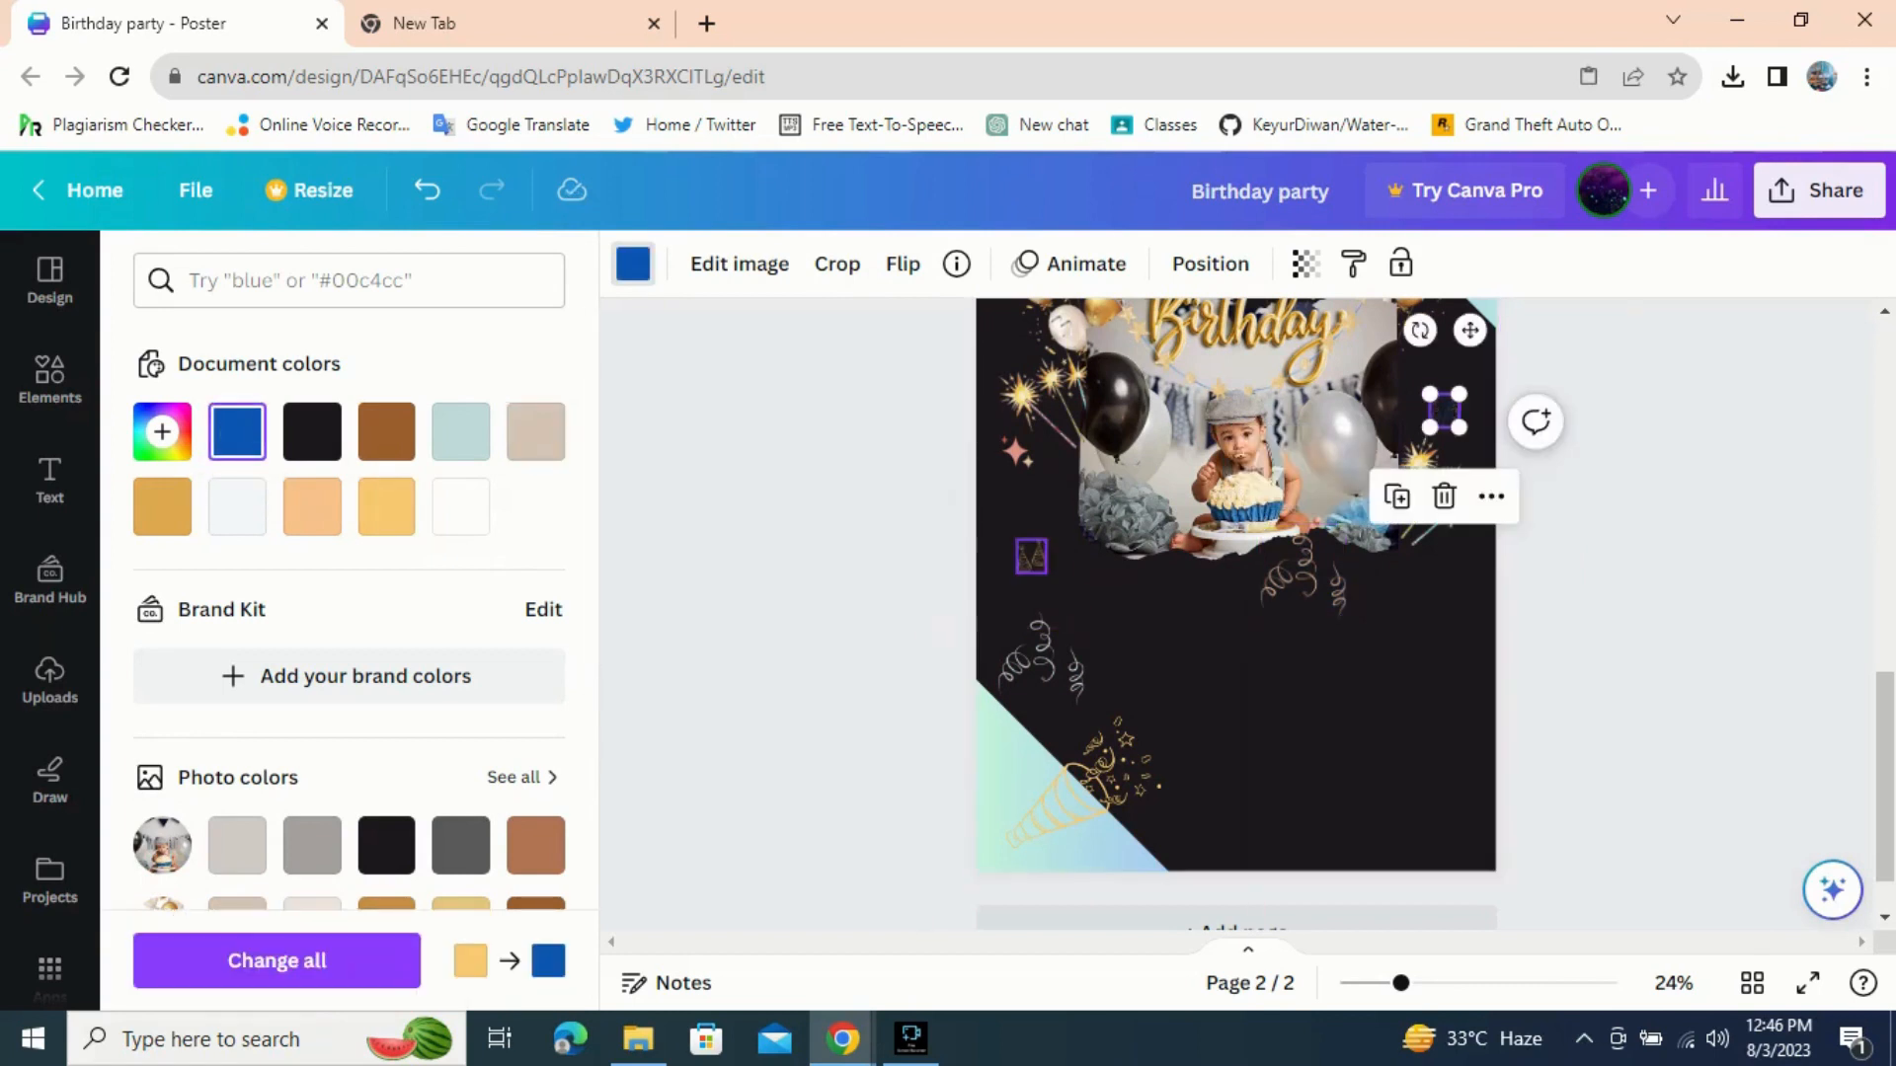
click(386, 507)
click(460, 432)
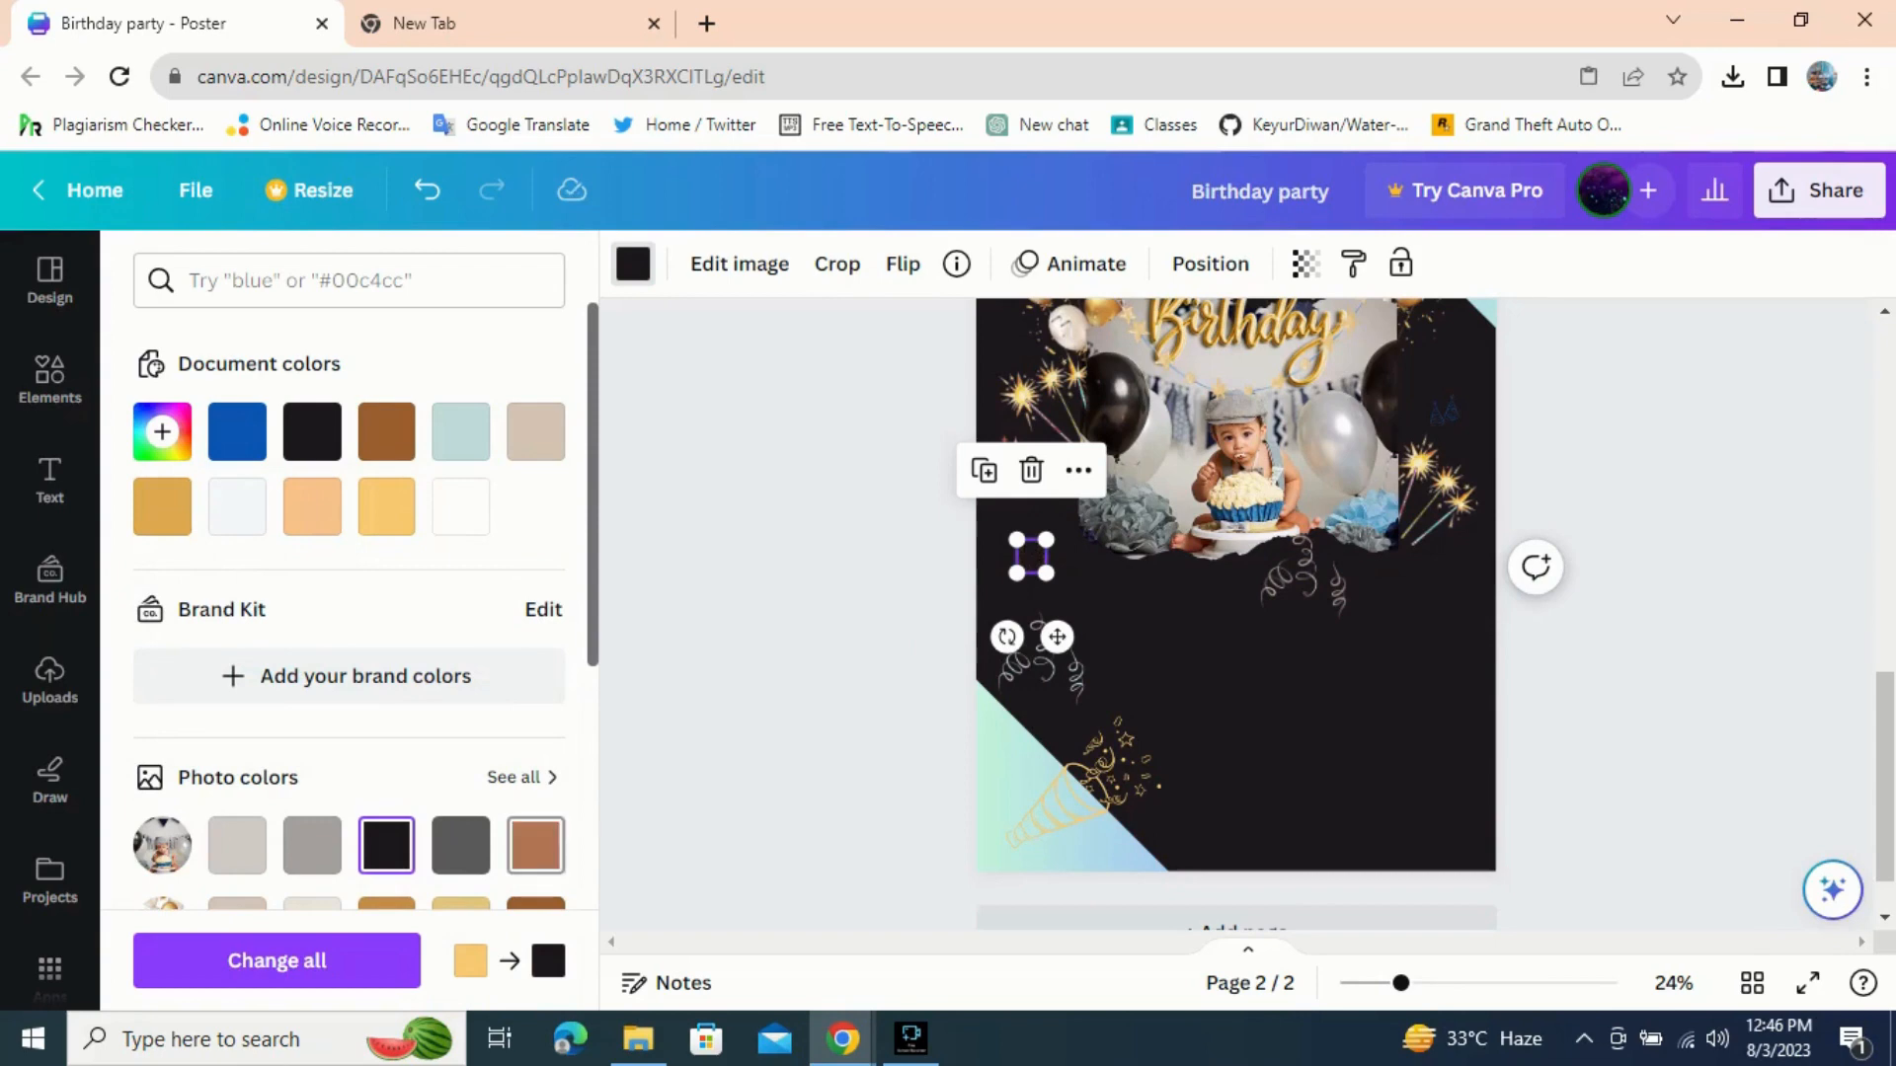
- Recolor the party popper brown and enlarge it toward the middle of the page
click(1083, 780)
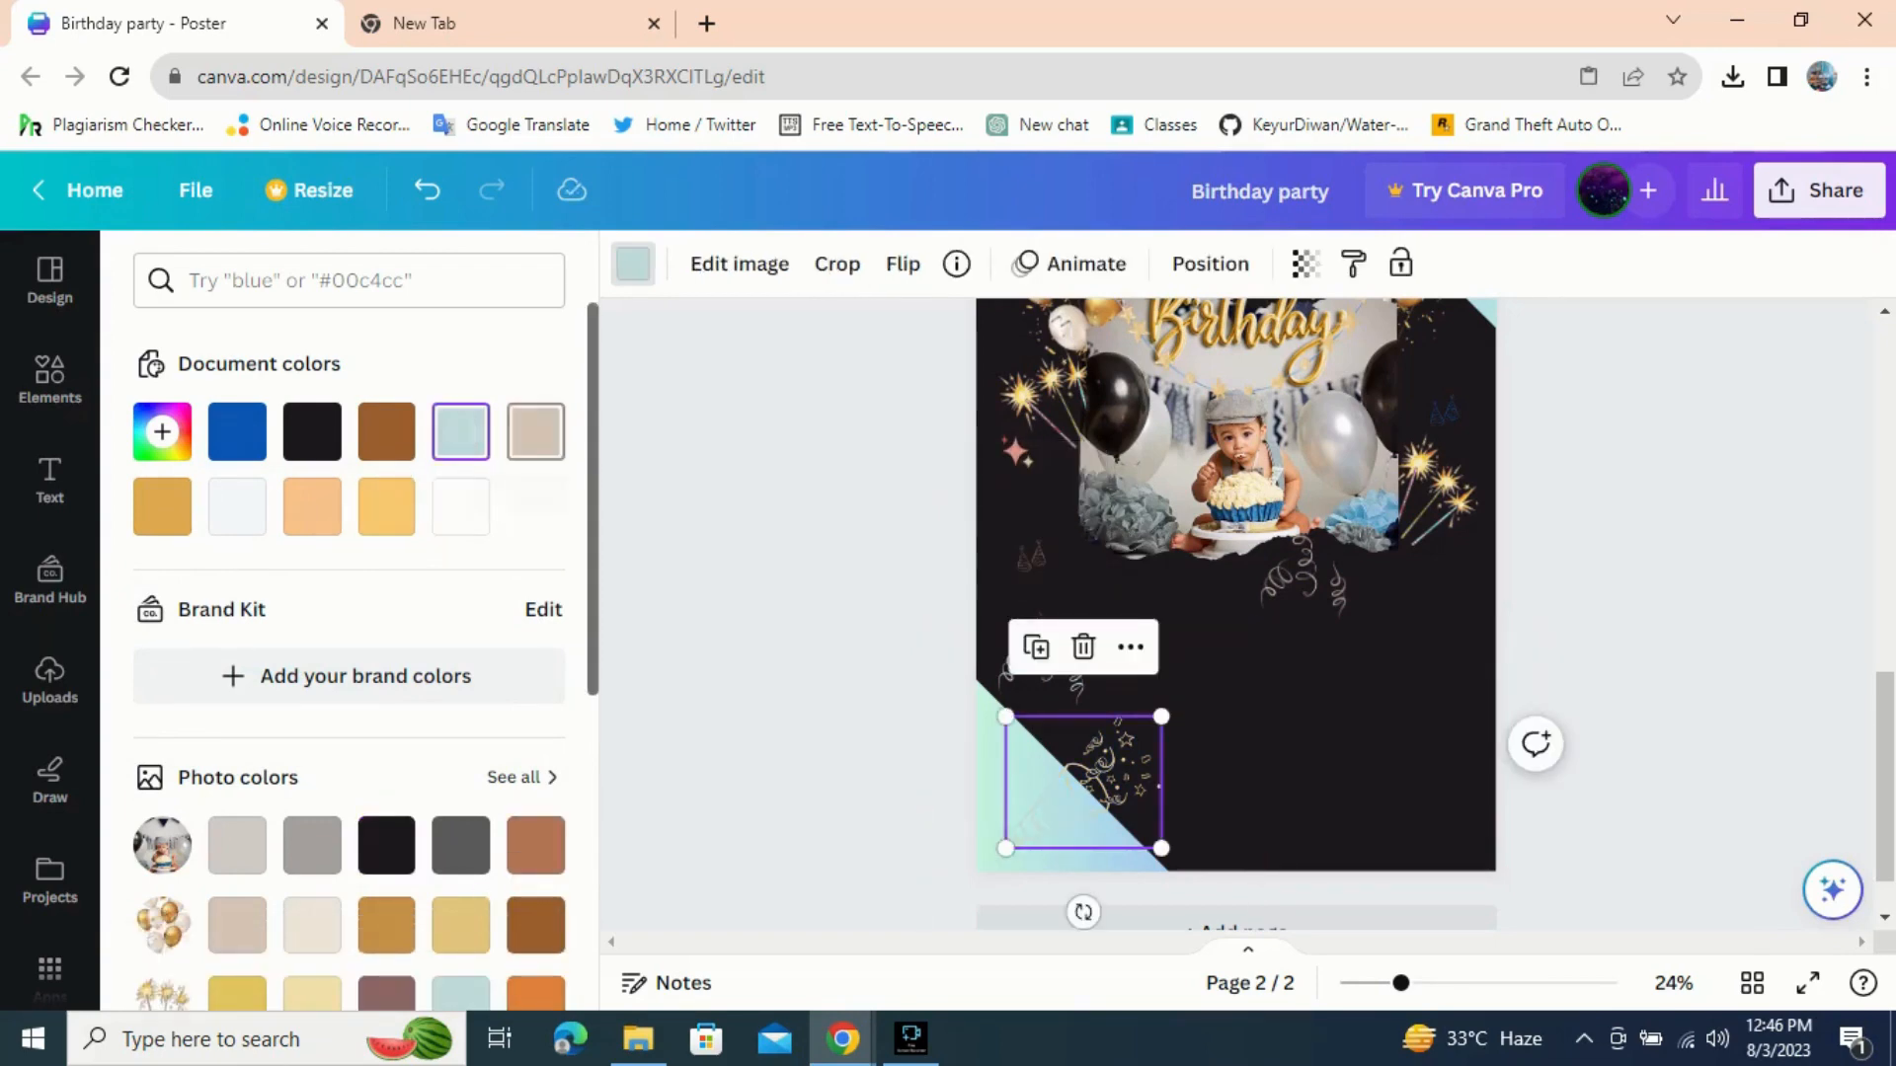
click(386, 432)
drag(1161, 716, 1232, 656)
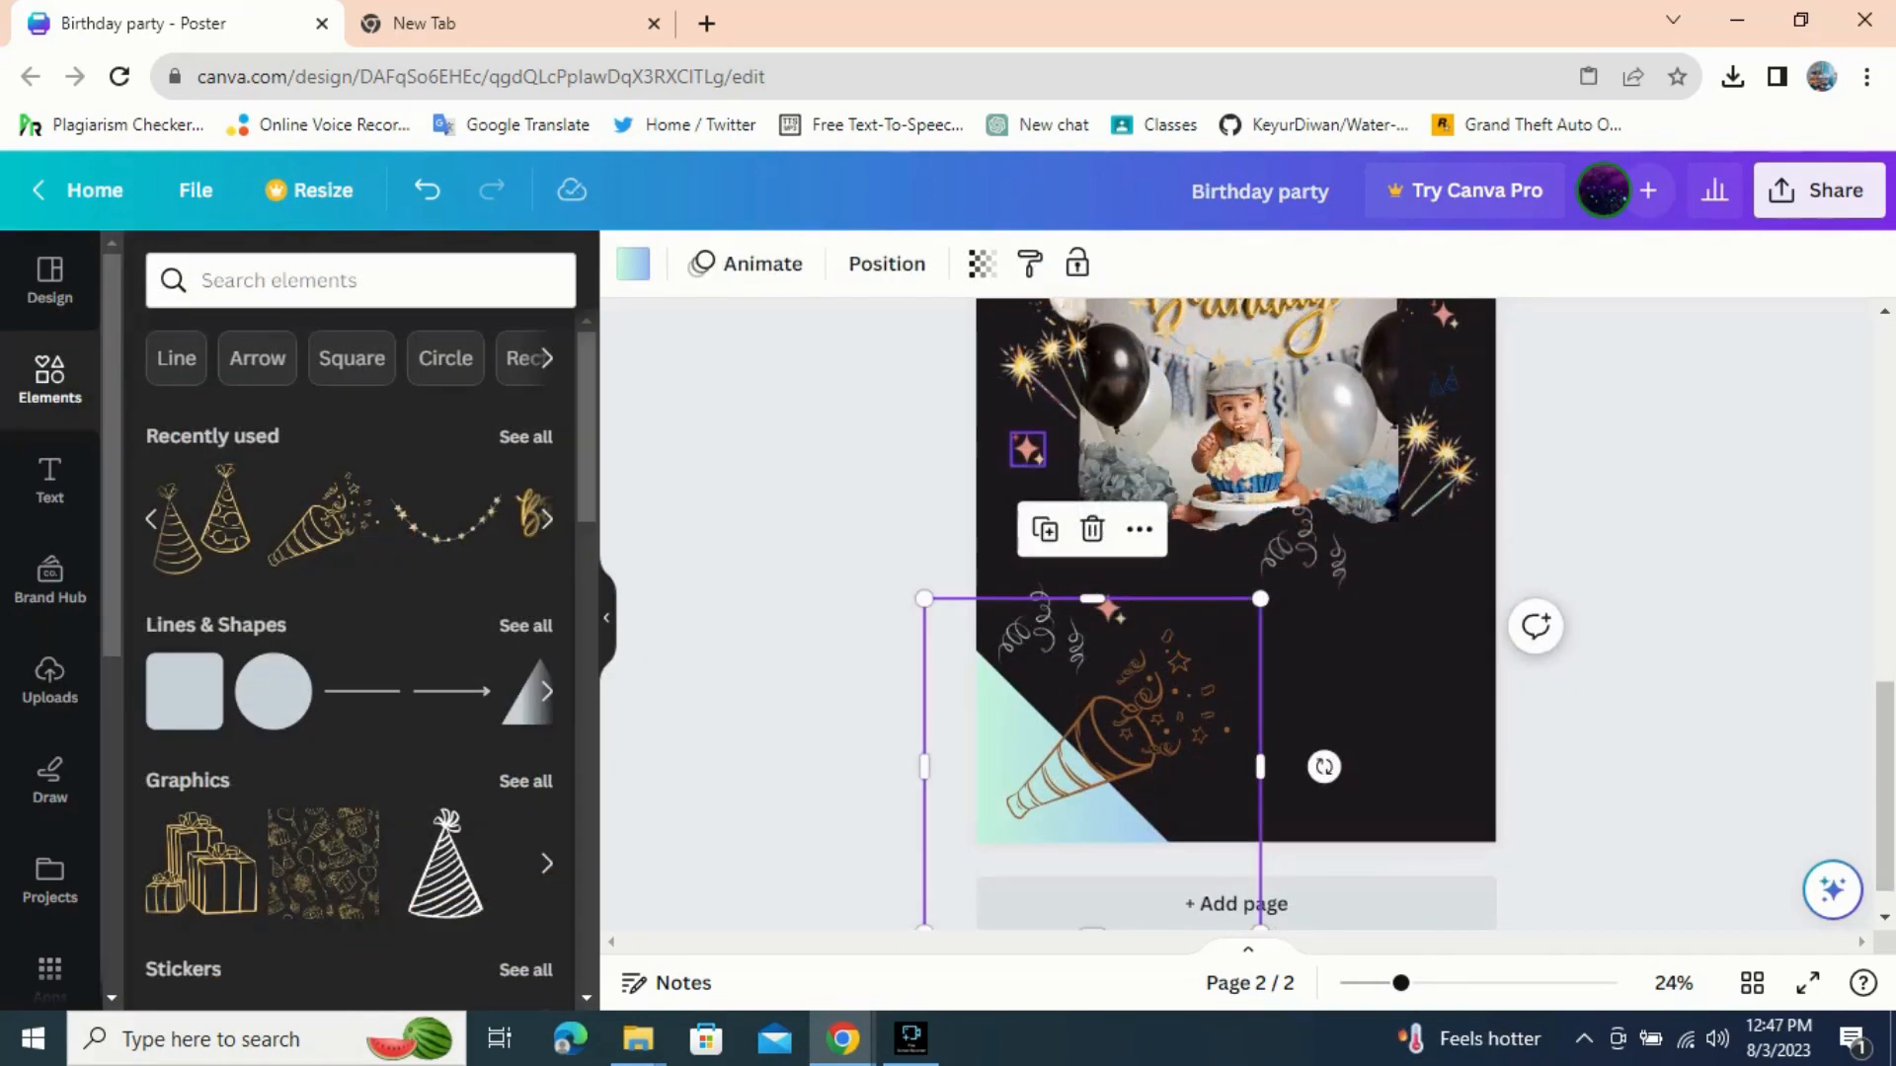
- Paste another copy of the star sparkle element and place it in the dark area below the middle of the photo
right_click(1026, 451)
click(1113, 231)
key(ctrl+v)
right_click(1346, 602)
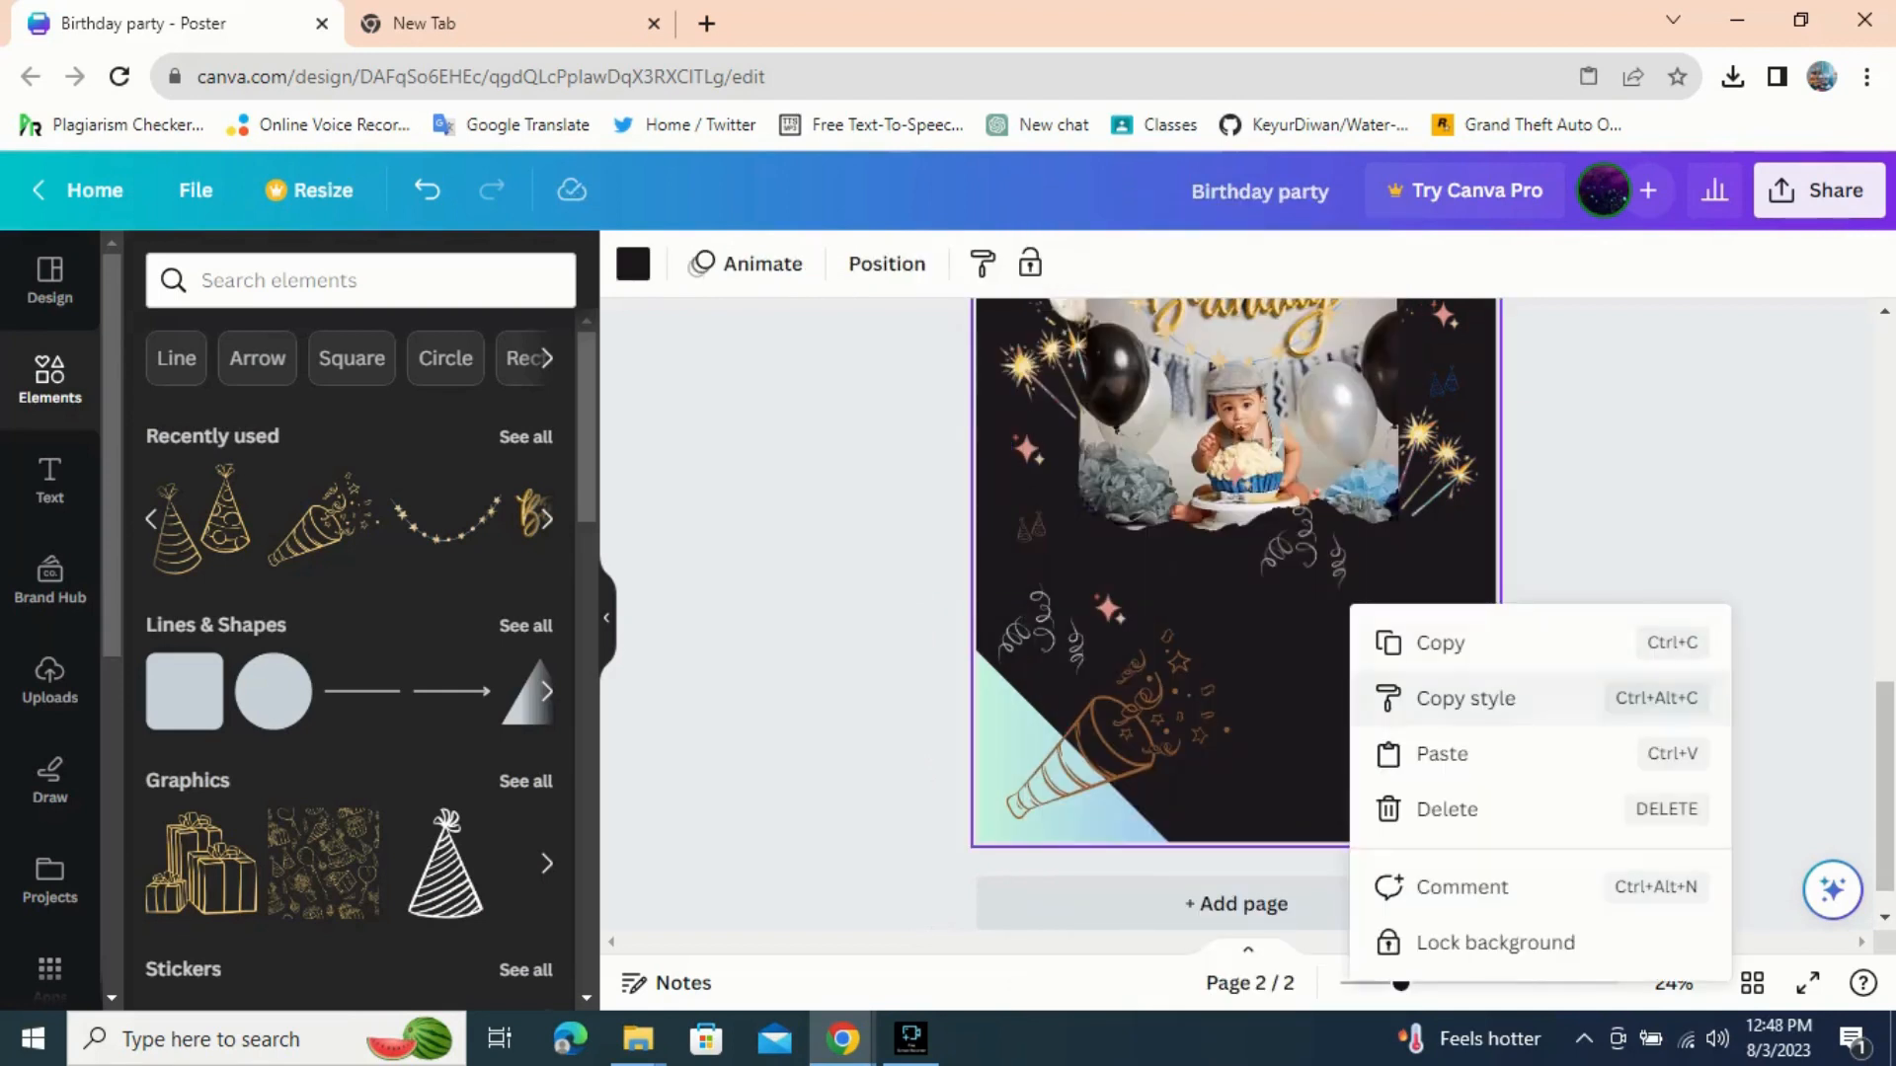
click(1027, 450)
drag(1053, 530, 1226, 640)
drag(1201, 560, 1246, 626)
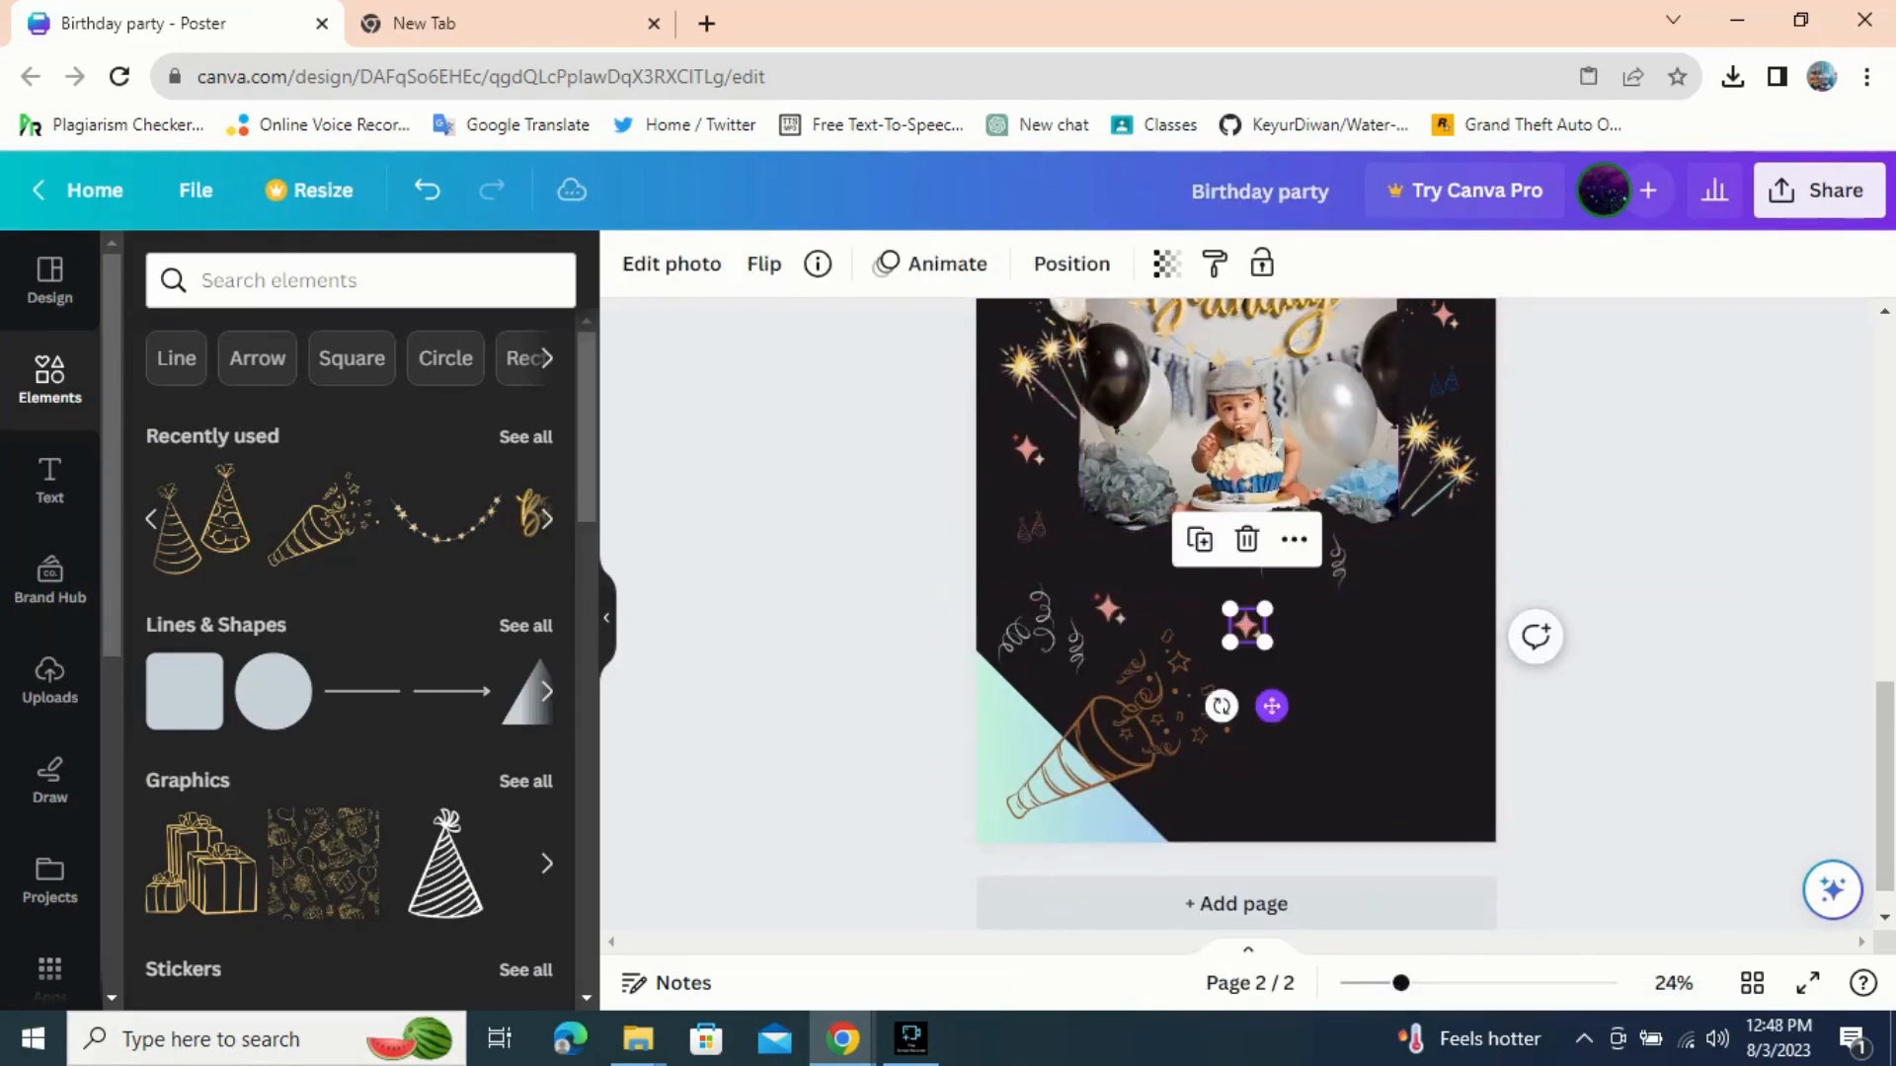
- Add the heading "Birthday Party", shrink it to font size 52.6 and place it in the page's lower-right area
click(49, 481)
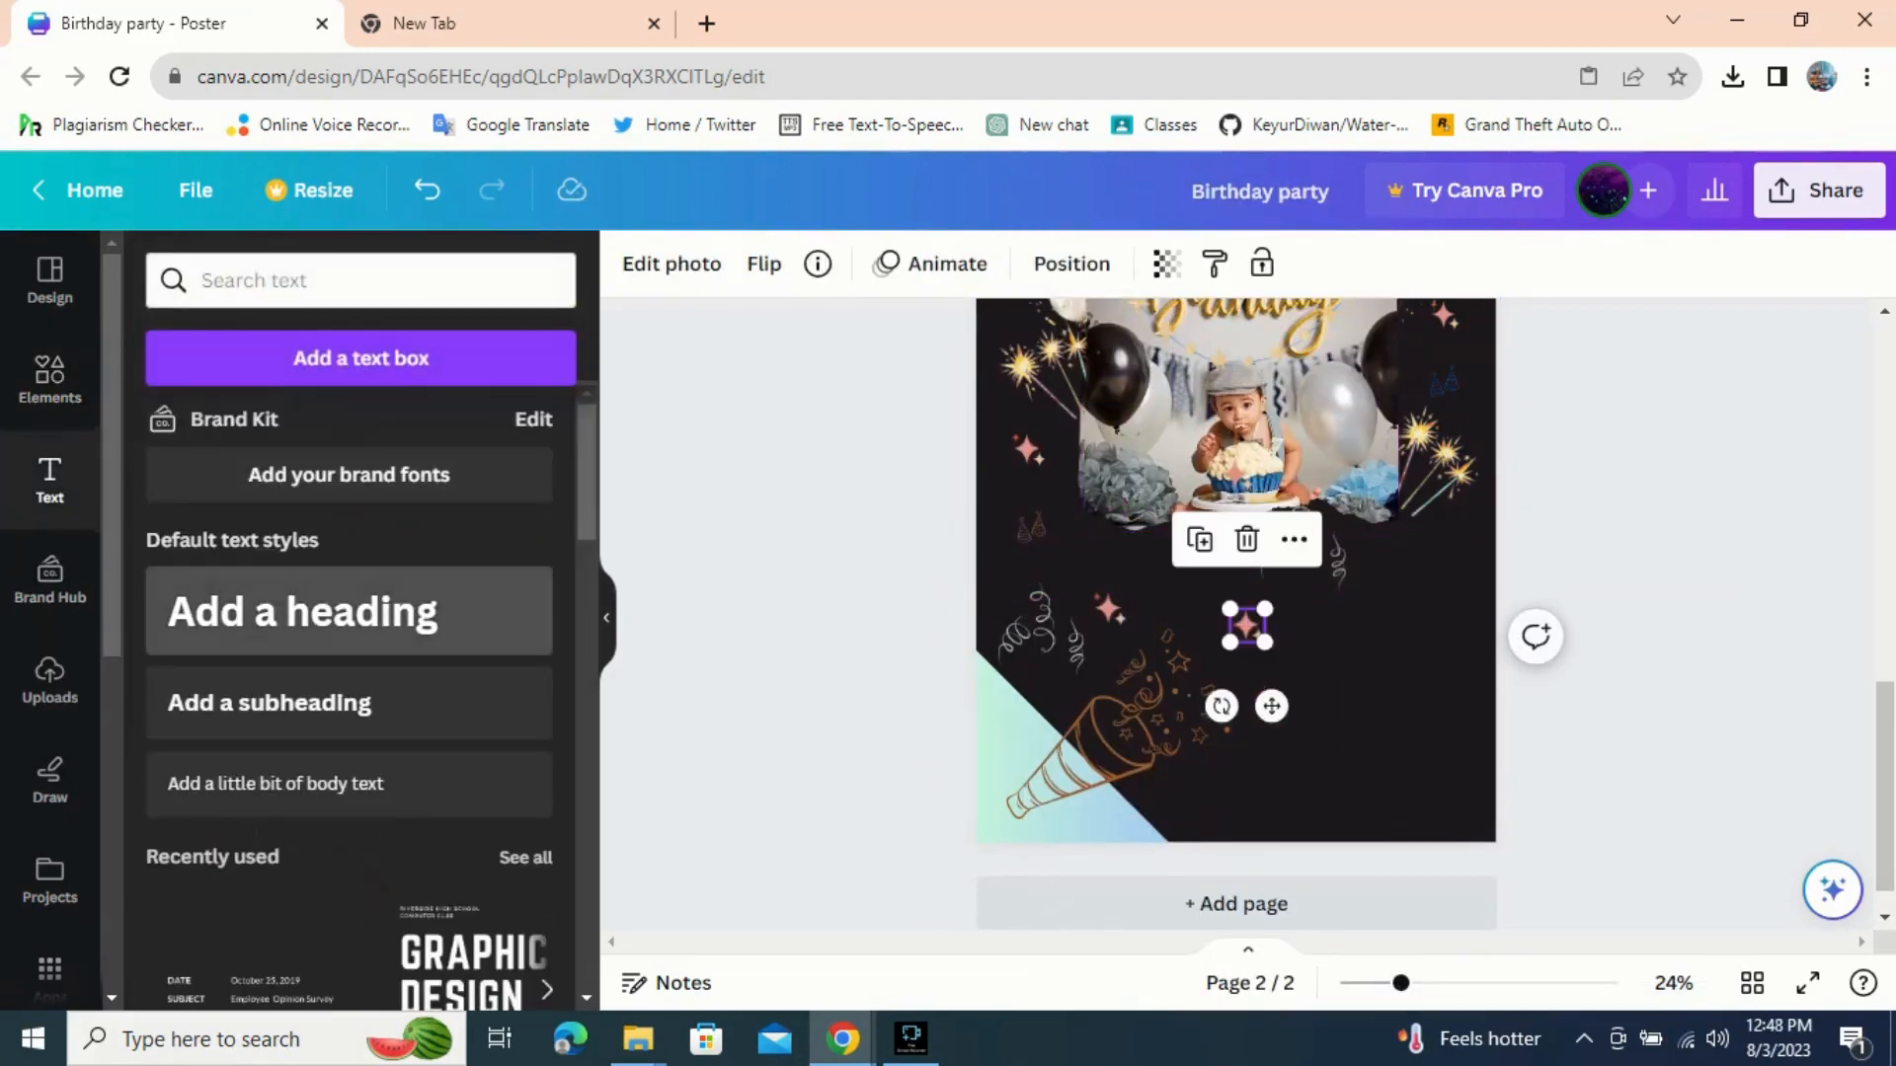
click(301, 612)
key(BackSpace)
text(Birthd)
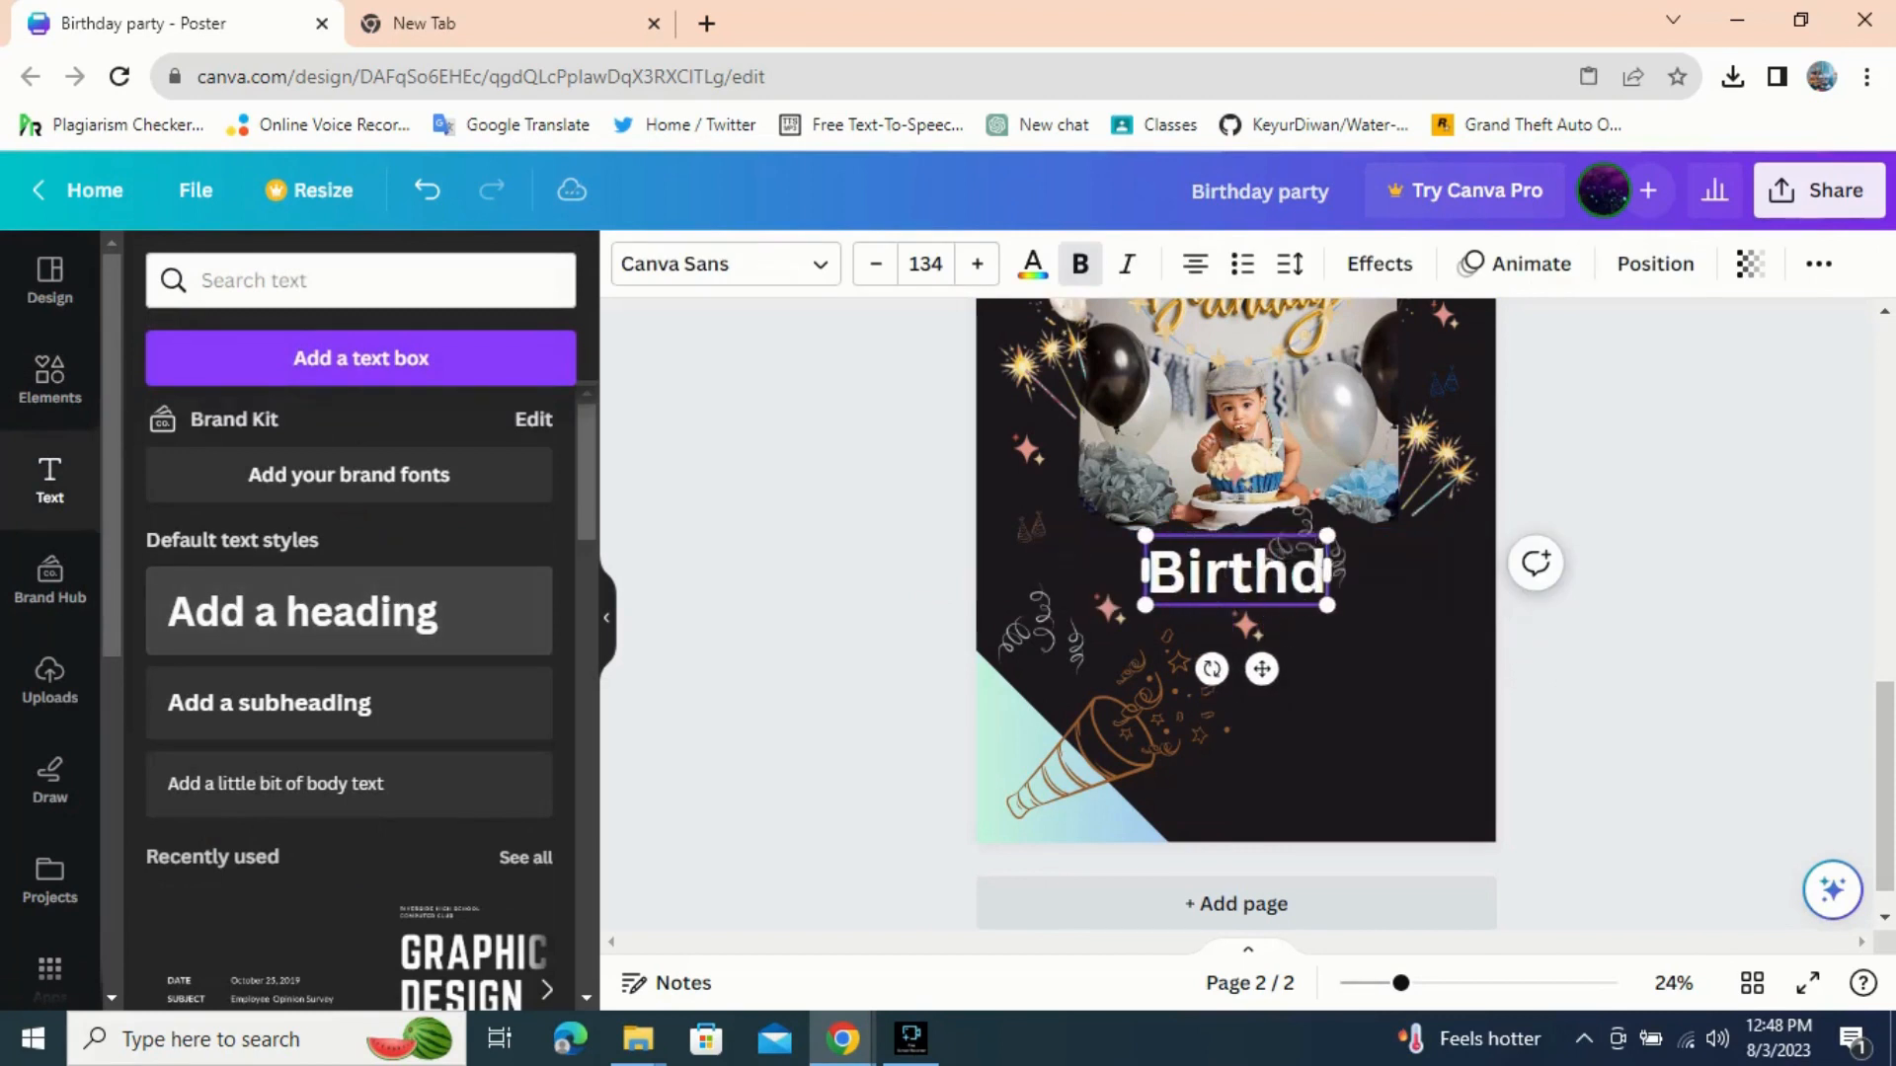
text(ay Party)
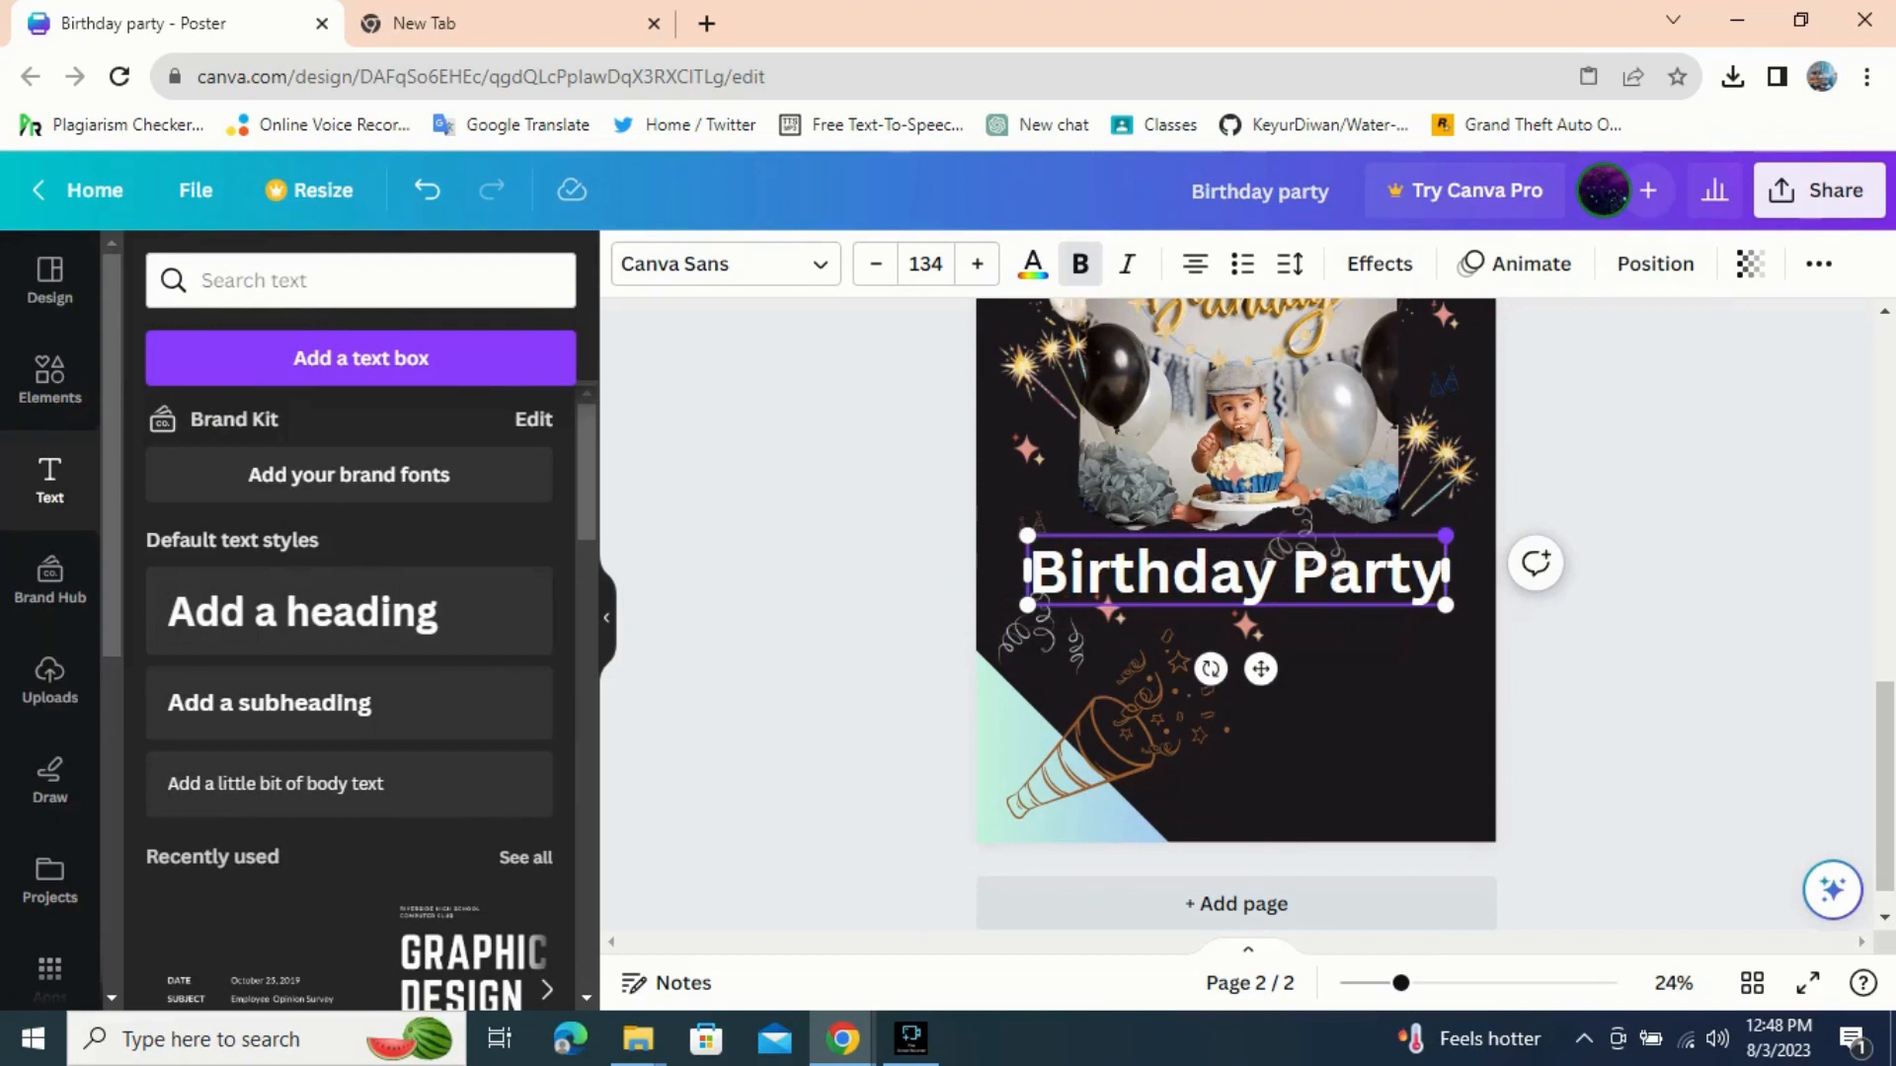
drag(1446, 535, 1194, 577)
drag(1135, 669, 1402, 759)
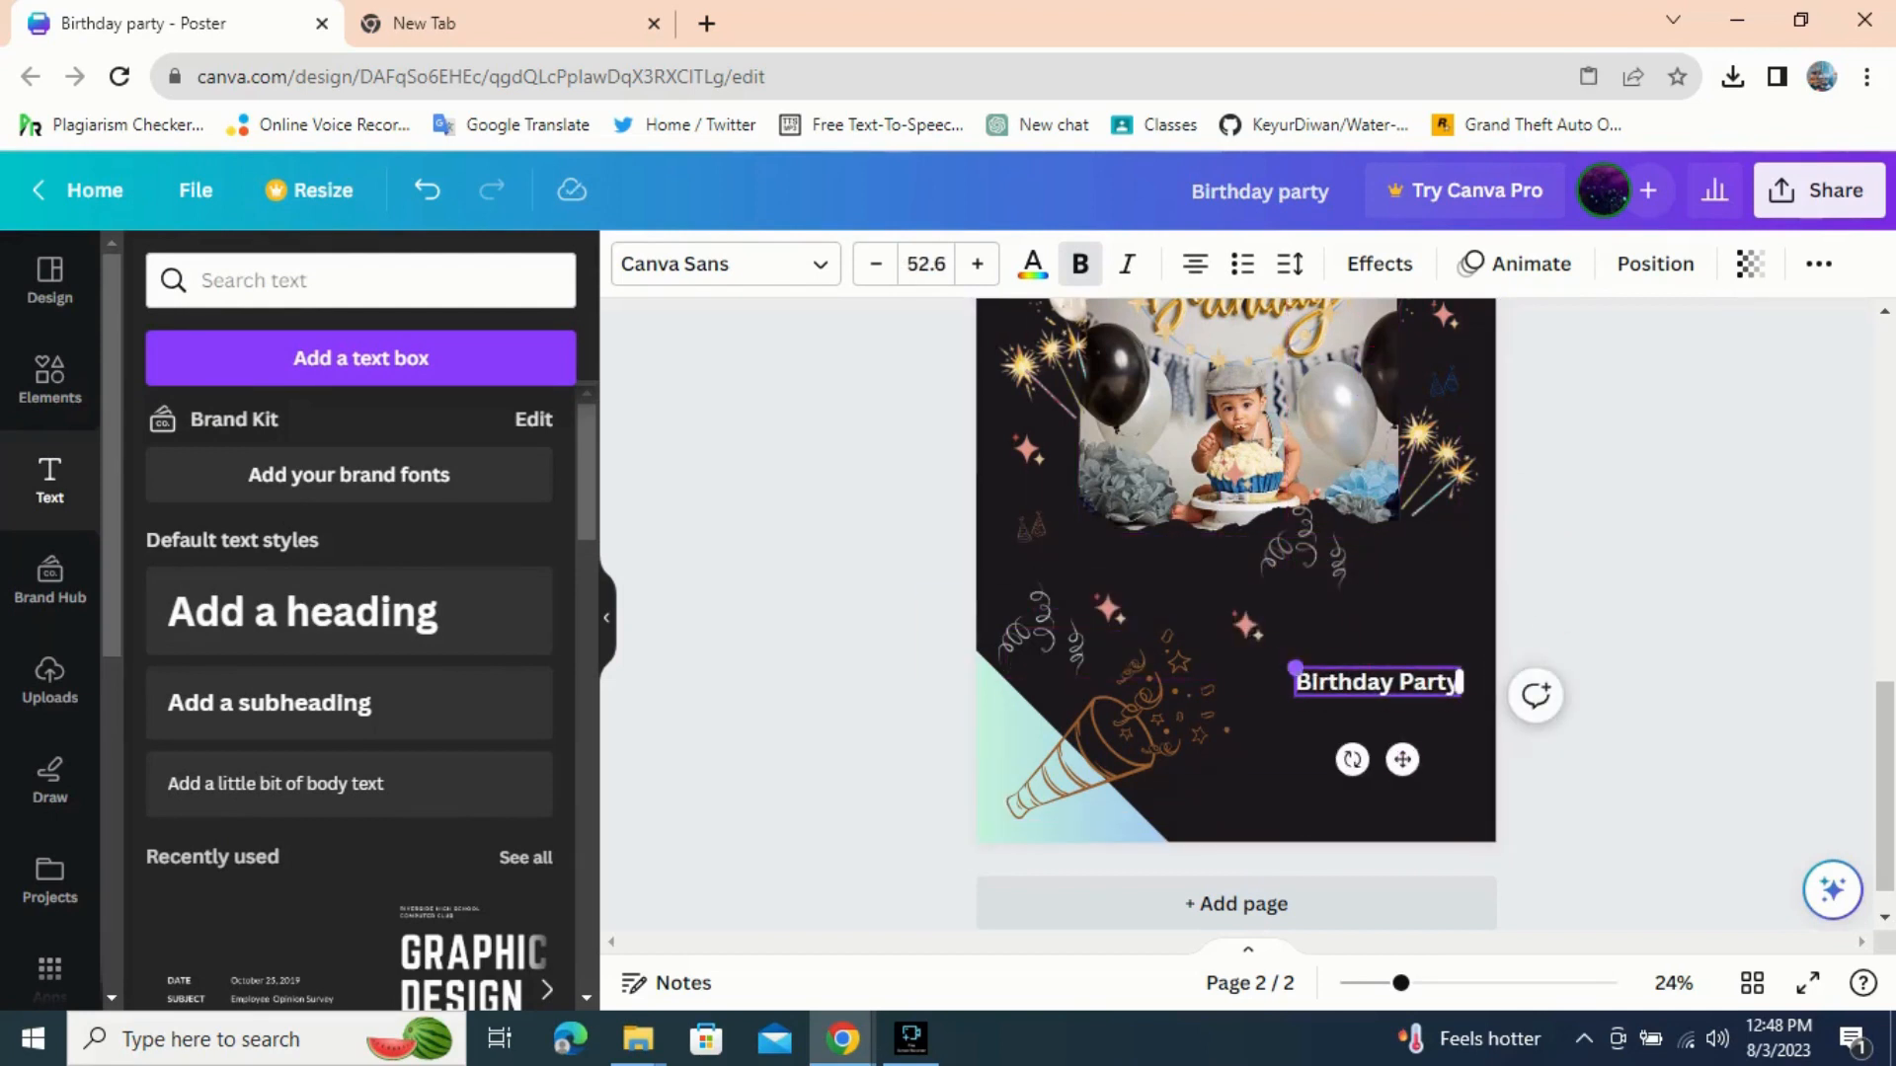
- Enlarge the "Birthday Party" text slightly and add a new heading reading "11:00 Tonight"
drag(1294, 668, 1258, 662)
click(301, 612)
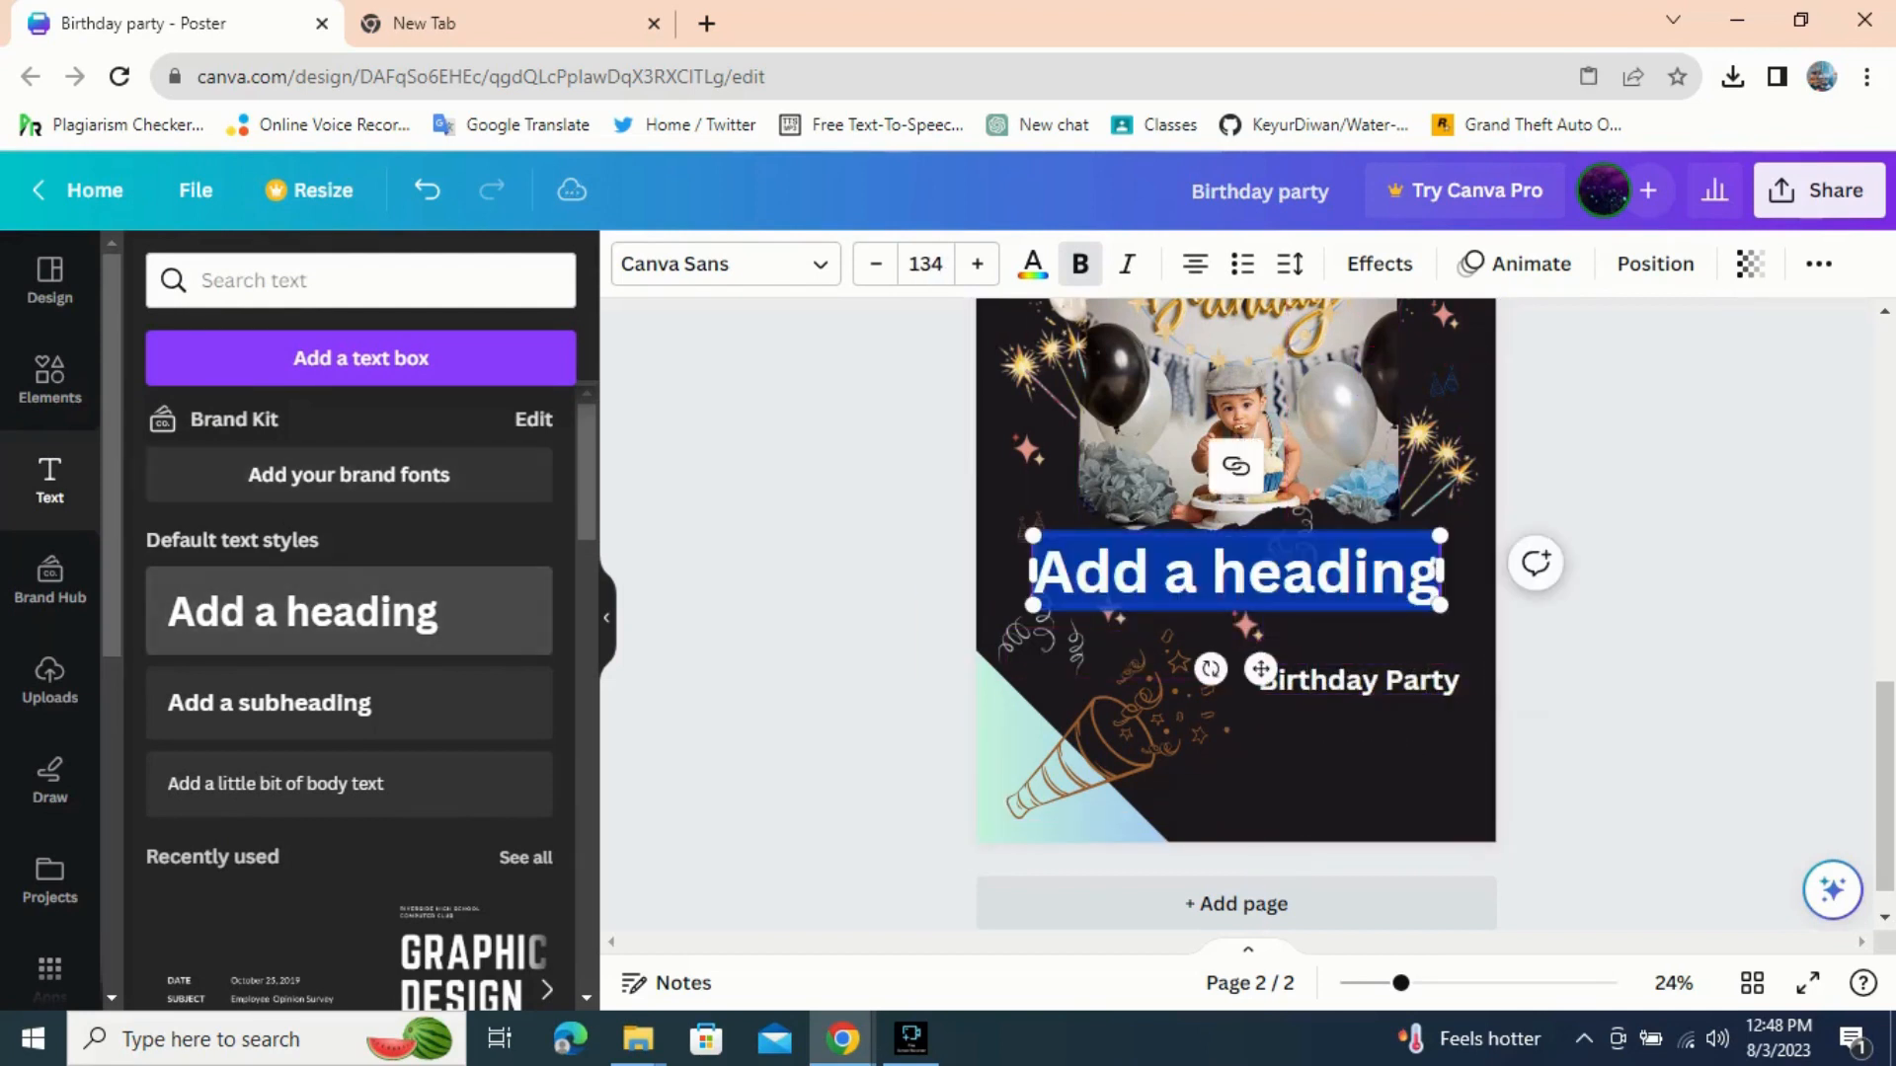
text(11)
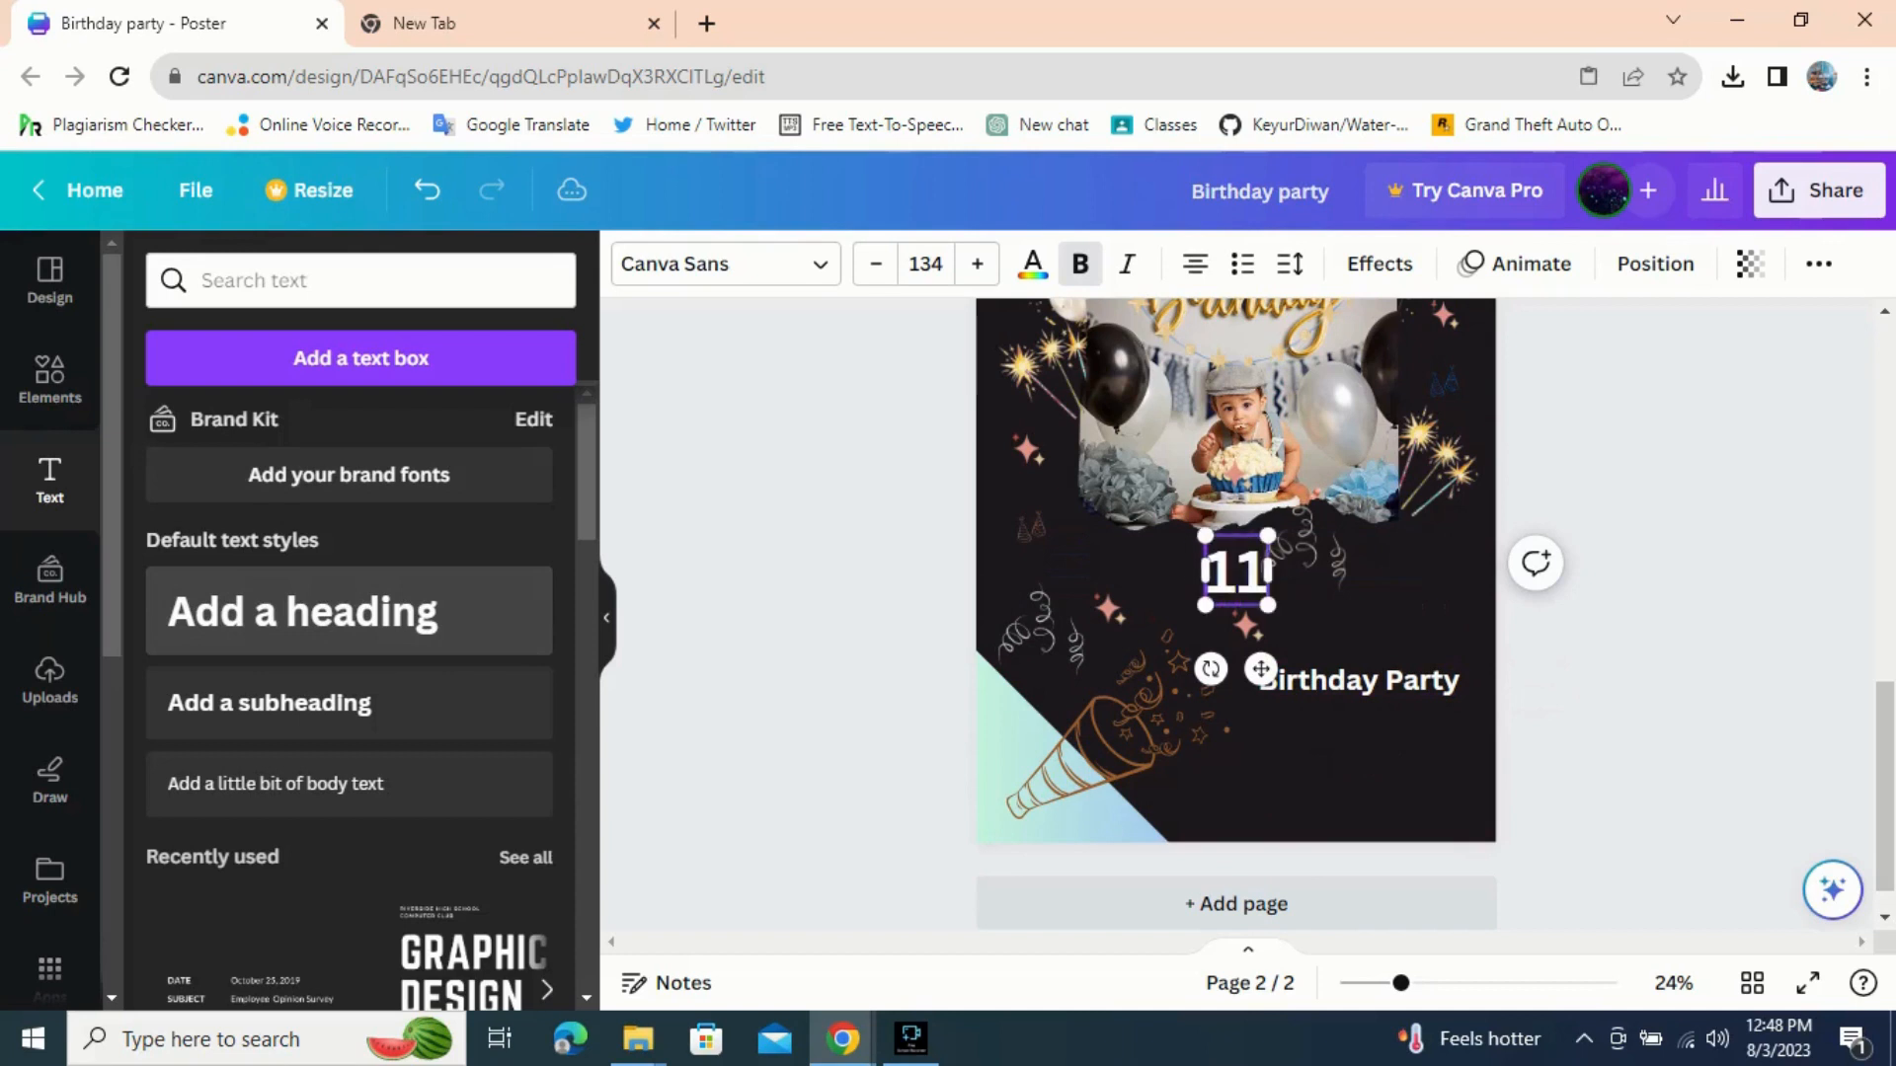
text(:00 Toninght)
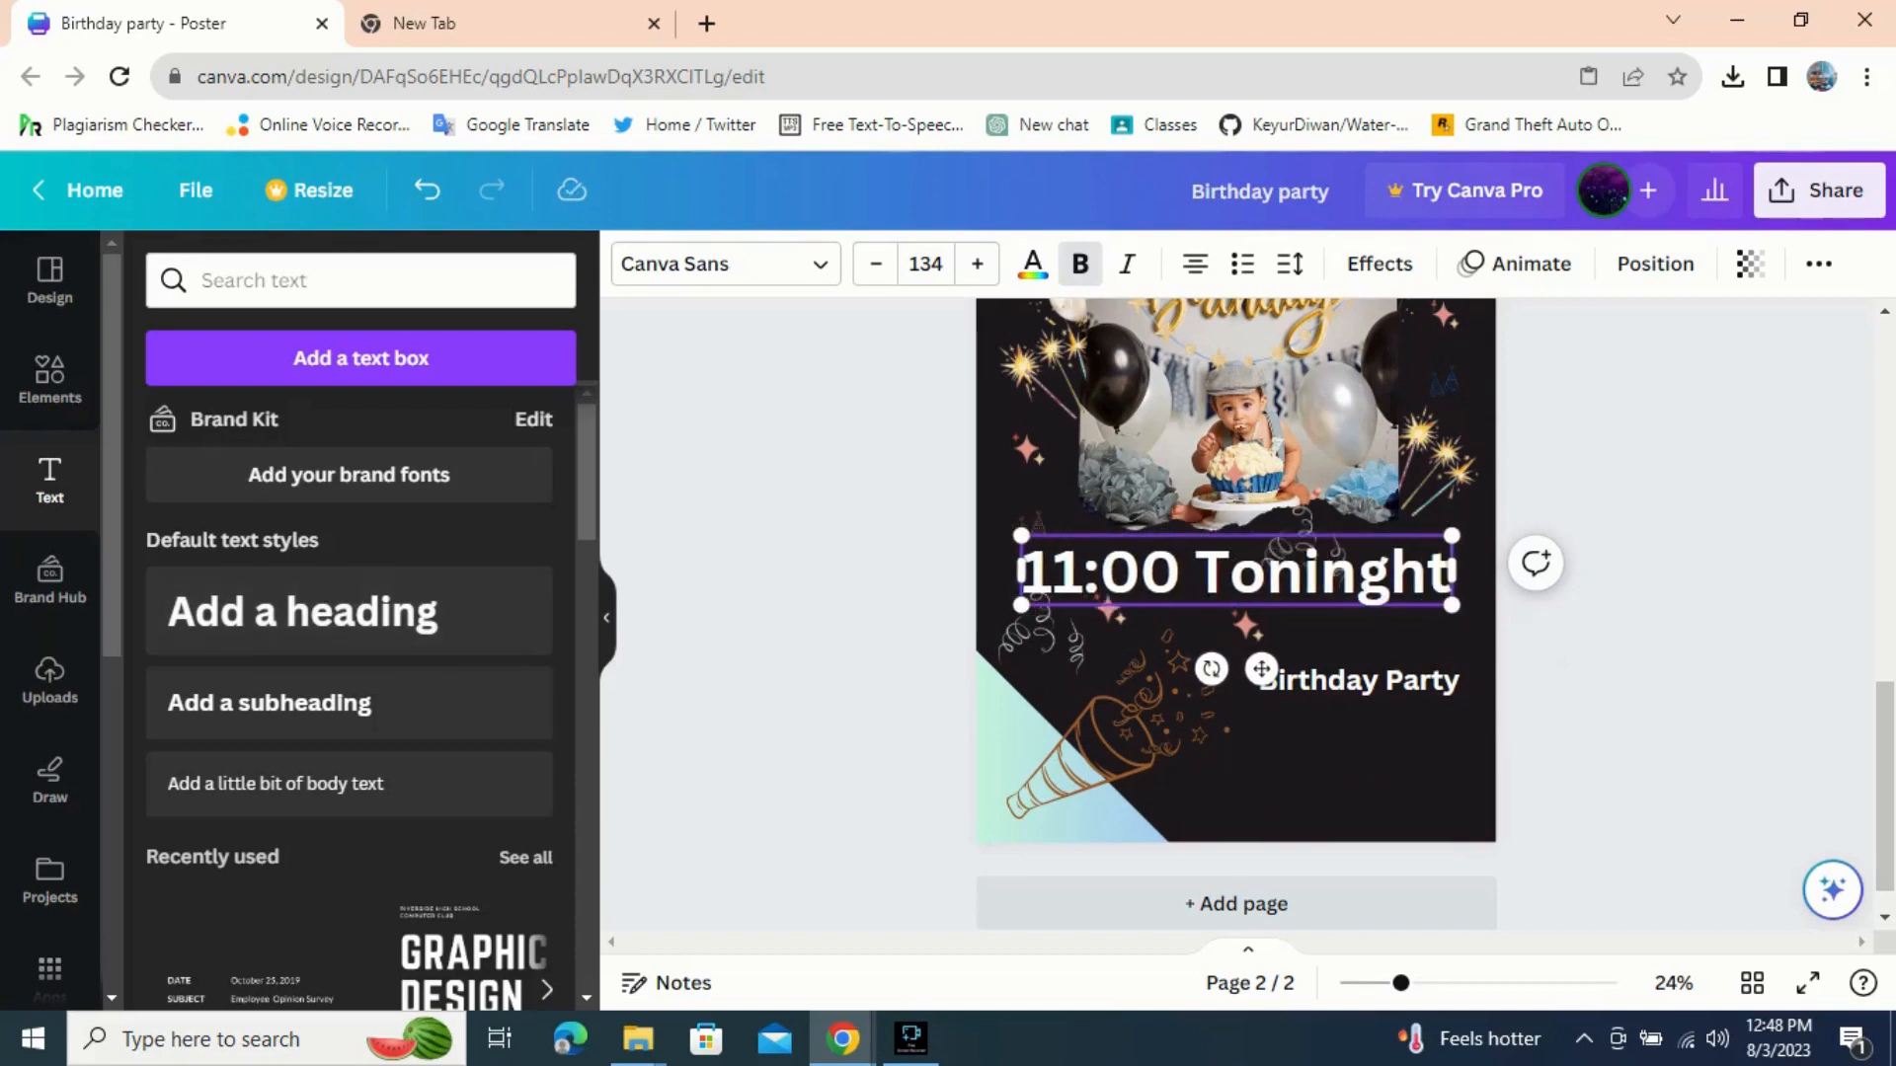
key(BackSpace)
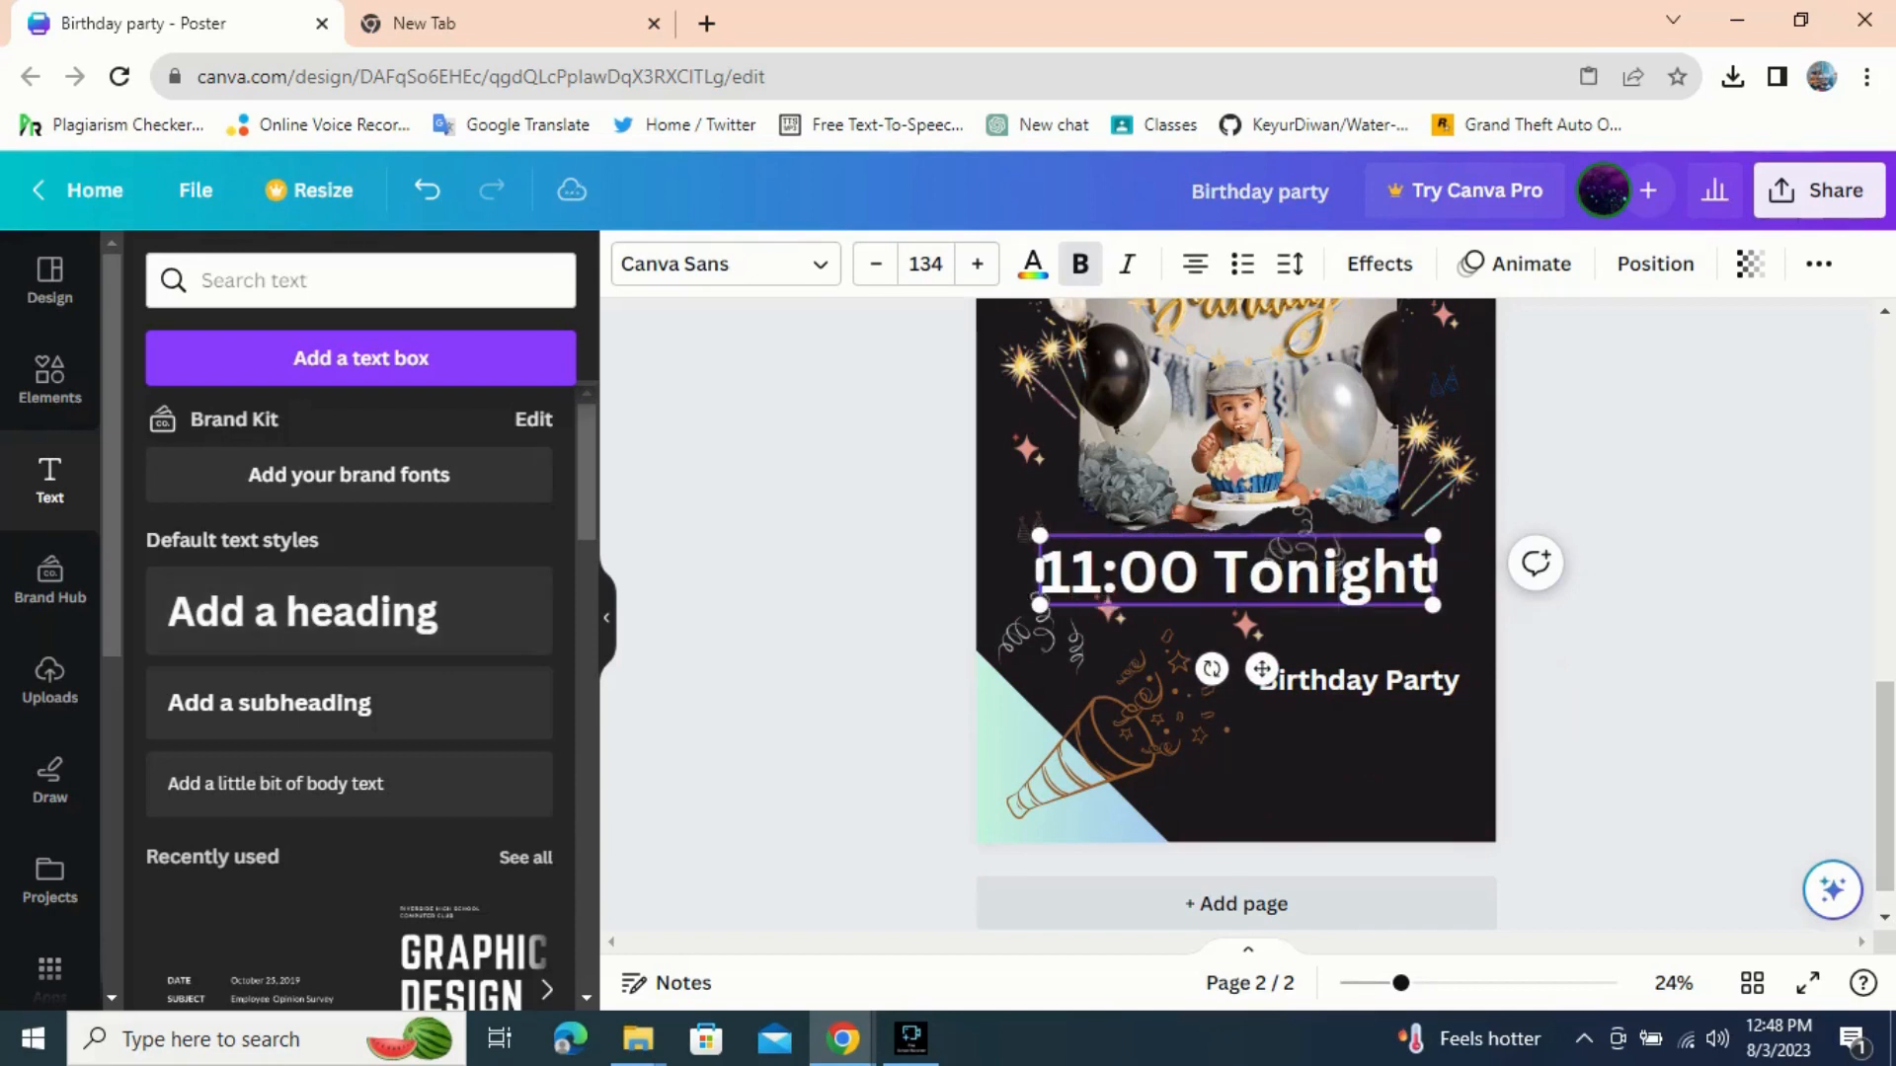
- Shrink "11:00 Tonight" to font size 53.3, place it right-aligned below "Birthday Party" and enlarge "Birthday Party" to size 71
drag(1433, 605, 1222, 569)
drag(1157, 631, 1393, 809)
drag(1461, 680, 1462, 694)
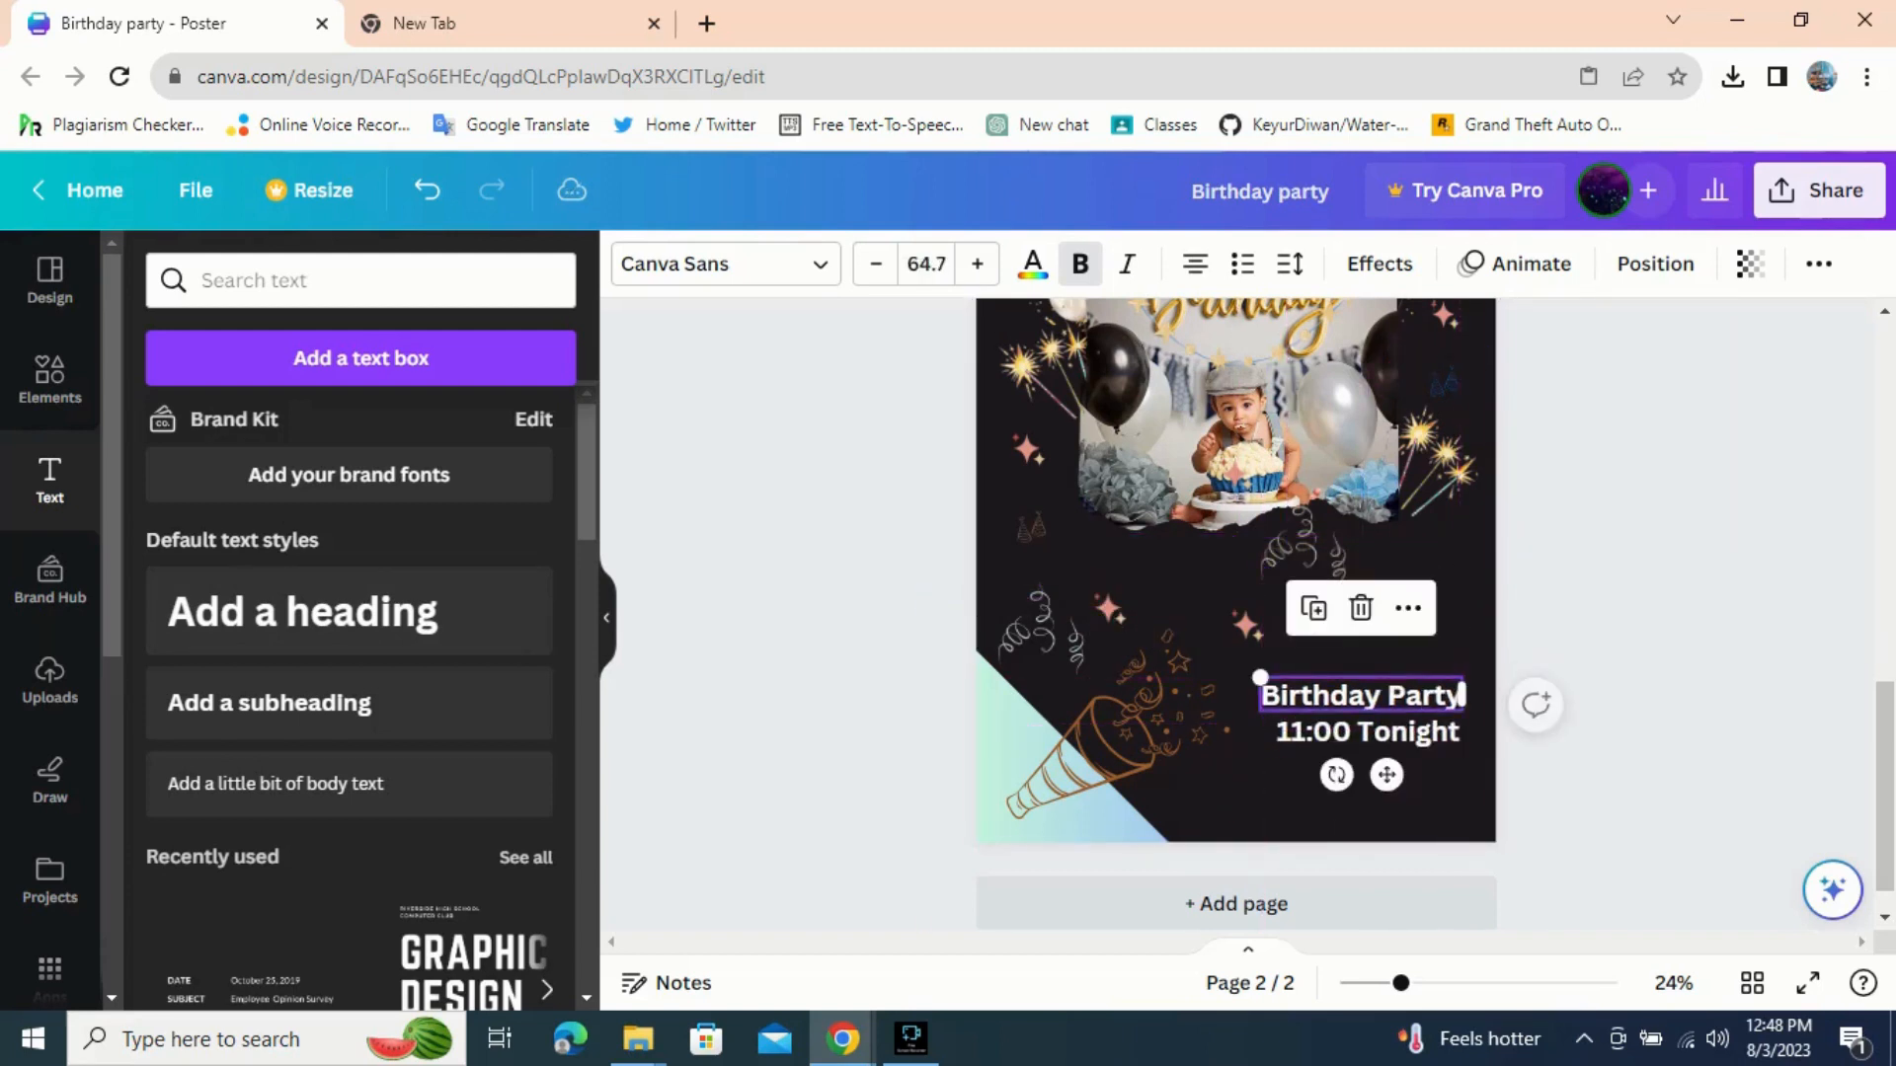
drag(1260, 678, 1302, 720)
click(1328, 733)
drag(1407, 811, 1397, 806)
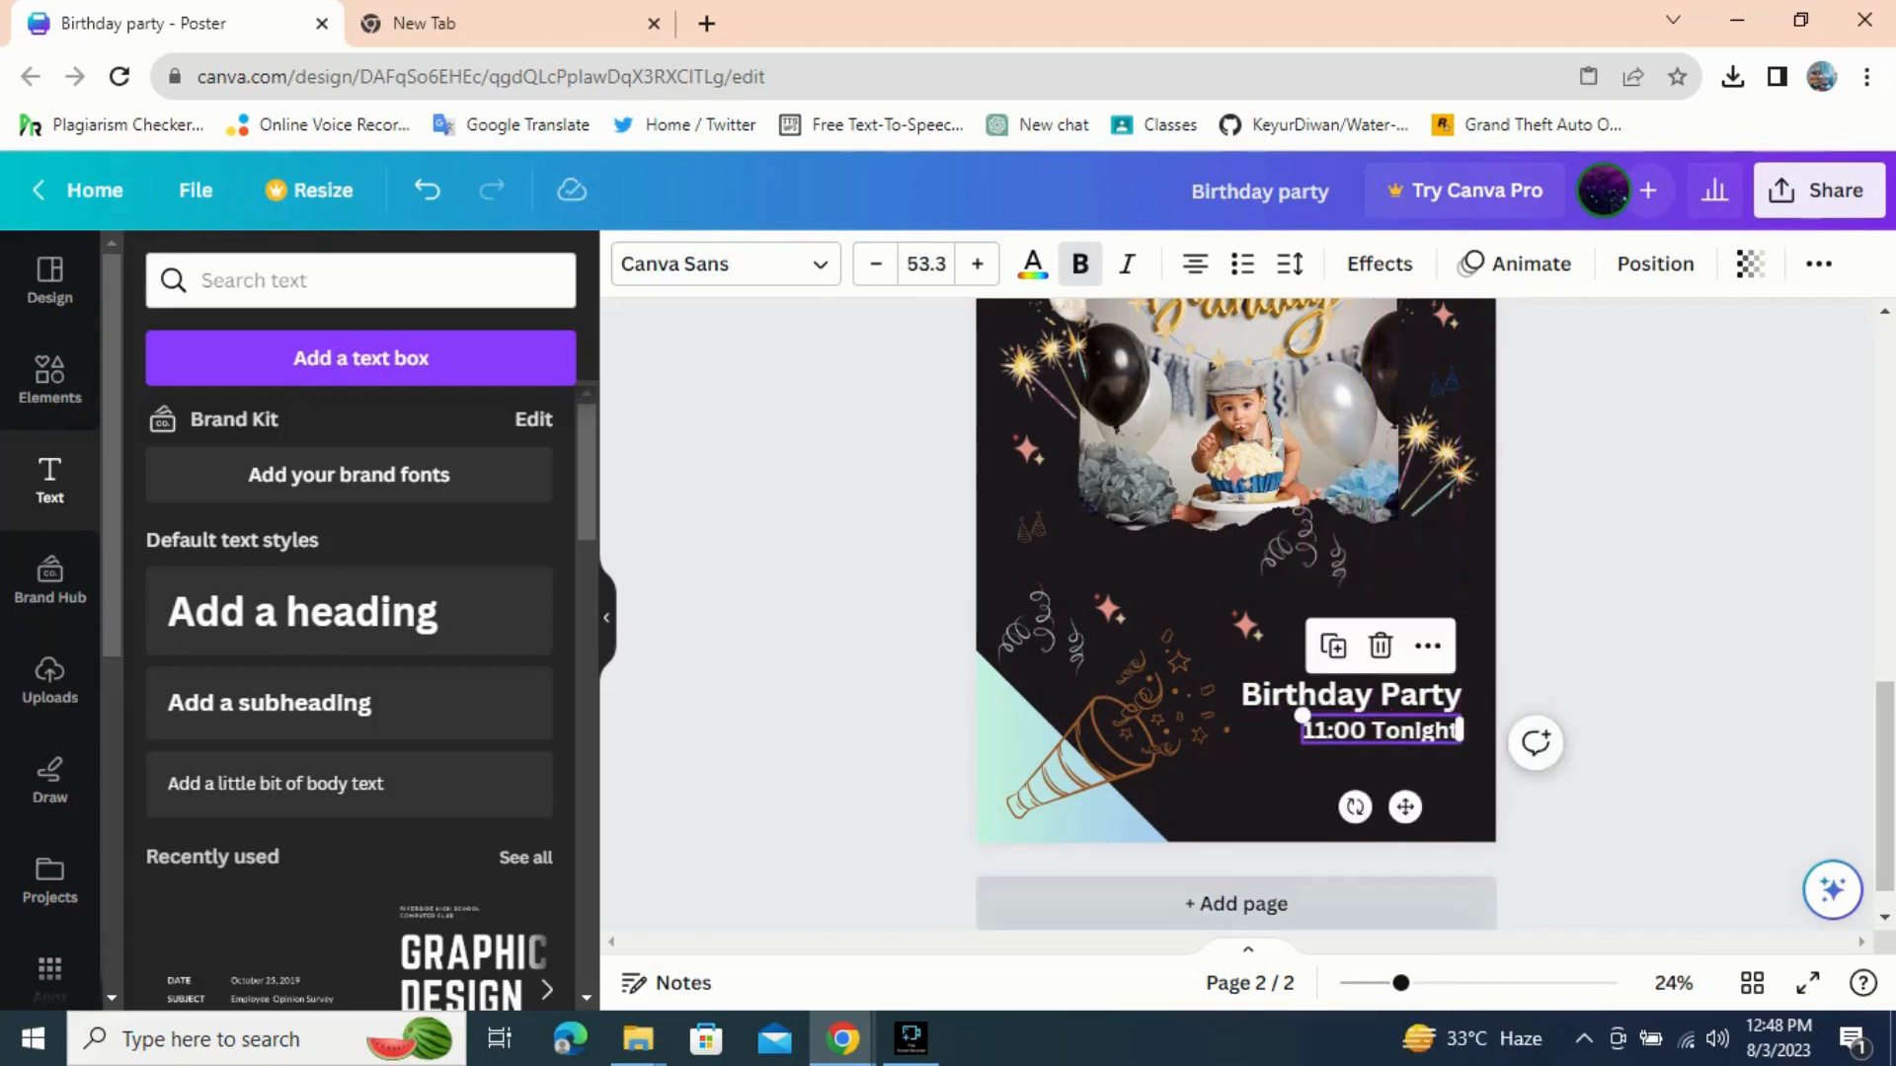
- Apply the Background effect to "Birthday Party" with roundness 0 and spread 0, coloured light teal
drag(1401, 984, 1423, 983)
click(1392, 757)
click(1380, 264)
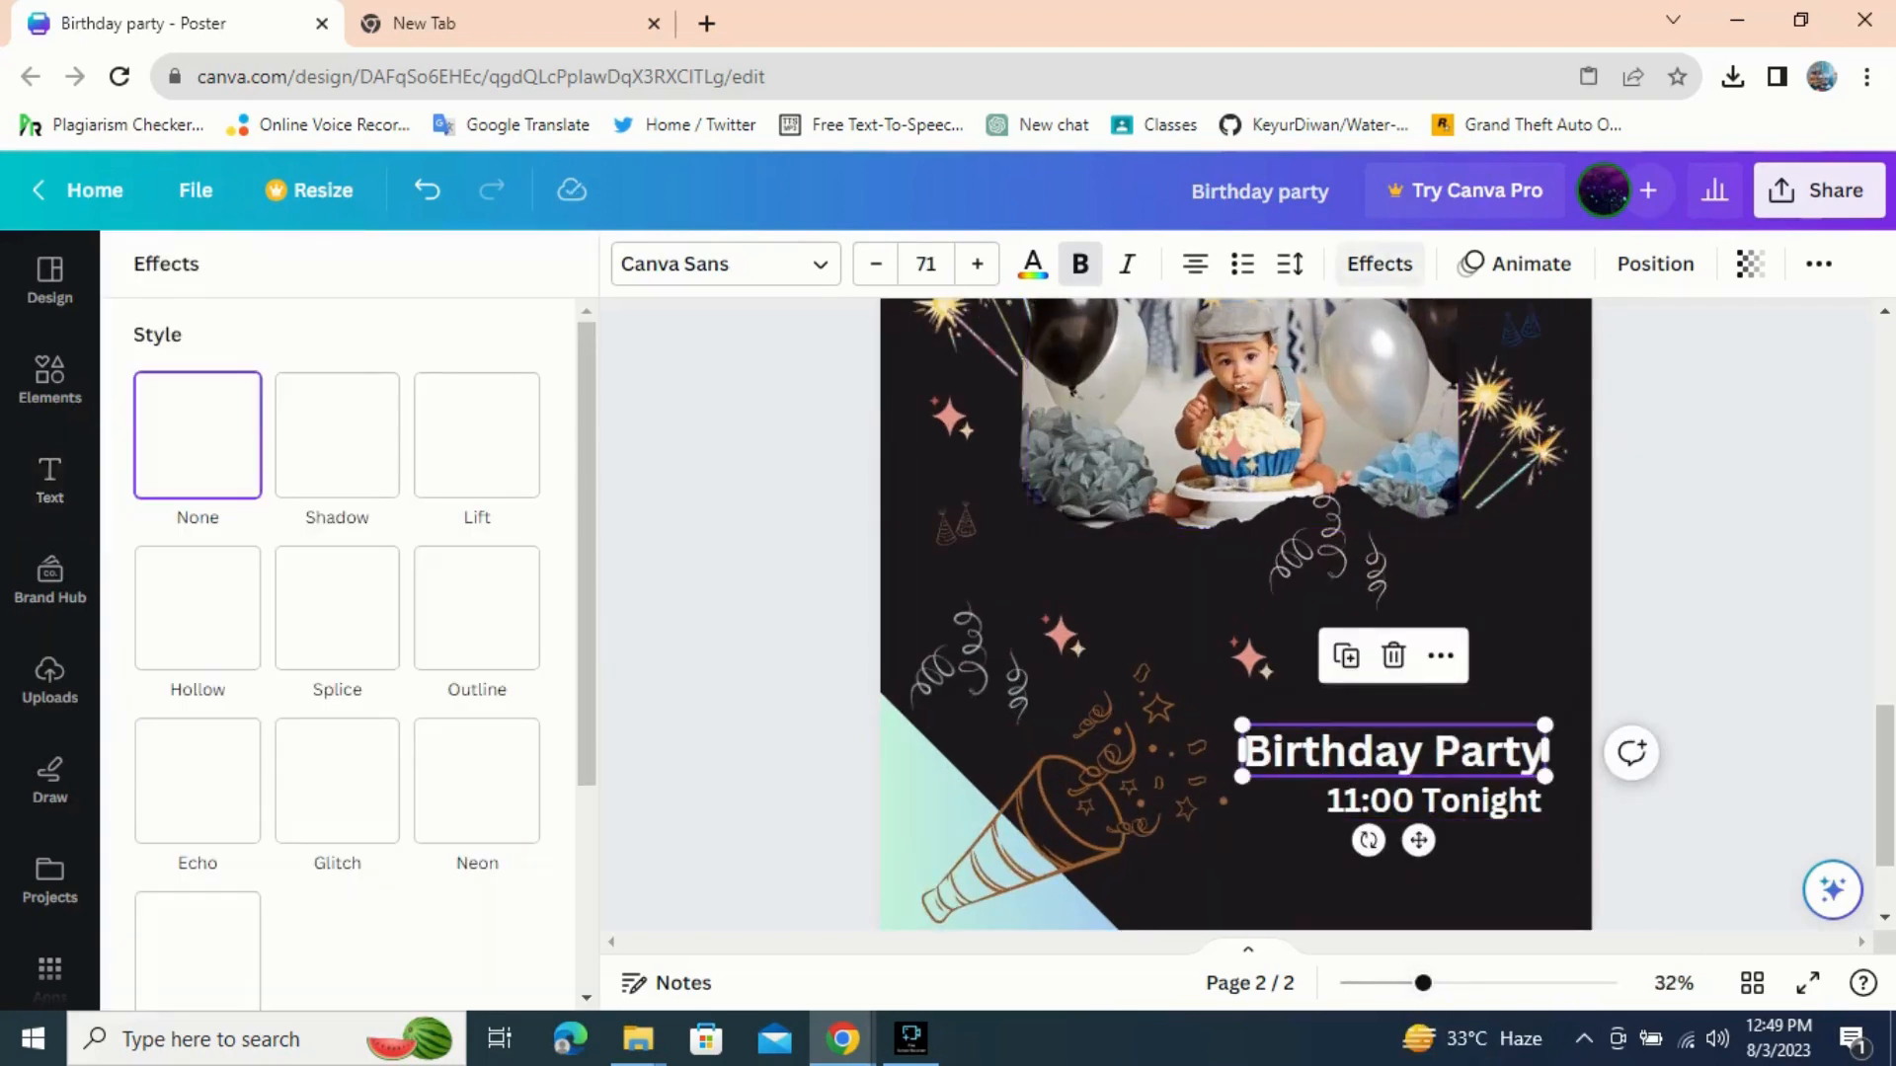
scroll(198, 652, down, 3)
click(198, 647)
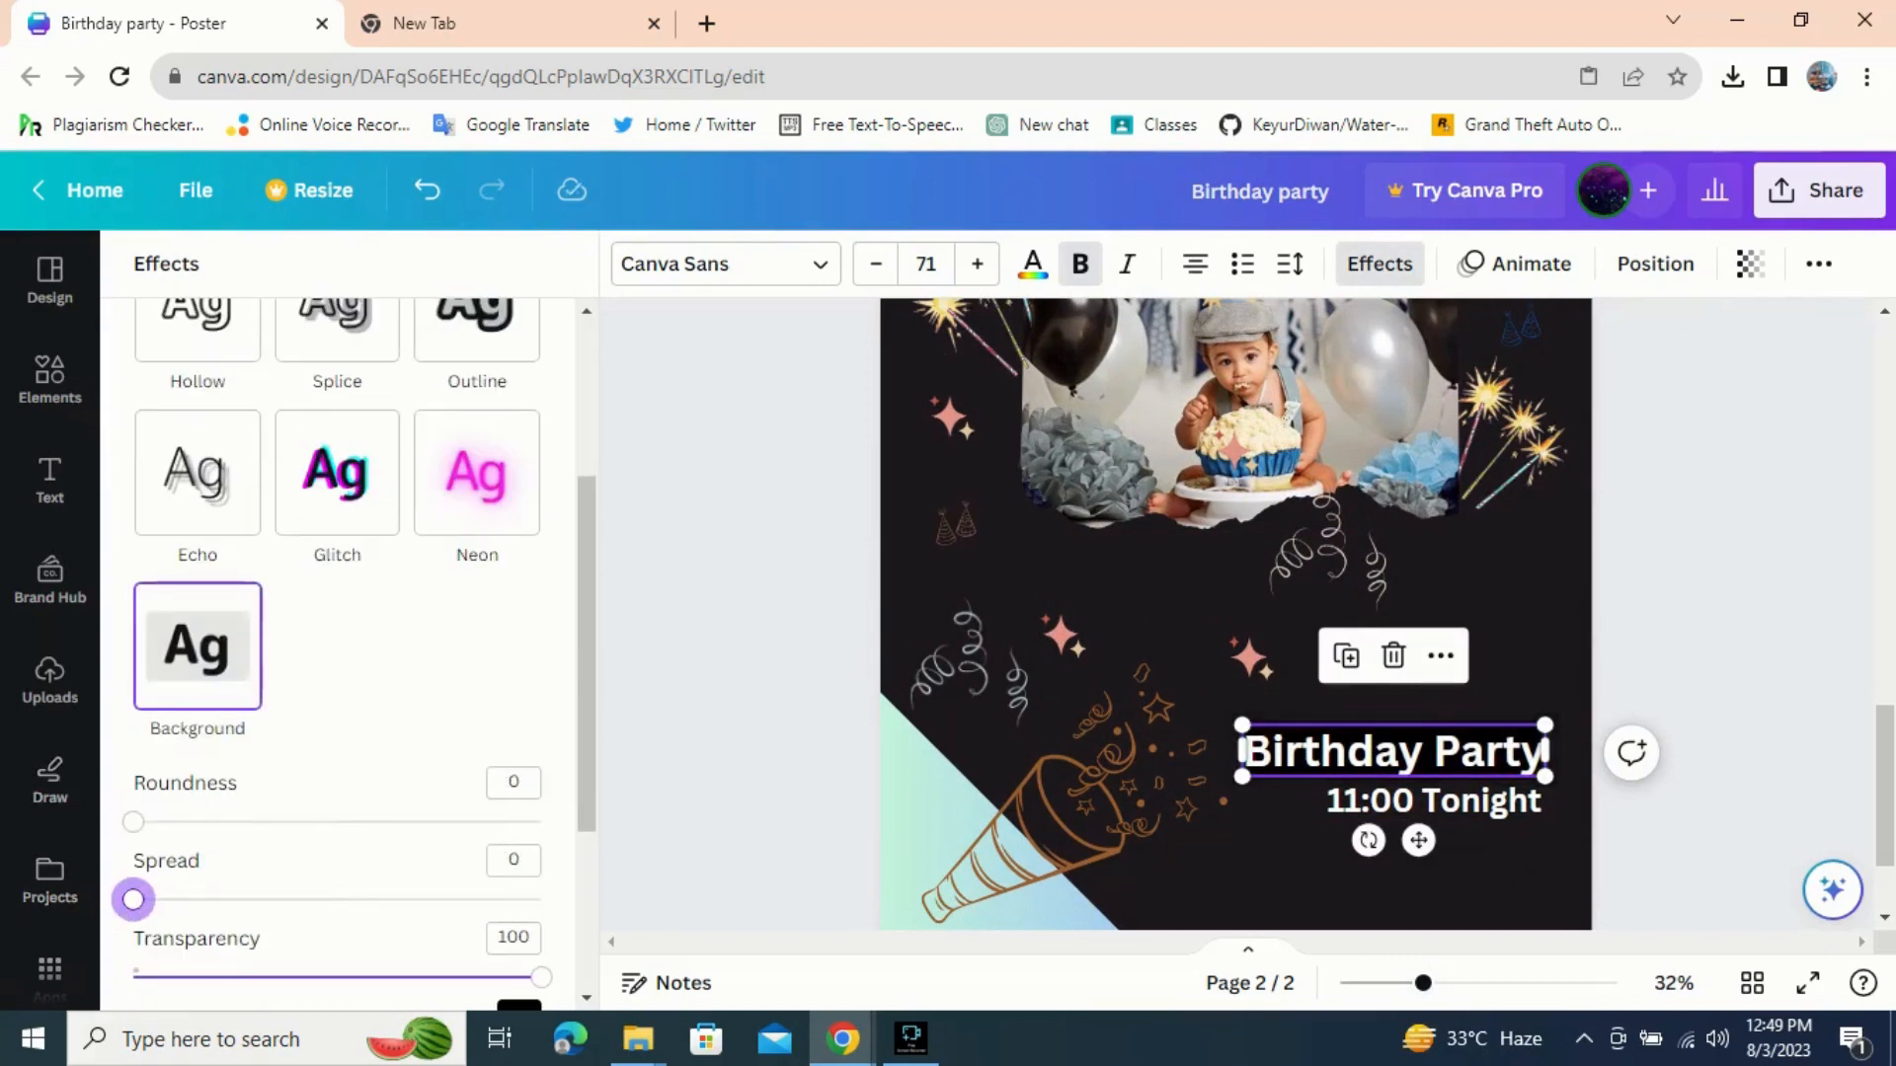
click(519, 1005)
click(492, 760)
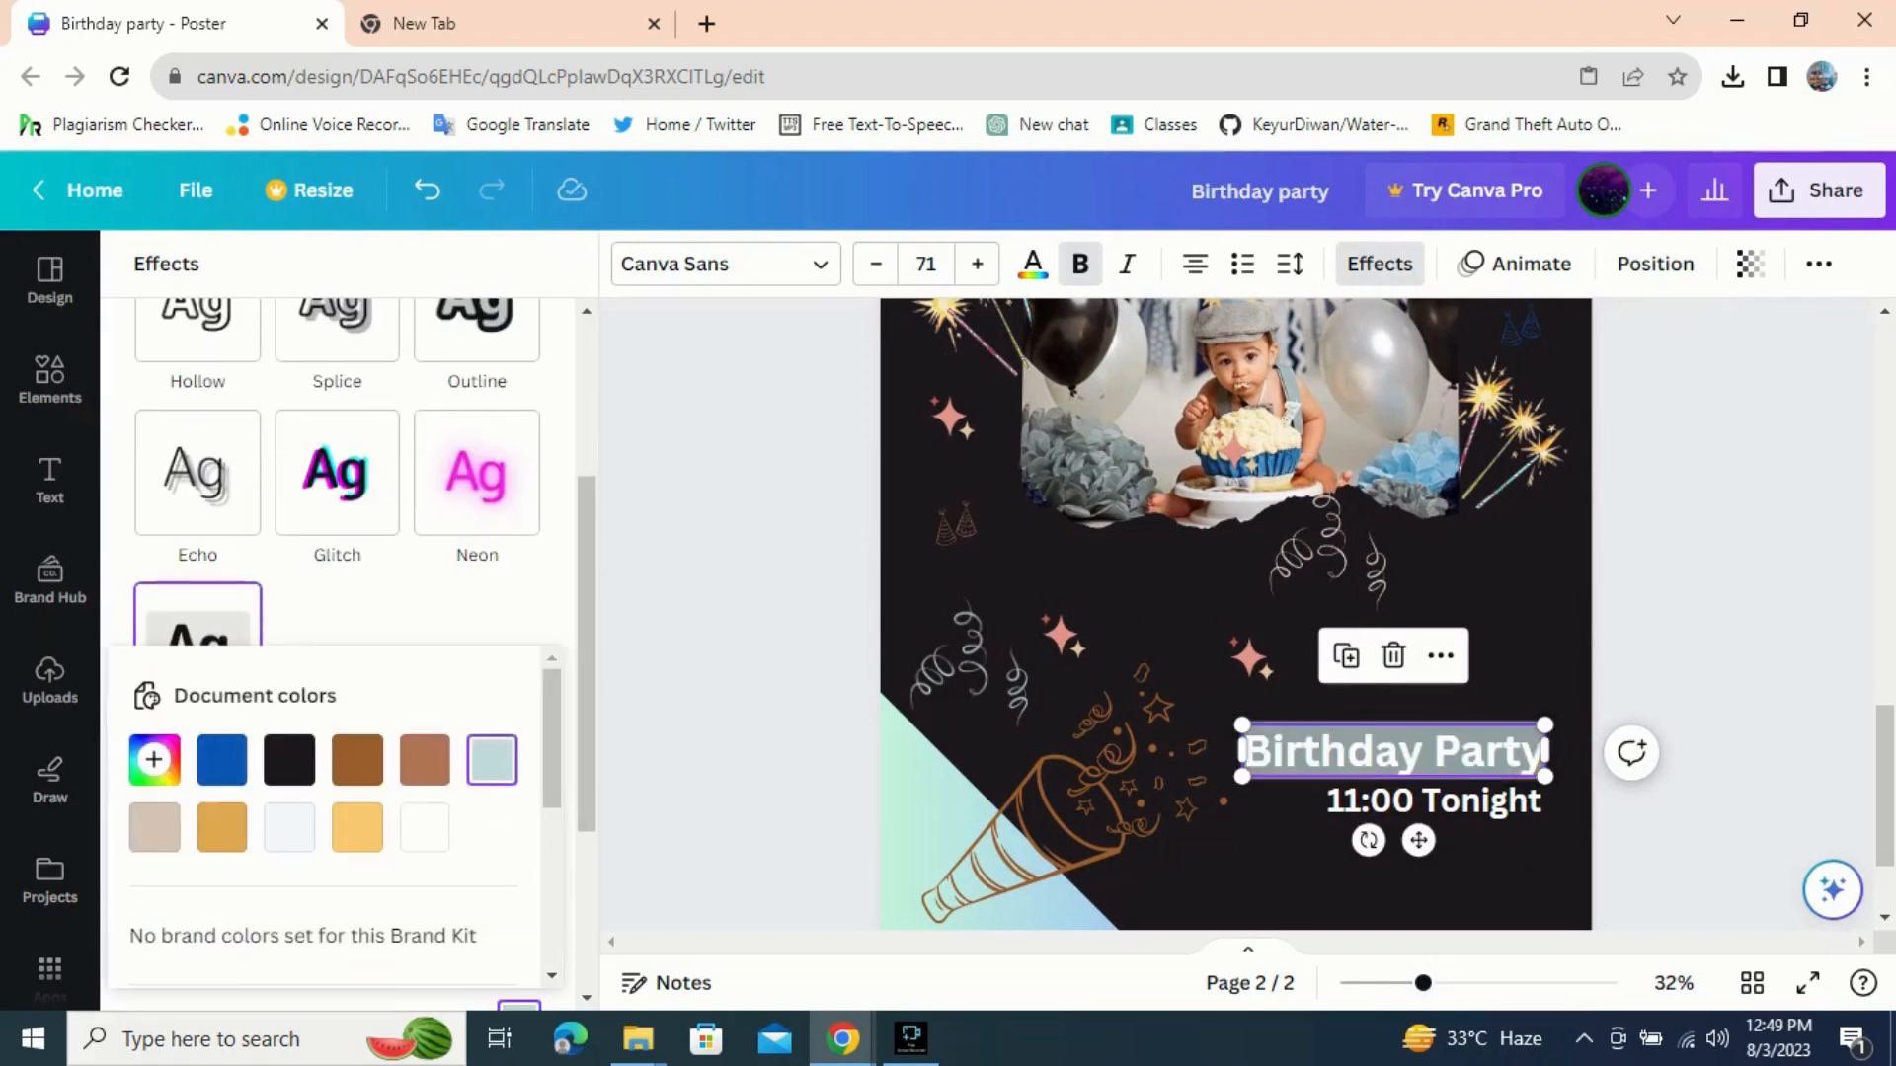
- Set the "Birthday Party" text color to white and change its font to Bukhari Script
click(311, 432)
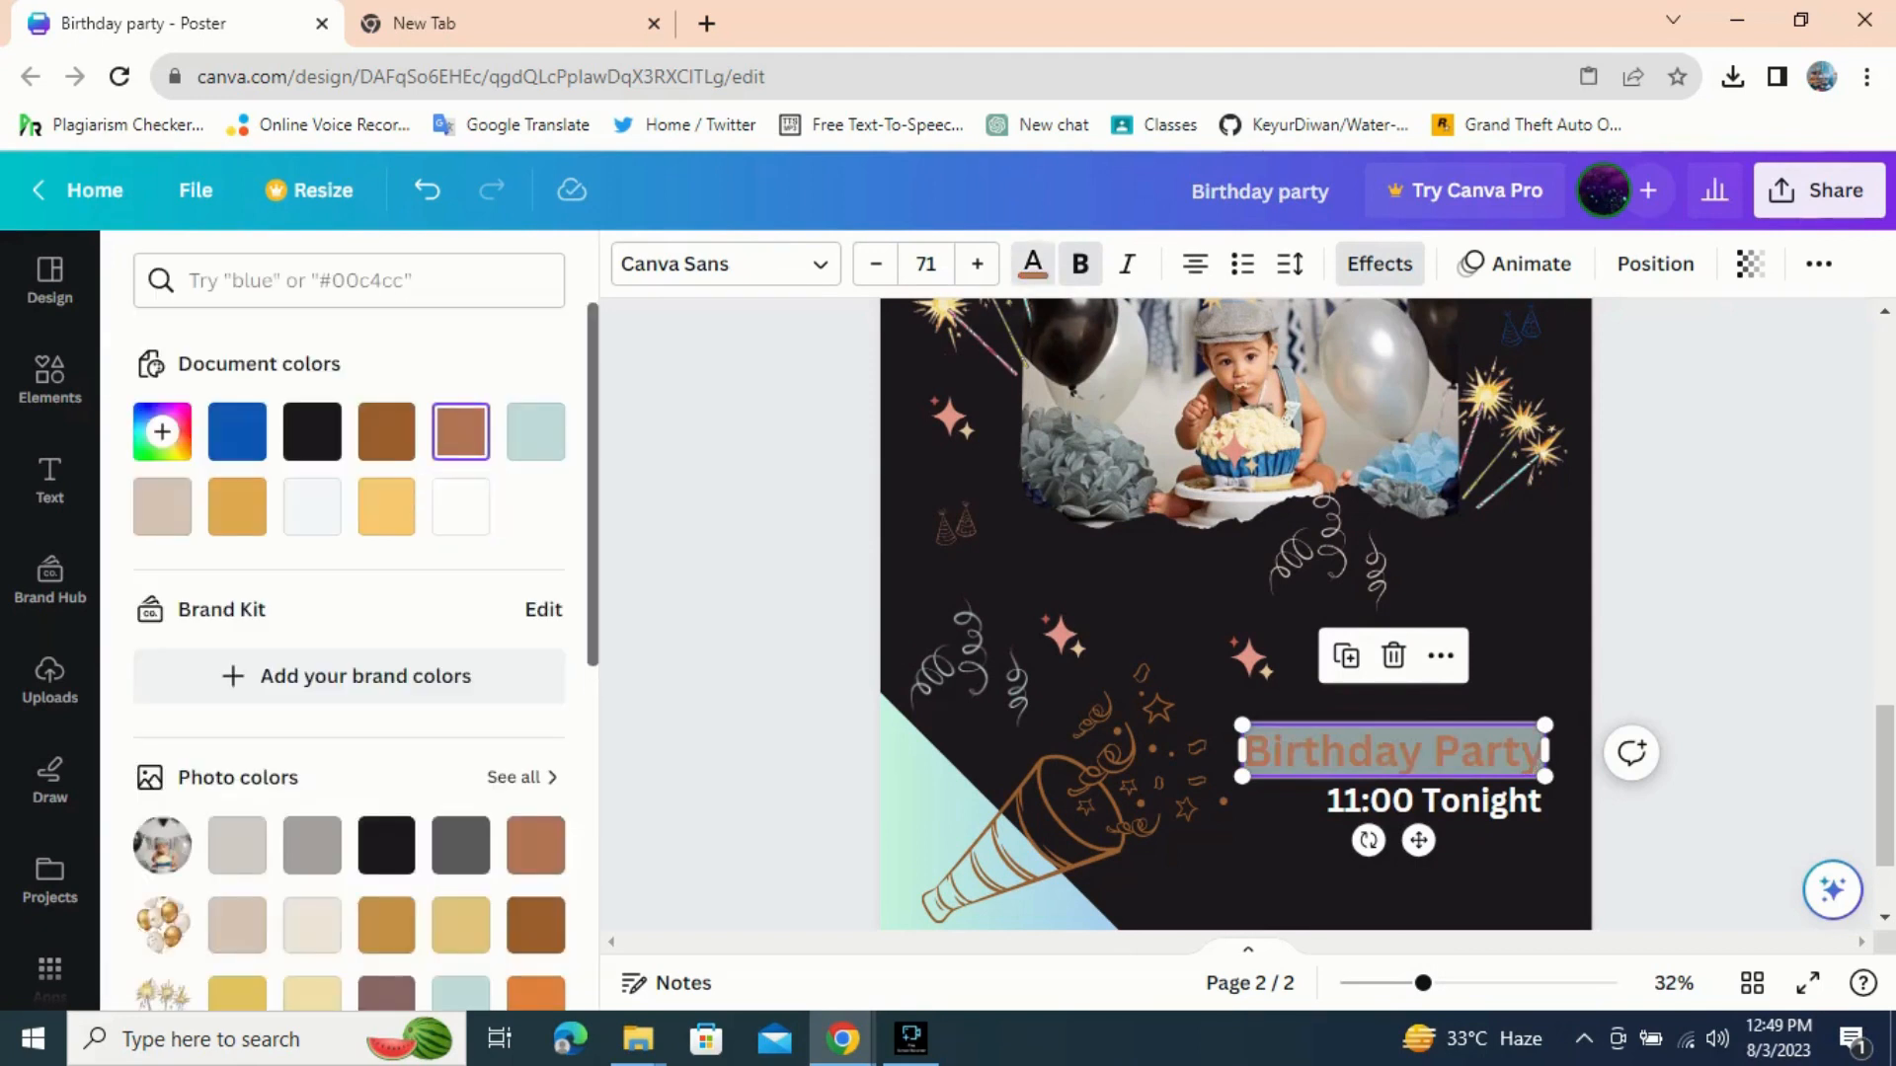
click(460, 505)
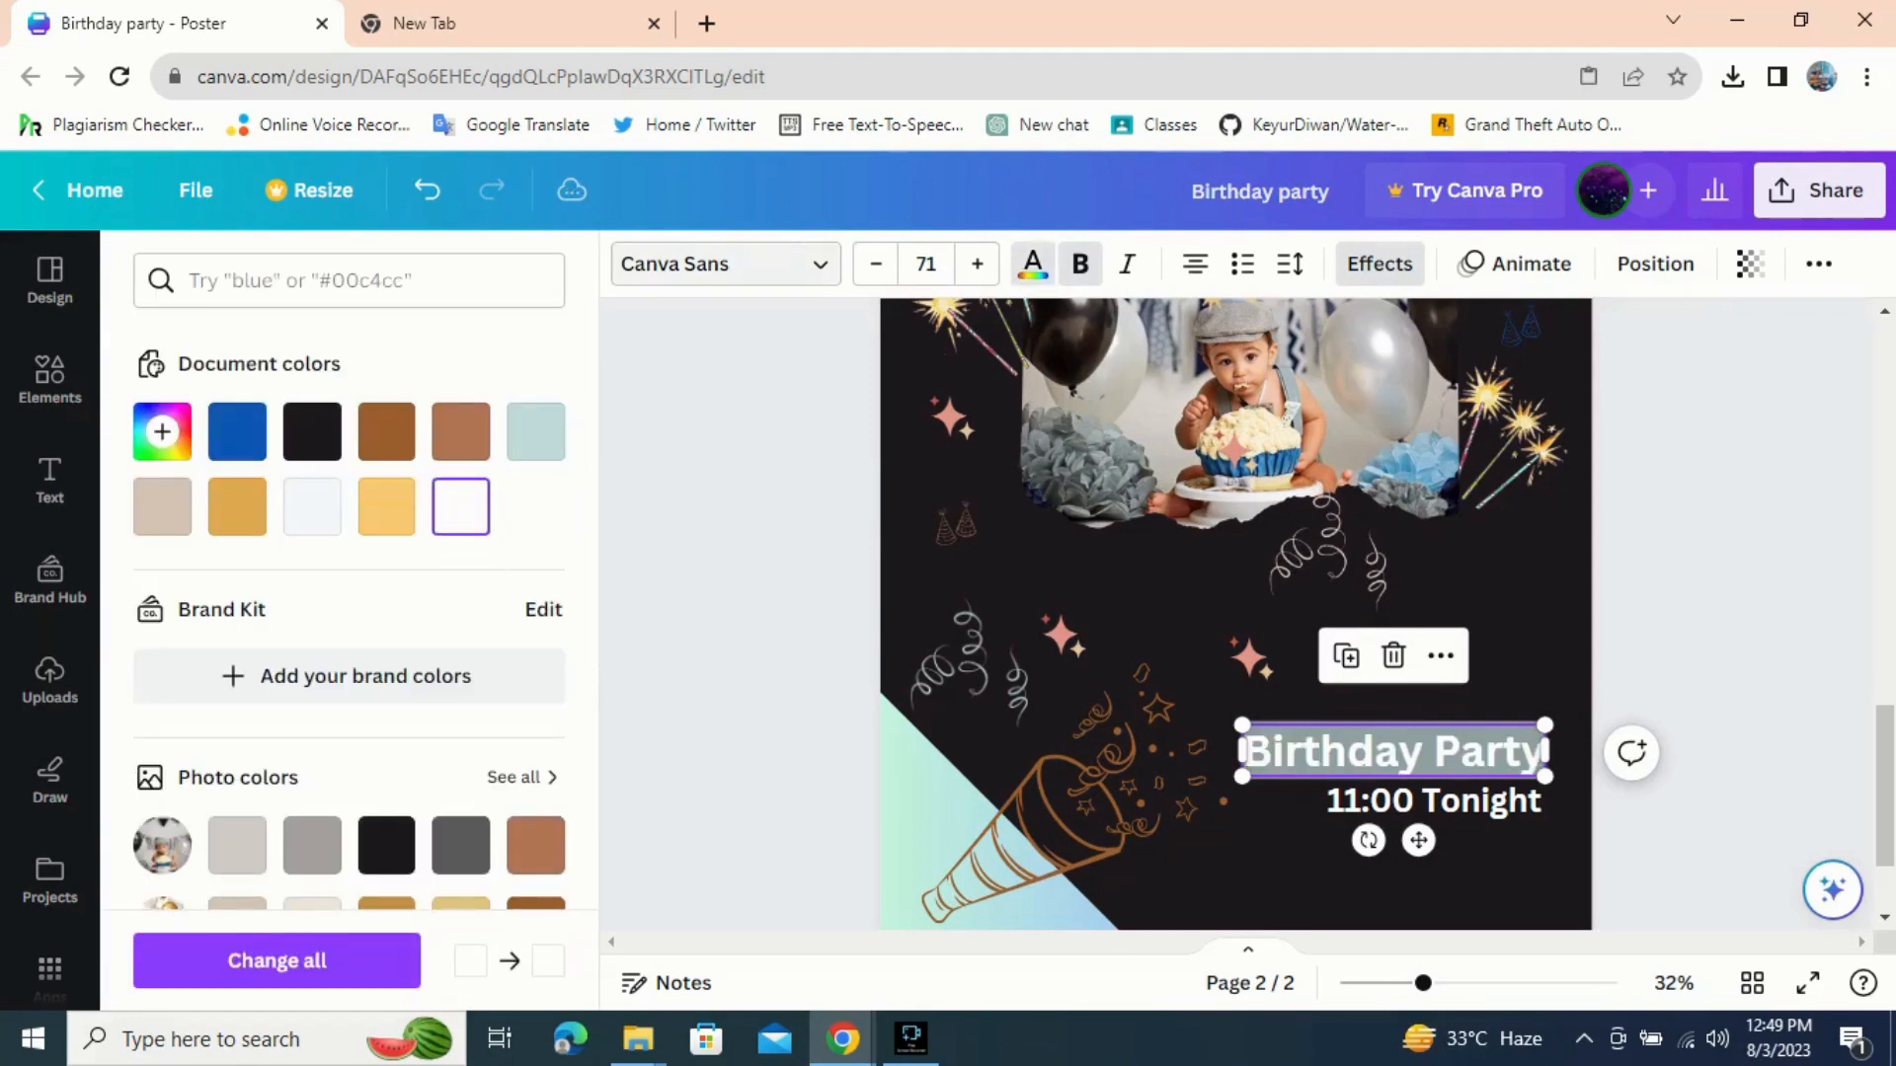
click(726, 264)
click(207, 557)
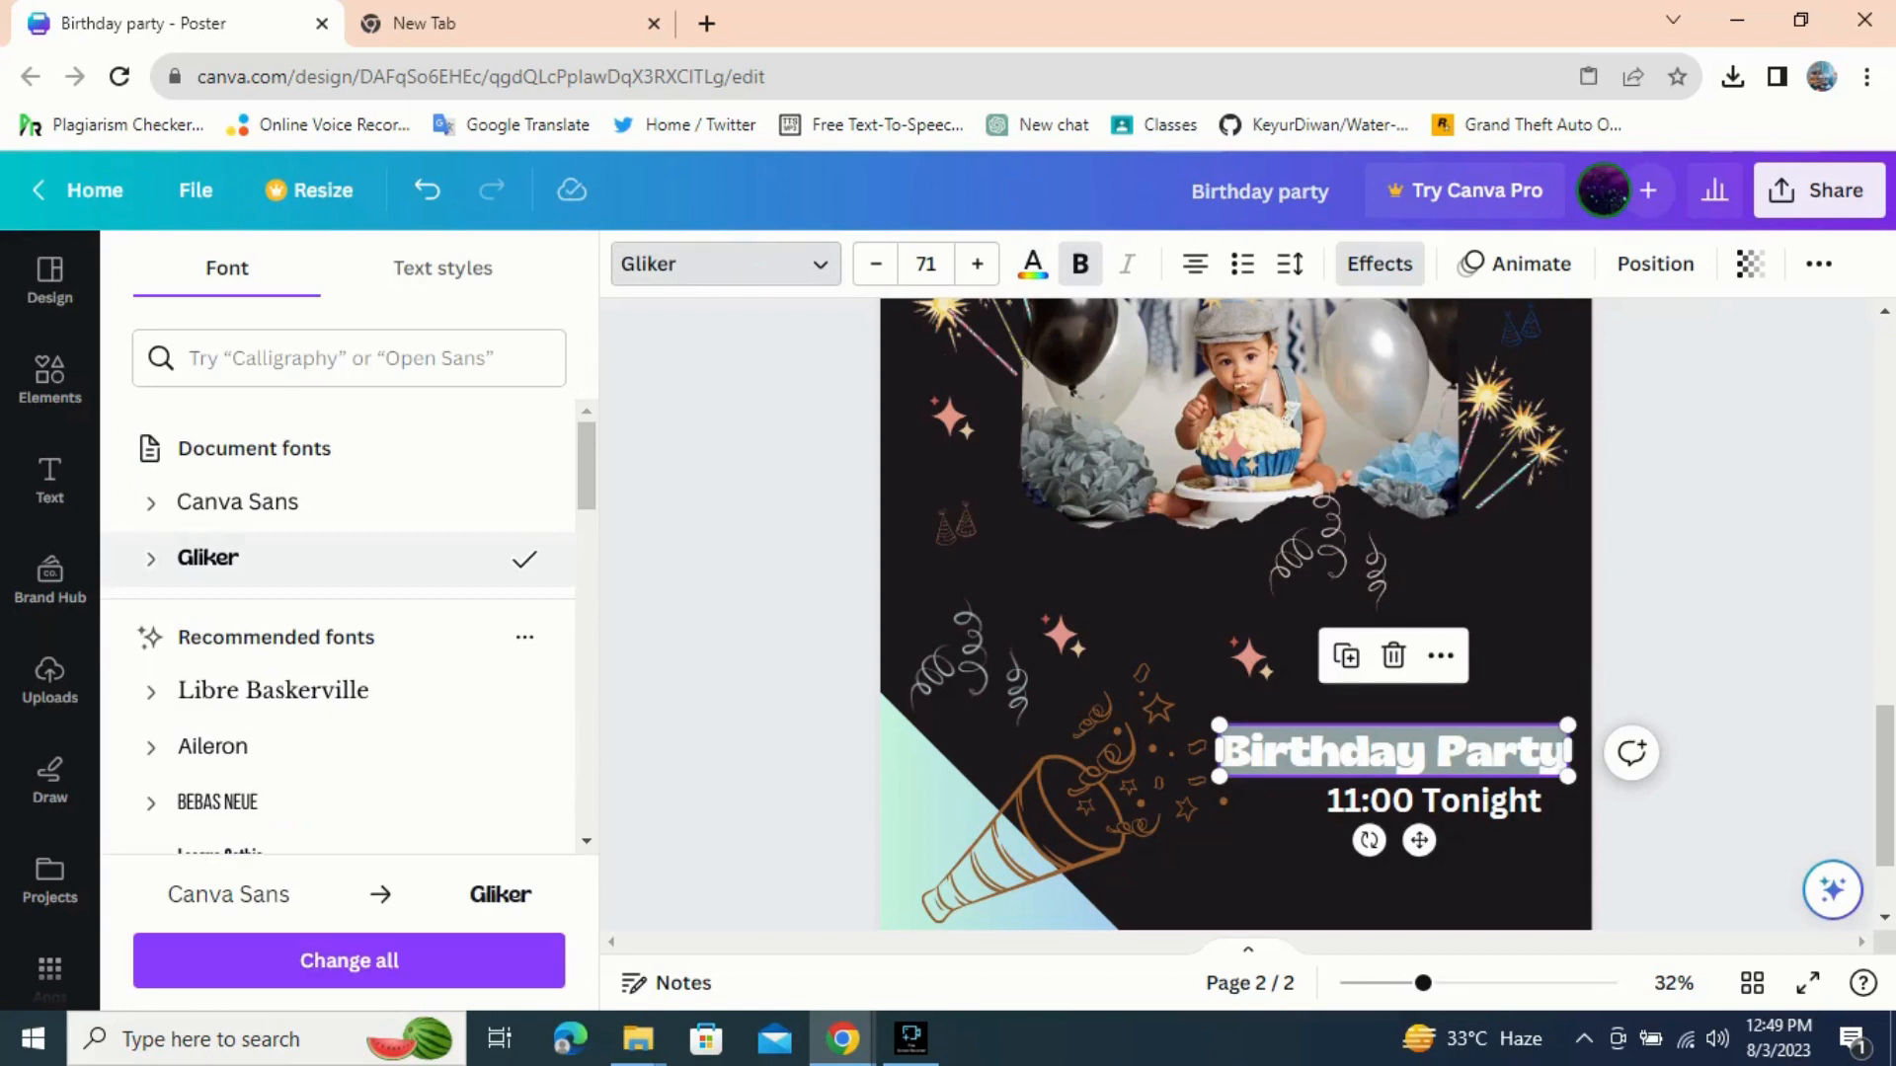
scroll(336, 650, down, 4)
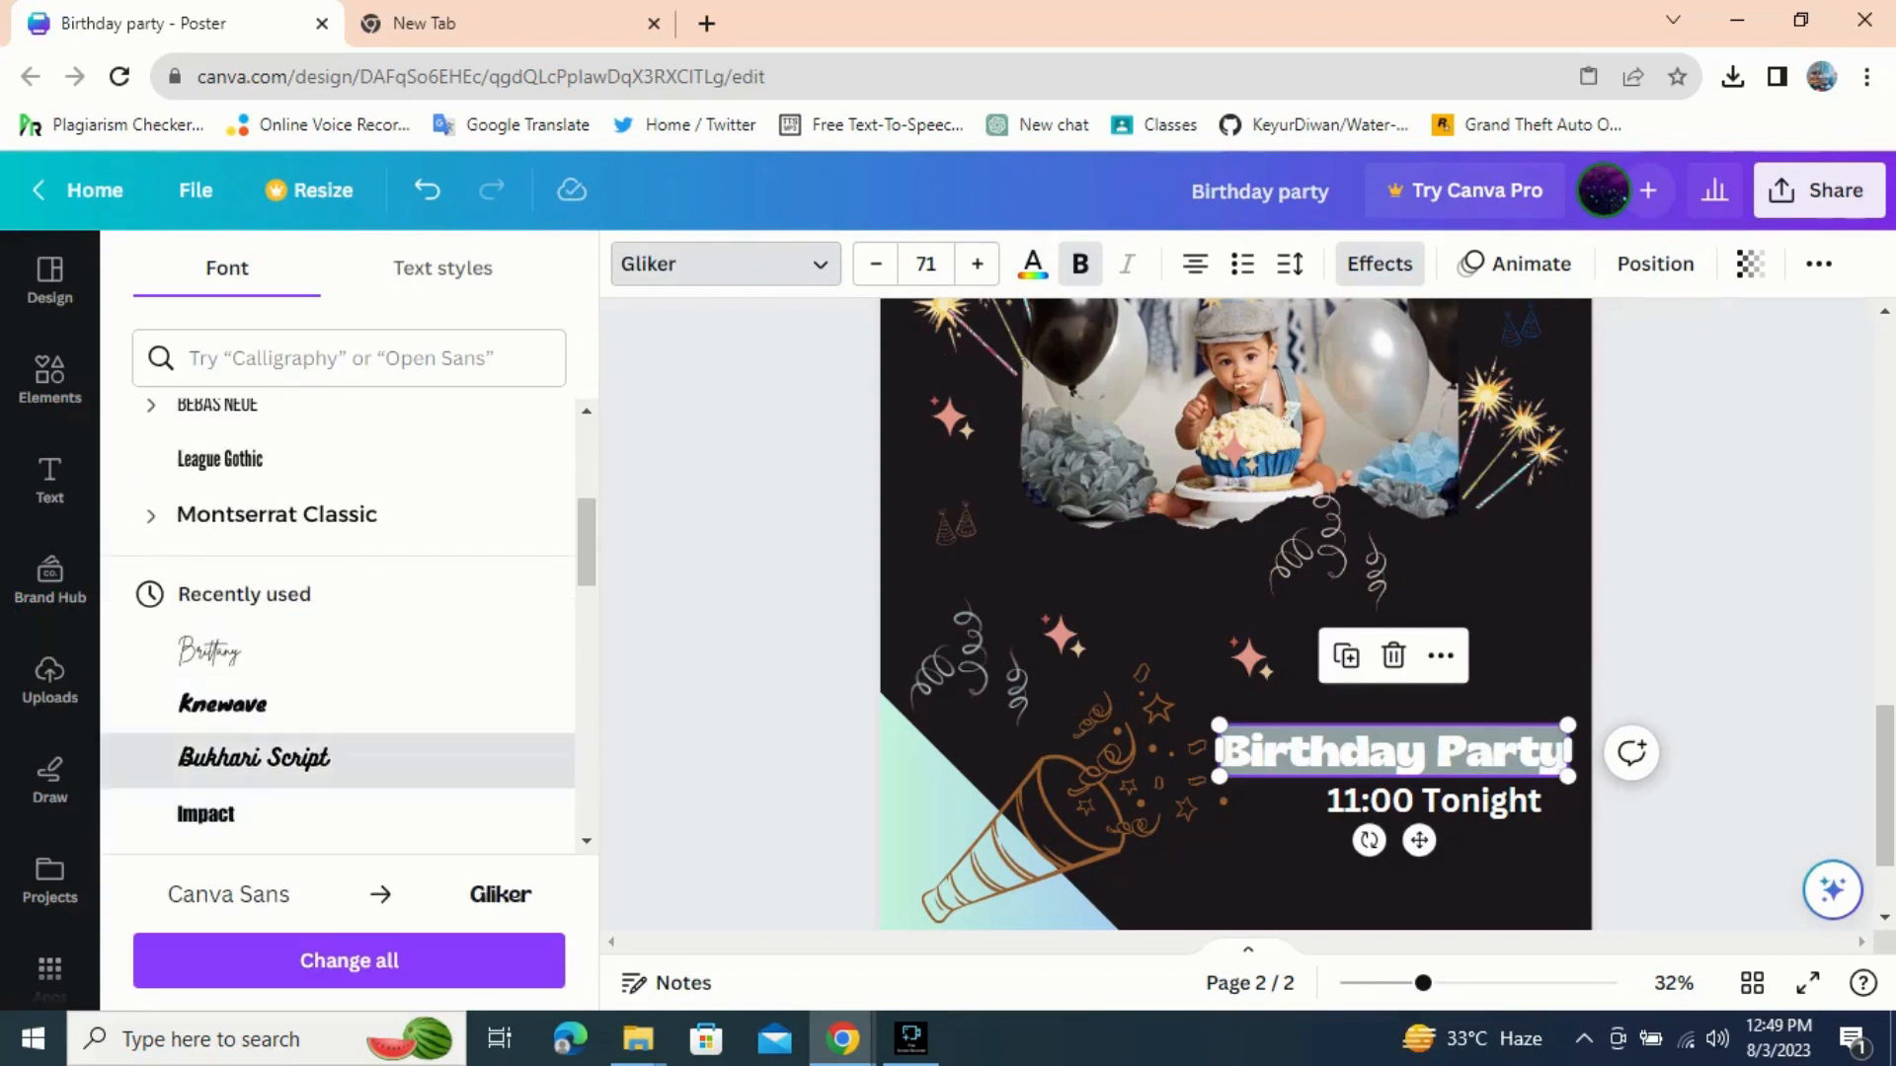
click(254, 757)
scroll(335, 622, down, 4)
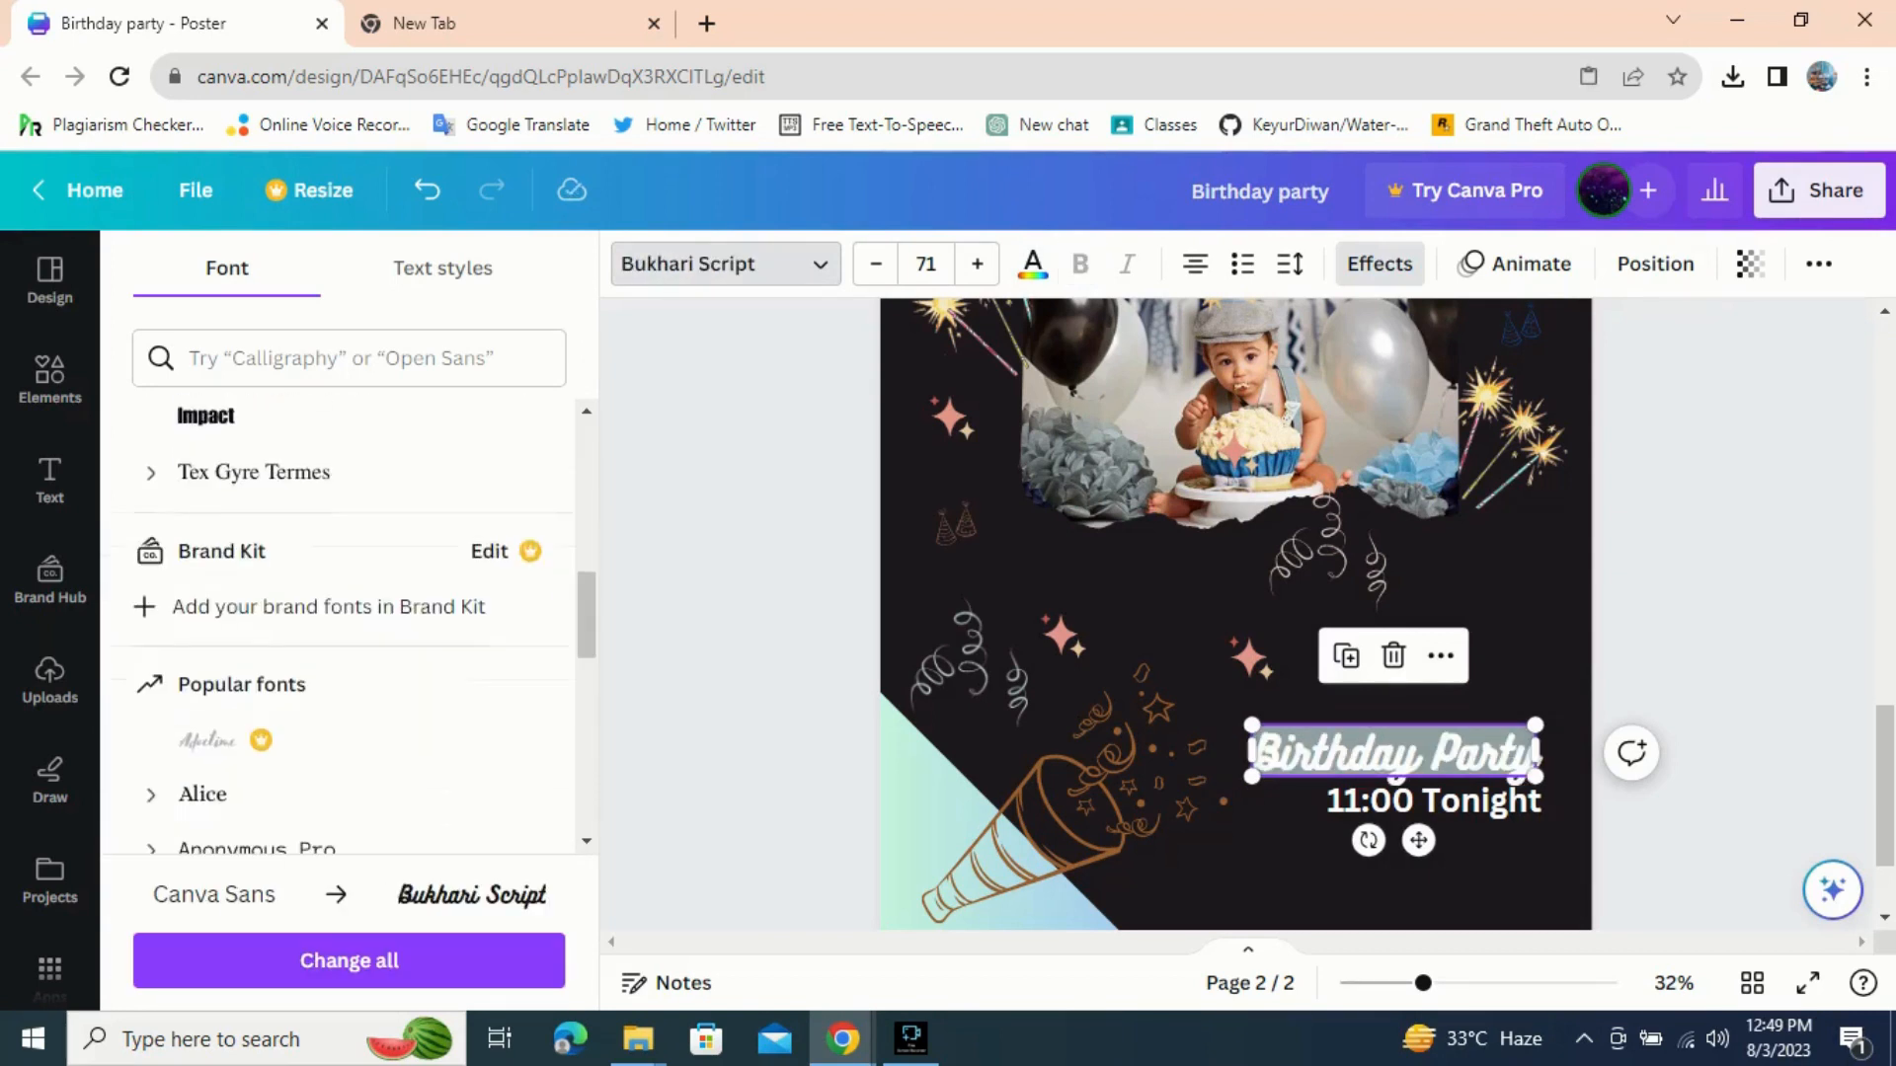
scroll(336, 622, up, 10)
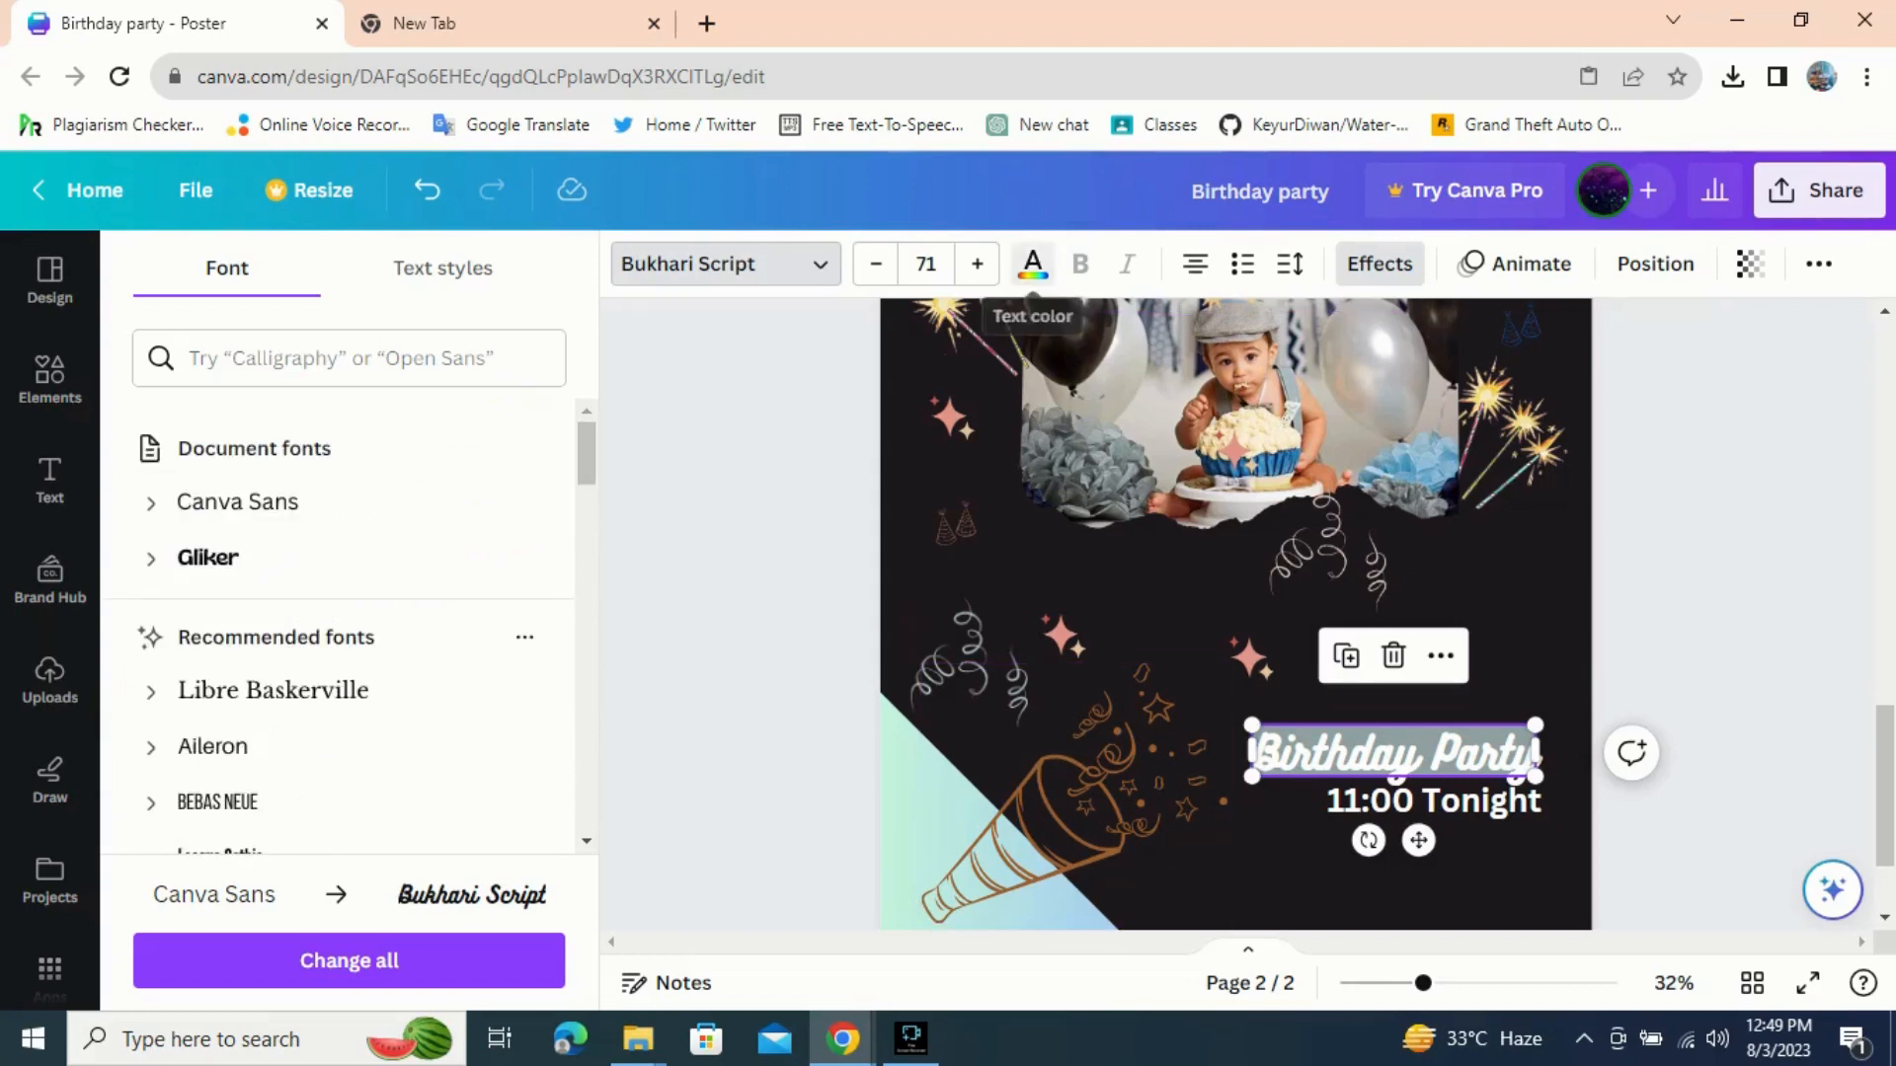
- Set the "Birthday Party" text color to light teal #c0dcdb
click(1033, 263)
click(386, 431)
click(535, 431)
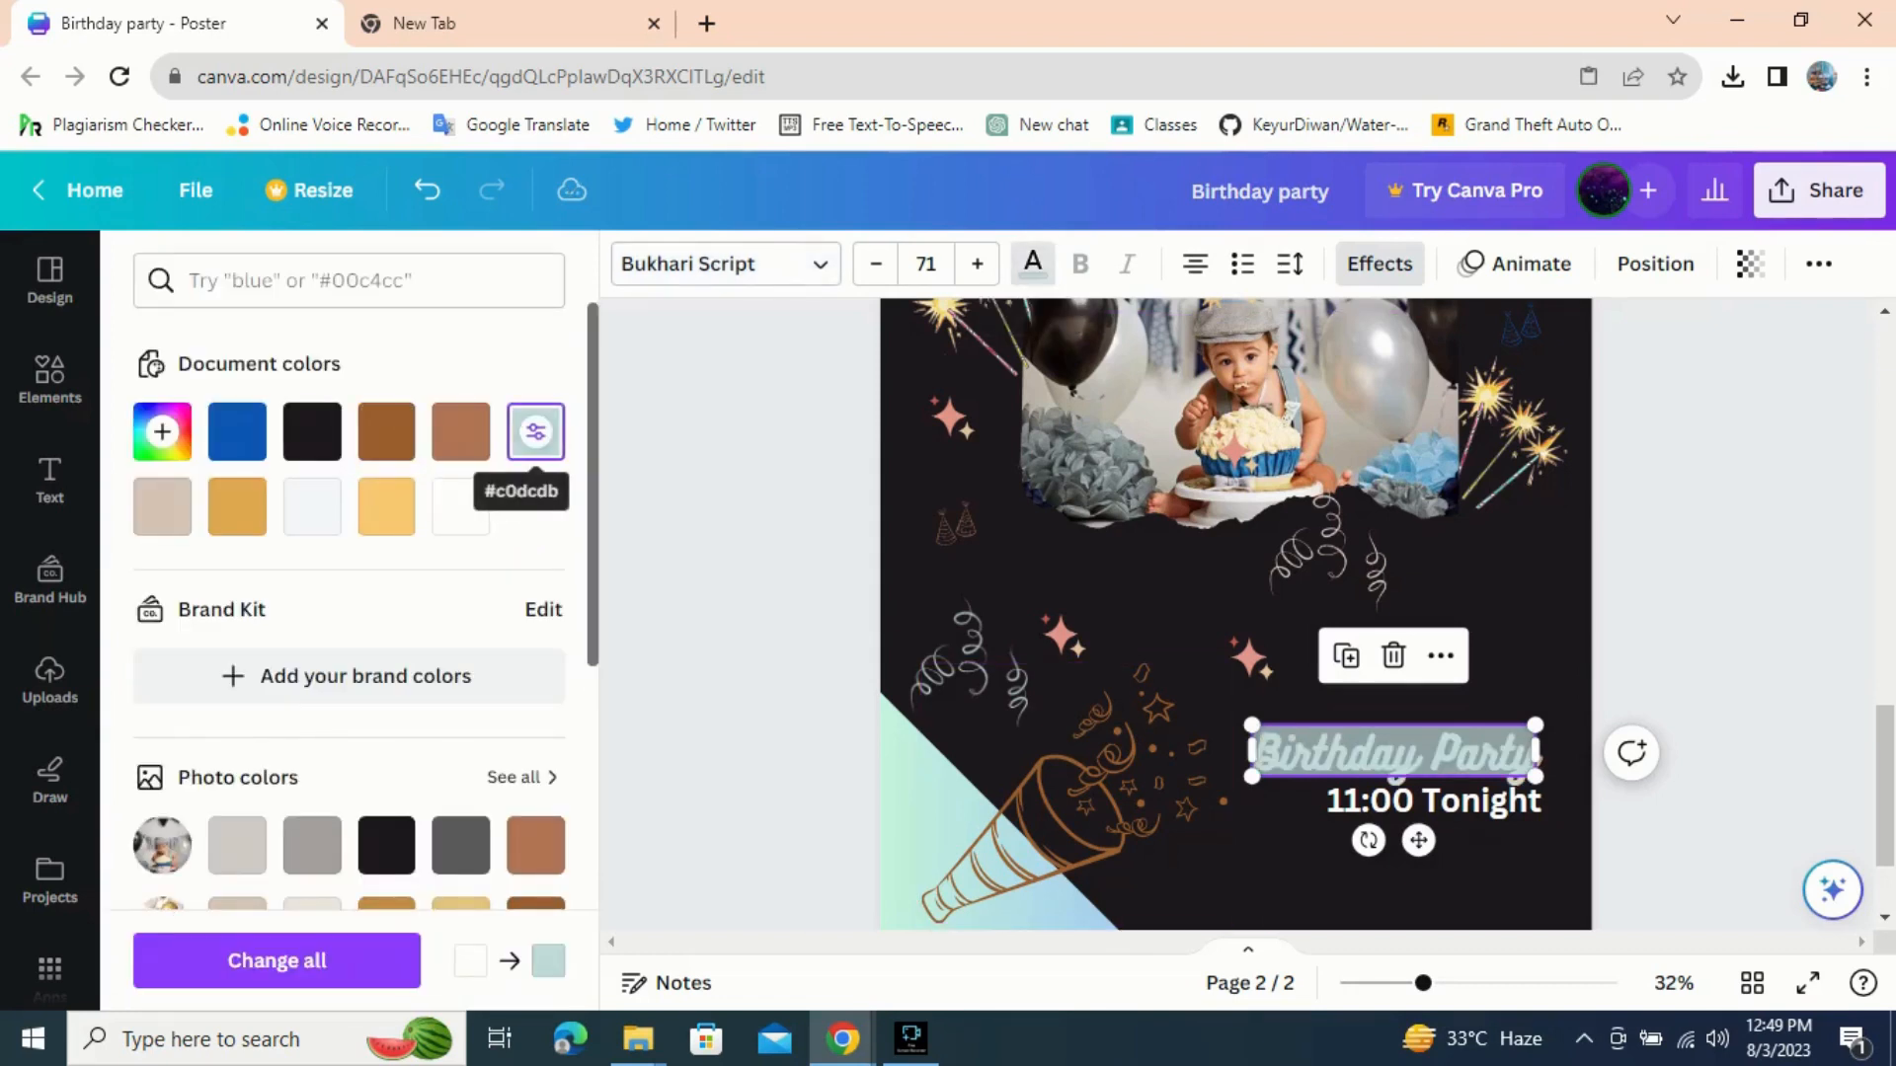
- Change the background effect color of "Birthday Party" to the gold document color
click(1380, 264)
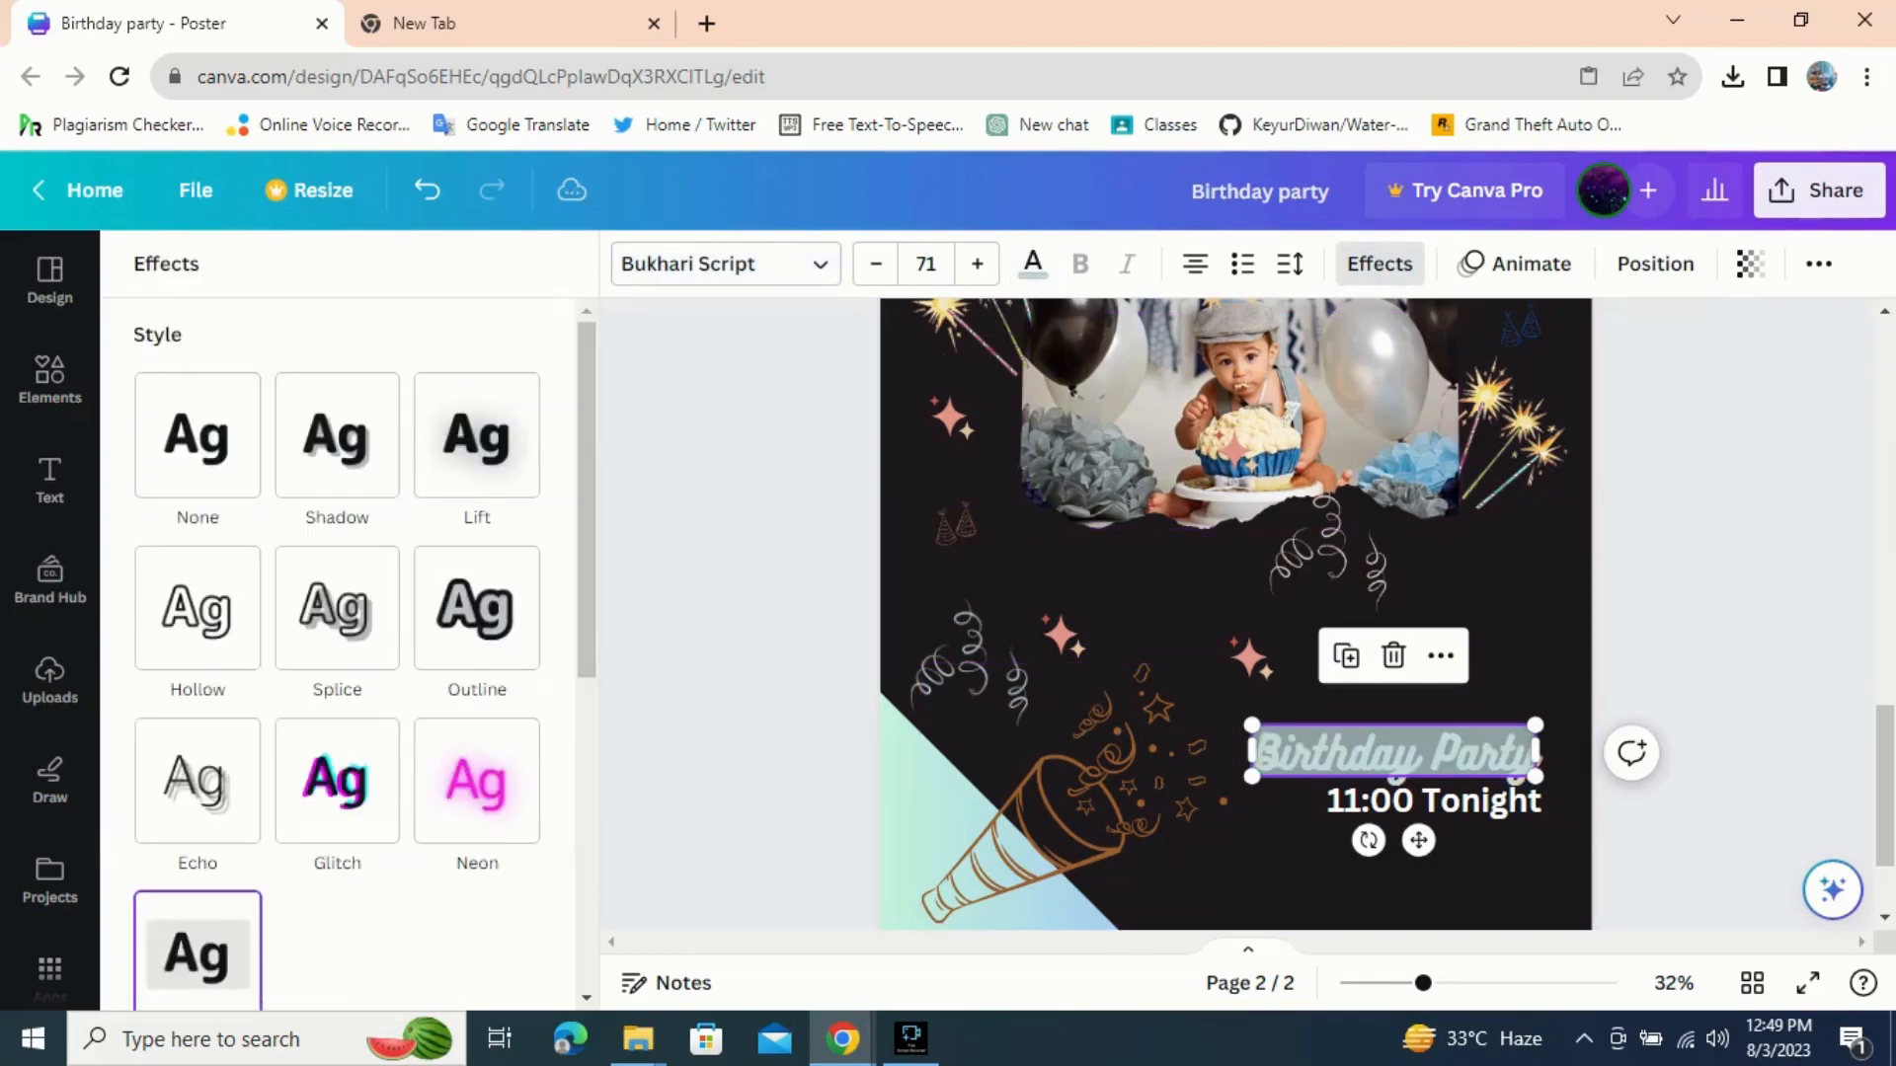
scroll(518, 711, down, 6)
click(518, 711)
click(424, 450)
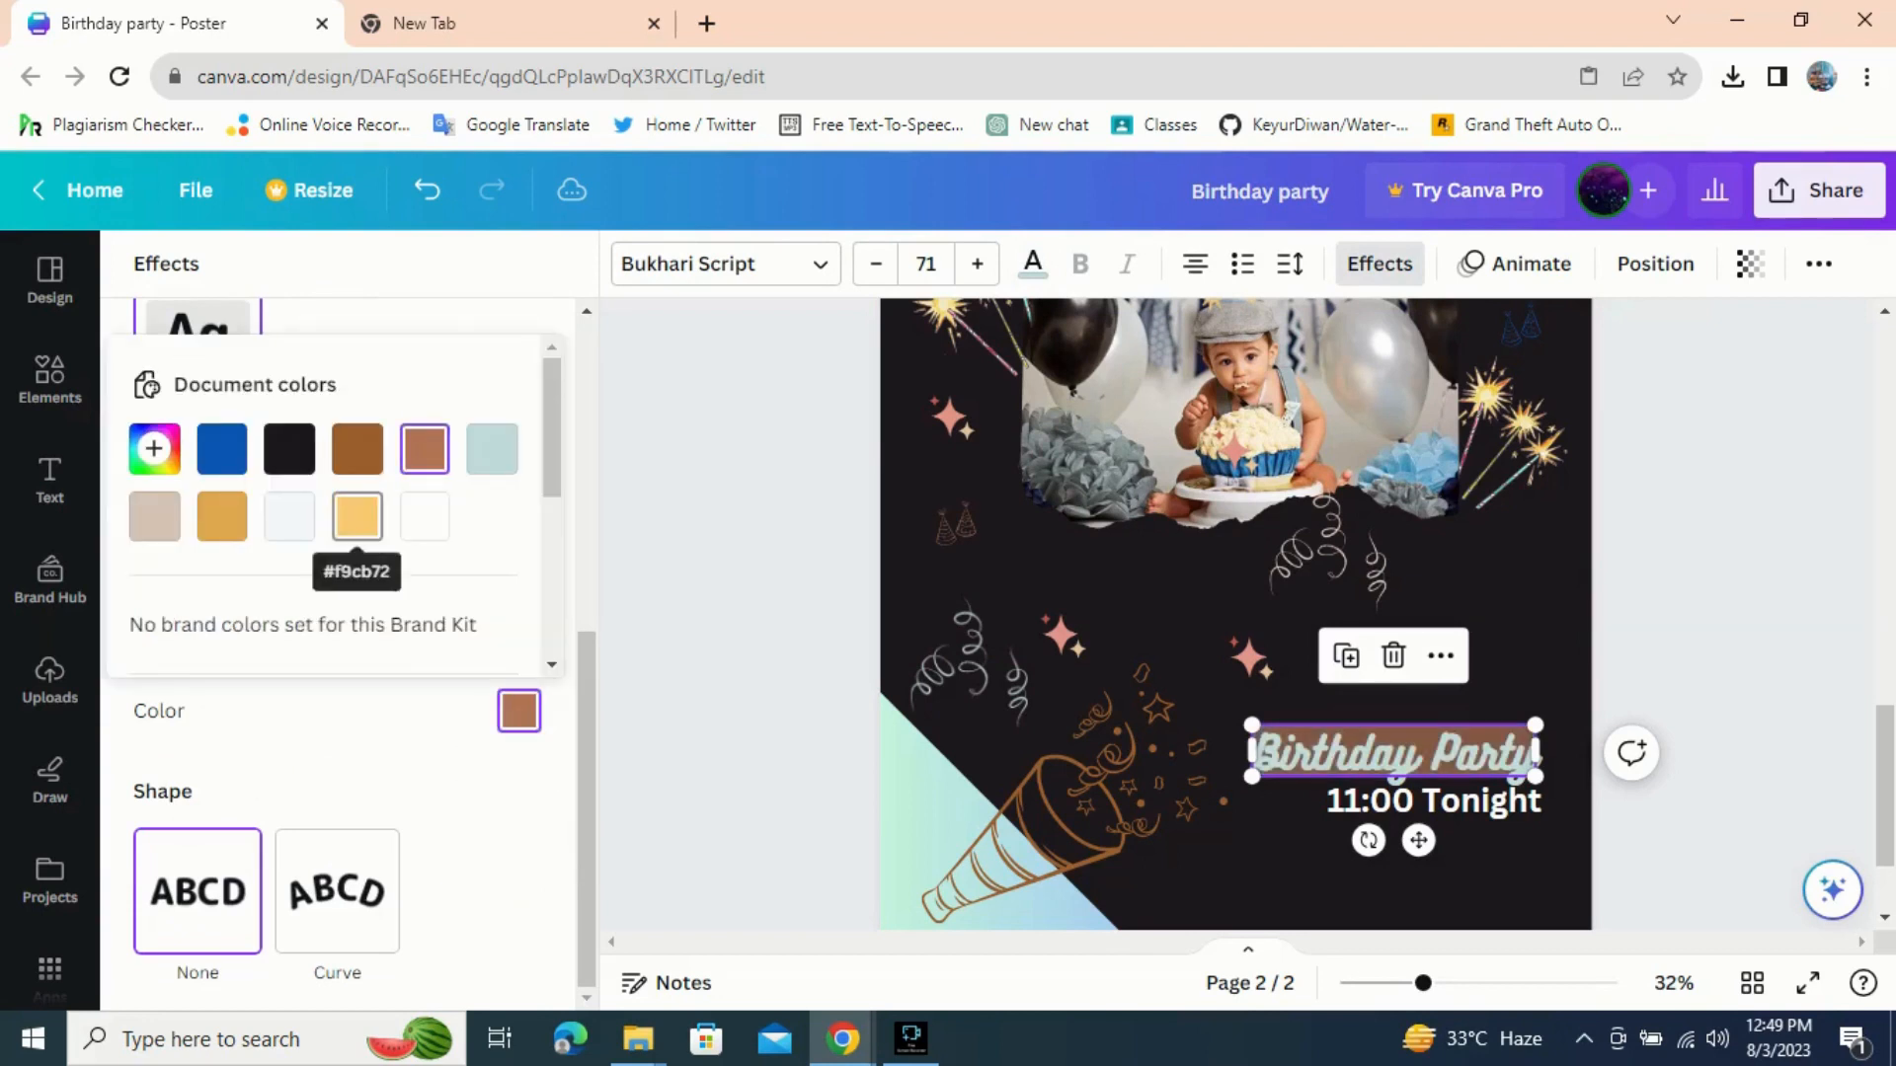
click(357, 515)
click(222, 515)
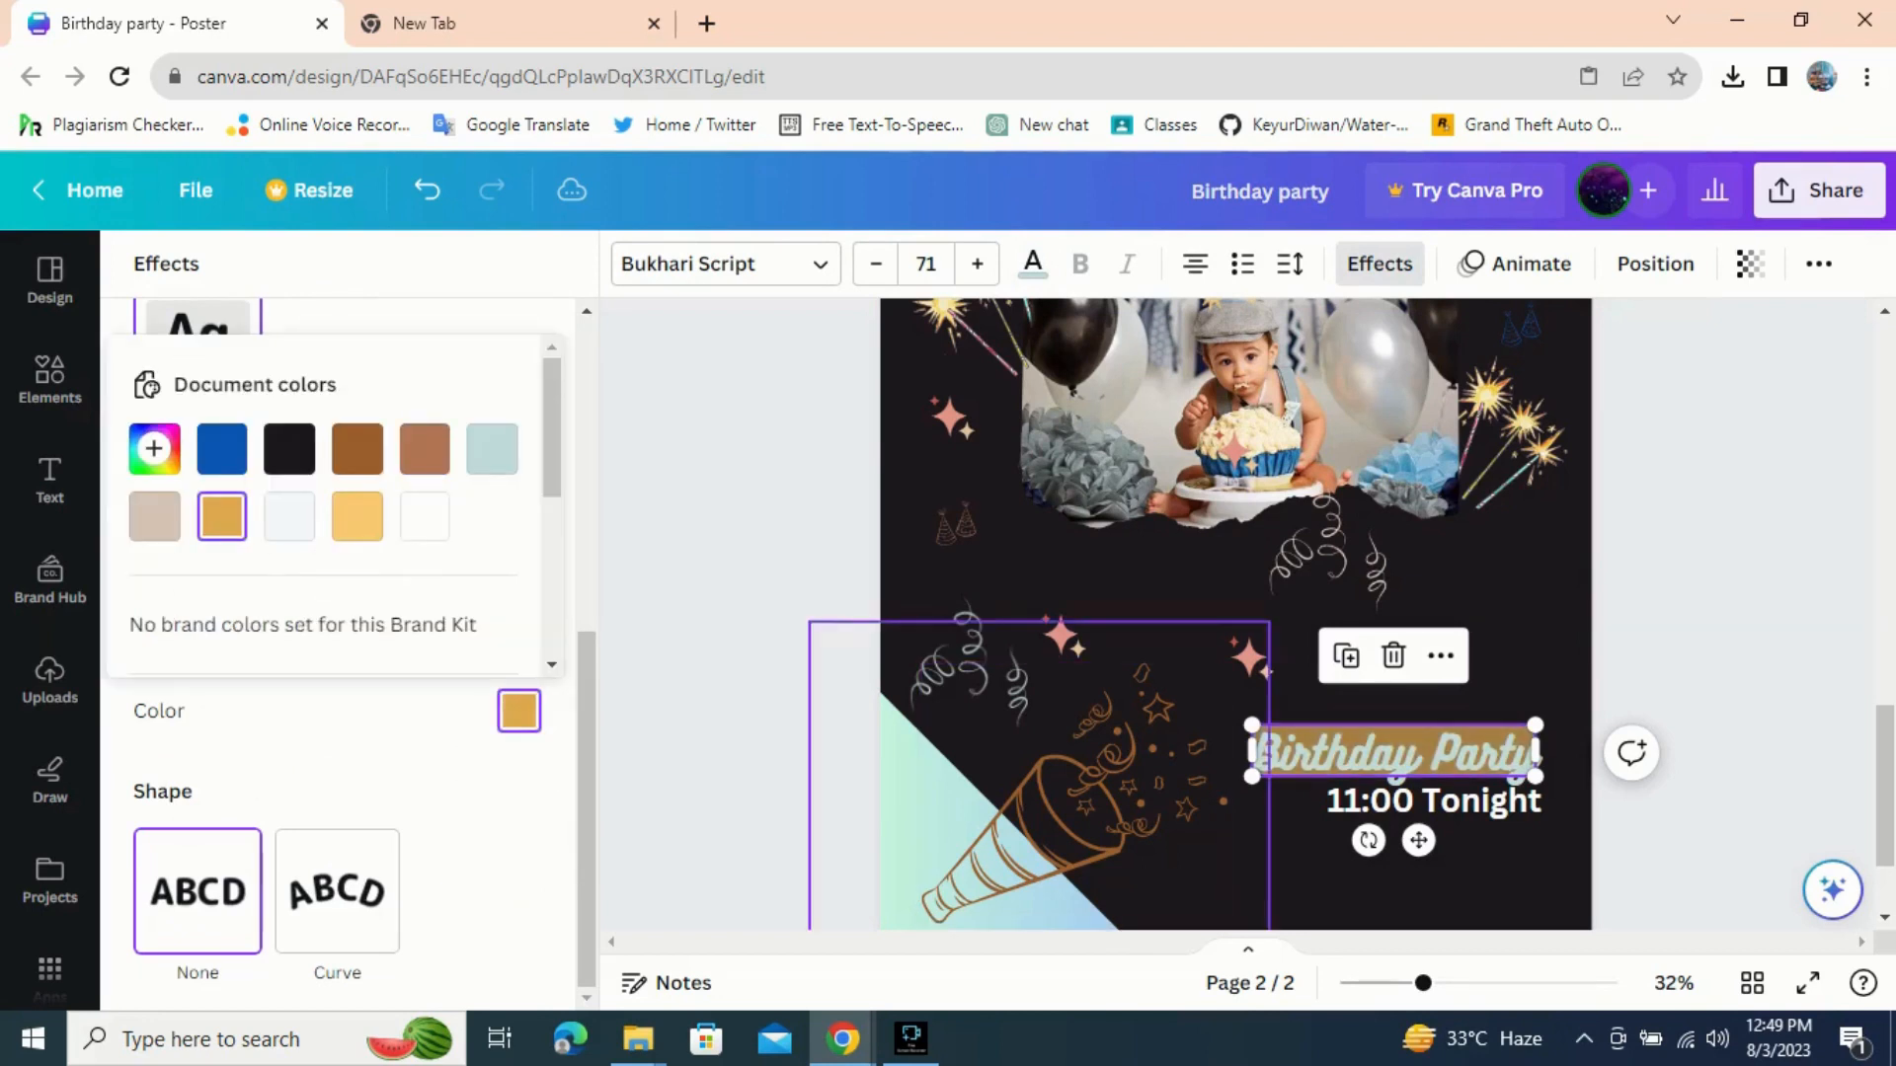
- Try the Neon, Glitch, Outline and Splice effects on the "11:00 Tonight" text
click(1540, 802)
click(477, 472)
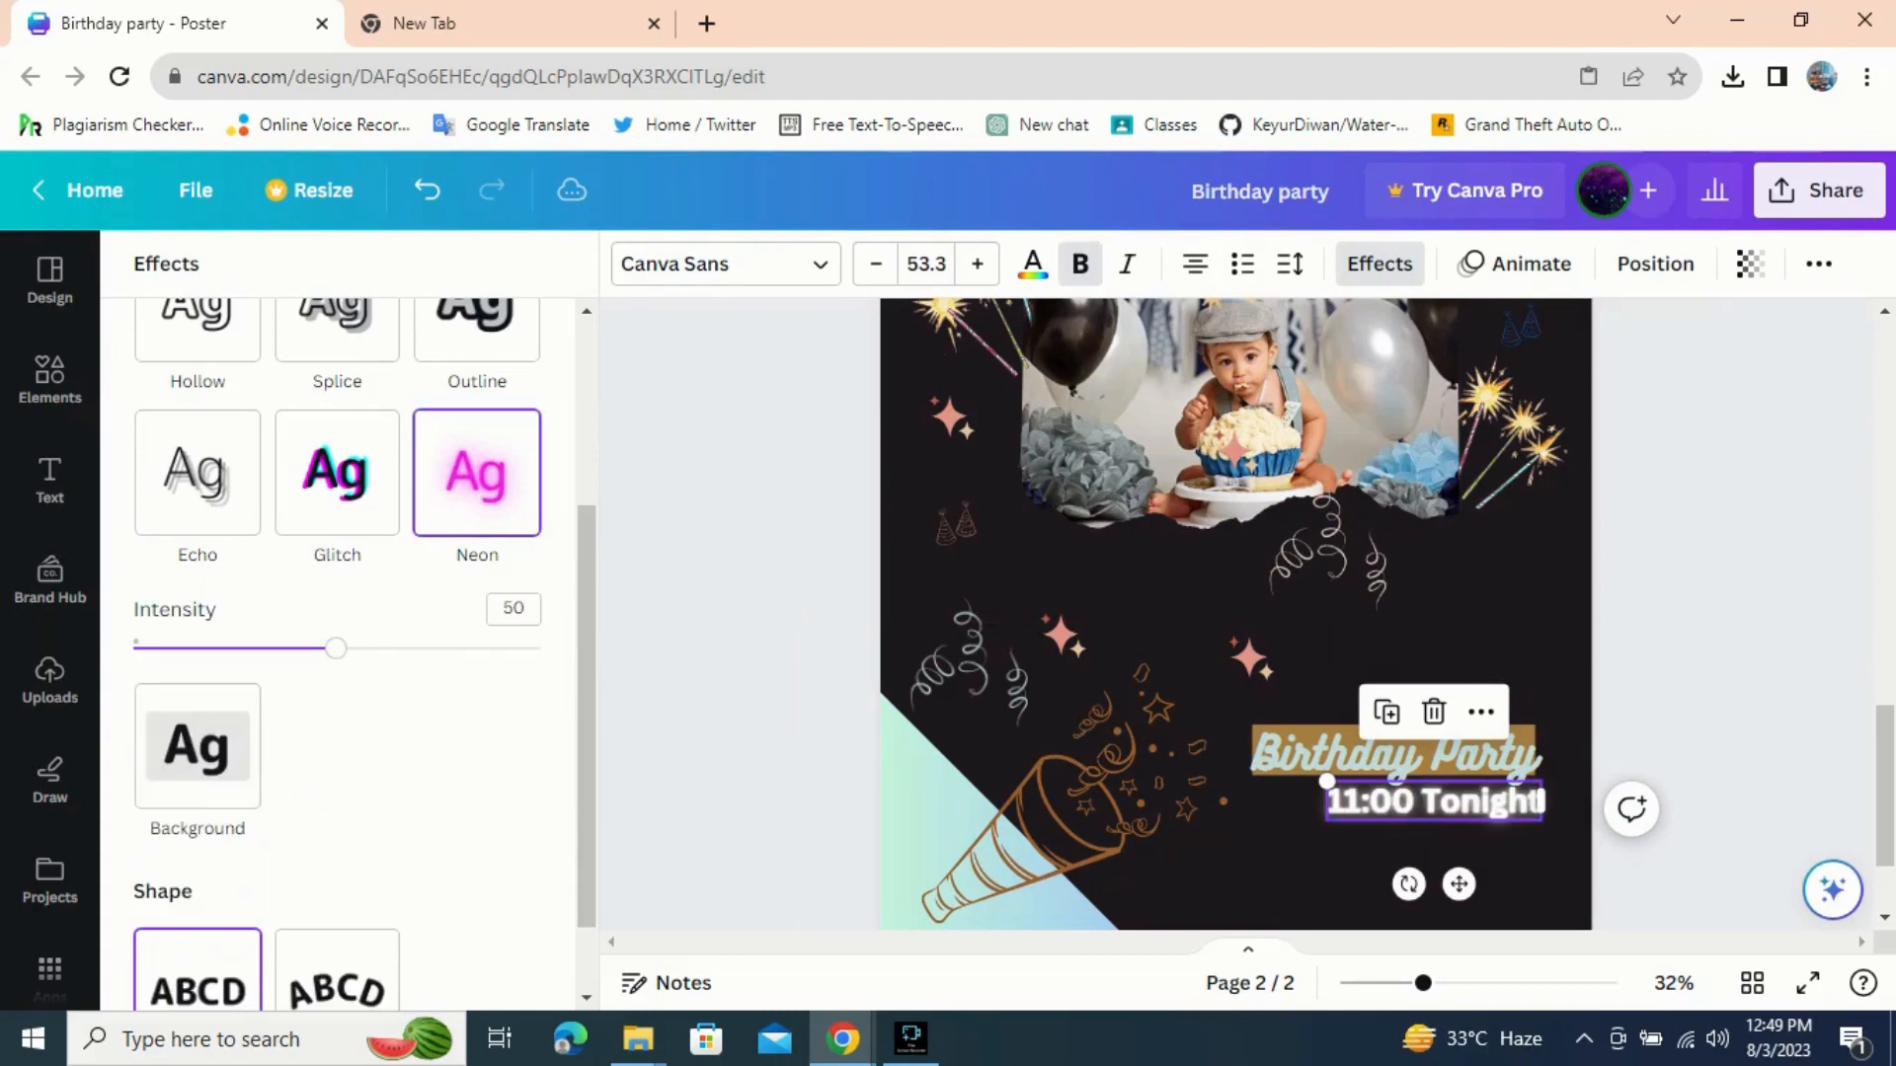
click(336, 472)
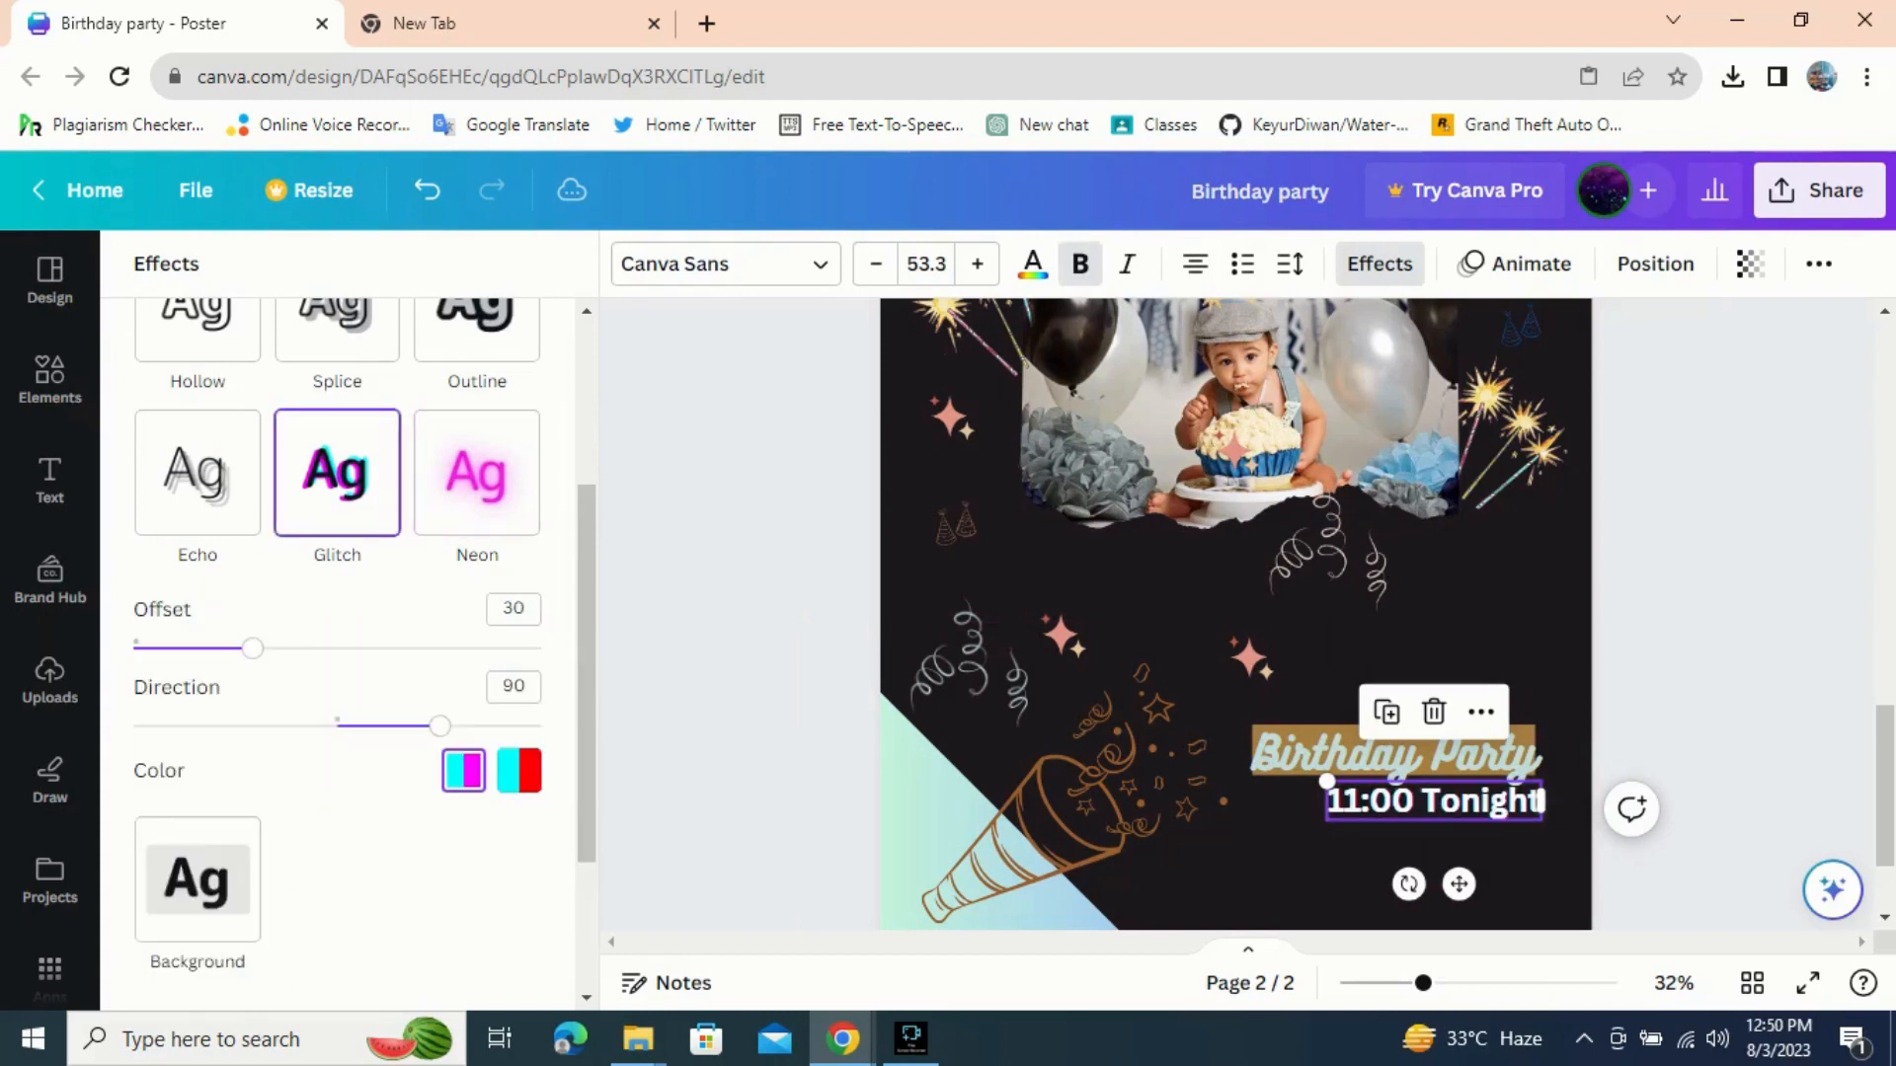
scroll(537, 632, up, 1)
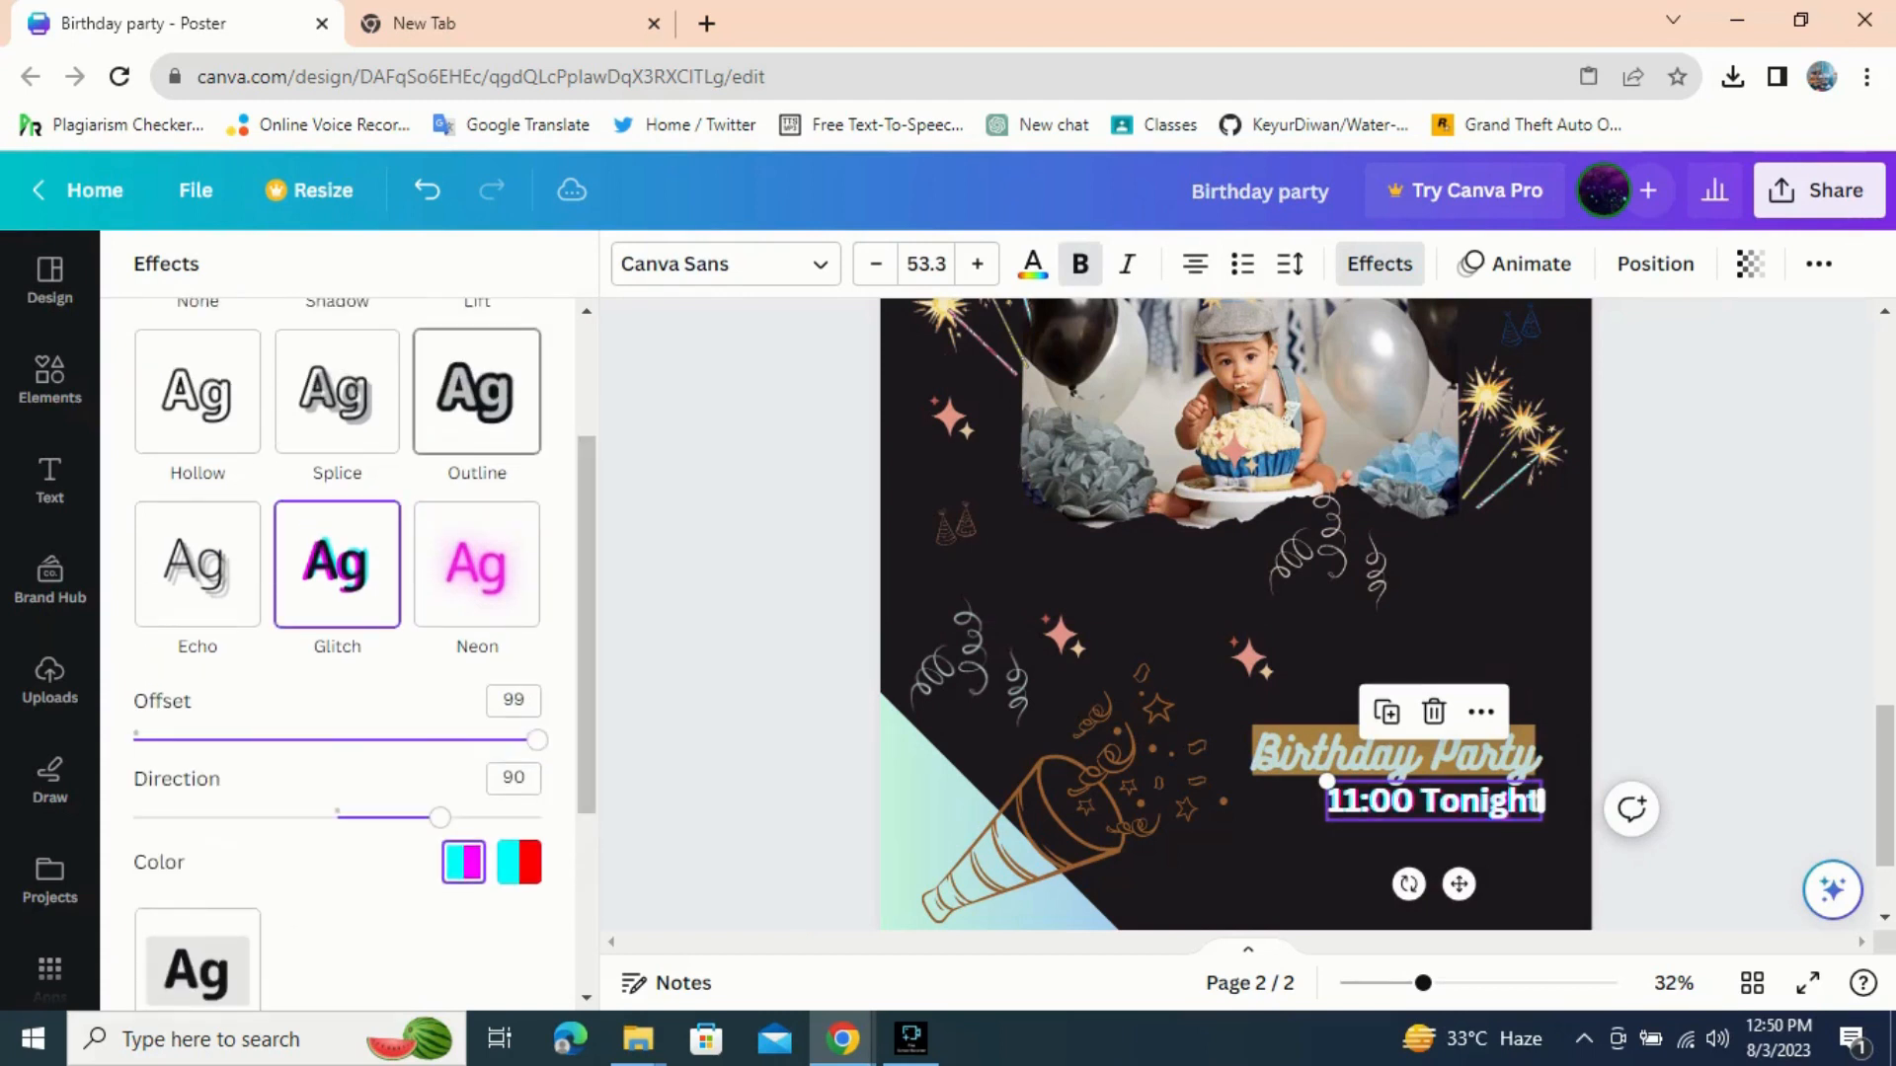
click(477, 392)
click(336, 392)
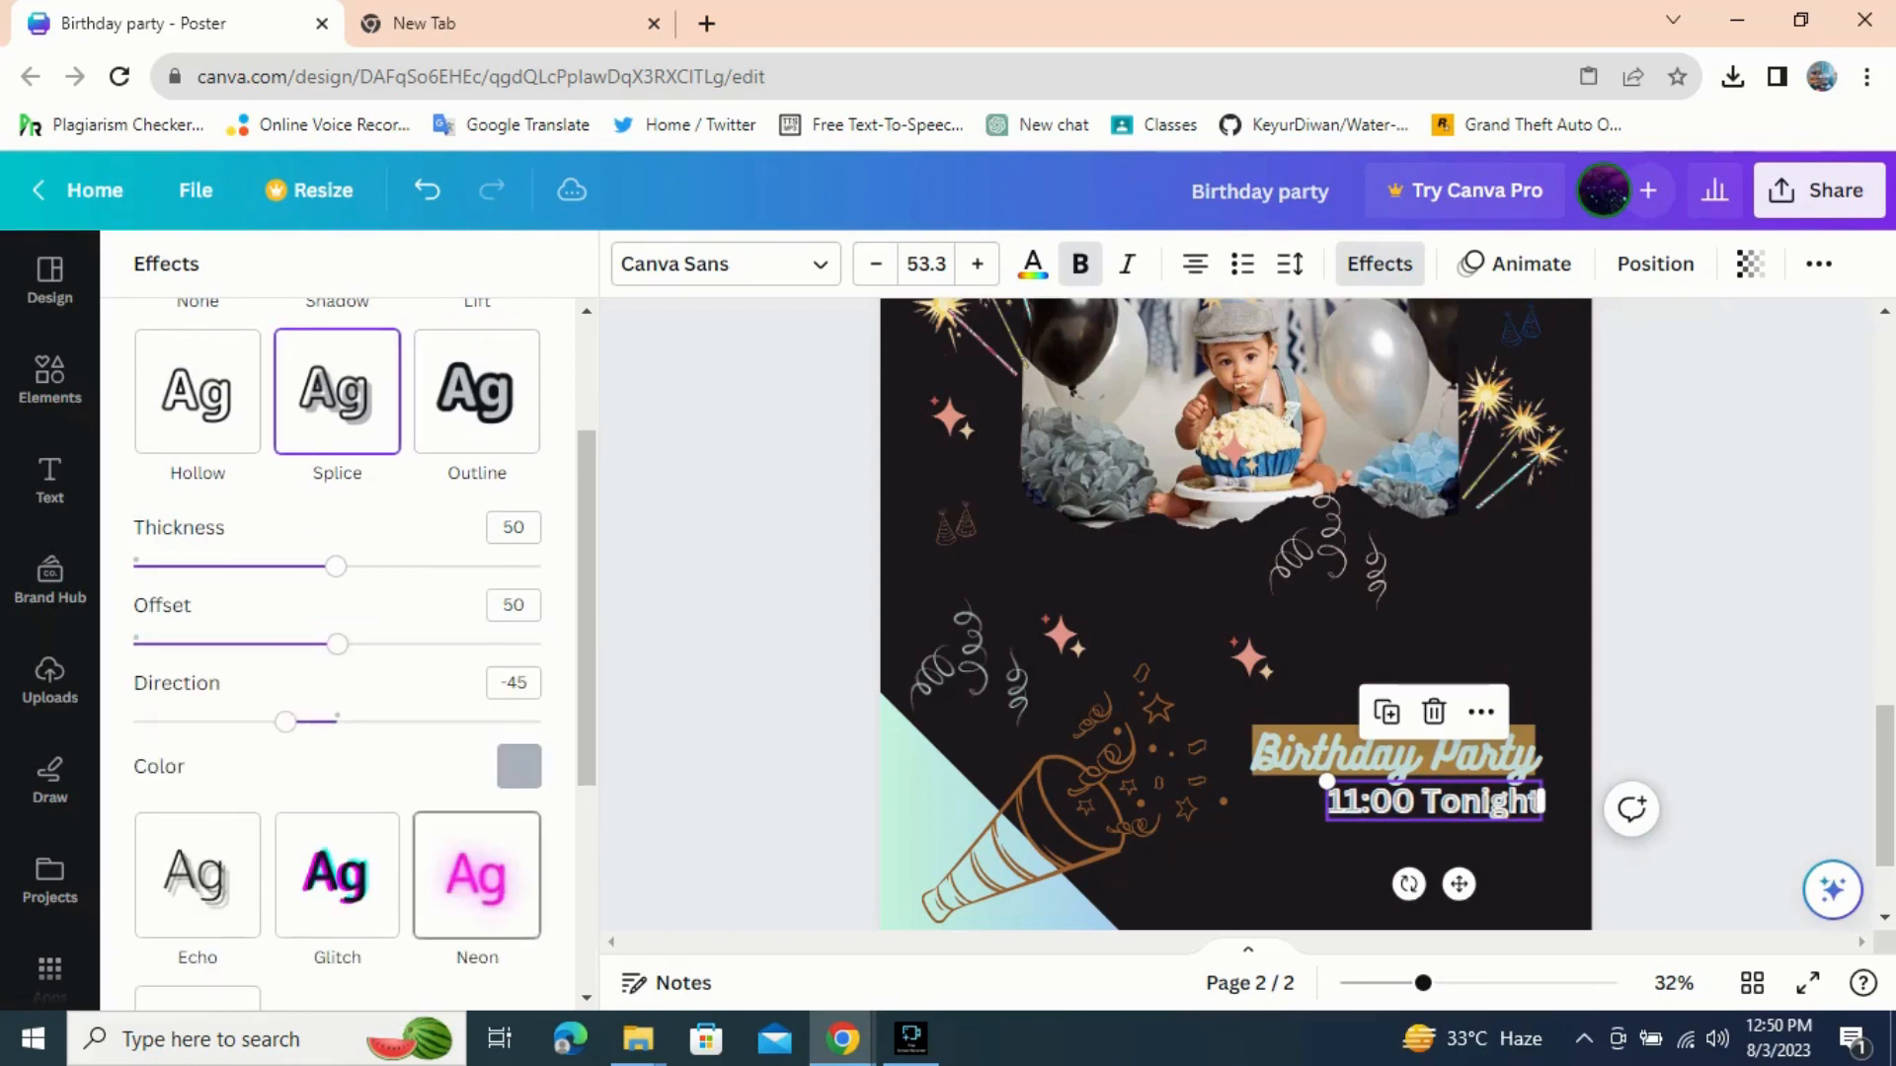
- Apply the Background effect in black to "11:00 Tonight" with roundness 0 and spread 0
scroll(336, 652, down, 4)
click(197, 647)
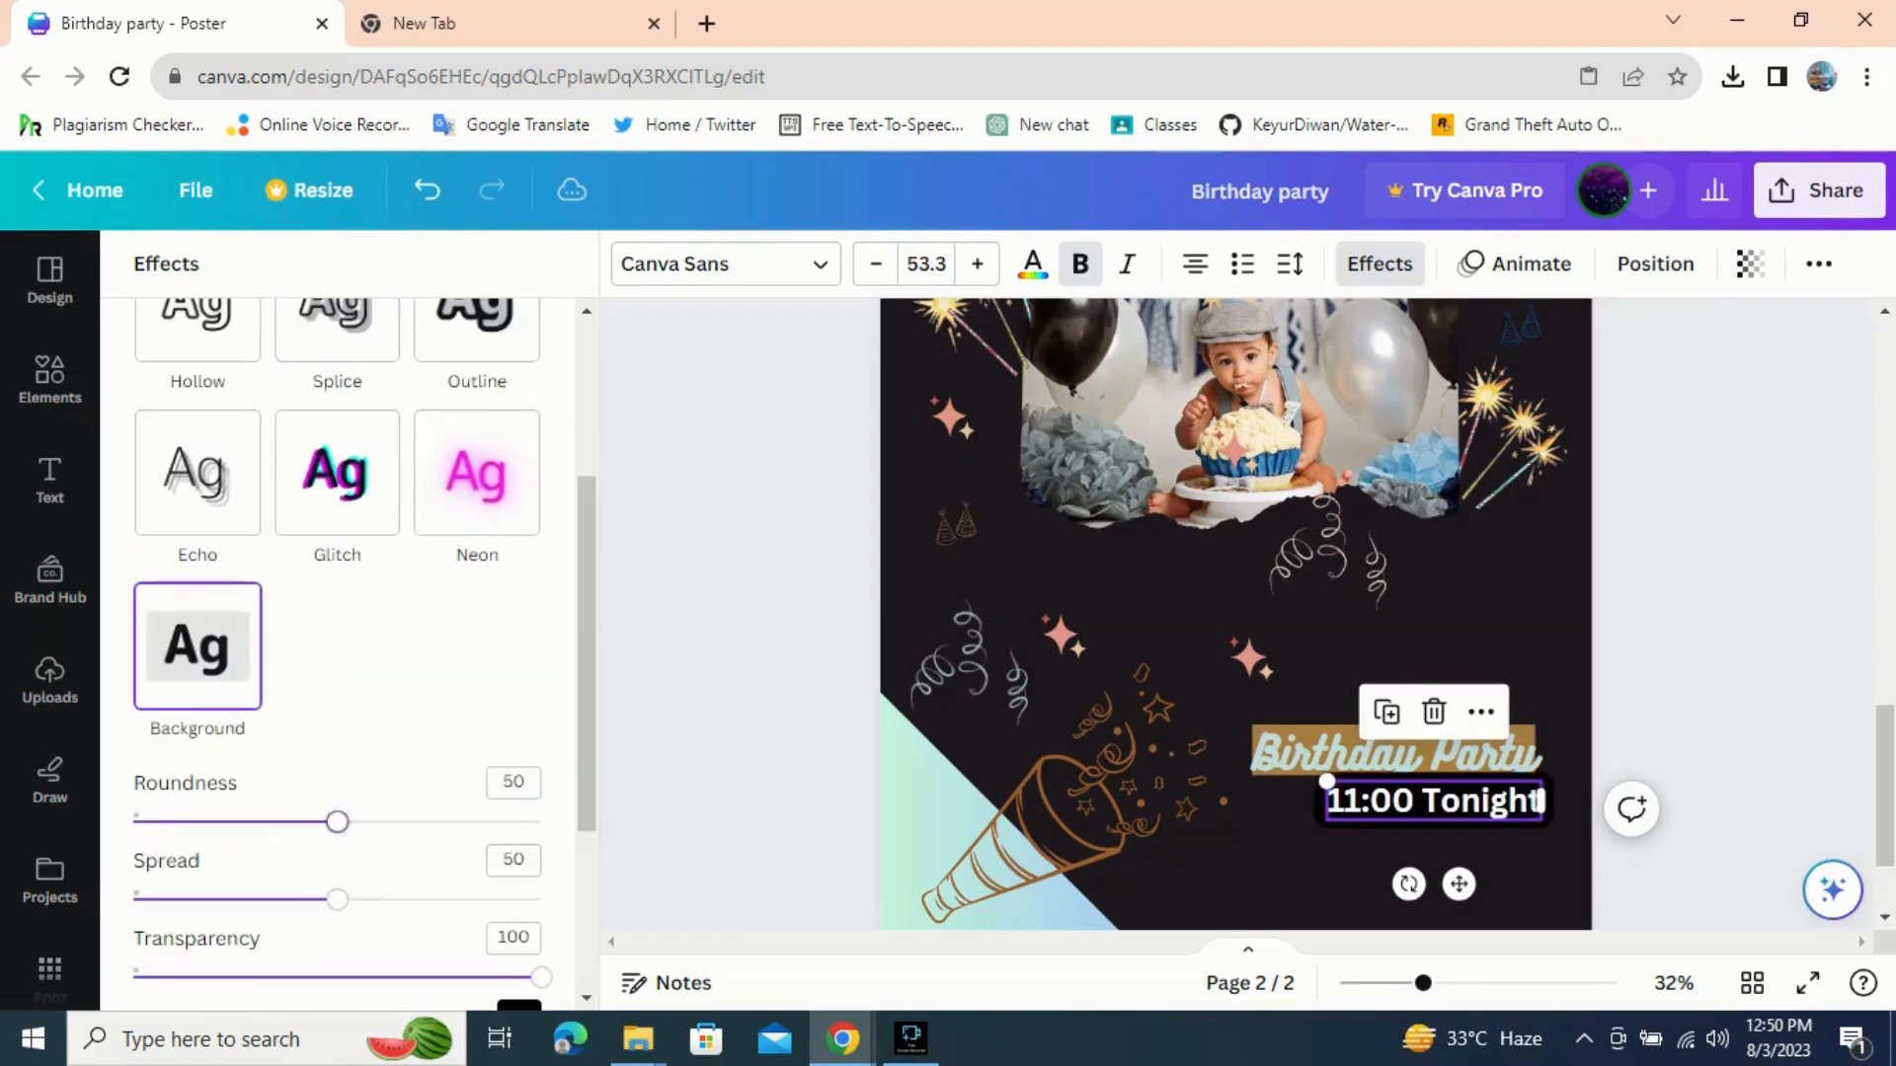
click(133, 898)
scroll(133, 898, down, 2)
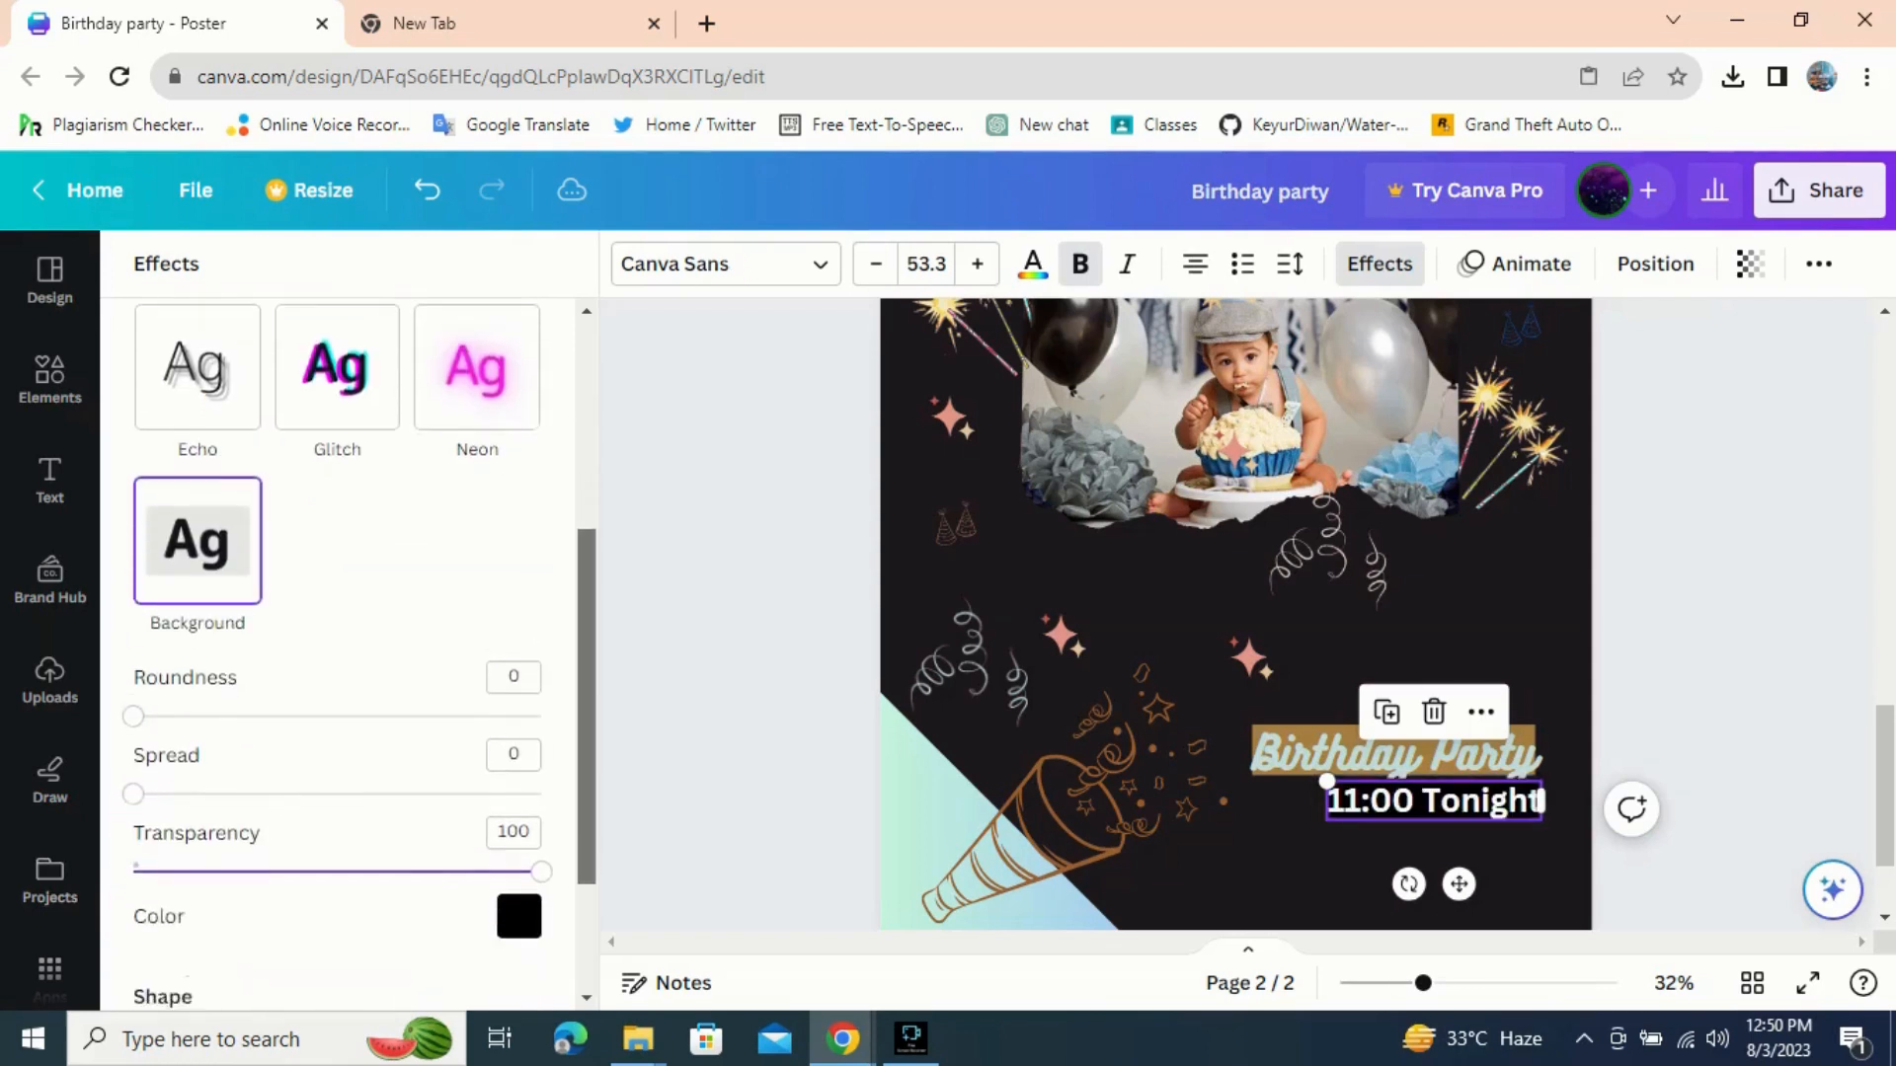
- Change both event text lines to the Gliker font and shrink "11:00 Tonight" to size 40.9, right-aligned below "Birthday Party"
click(780, 263)
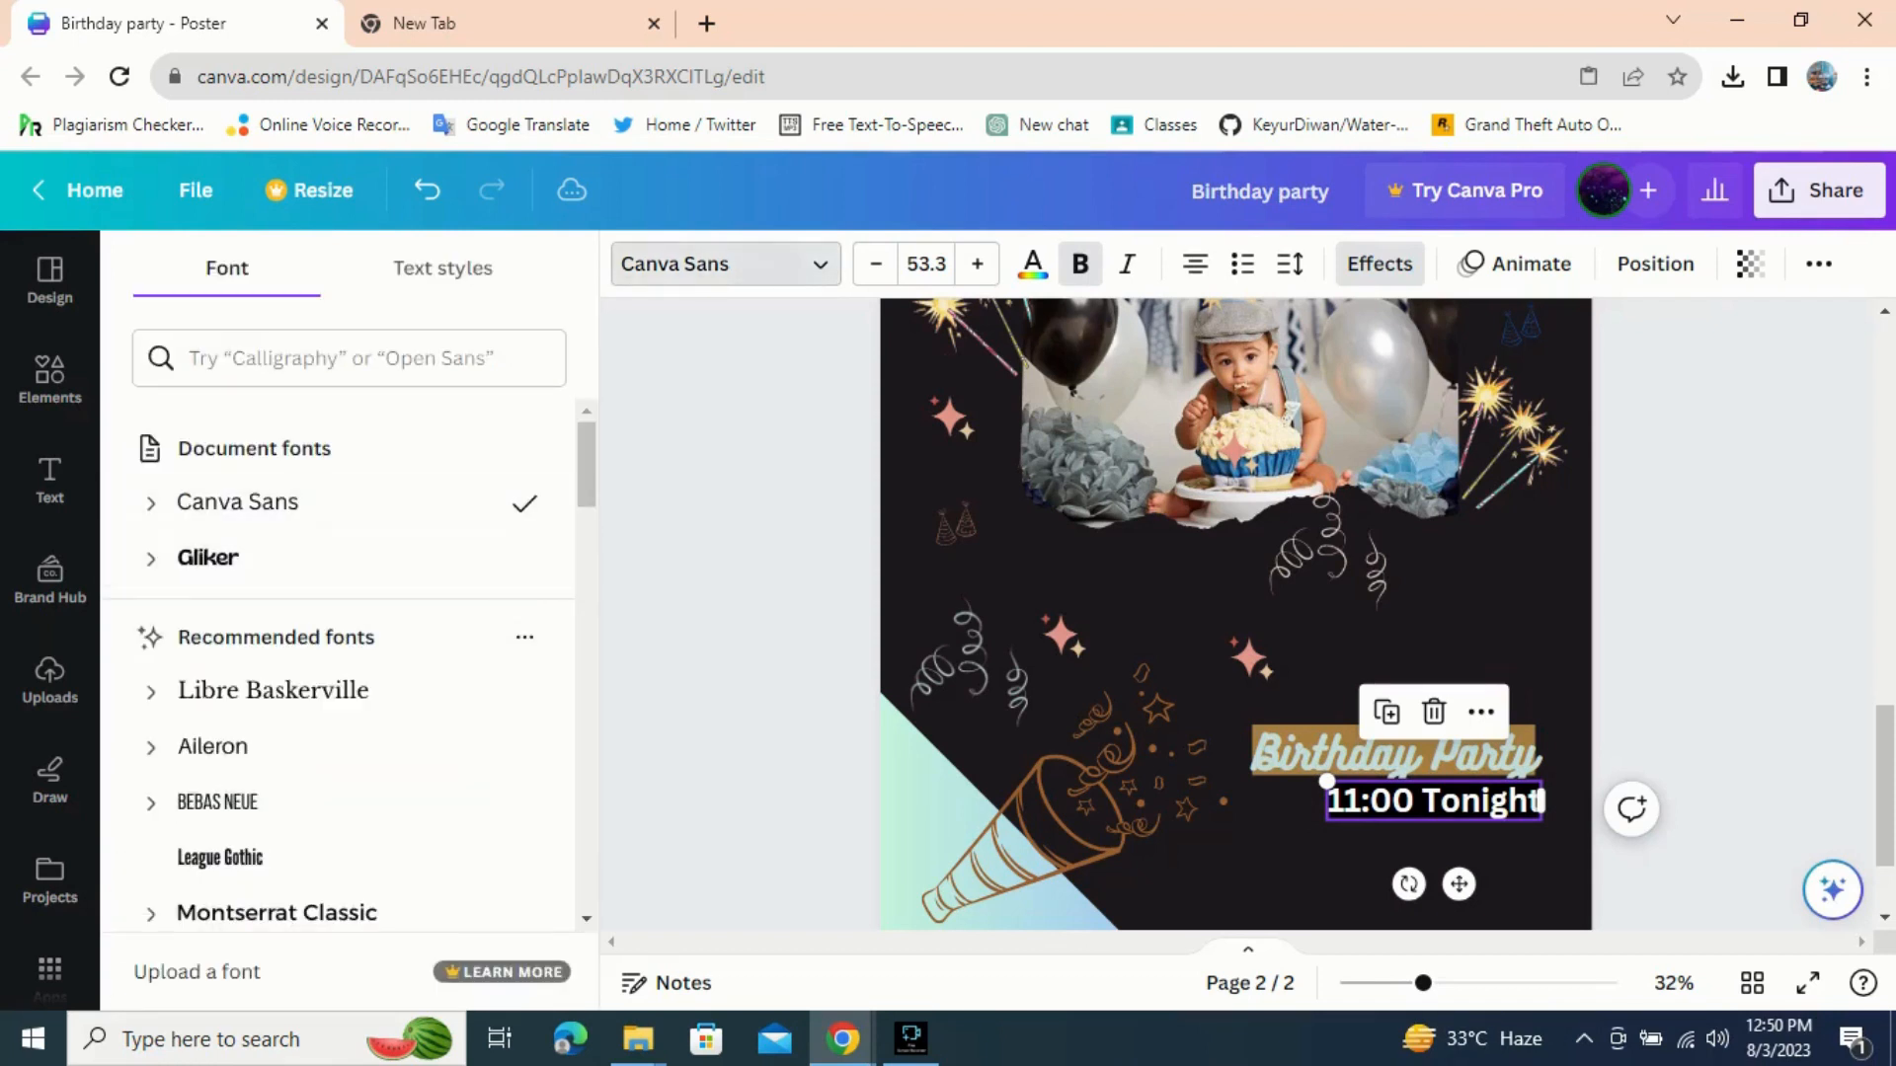
click(208, 558)
click(273, 690)
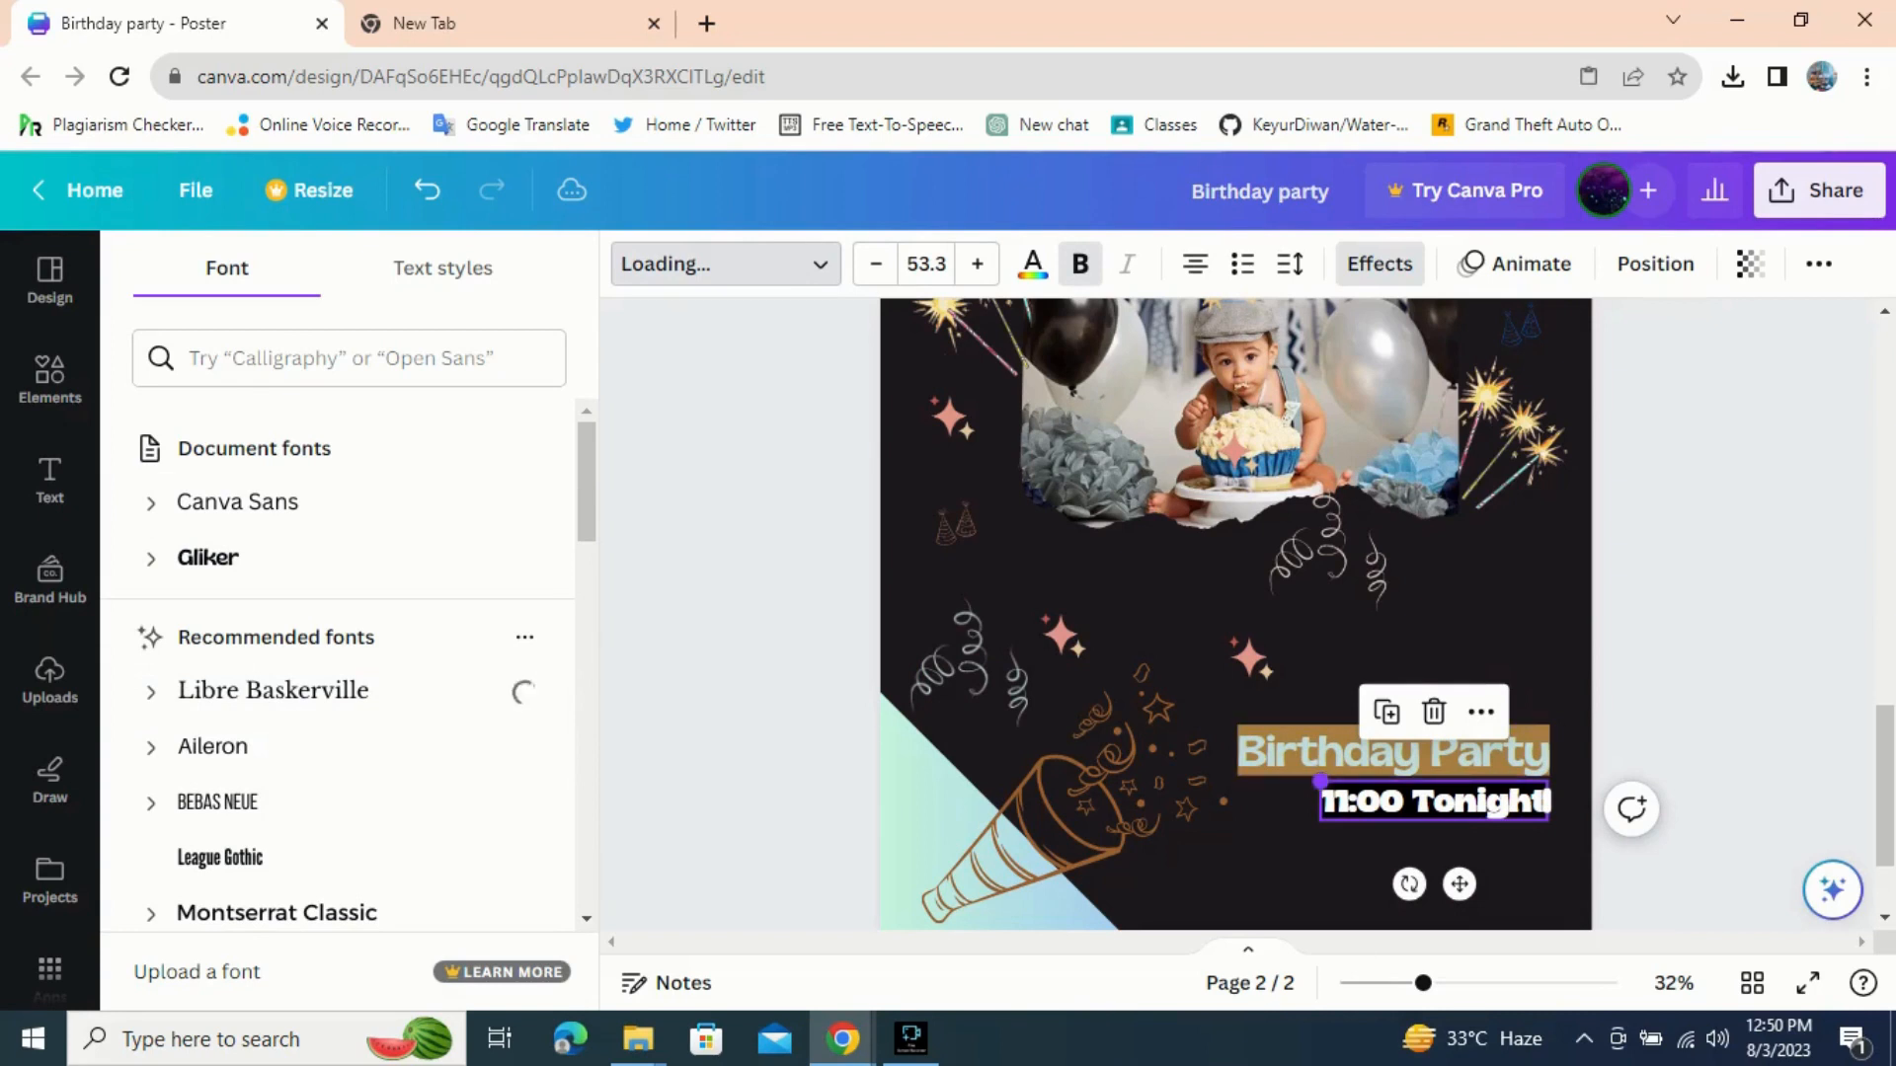
drag(1321, 781, 1372, 790)
drag(1486, 883, 1483, 886)
- Set the background effect color of "Birthday Party" to the custom dark gold #D4AA00
click(1384, 757)
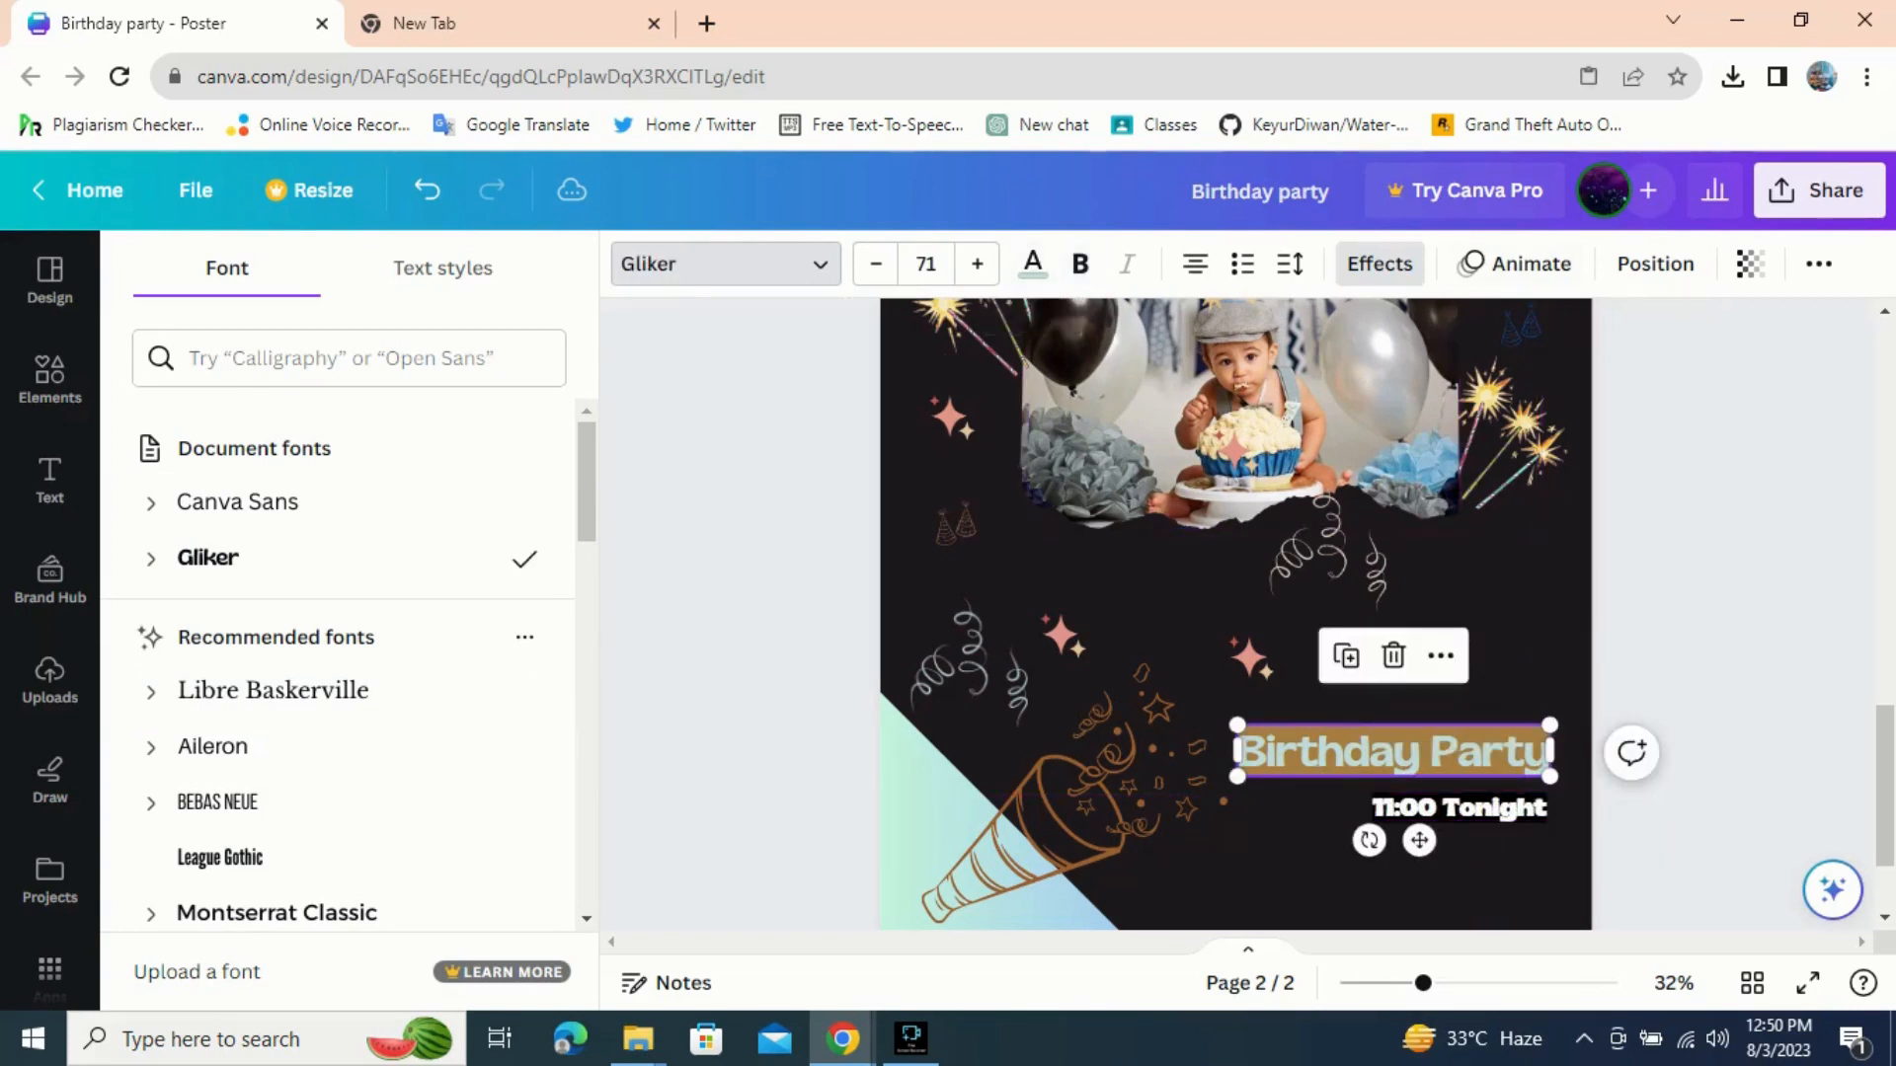
click(1379, 263)
scroll(336, 641, down, 5)
click(519, 711)
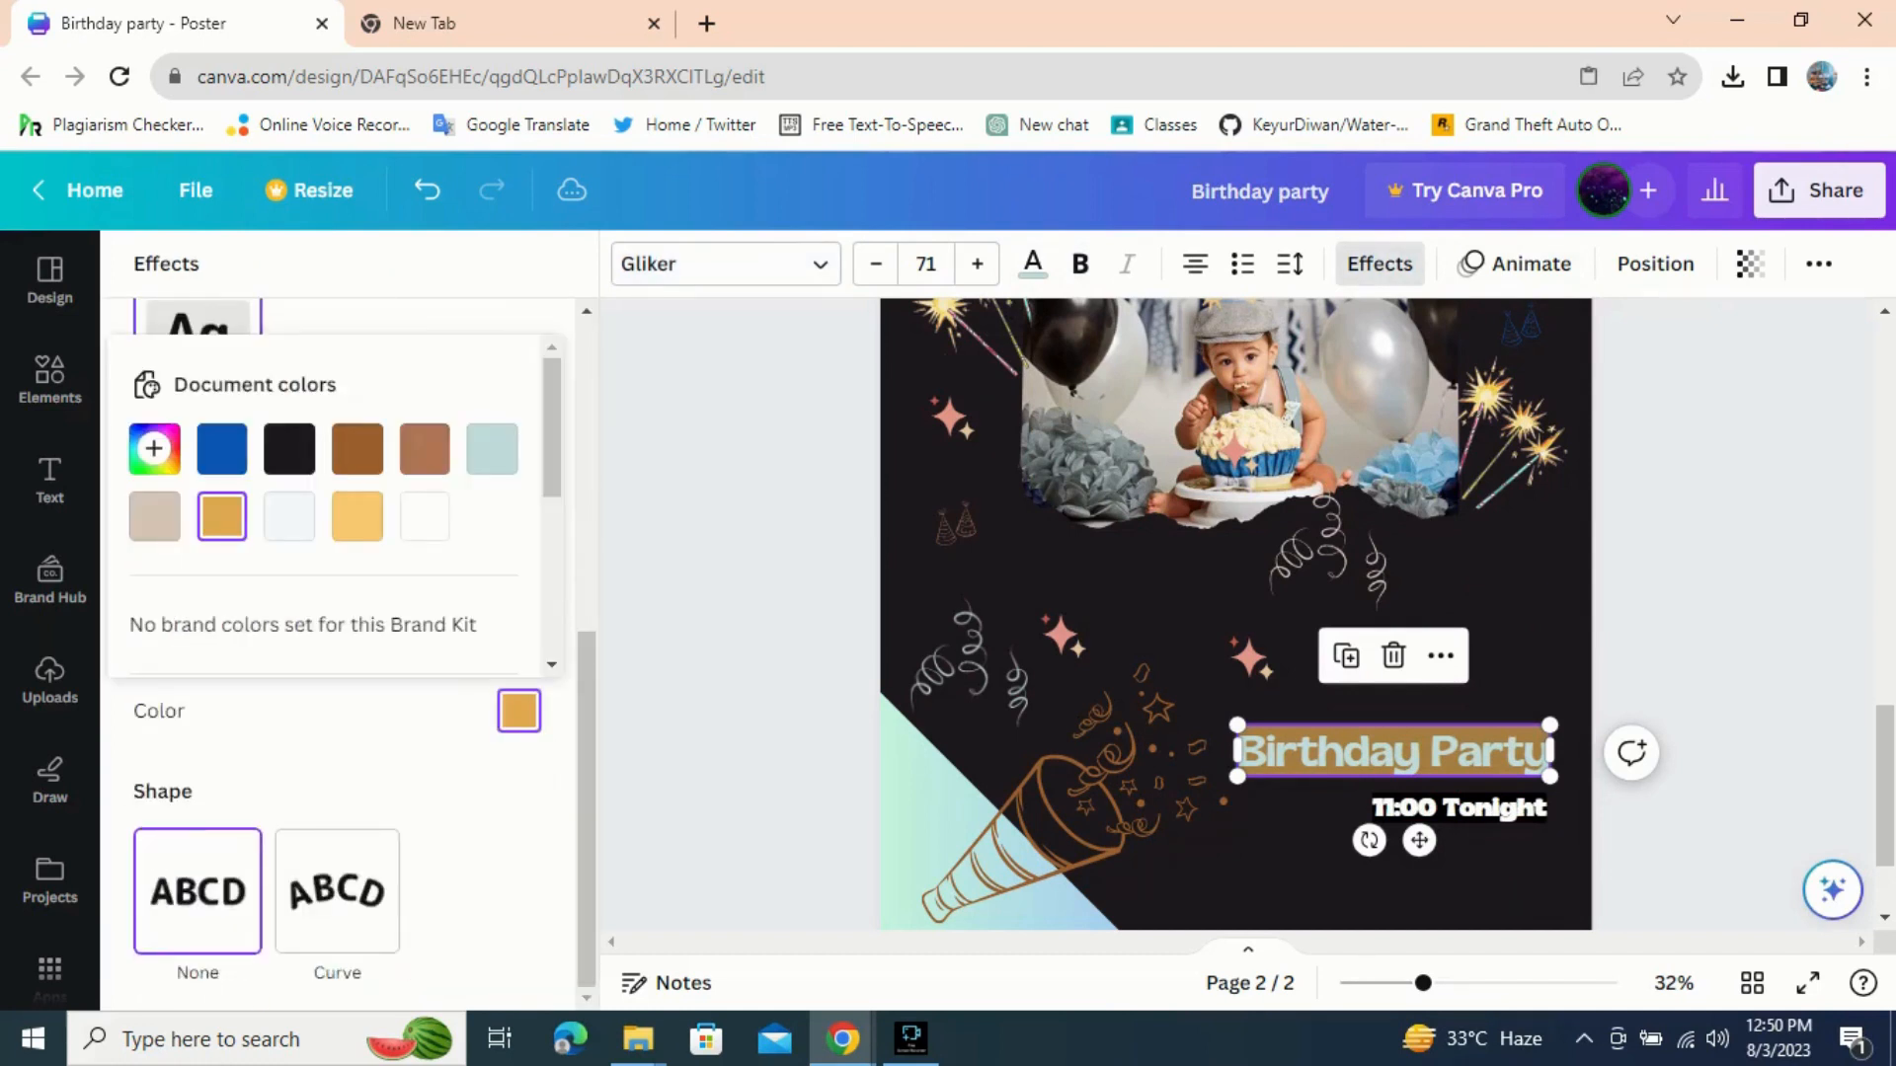
scroll(326, 513, down, 4)
click(357, 629)
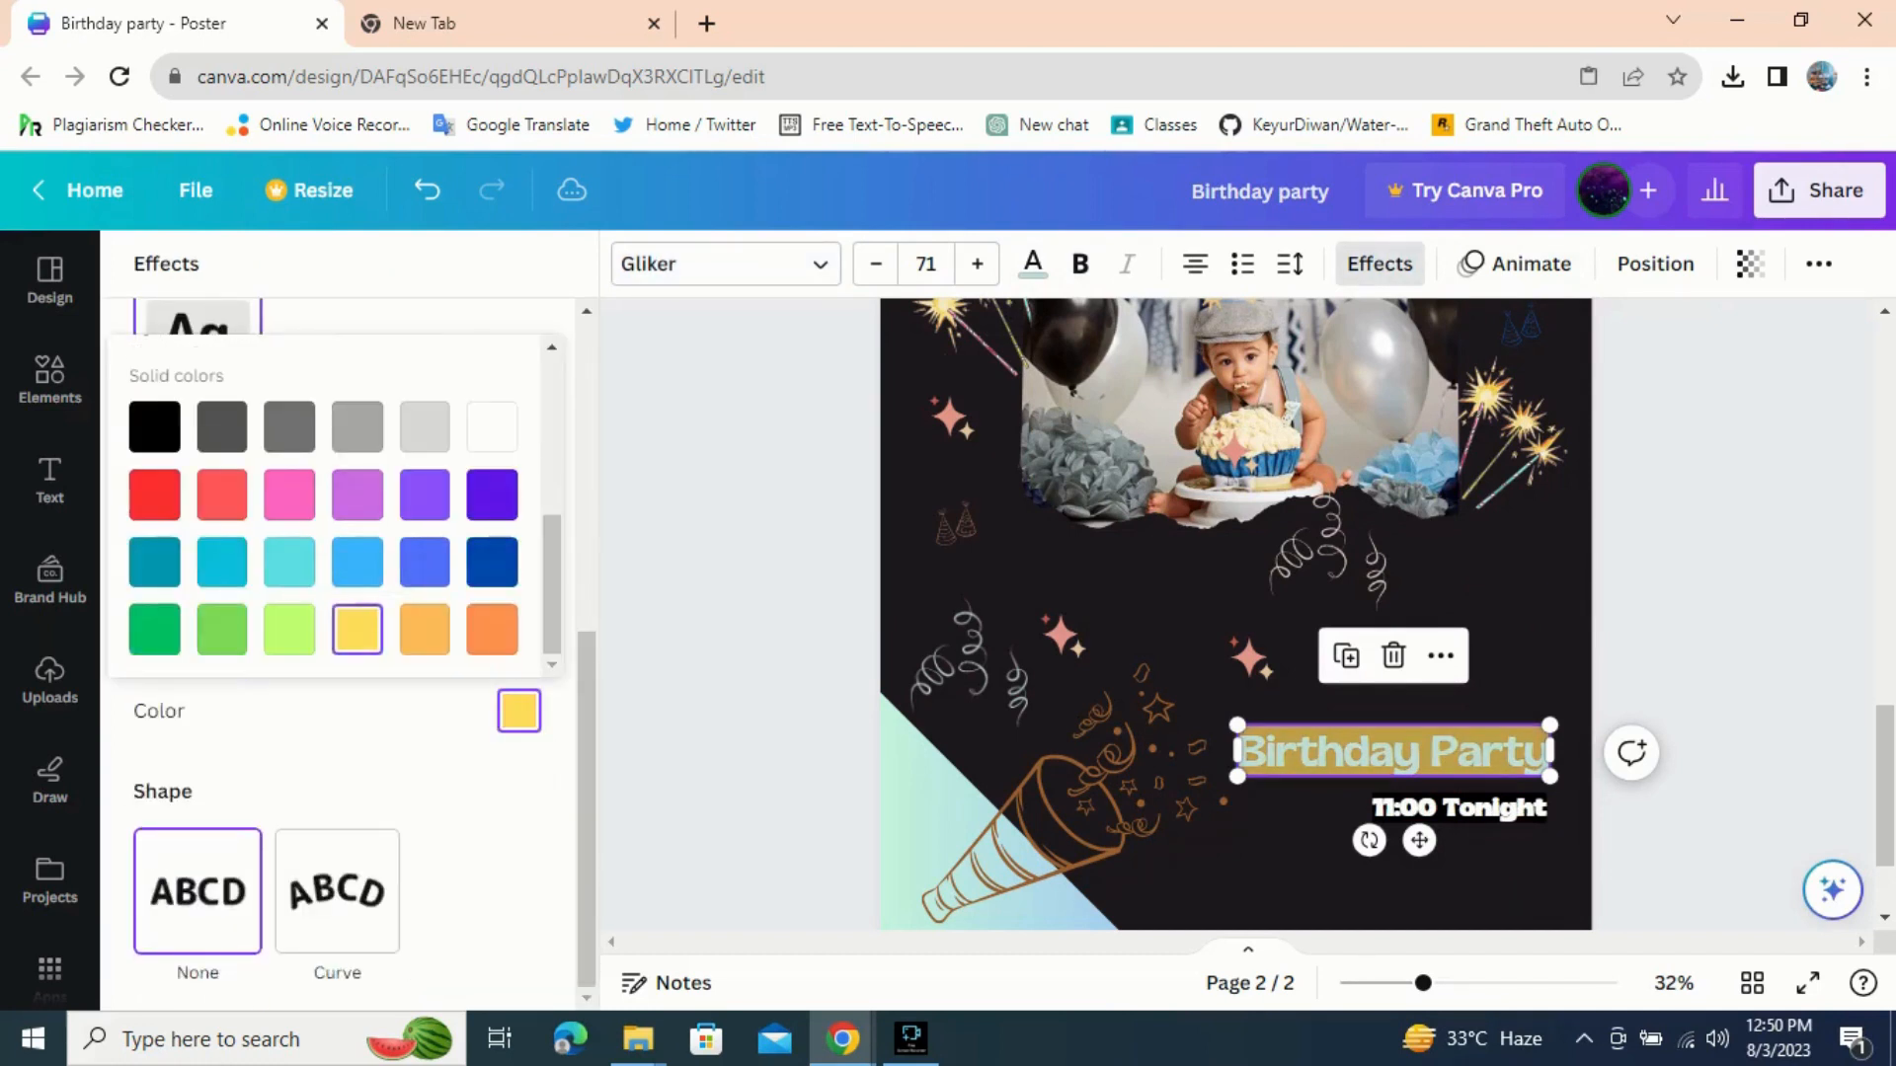
scroll(357, 592, up, 5)
drag(552, 449, 552, 425)
click(154, 448)
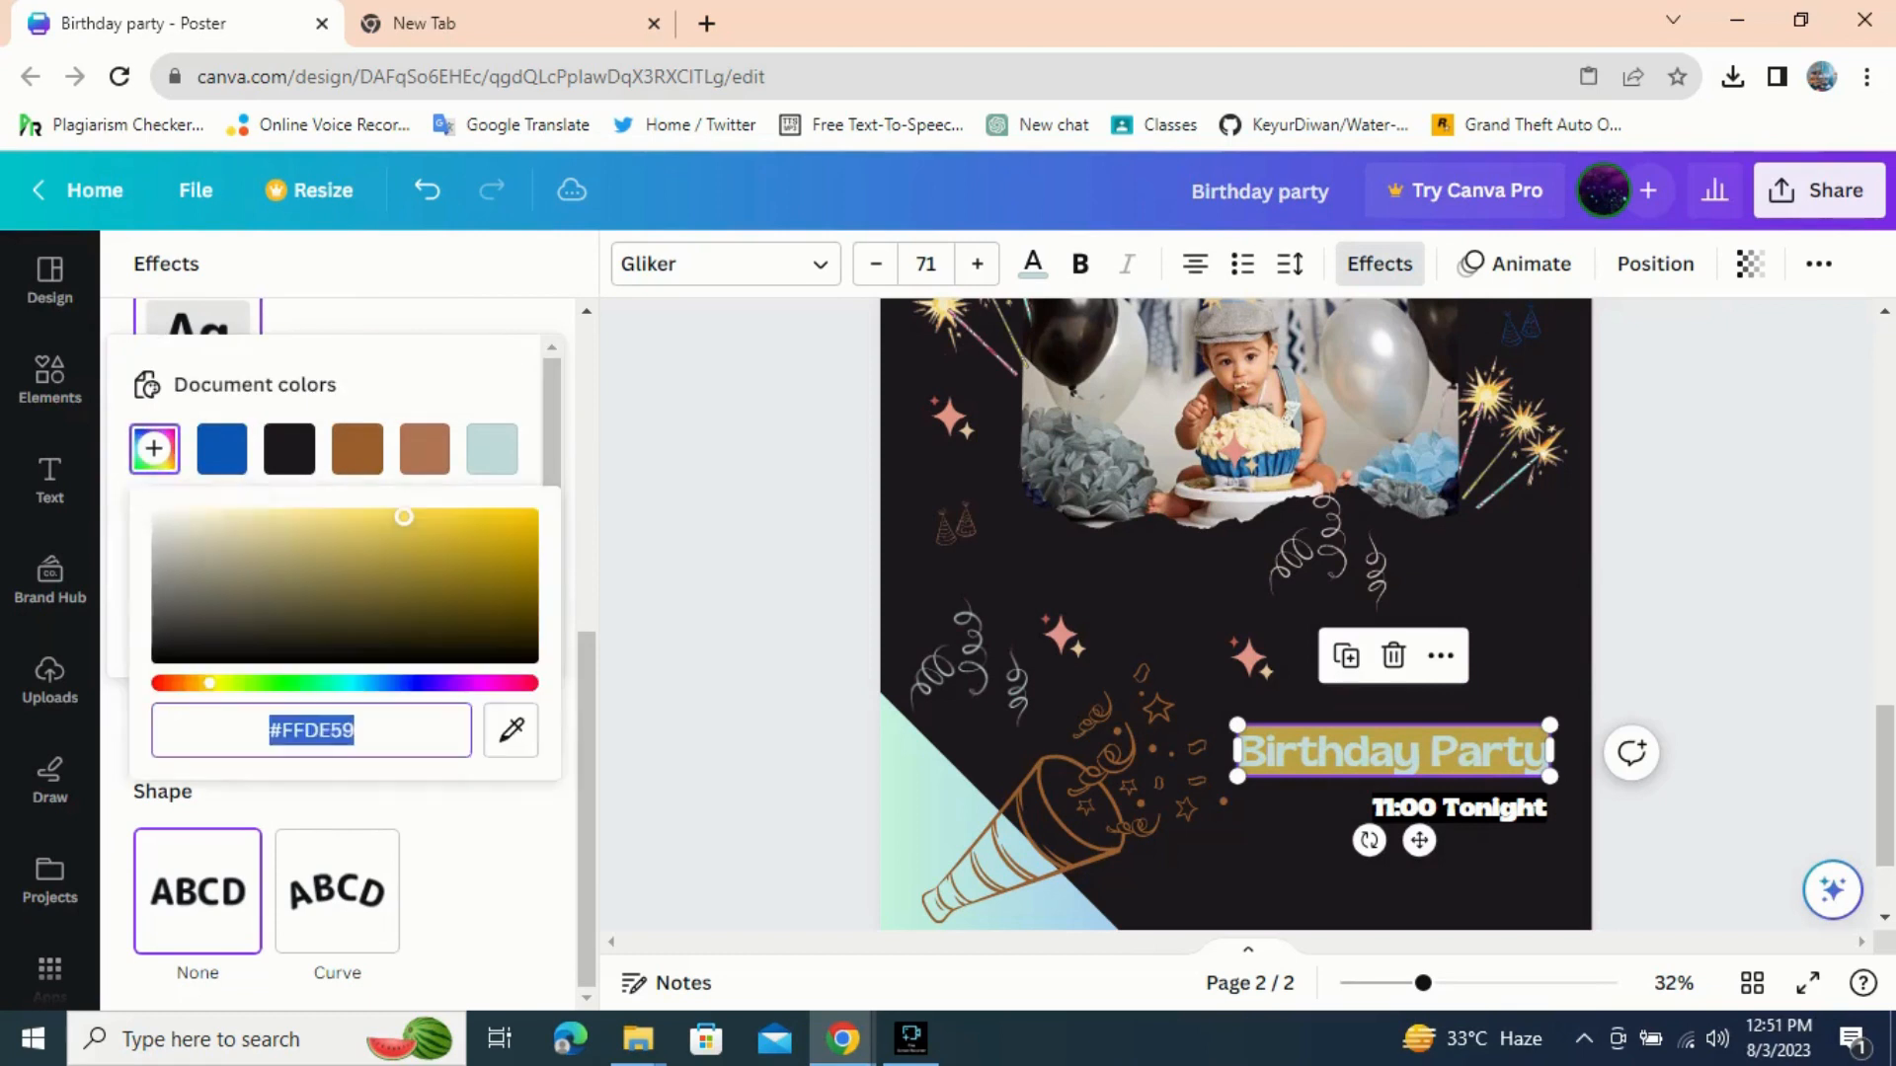
drag(404, 516, 533, 533)
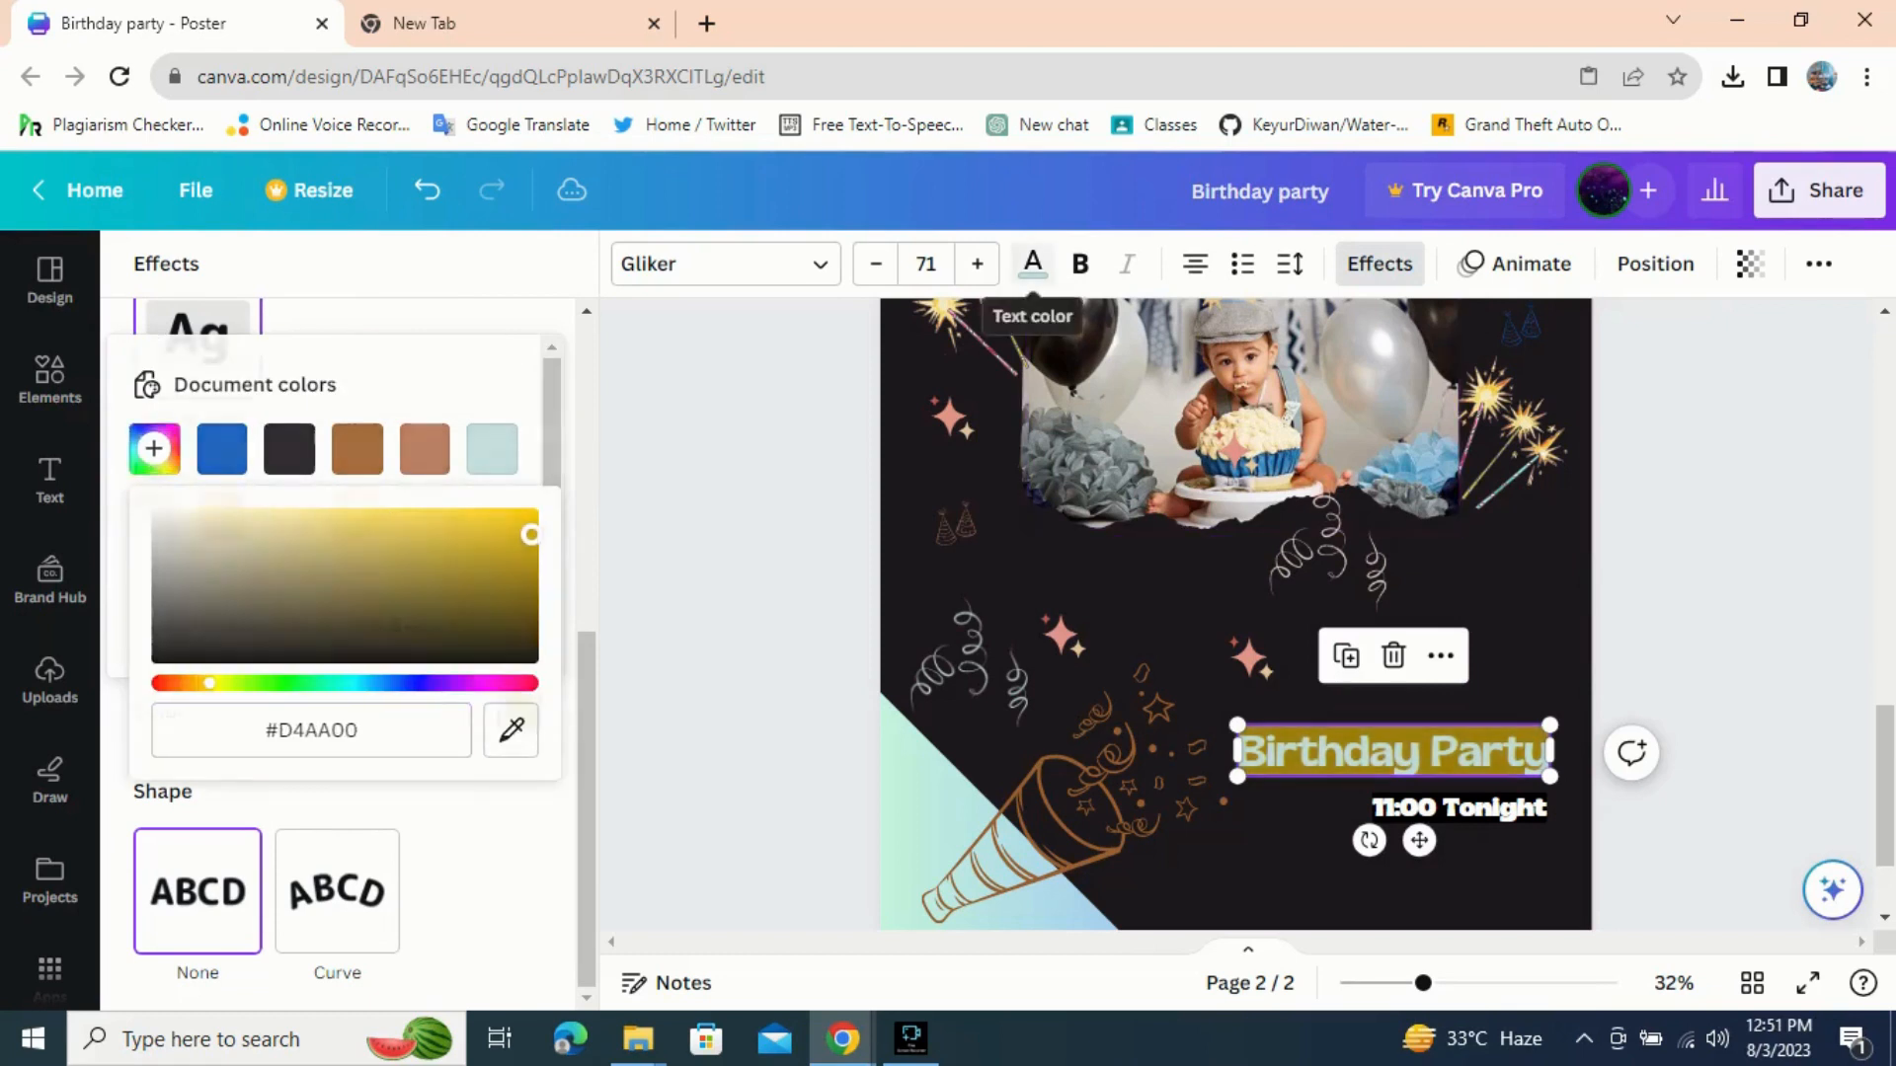
- Recolor the "Birthday Party" text with the very light bluish-white document color
click(1032, 263)
click(386, 431)
click(312, 505)
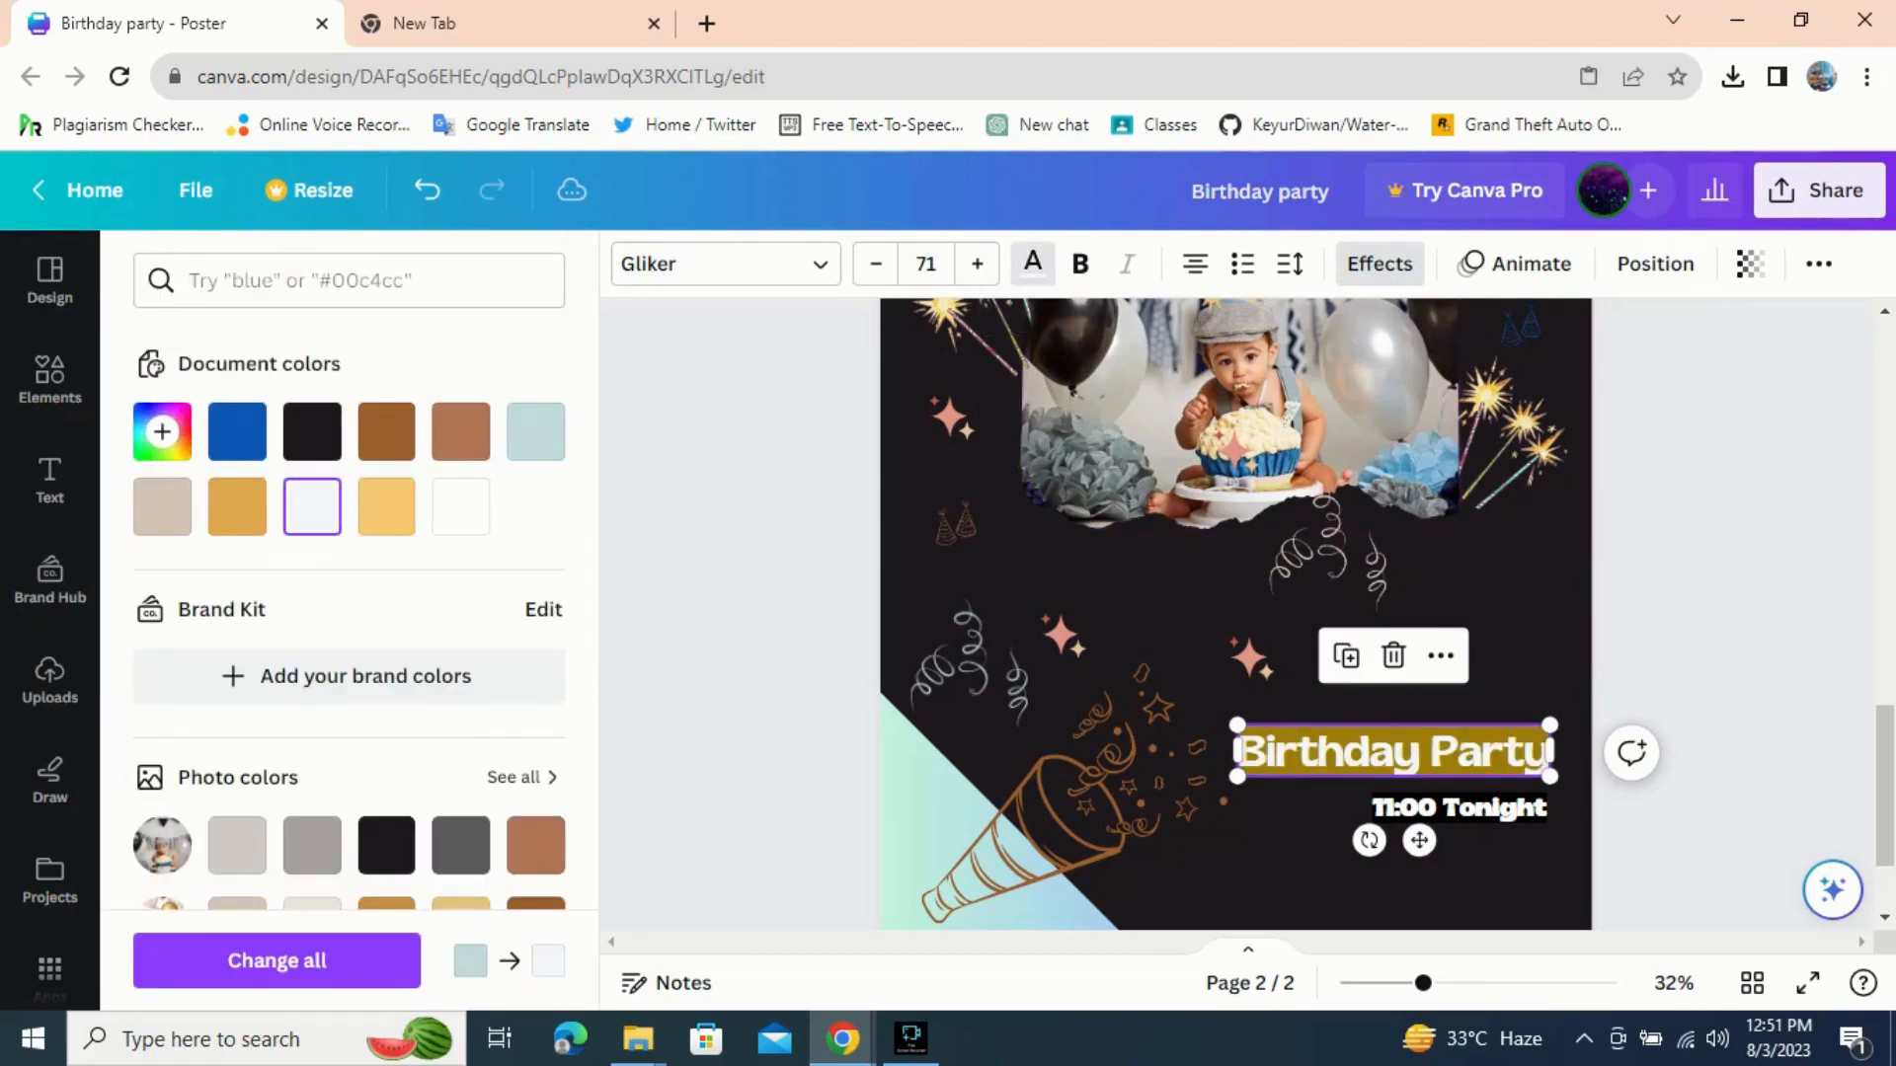
- Change the font of "11:00 Tonight" to Canva Sans
click(1459, 809)
click(726, 263)
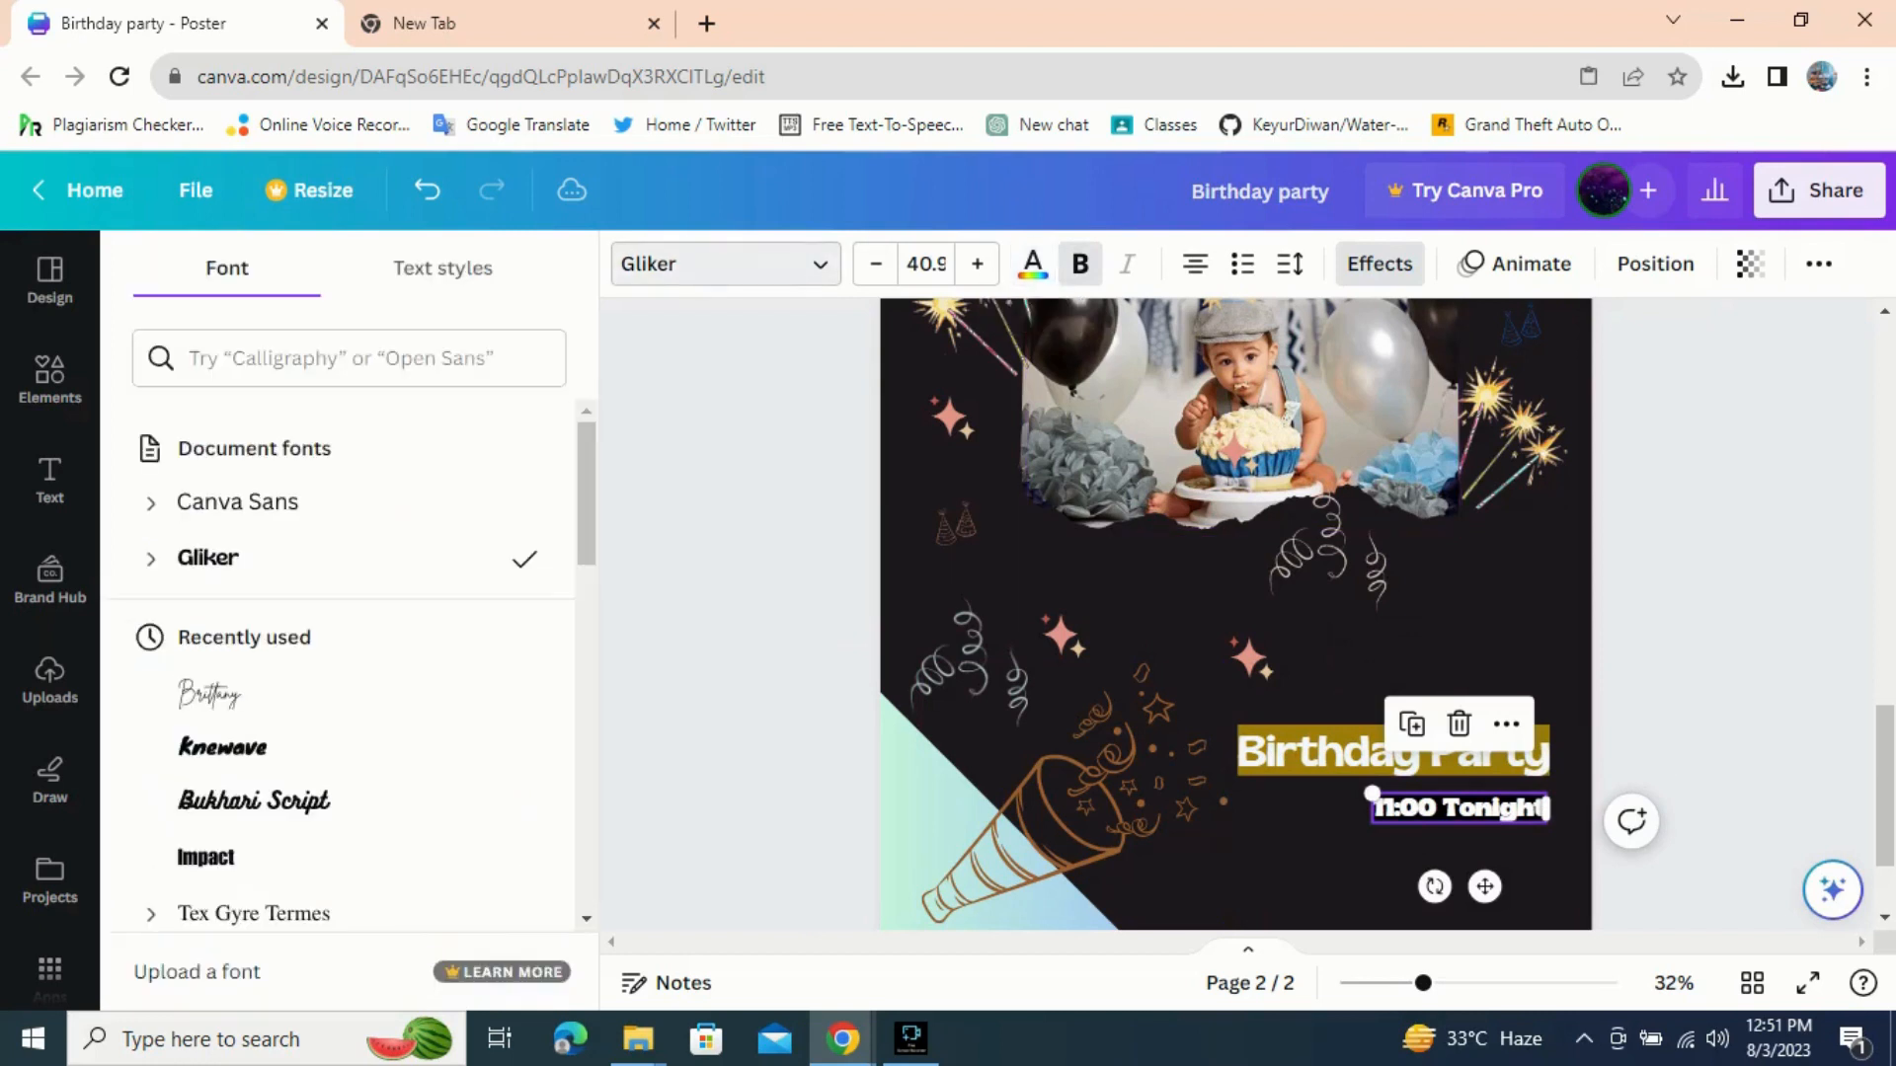
click(237, 501)
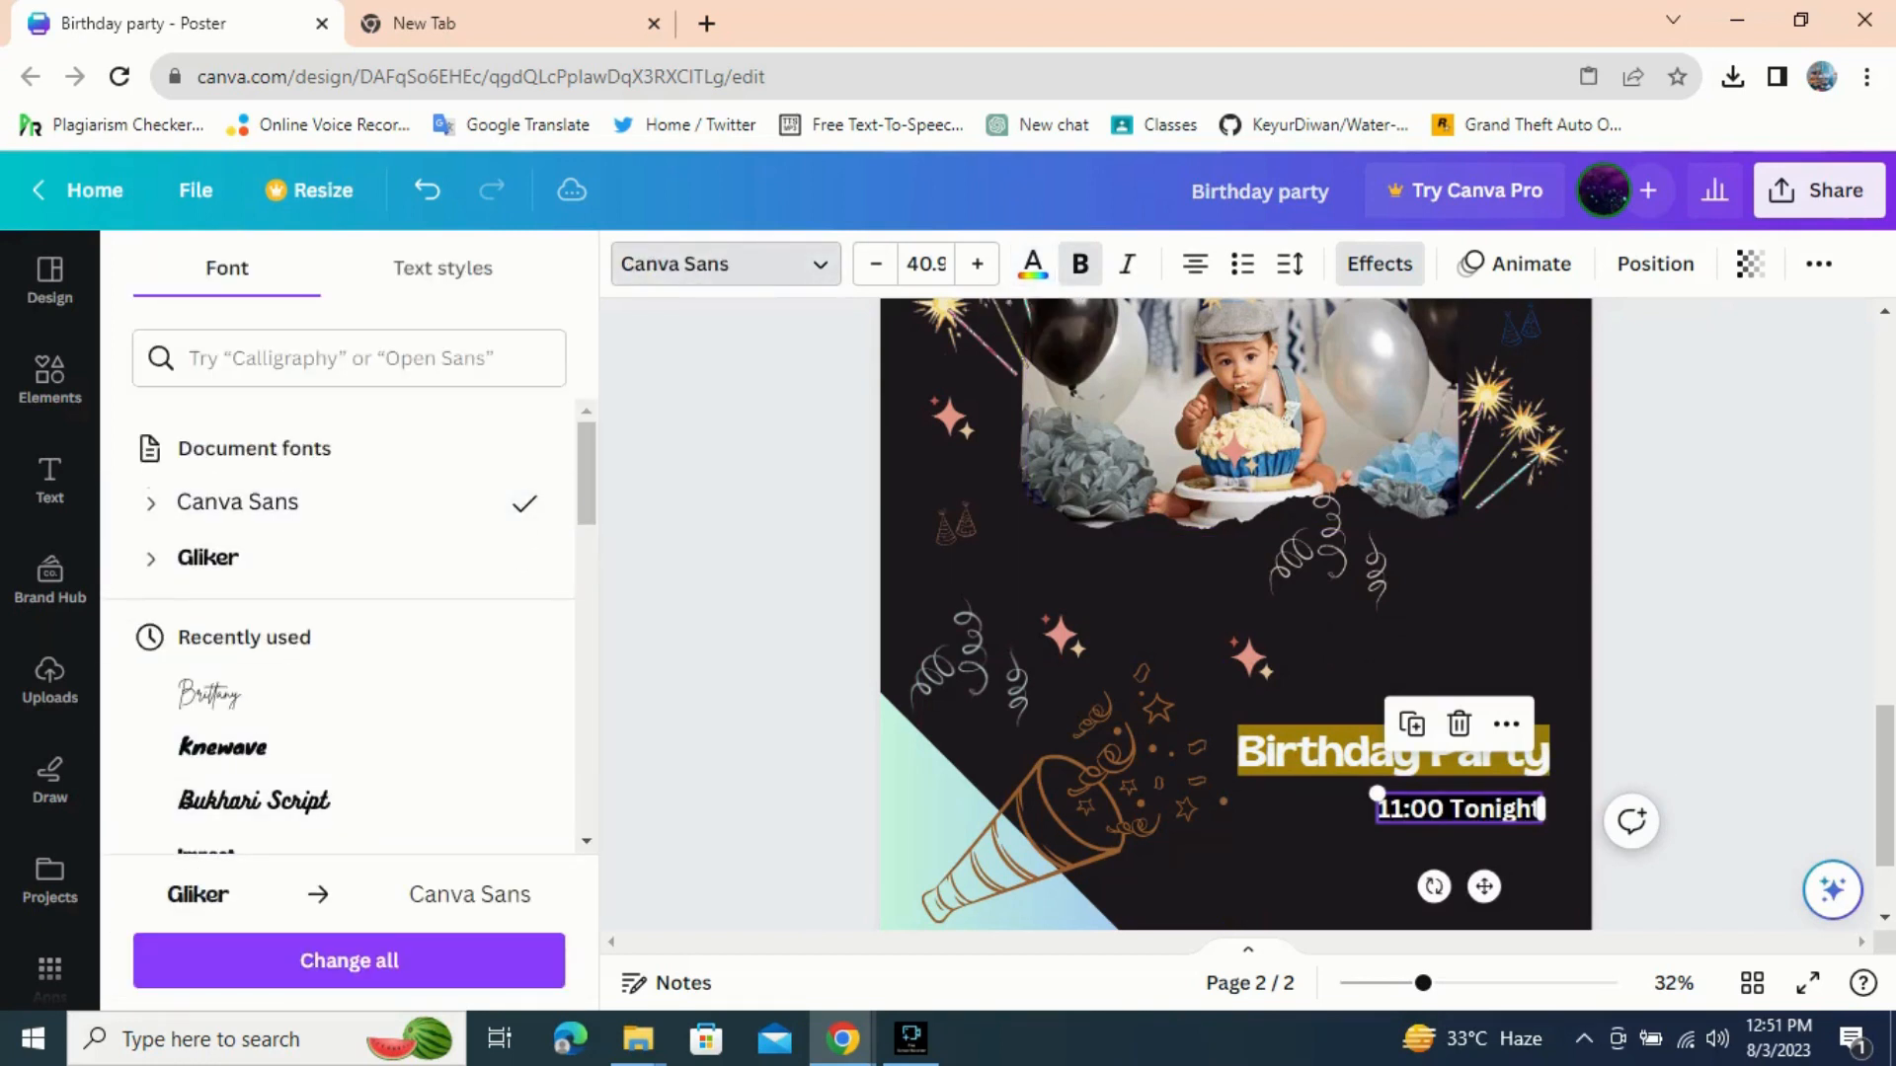
scroll(336, 592, down, 4)
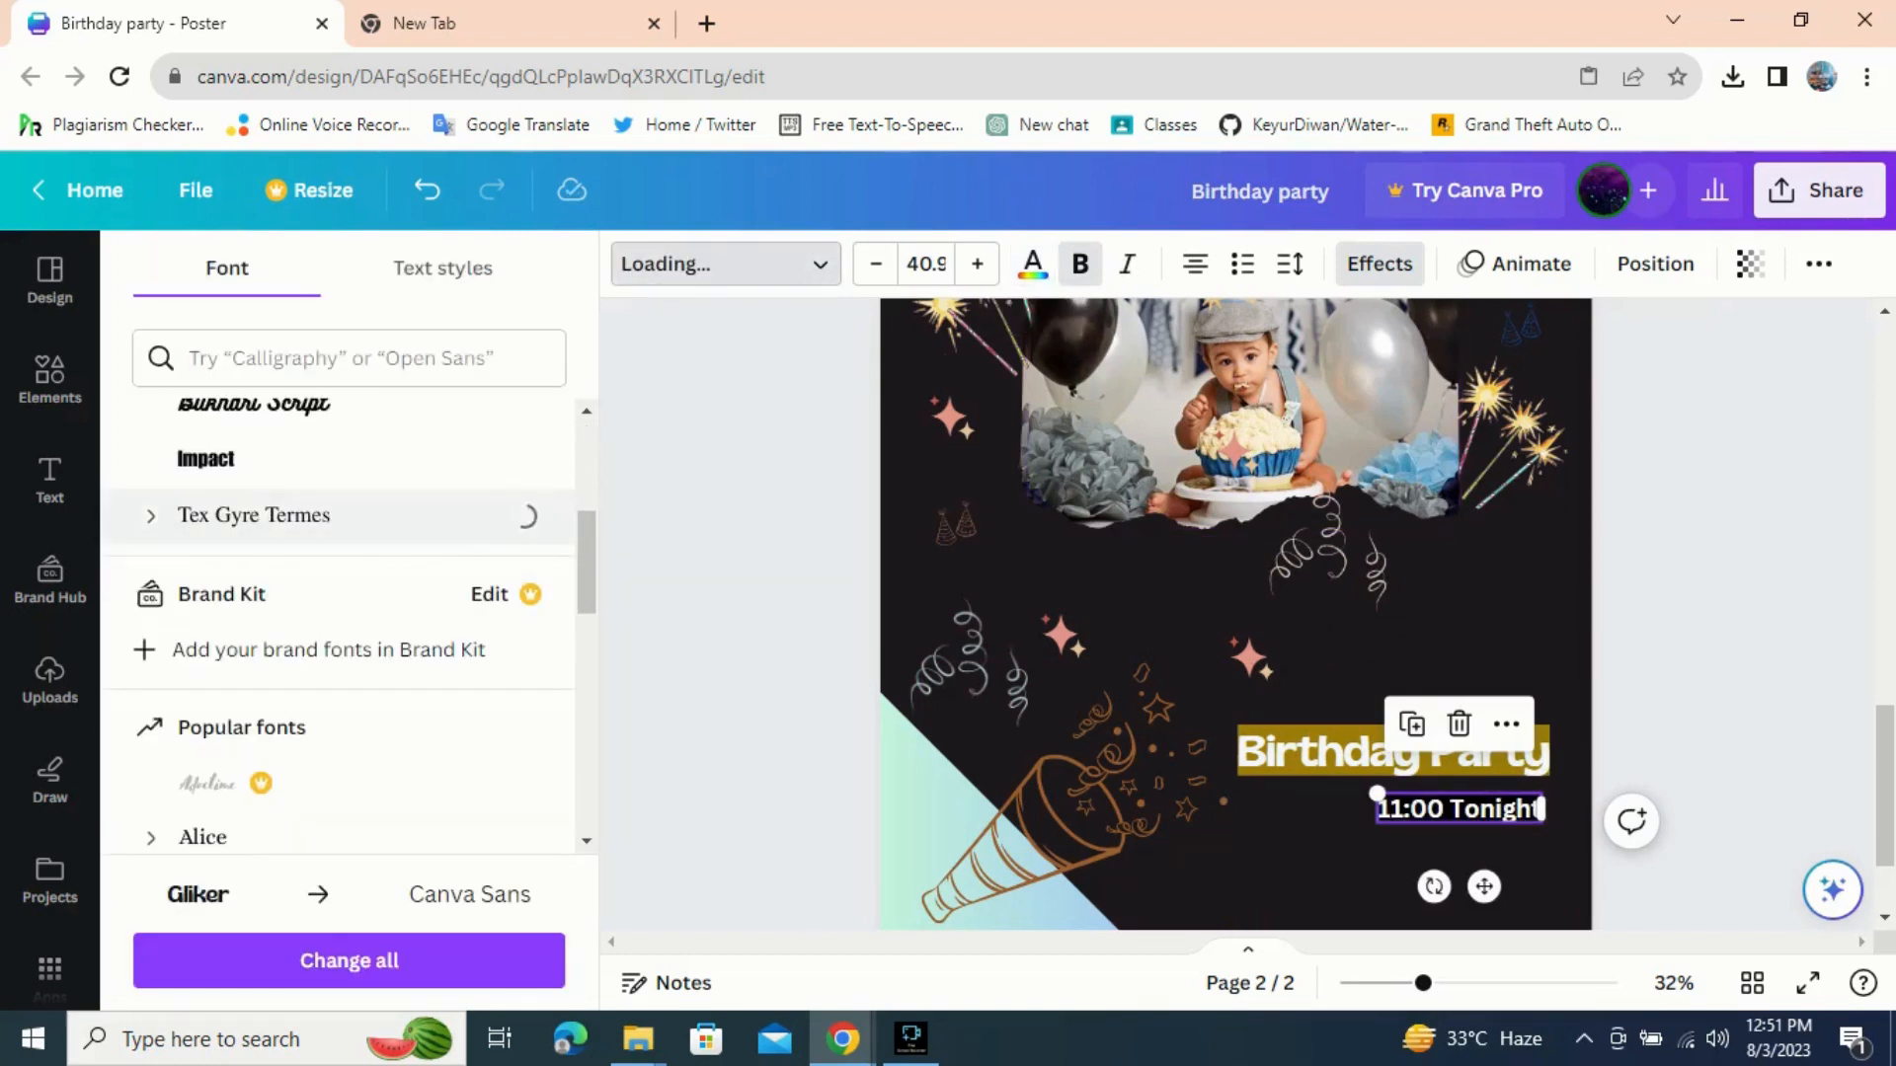
click(237, 460)
scroll(345, 592, up, 4)
click(709, 579)
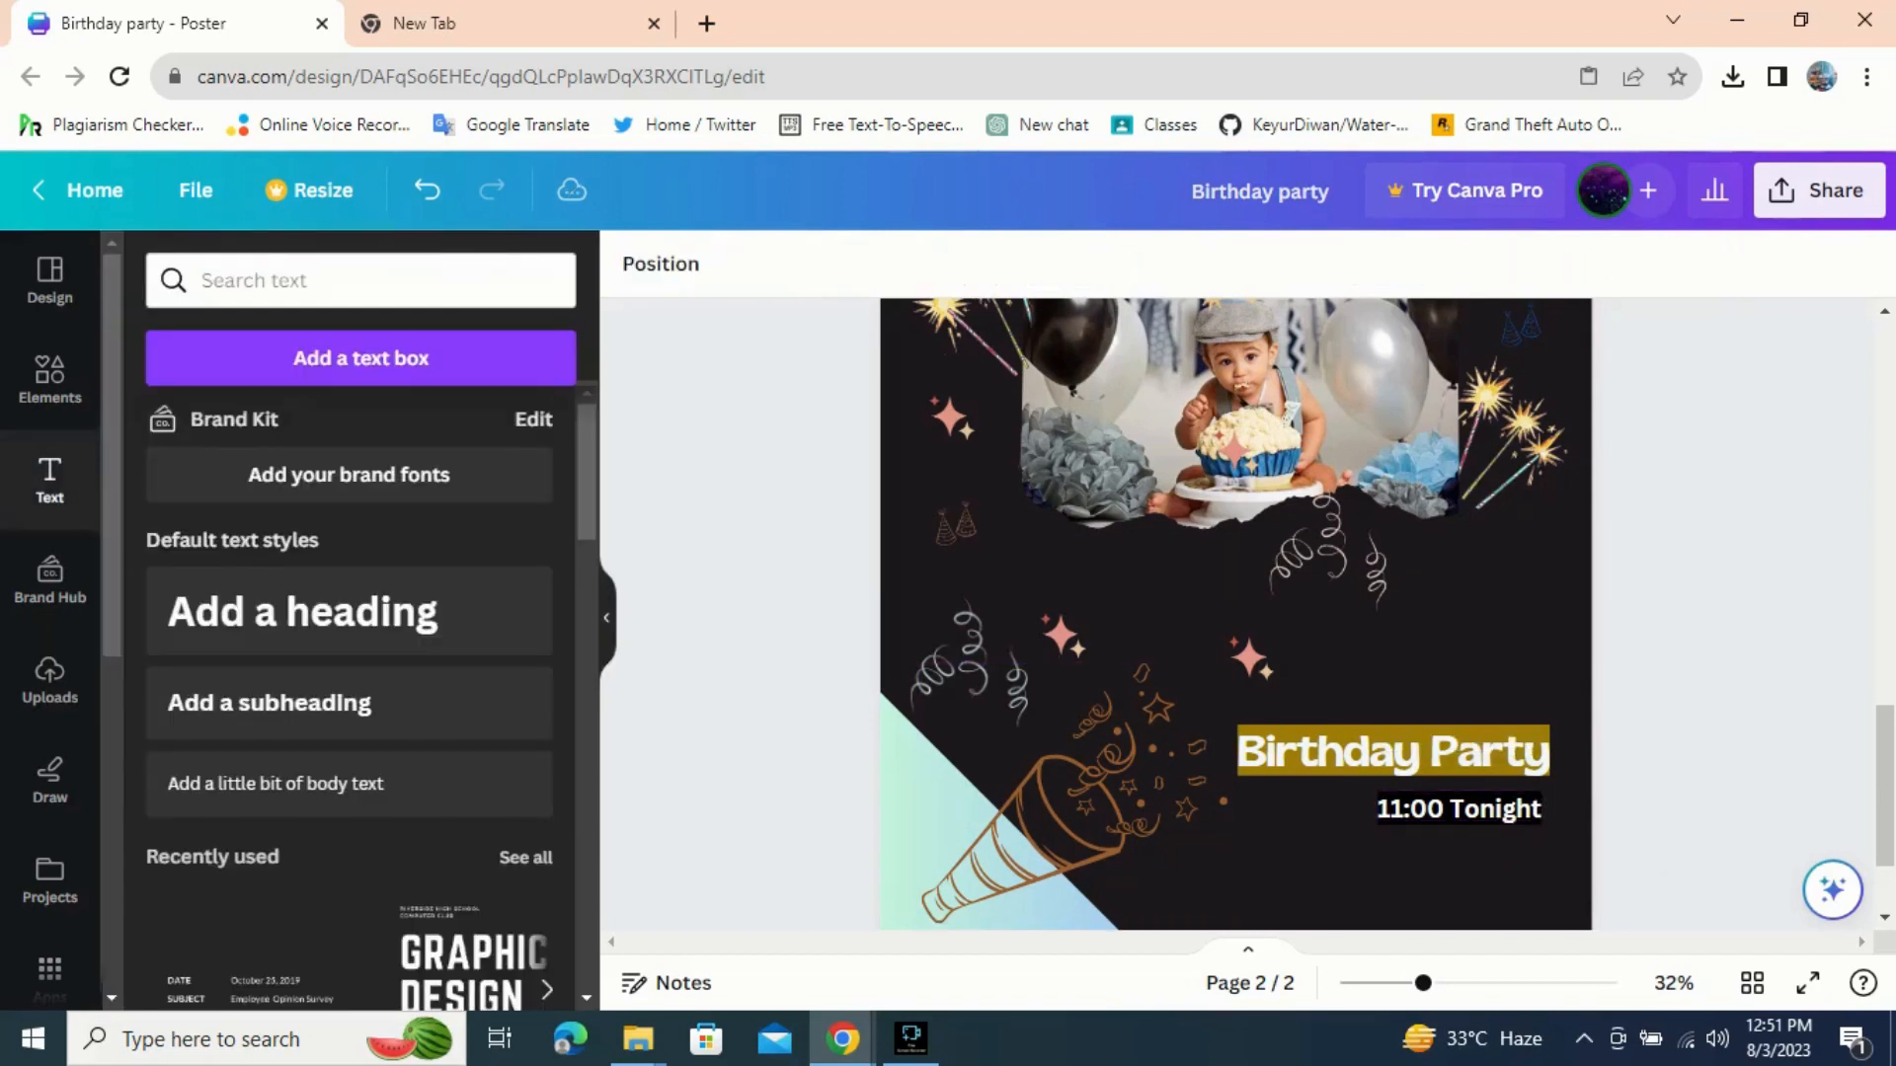
- Set the background effect color of the "11:00 Tonight" text to the pale blue-green document color
click(1458, 809)
click(1379, 263)
scroll(336, 642, down, 5)
click(518, 711)
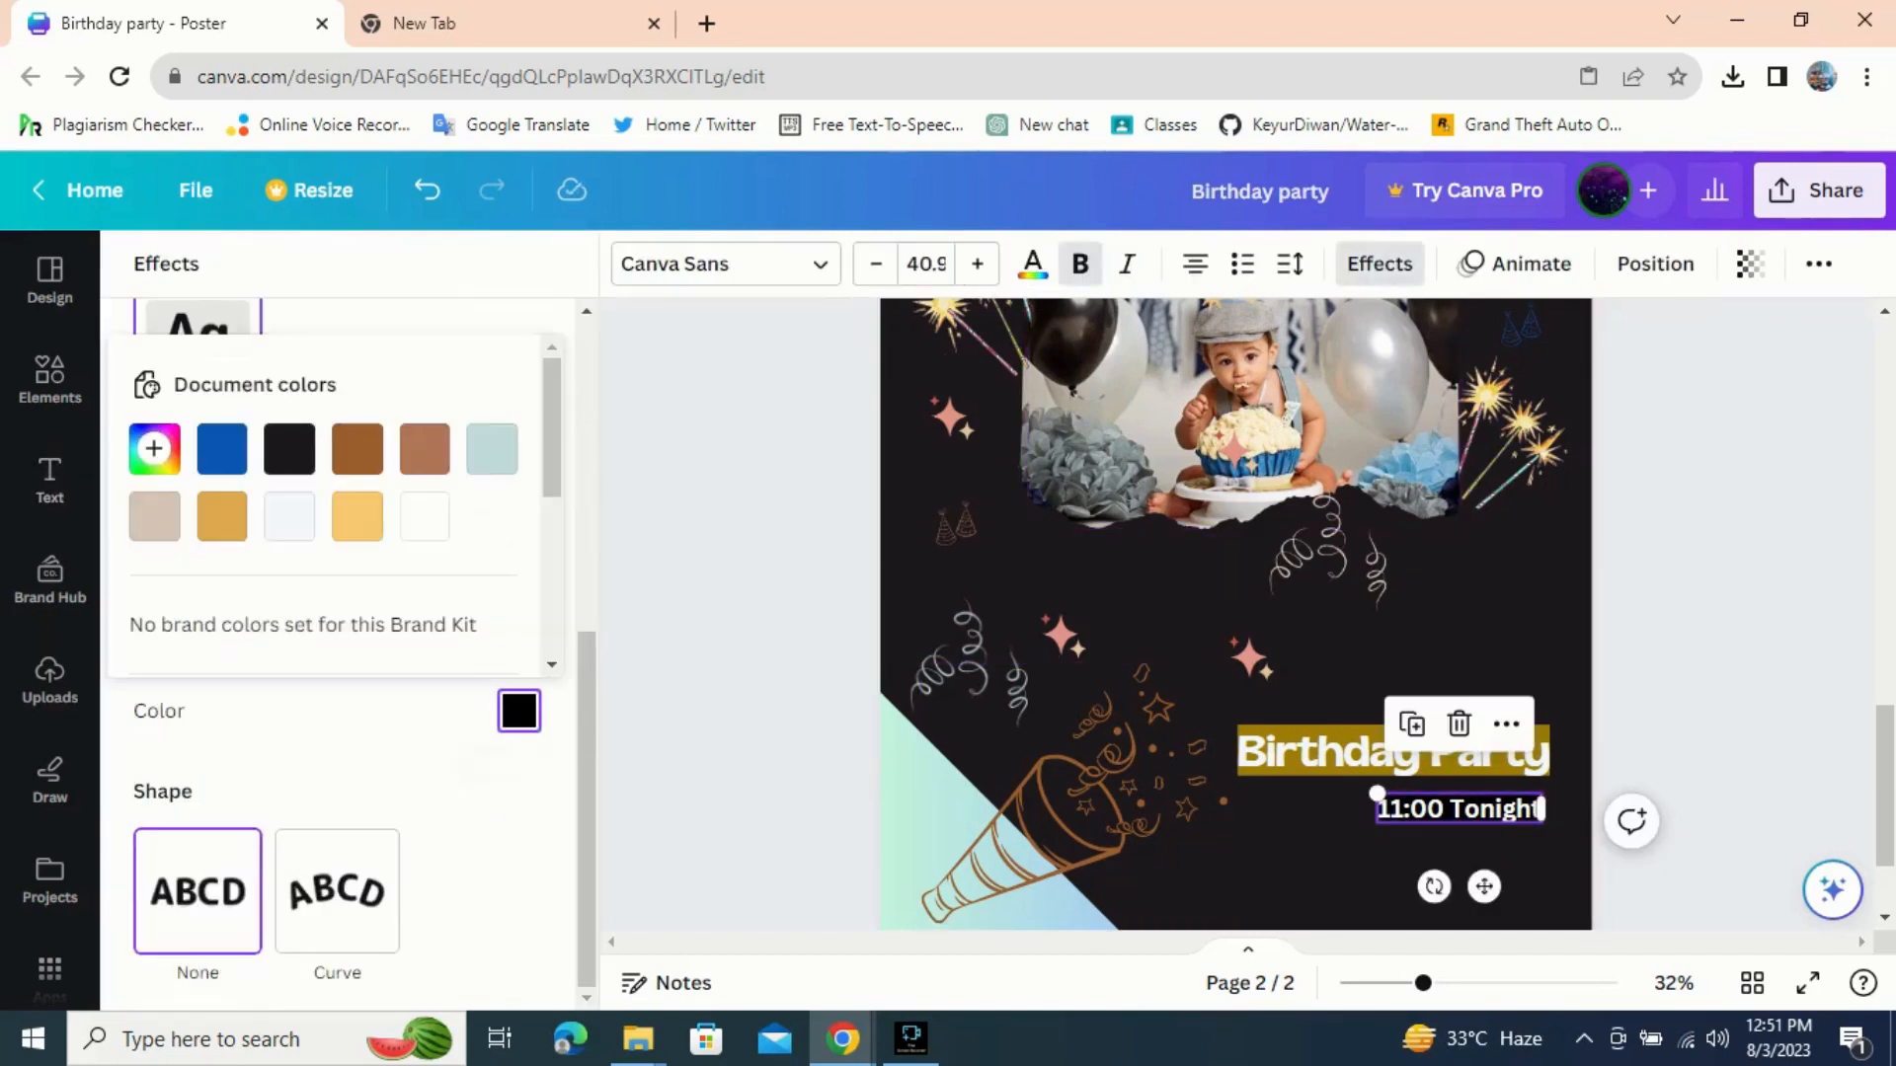
click(492, 448)
- Recolor the "11:00 Tonight" text with the near-black document color
click(1032, 263)
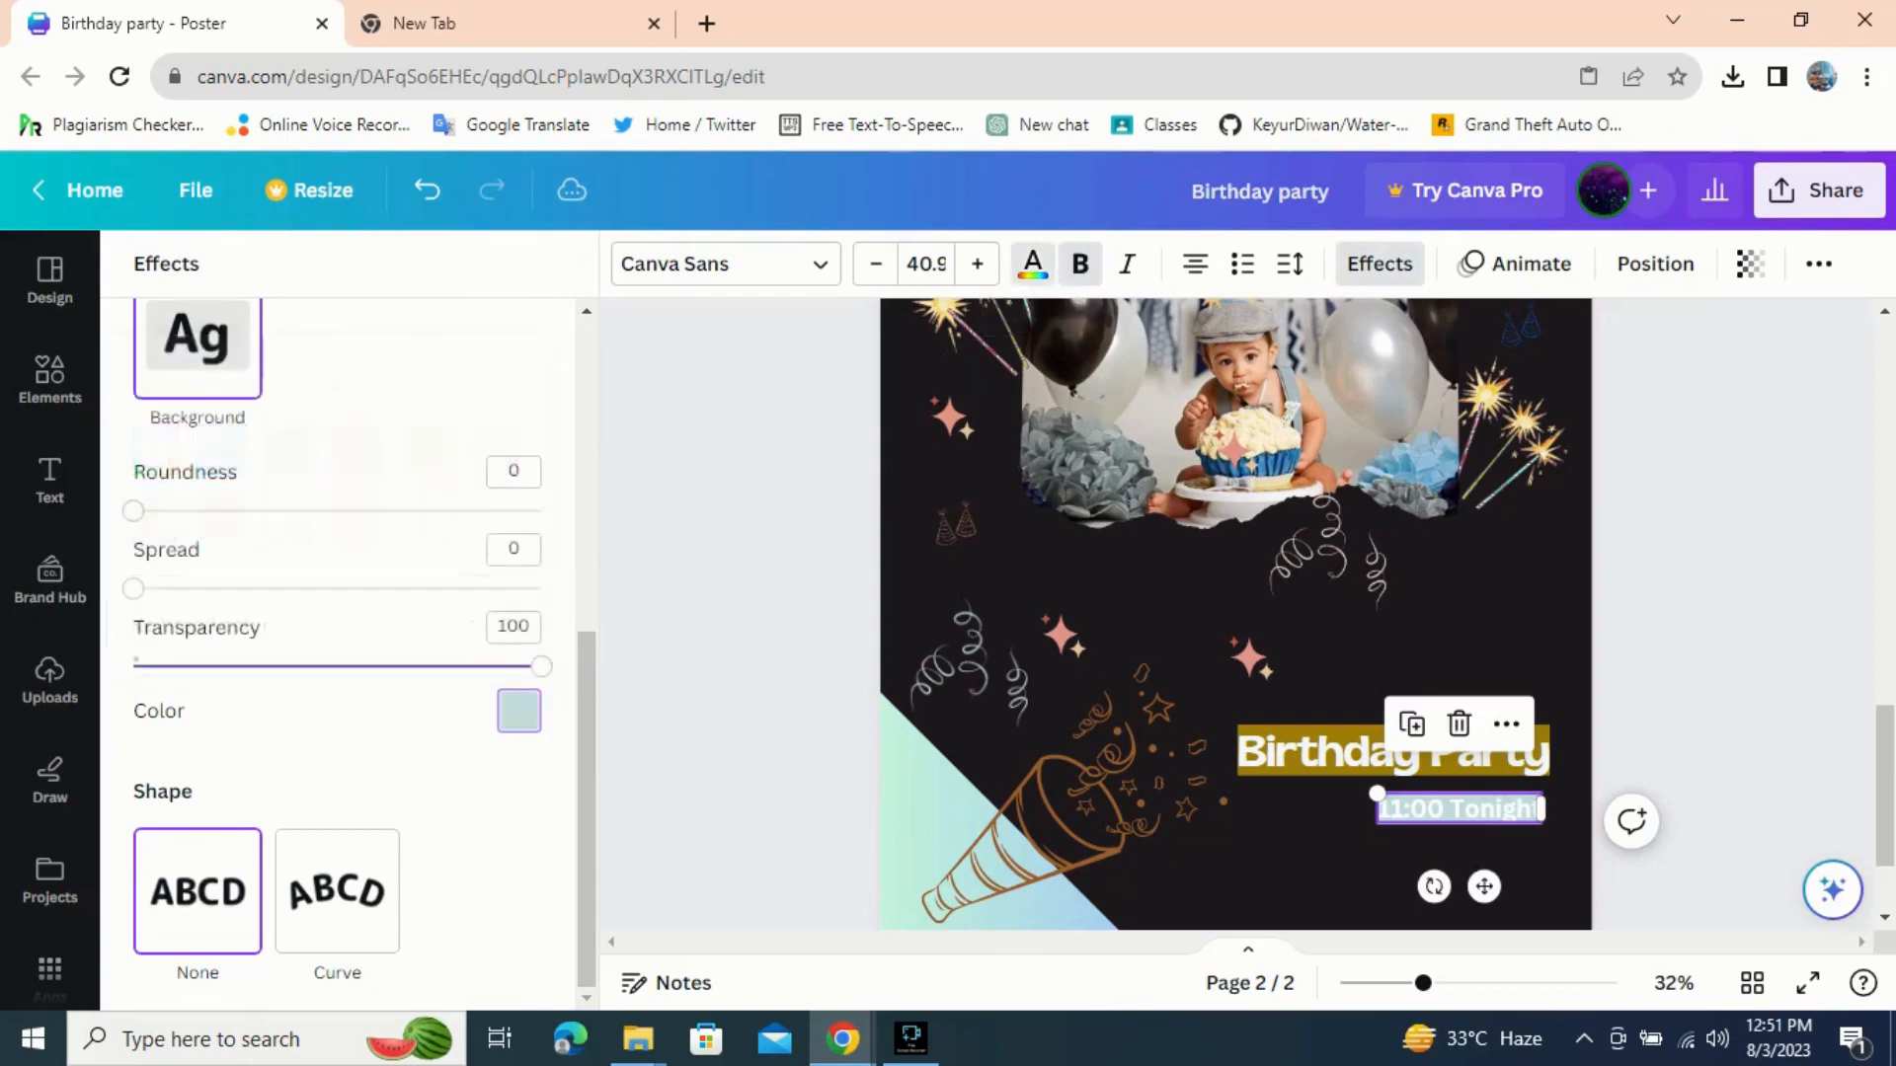
click(290, 449)
click(1135, 583)
- Copy the pink sparkle above "Birthday Party" and place a pasted copy below the event text near the flyer's bottom edge
scroll(1234, 613, down, 3)
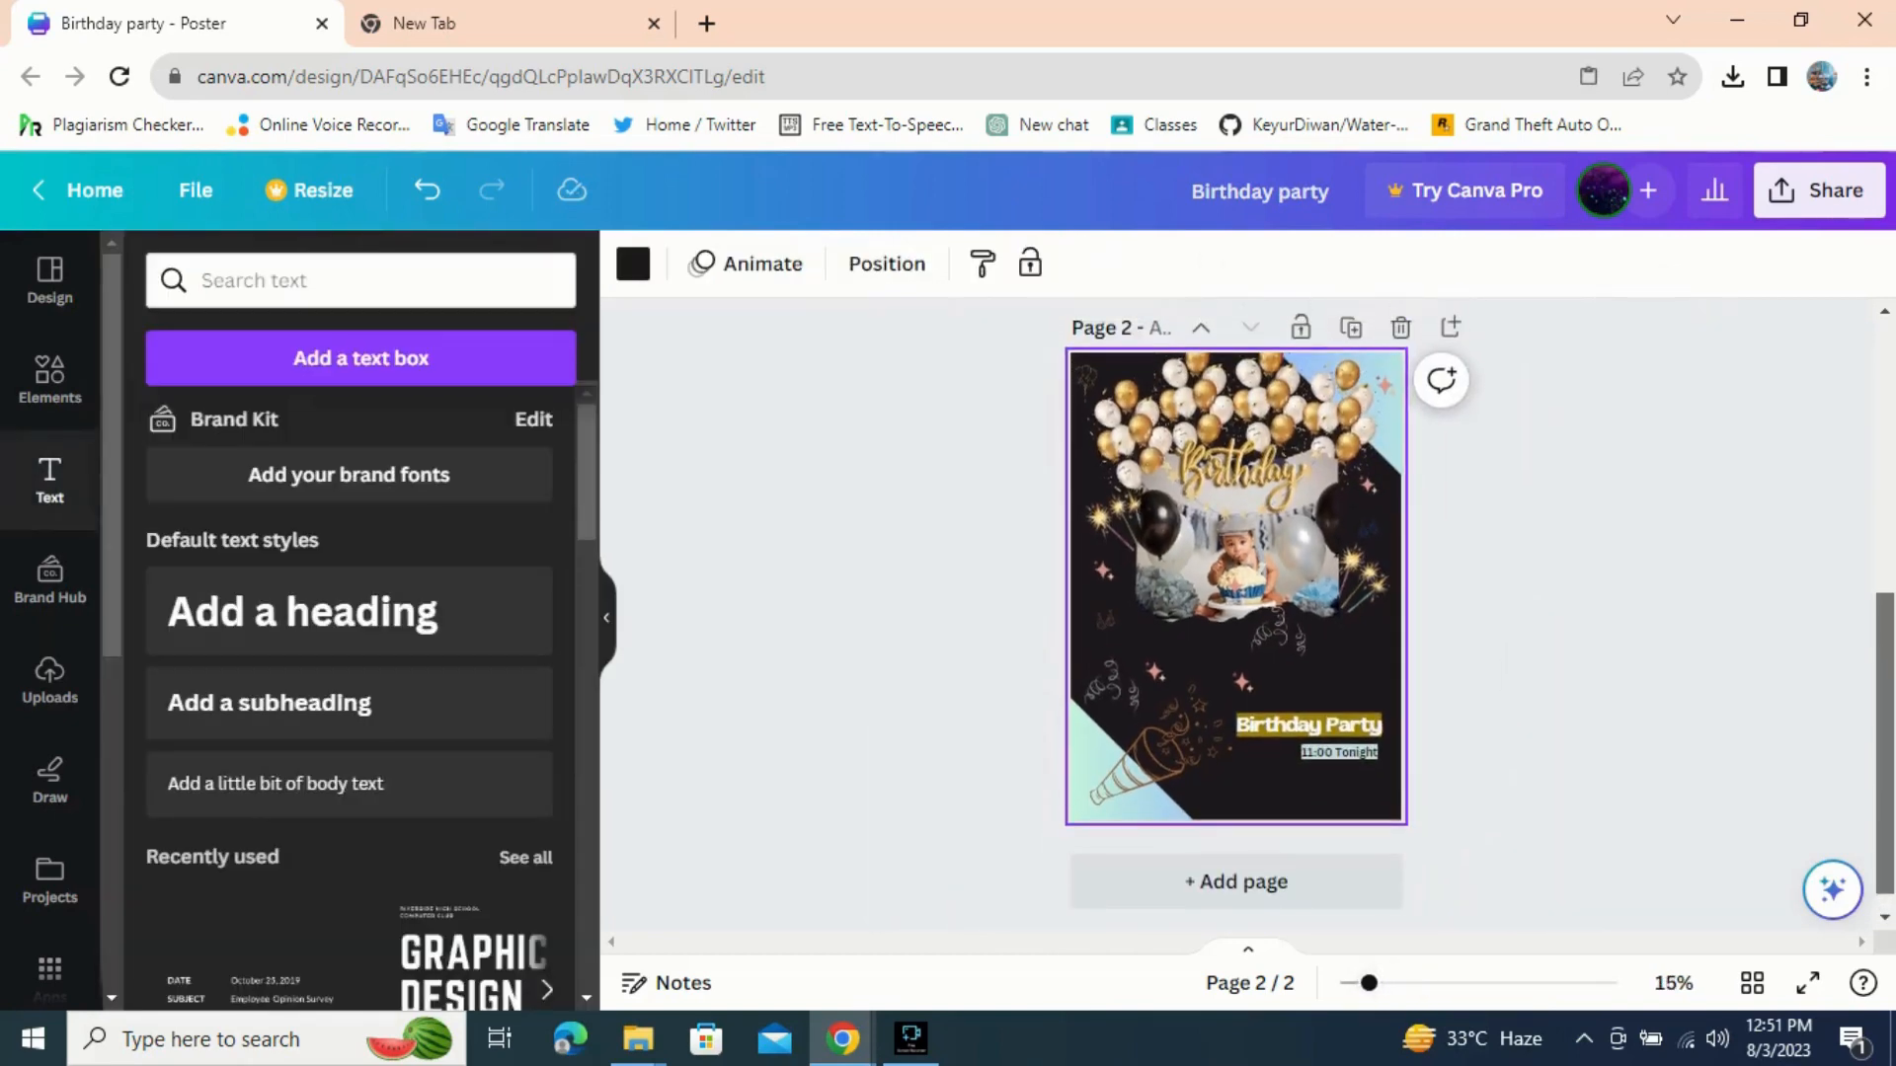
right_click(1241, 682)
click(1331, 233)
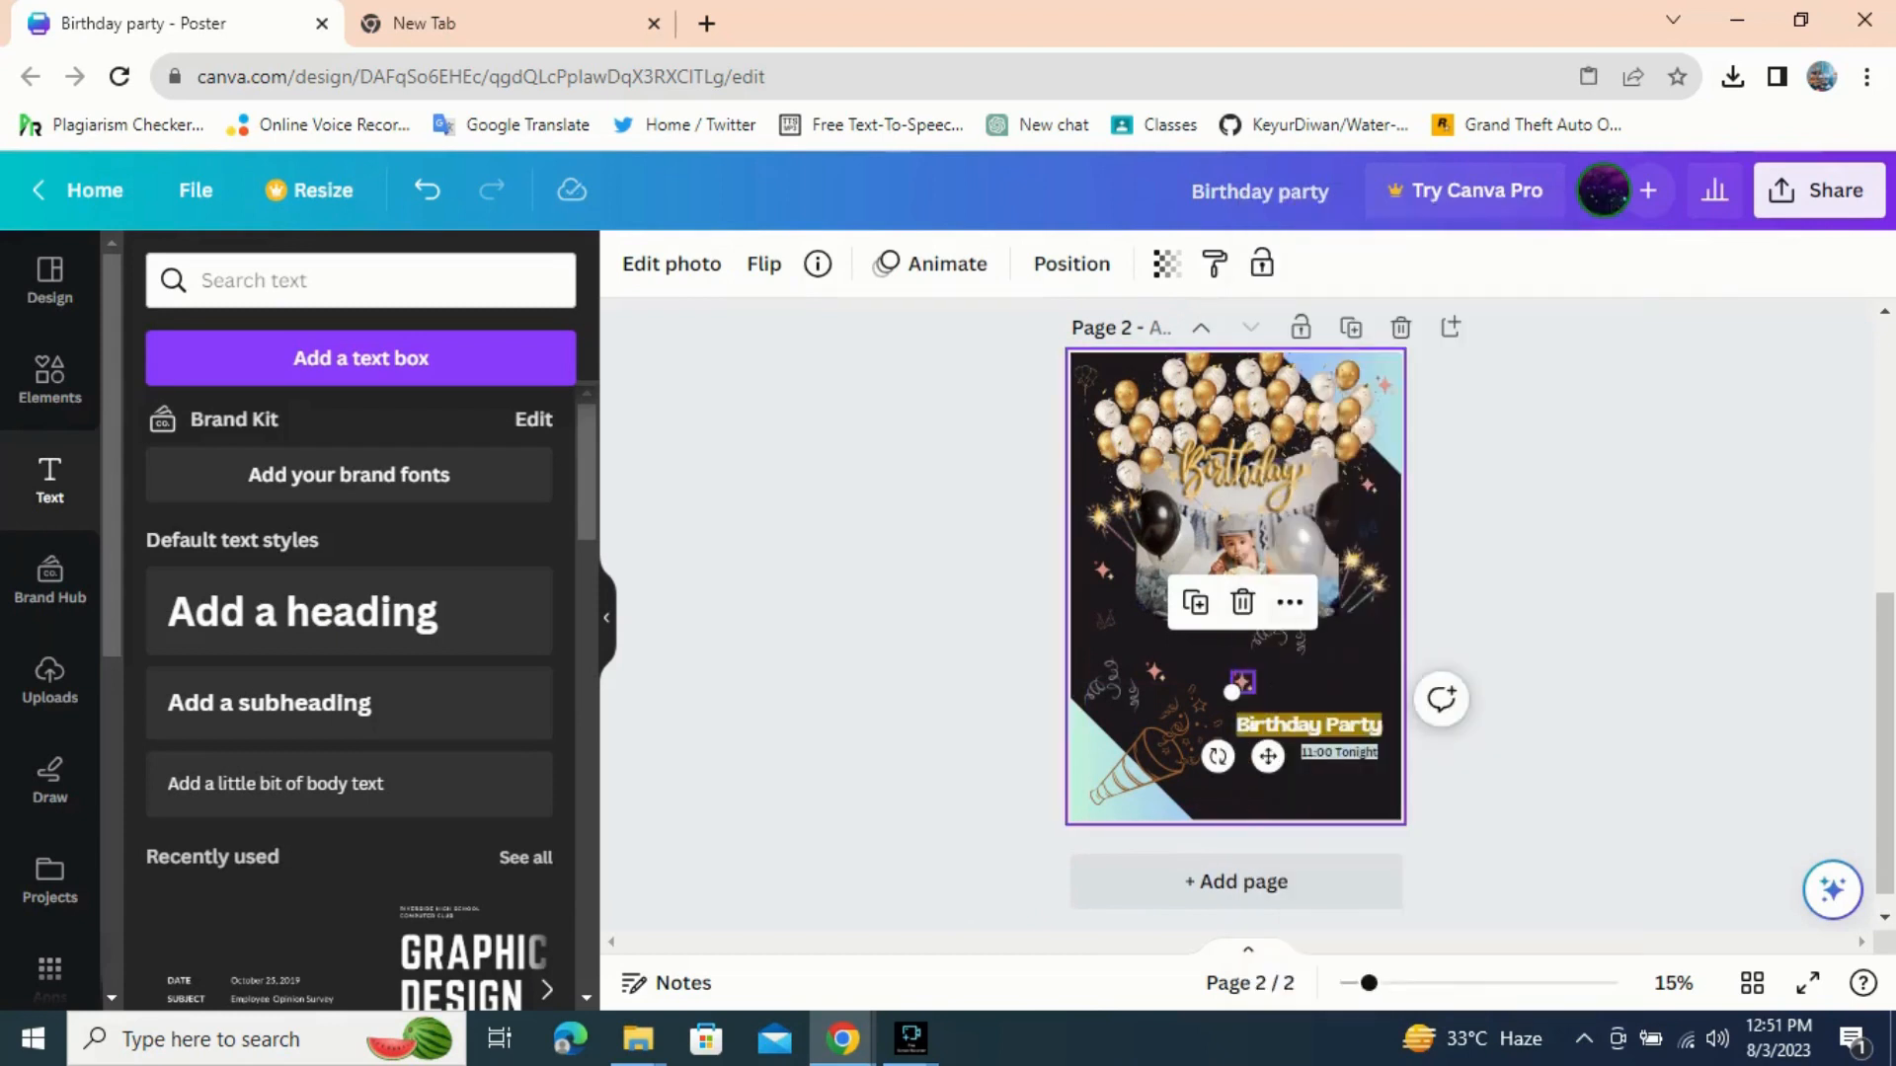
right_click(1339, 637)
click(1435, 775)
drag(1271, 761, 1291, 852)
- Paste two more sparkles, placing one near the right edge above "Birthday Party" and one at the upper left of the balloons
right_click(1370, 664)
click(1441, 775)
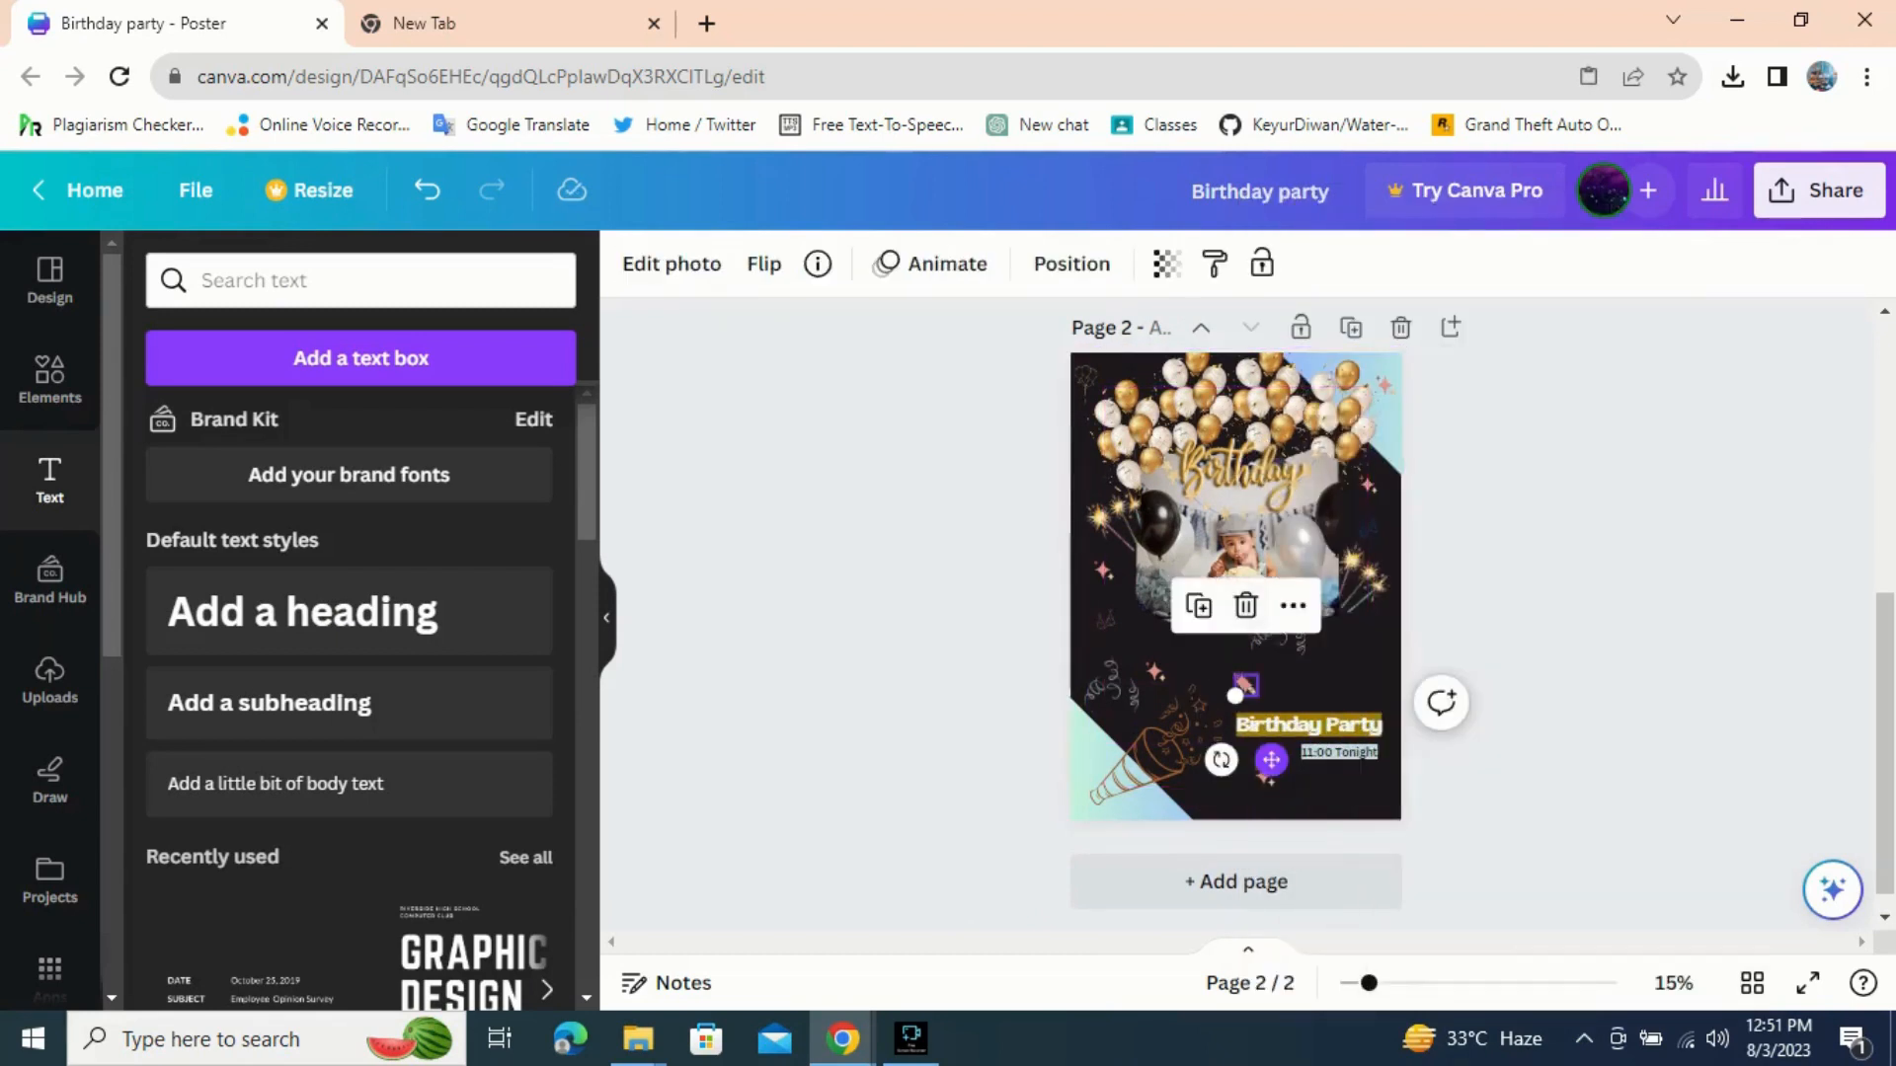
drag(1271, 759, 1382, 715)
right_click(1312, 637)
click(1402, 775)
drag(1271, 759, 1105, 511)
drag(1126, 375, 1127, 375)
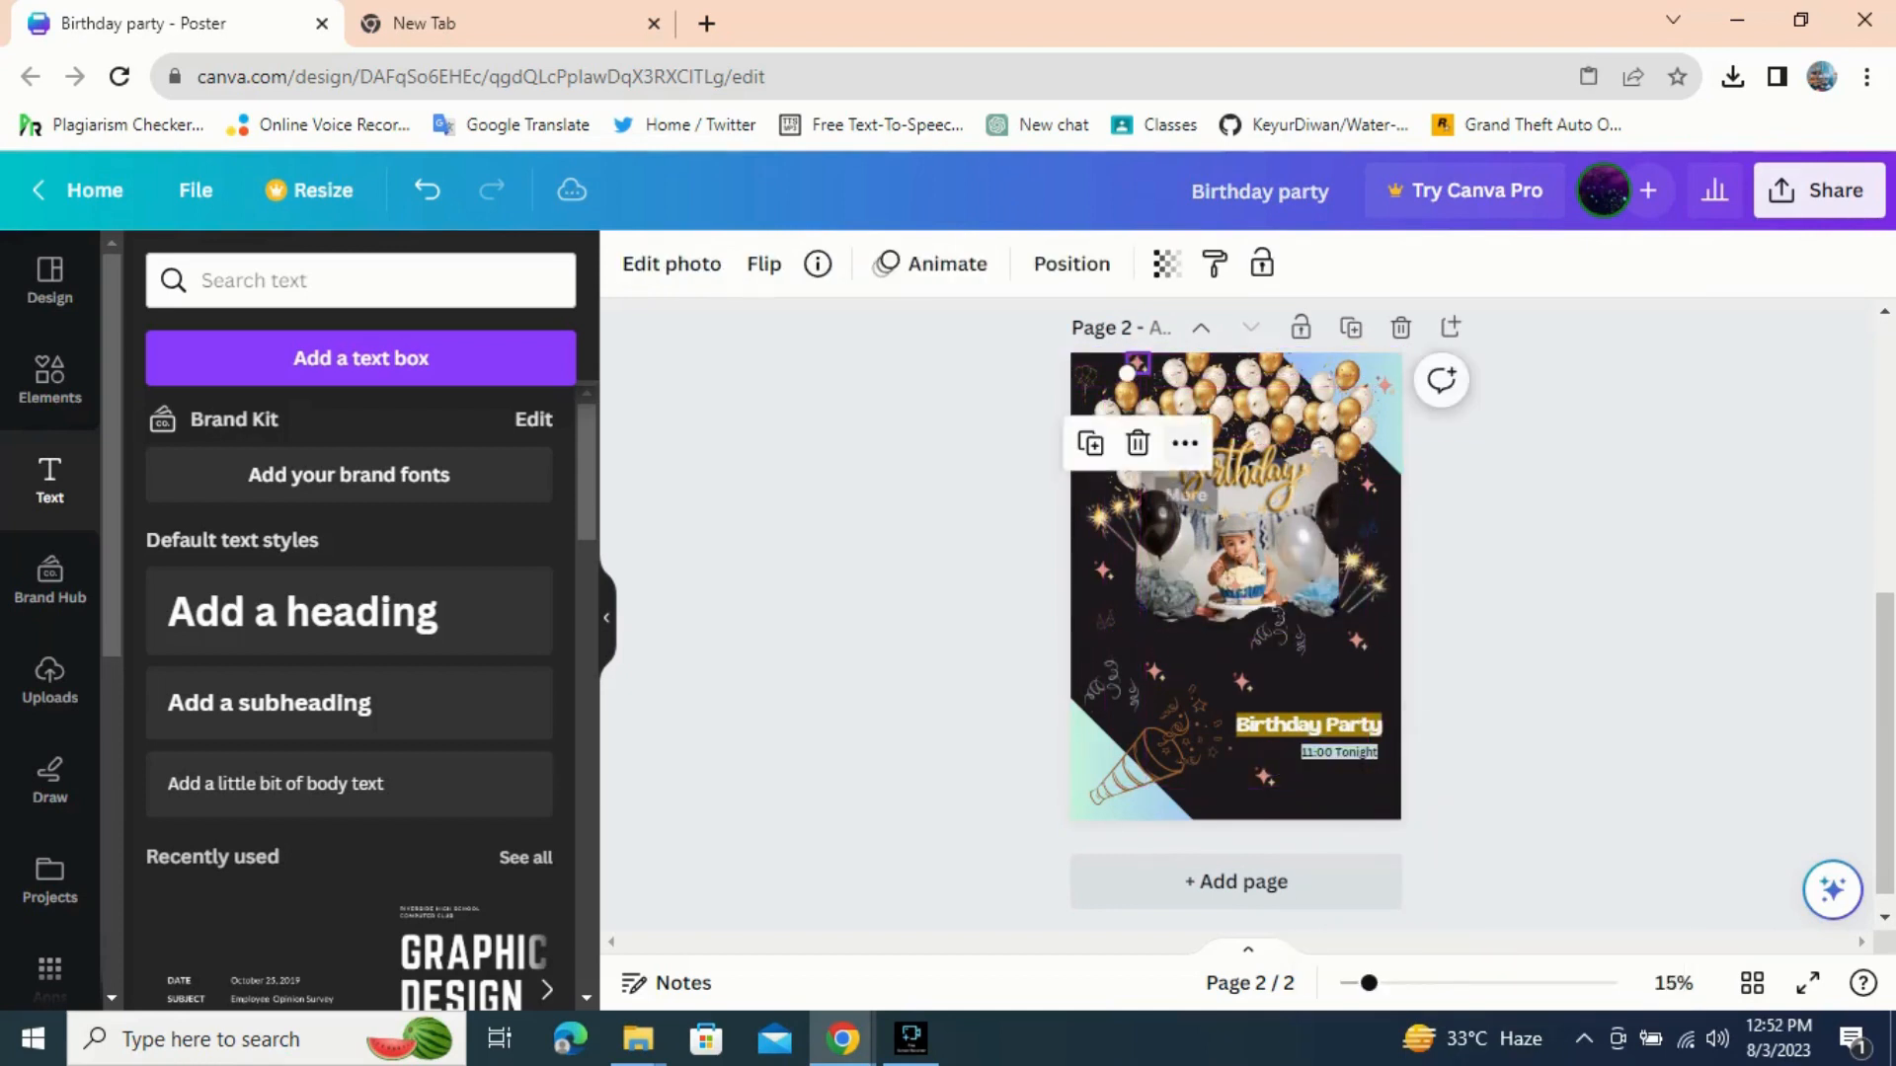
- Paste another sparkle and place it on the gradient corner at the flyer's lower left, beside the party popper
click(1328, 637)
right_click(1333, 634)
click(1412, 774)
drag(1270, 760, 1111, 843)
click(1323, 647)
- Review the flyer close up, from the balloons and baby photo down to the sparkles and event text
scroll(1236, 573, up, 3)
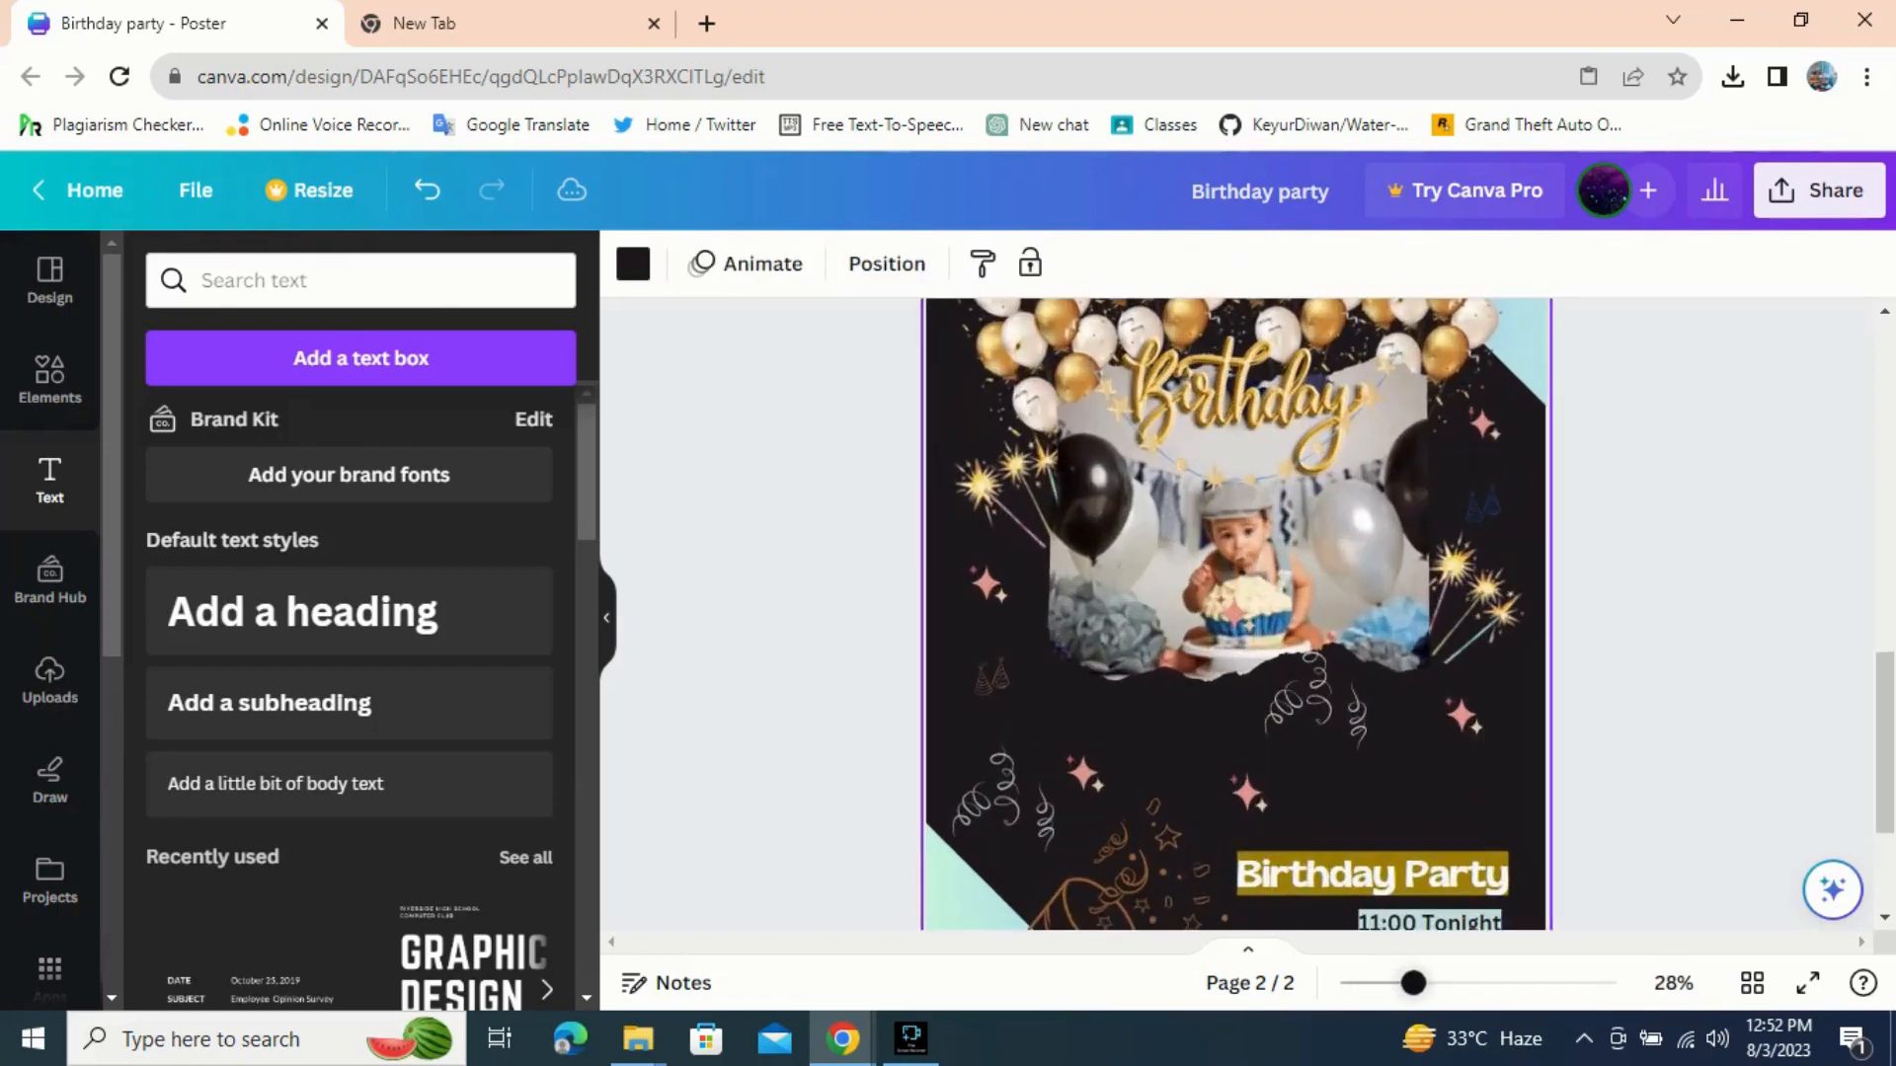
scroll(1236, 592, up, 2)
scroll(1236, 593, down, 1)
scroll(1236, 612, down, 3)
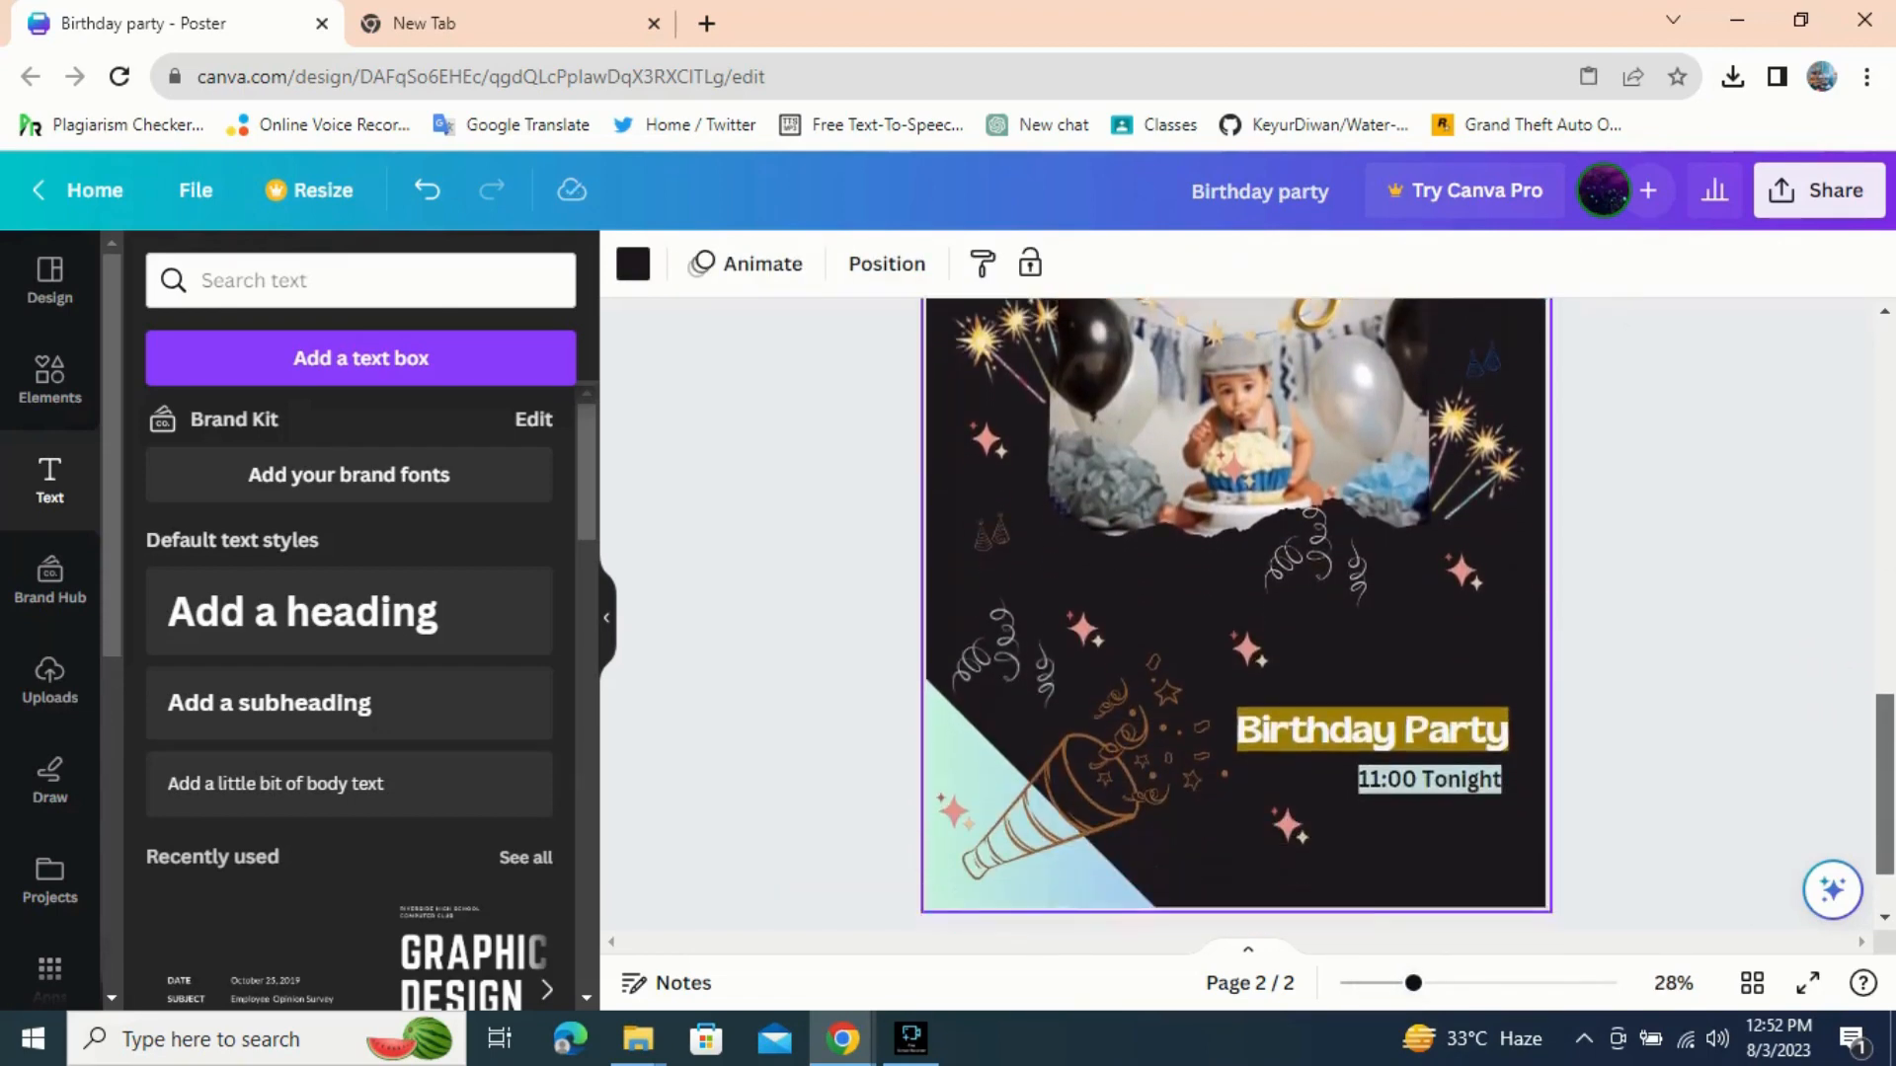
scroll(1236, 612, up, 3)
scroll(1236, 612, down, 3)
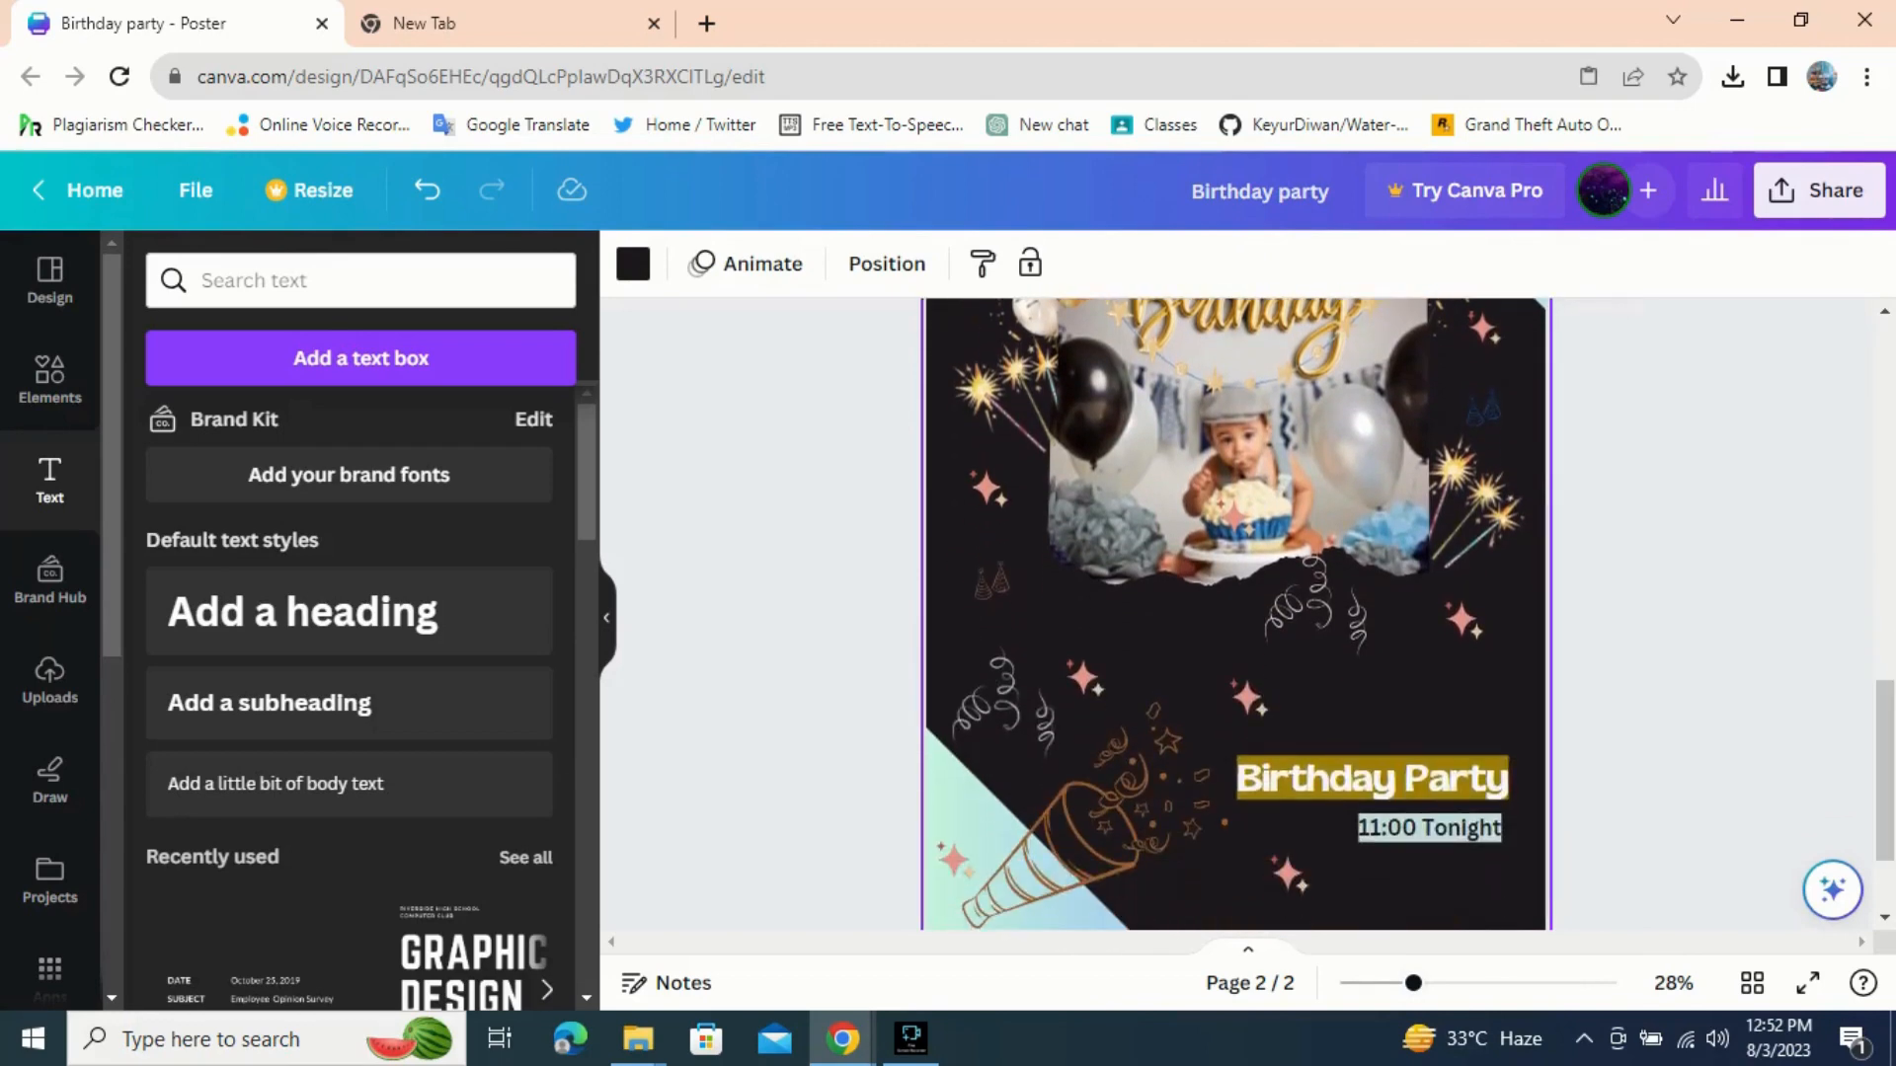
scroll(1237, 612, down, 2)
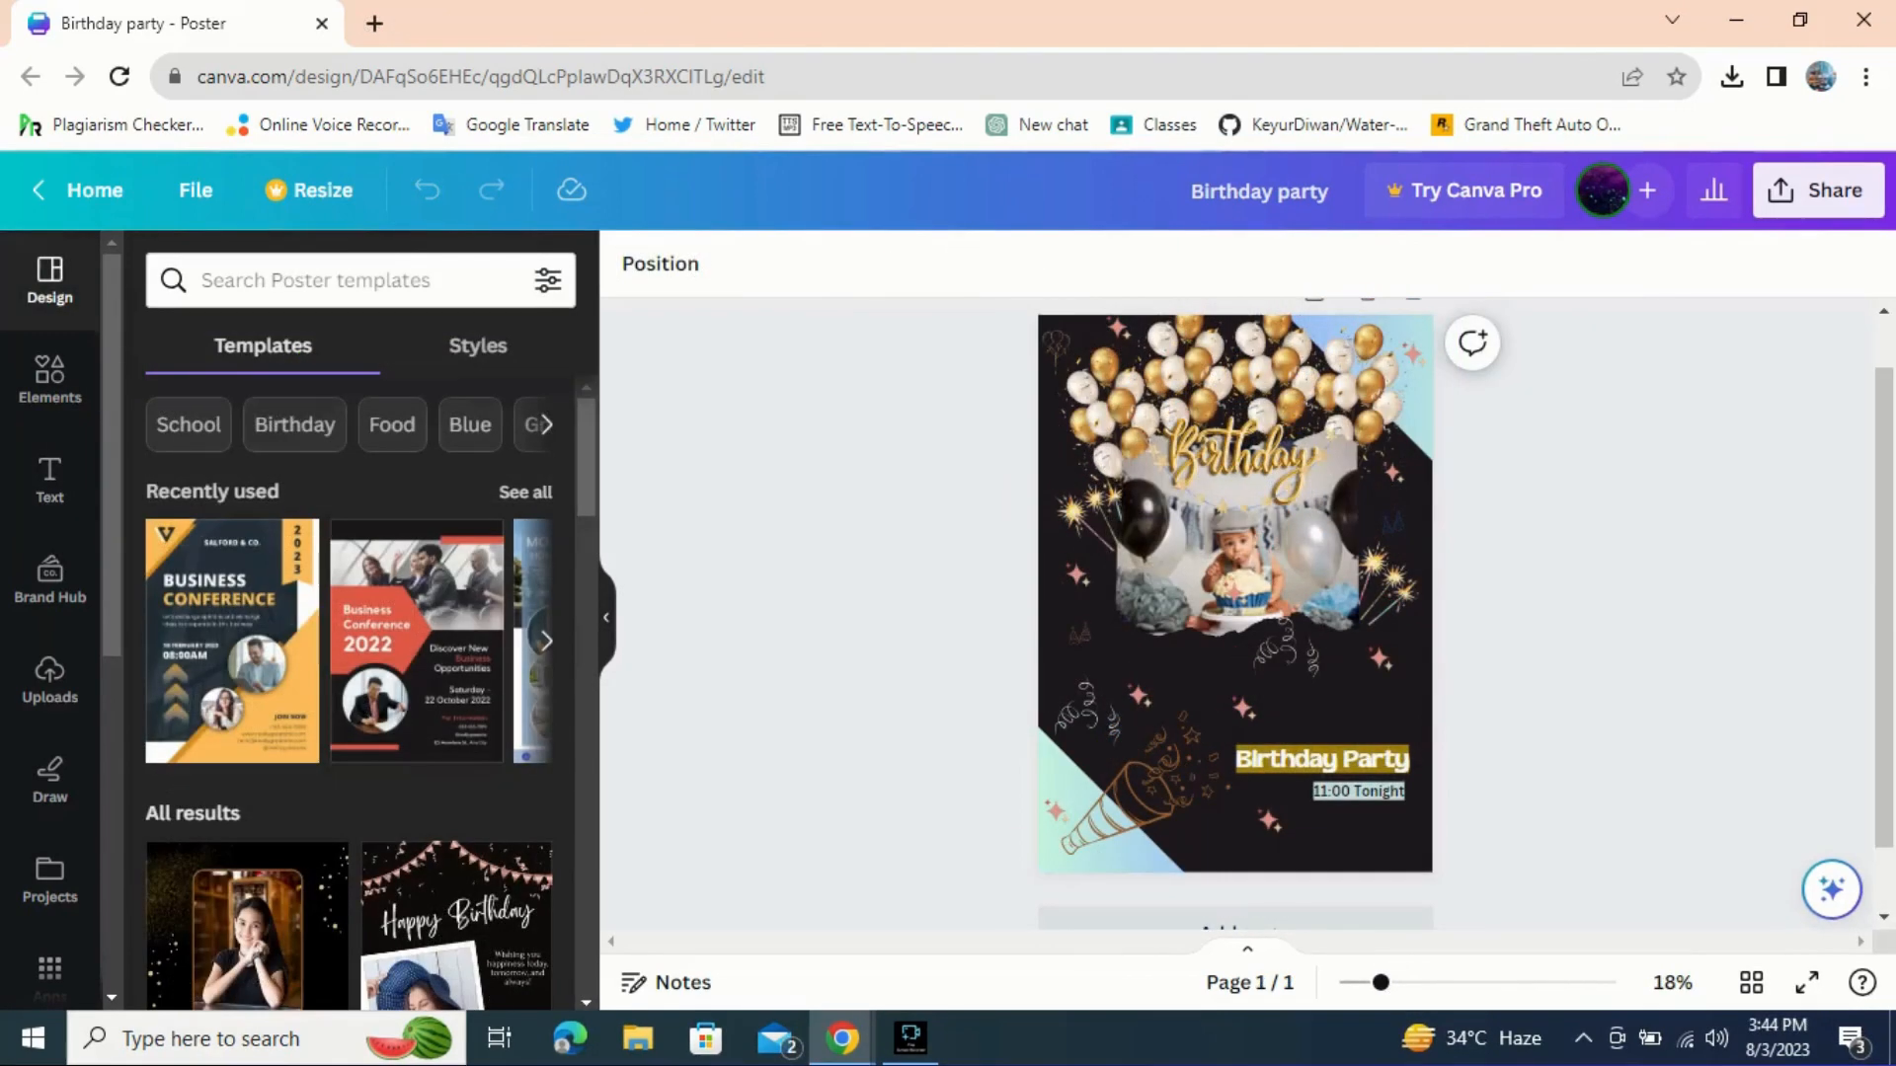
- Download the poster as a PNG, choosing the free watermarked draft
click(1817, 190)
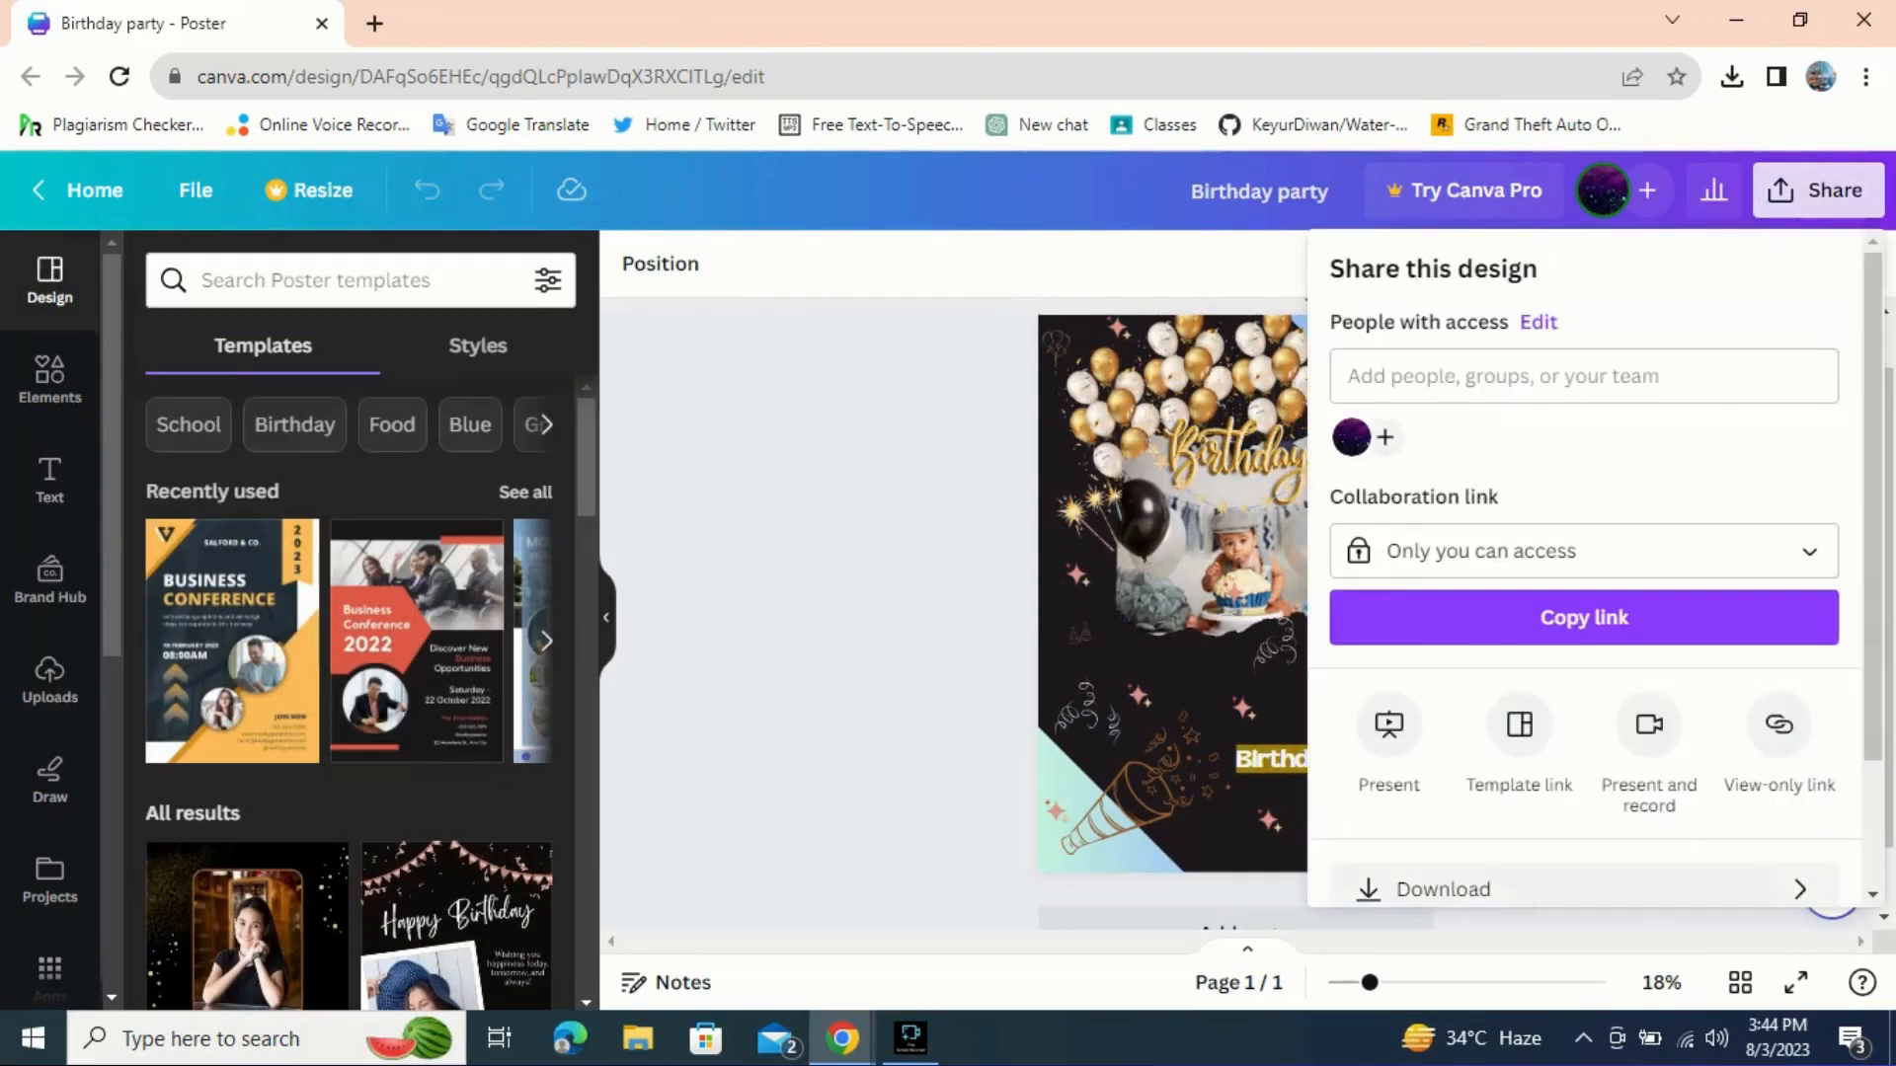
click(1442, 889)
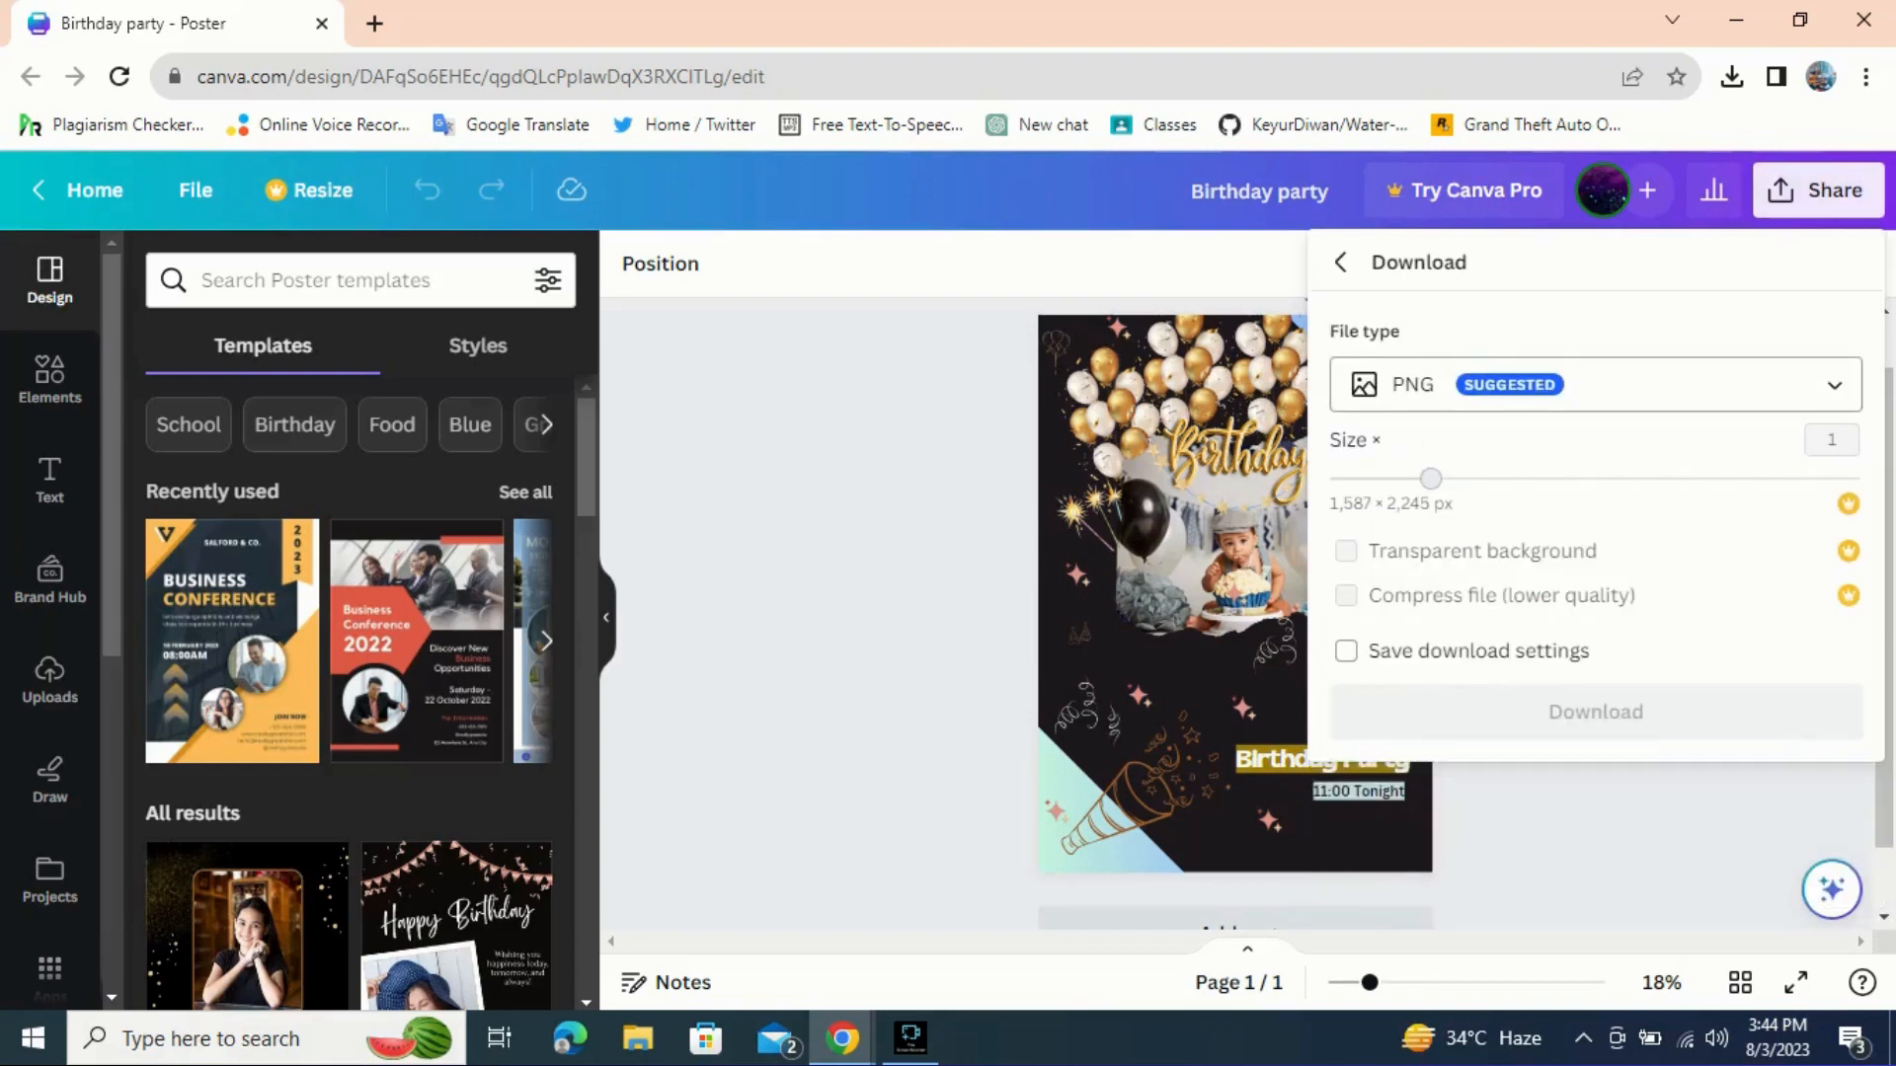
click(1595, 384)
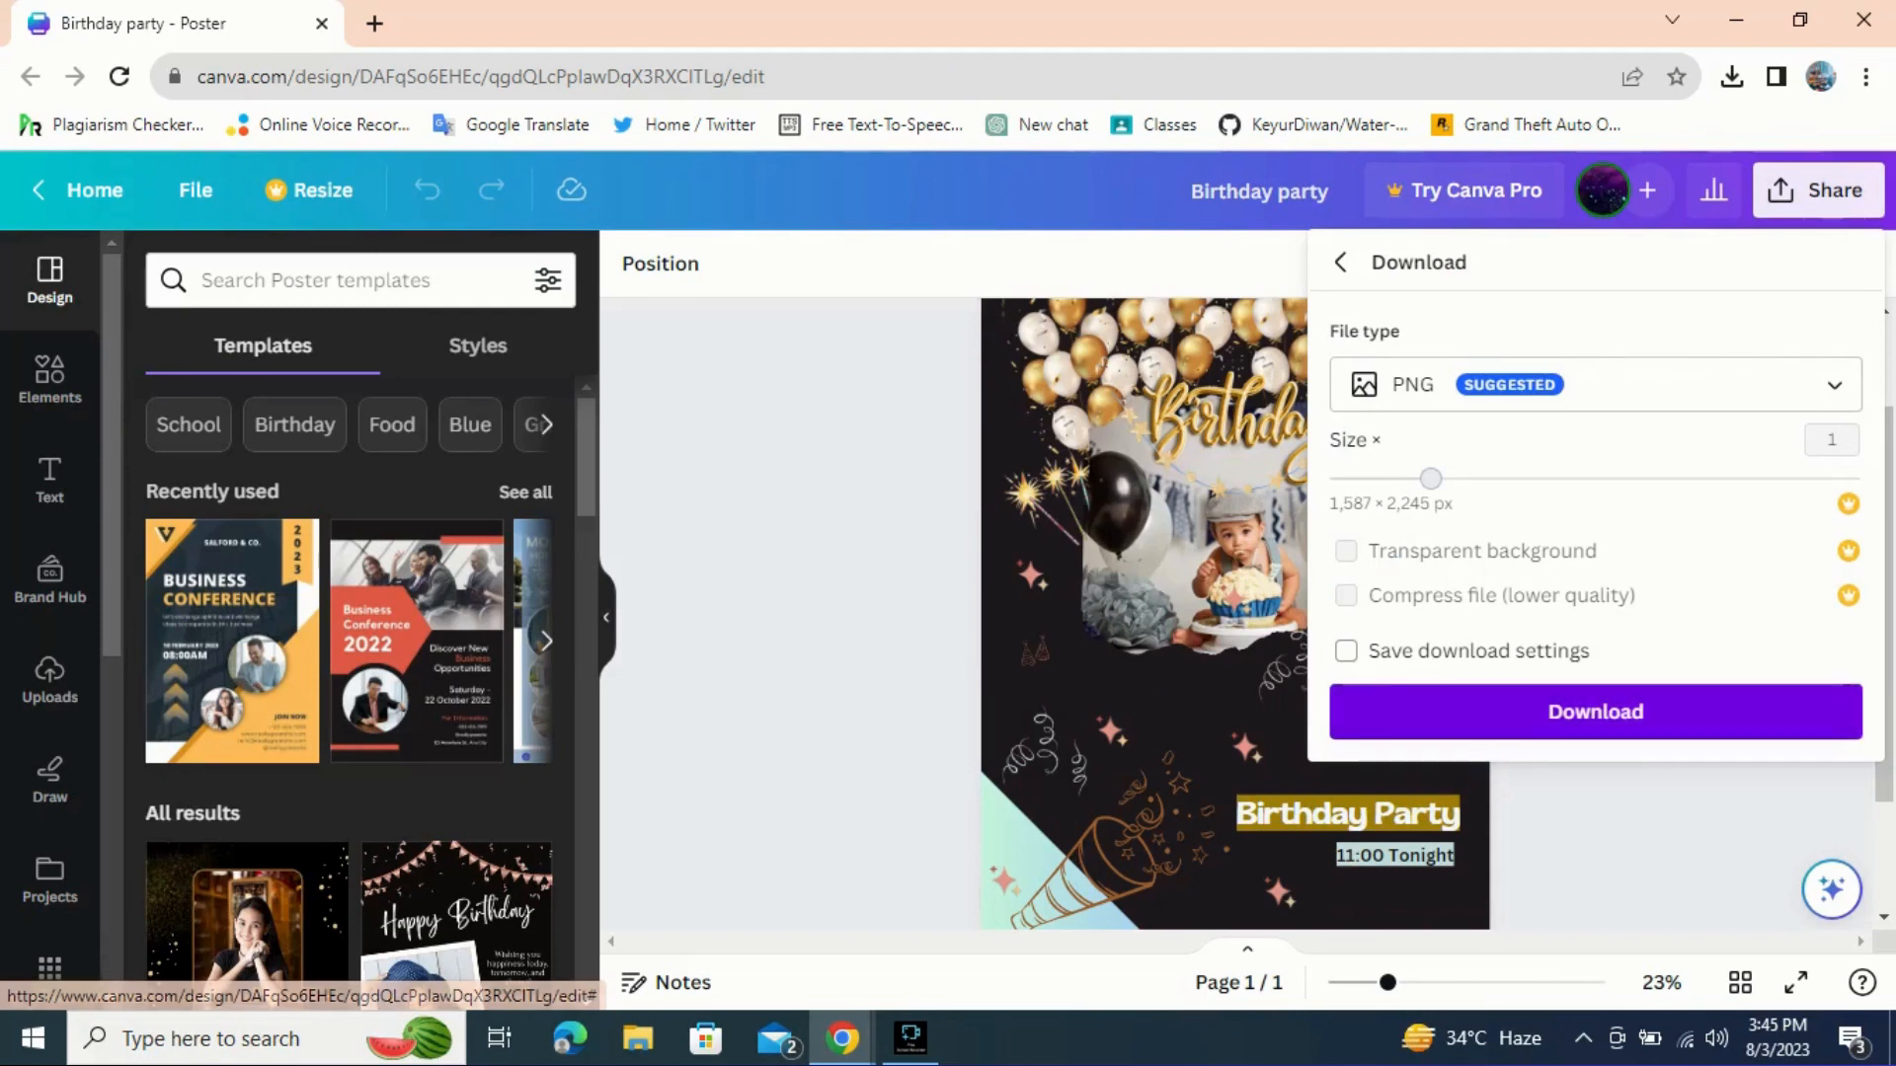
click(1595, 711)
click(1834, 648)
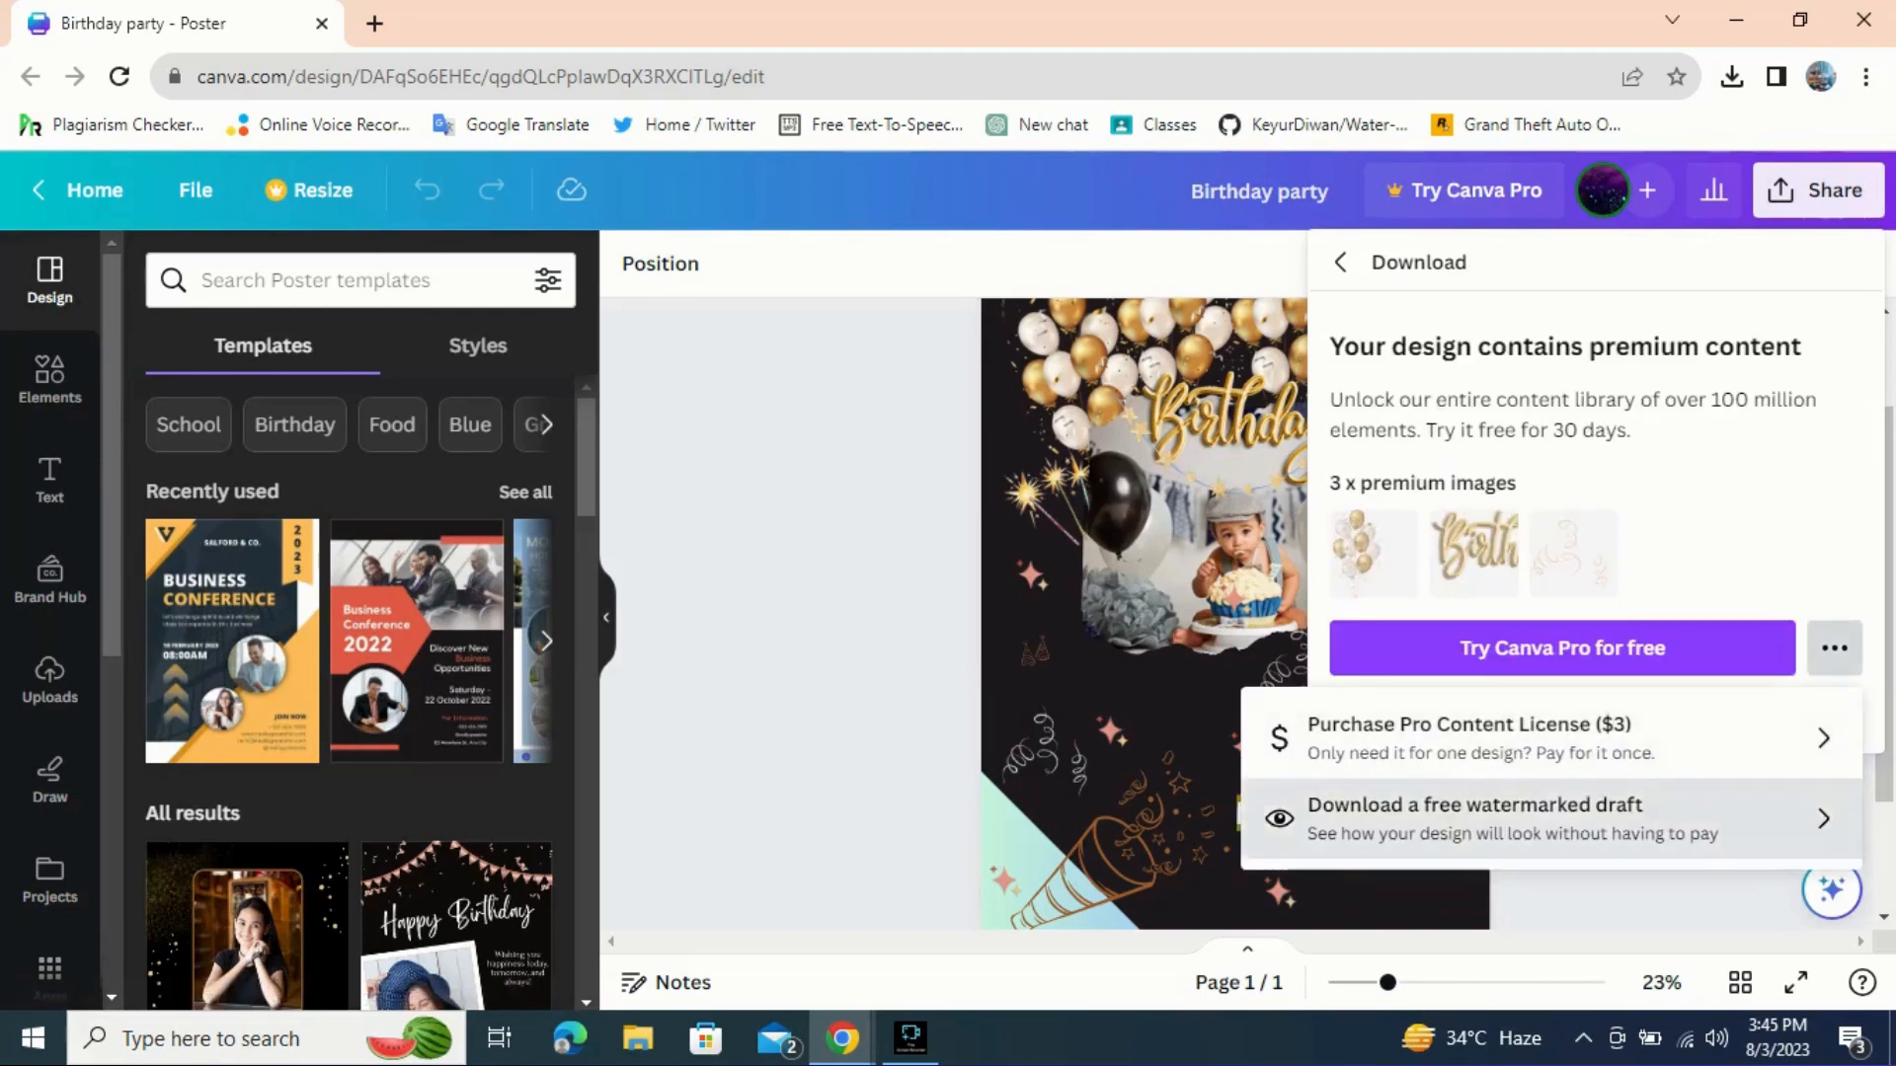
click(1480, 812)
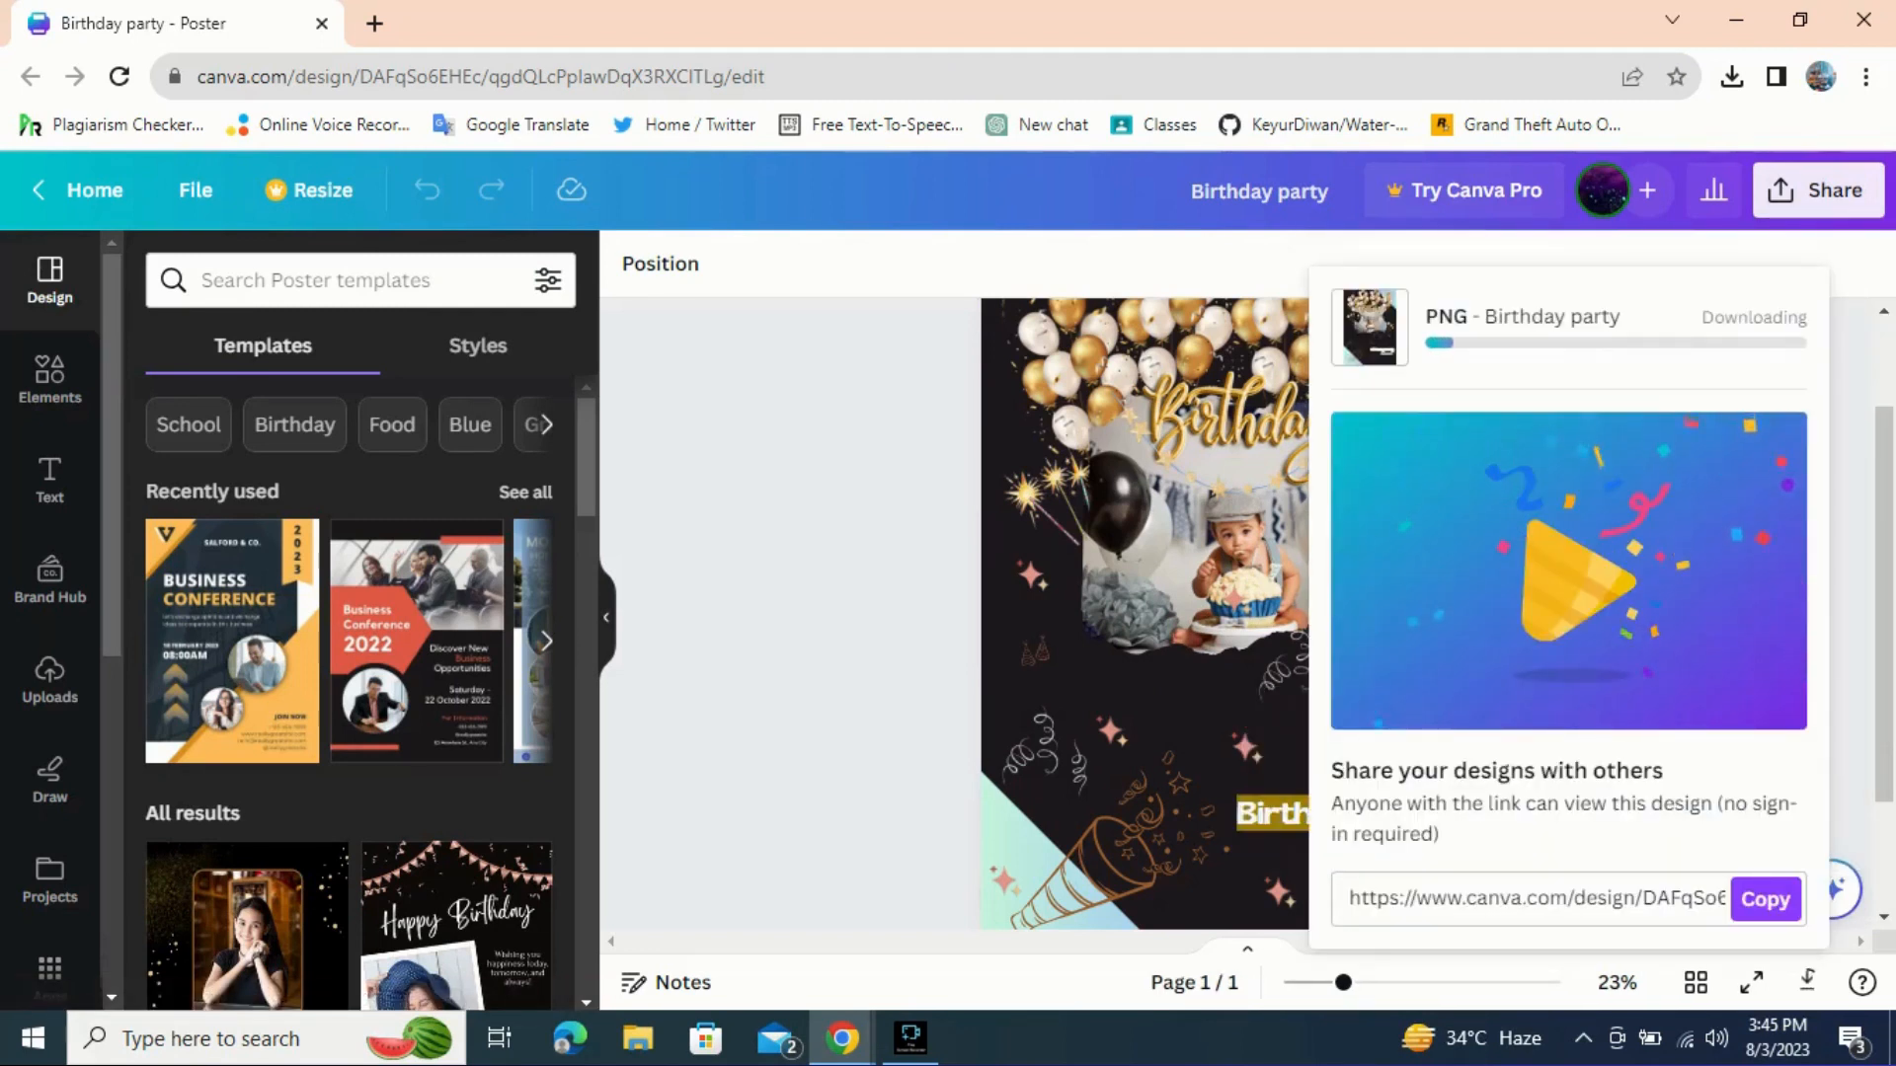